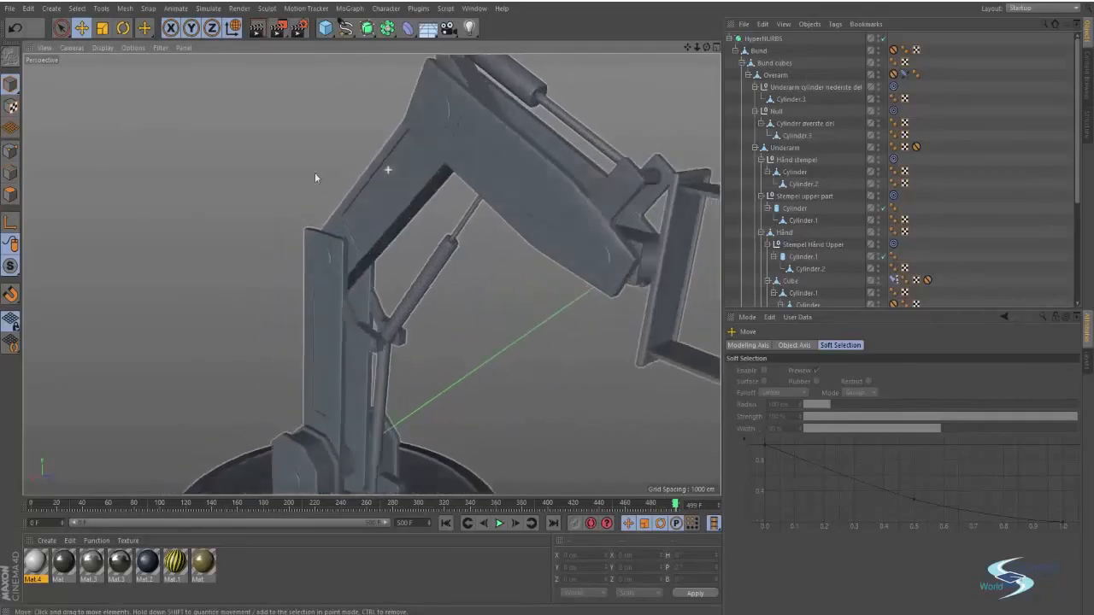
Examine the robot arm model and its object hierarchy by selecting HyperNURBS, the base object, a Cylinder and Hånd stempel
{"action": "left_click_drag", "start_coordinate": [316, 173], "coordinate": [433, 287], "text": "alt"}
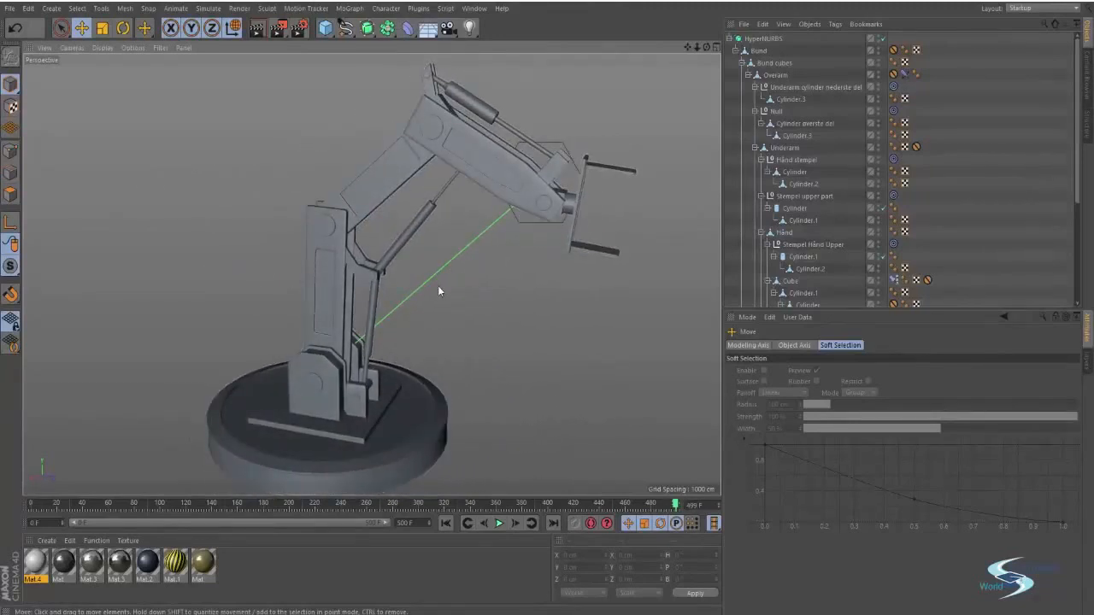
{"action": "left_click_drag", "start_coordinate": [438, 286], "coordinate": [495, 263], "text": "alt"}
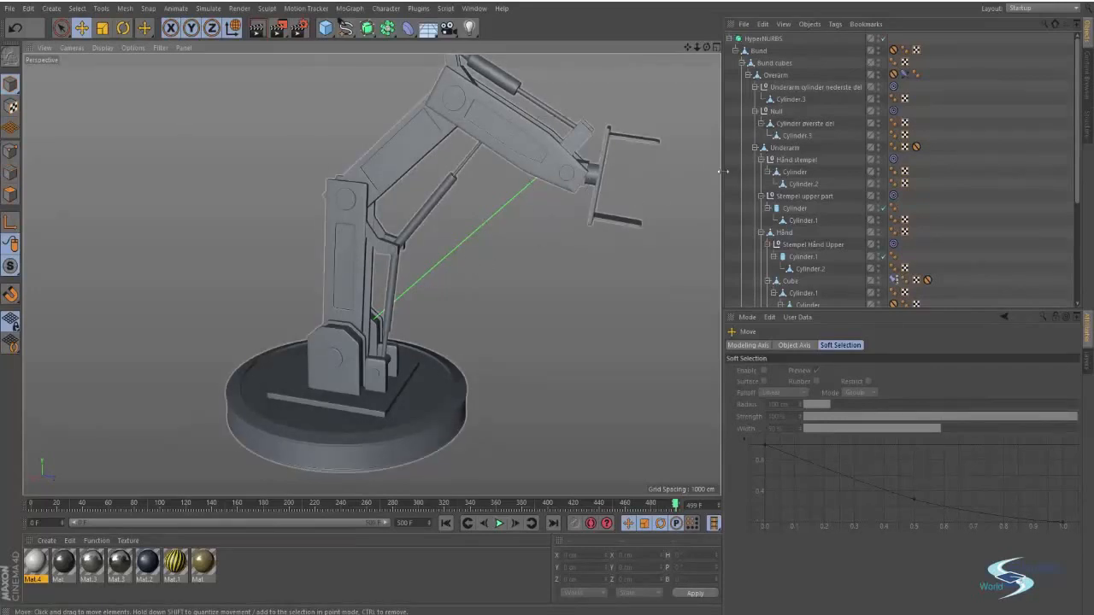
{"action": "left_click", "coordinate": [763, 38]}
{"action": "scroll", "coordinate": [845, 97], "scroll_direction": "down", "scroll_amount": 5}
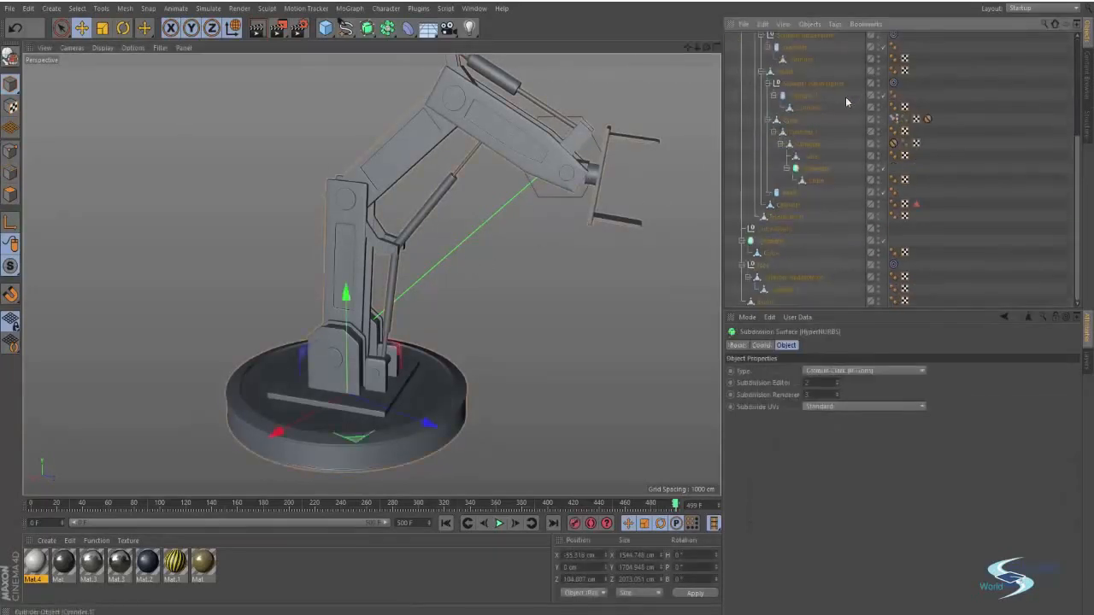
{"action": "scroll", "coordinate": [787, 242], "scroll_direction": "up", "scroll_amount": 5}
{"action": "left_click", "coordinate": [759, 48]}
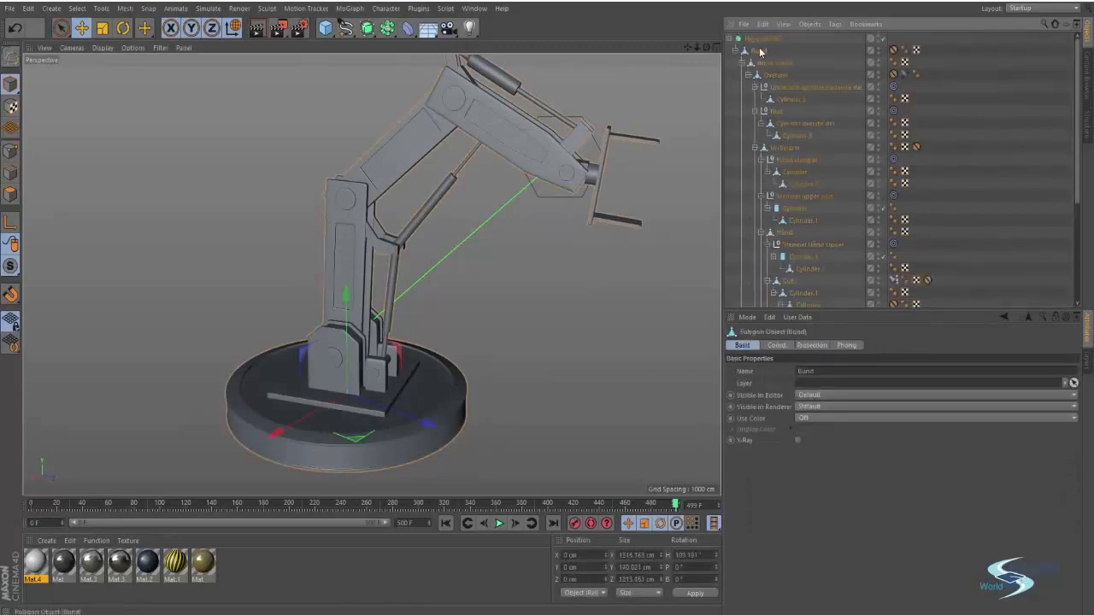
{"action": "scroll", "coordinate": [785, 150], "scroll_direction": "down", "scroll_amount": 5}
{"action": "left_click", "coordinate": [790, 205]}
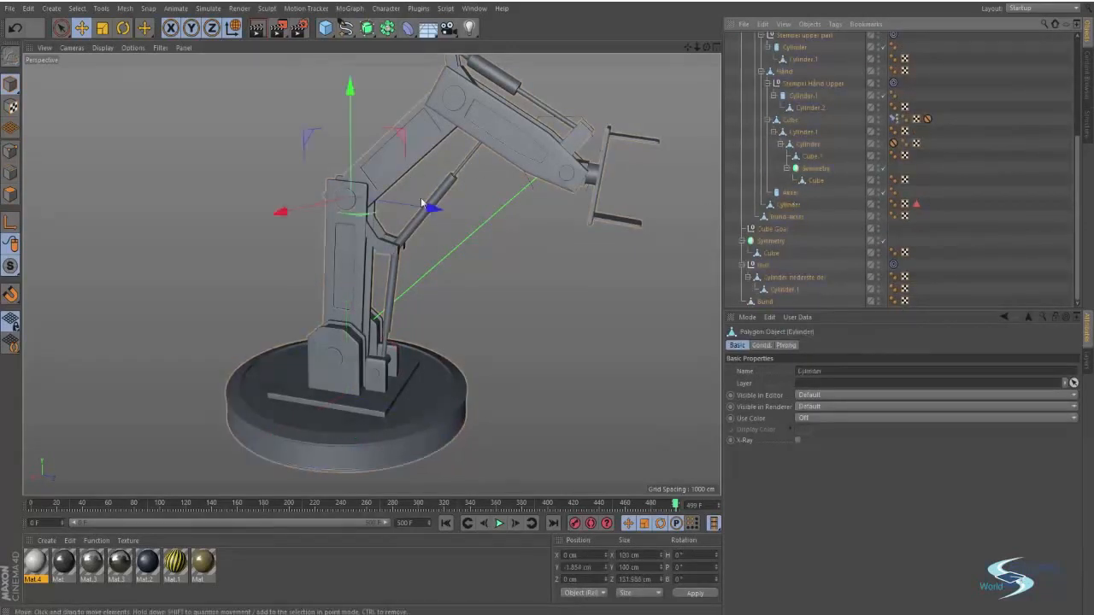
{"action": "scroll", "coordinate": [829, 184], "scroll_direction": "up", "scroll_amount": 5}
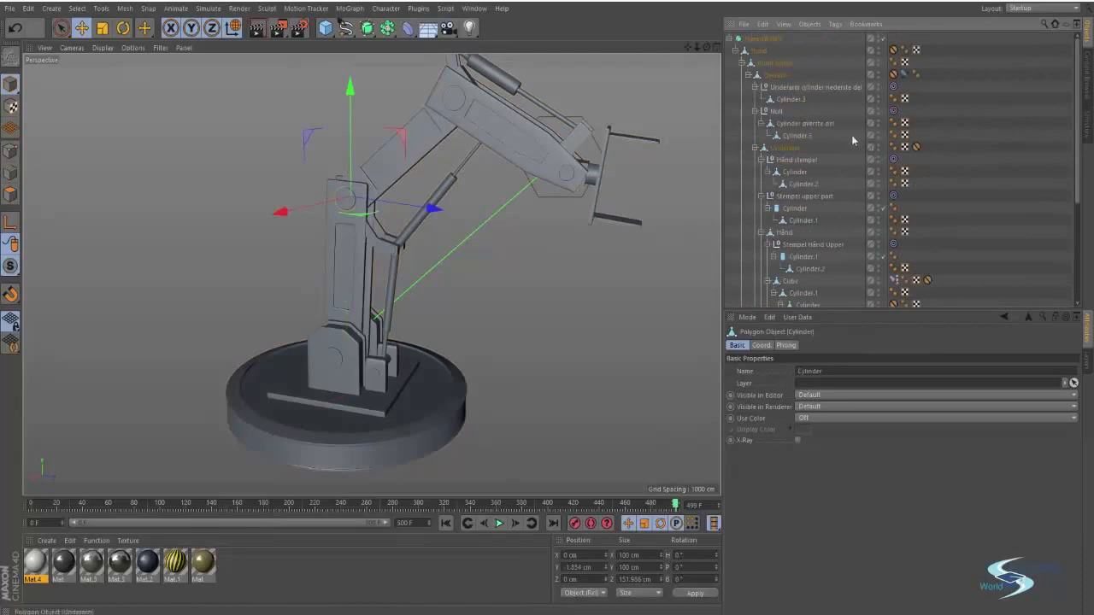
{"action": "left_click", "coordinate": [796, 160]}
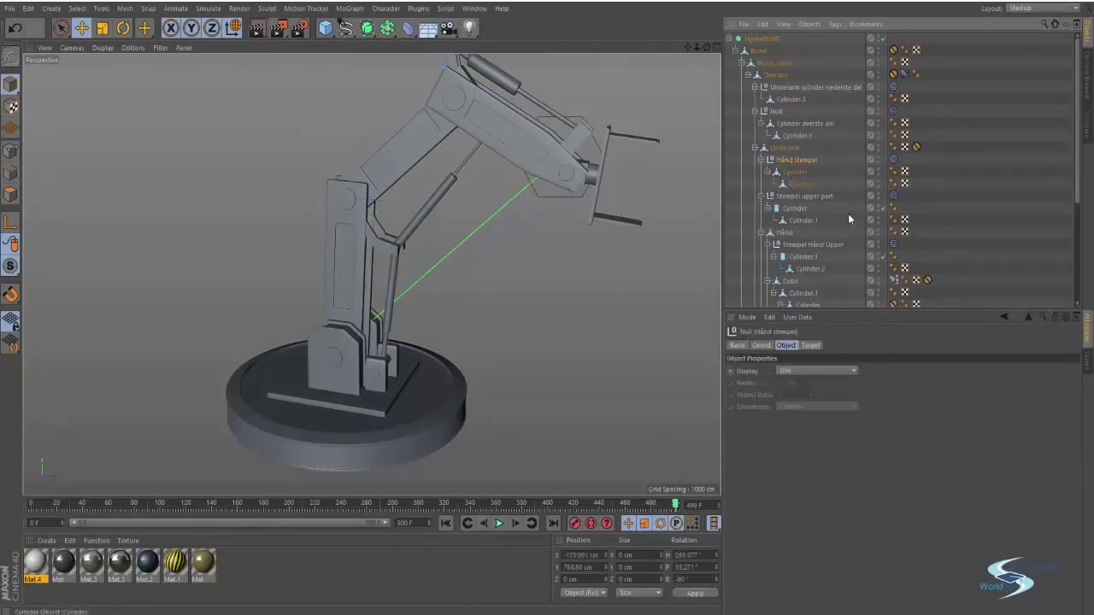
{"action": "left_click", "coordinate": [839, 185]}
Inspect Cylinder.3 under Underarm cylinder nederste del on the arm's lower piston at close range
{"action": "middle_click_drag", "start_coordinate": [578, 127], "coordinate": [517, 208], "text": "alt"}
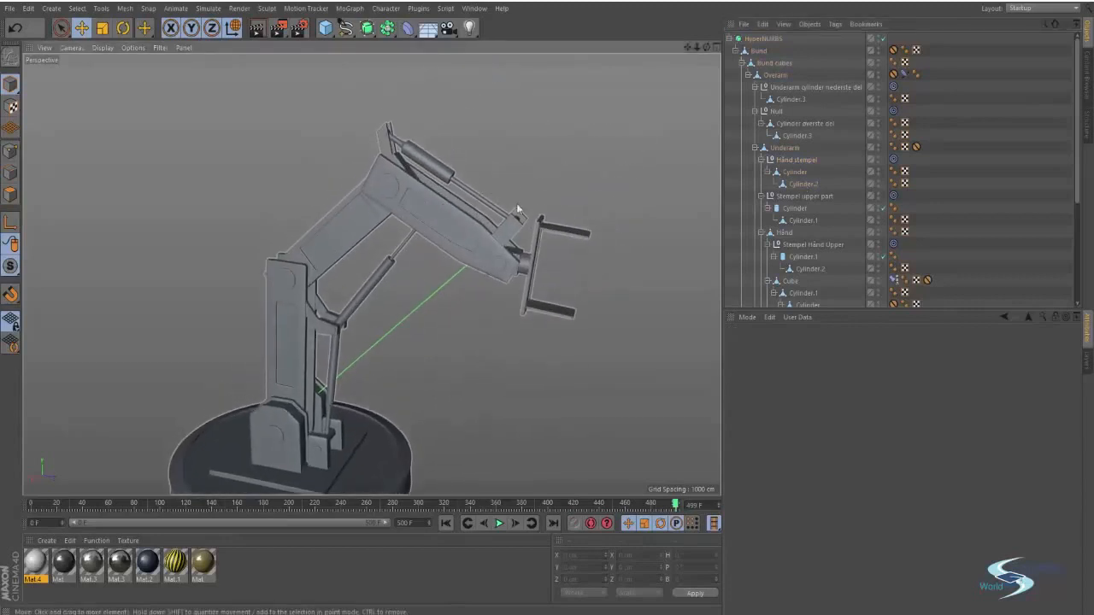
{"action": "left_click", "coordinate": [787, 100]}
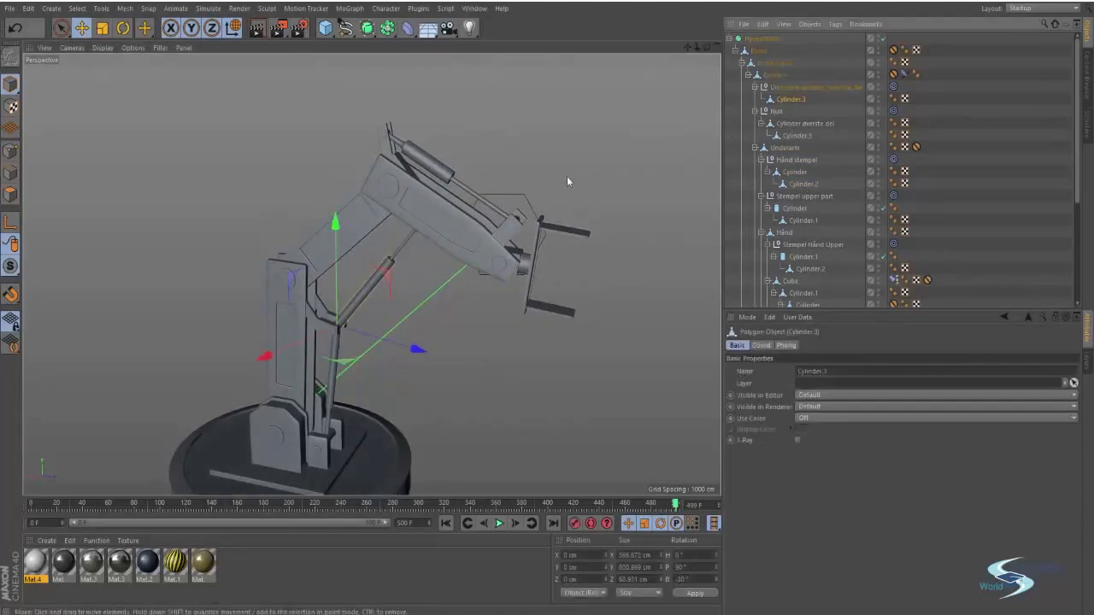
{"action": "right_click_drag", "start_coordinate": [353, 291], "coordinate": [441, 242], "text": "alt"}
{"action": "middle_click_drag", "start_coordinate": [442, 243], "coordinate": [496, 217], "text": "alt"}
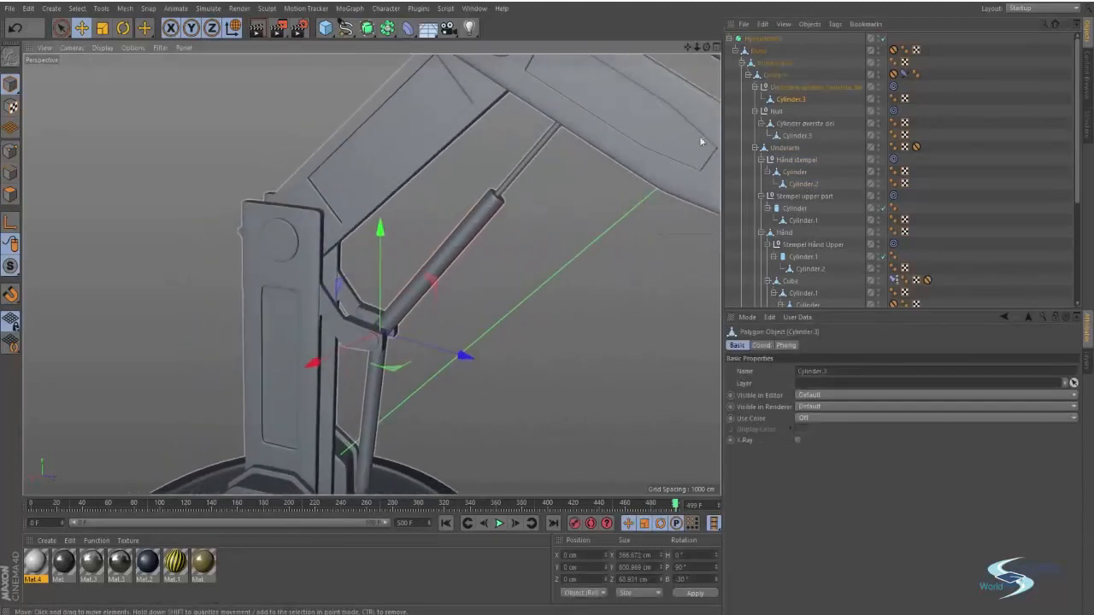
{"action": "mouse_move", "coordinate": [701, 141]}
{"action": "left_mouse_down", "text": "alt"}
{"action": "mouse_move", "coordinate": [740, 124]}
{"action": "mouse_move", "coordinate": [451, 244]}
{"action": "mouse_move", "coordinate": [486, 287]}
{"action": "mouse_move", "coordinate": [477, 247]}
{"action": "mouse_move", "coordinate": [372, 274]}
{"action": "mouse_move", "coordinate": [266, 268]}
{"action": "mouse_move", "coordinate": [354, 256]}
{"action": "mouse_move", "coordinate": [377, 240]}
{"action": "mouse_move", "coordinate": [316, 284]}
{"action": "mouse_move", "coordinate": [365, 288]}
{"action": "mouse_move", "coordinate": [354, 291]}
{"action": "left_mouse_up", "text": "alt"}
{"action": "key", "text": "ctrl+z"}
Delete all seven existing materials from the scene
{"action": "left_click", "coordinate": [523, 299]}
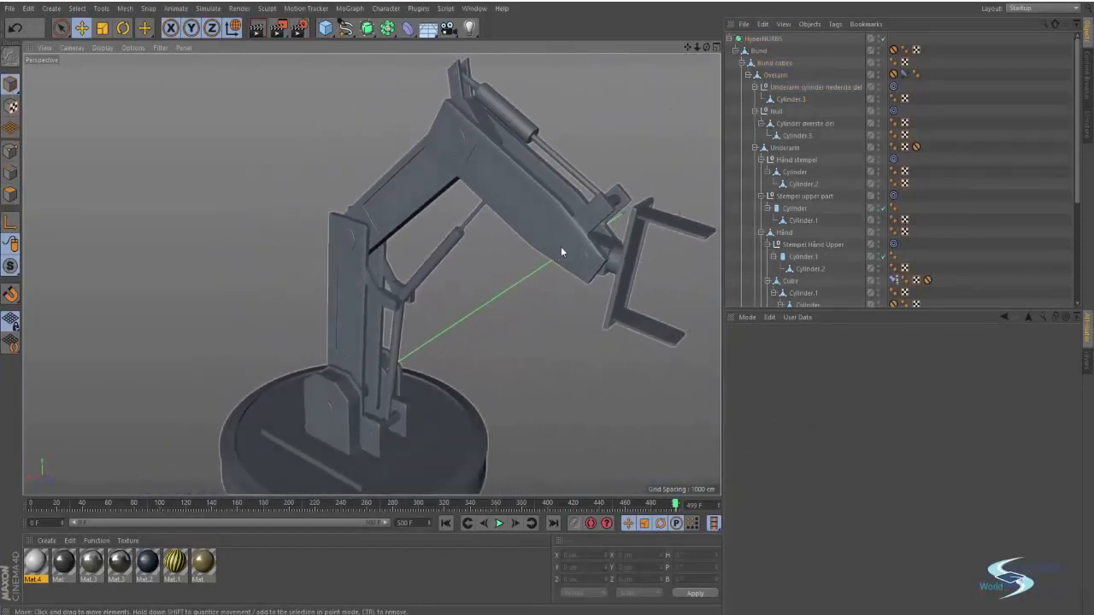
{"action": "left_click_drag", "start_coordinate": [239, 587], "coordinate": [31, 554]}
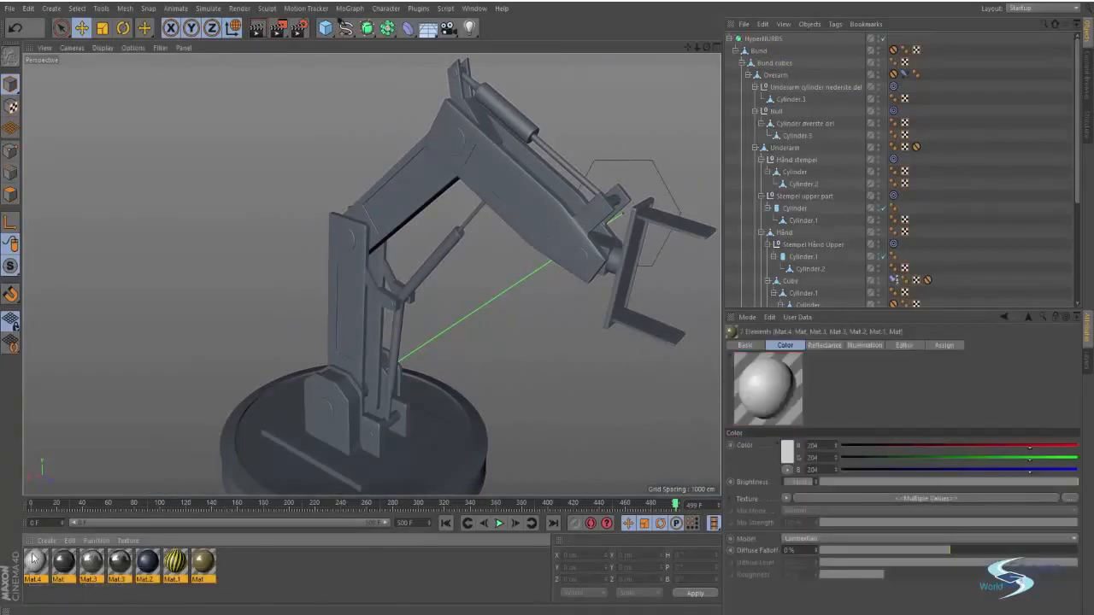
{"action": "key", "text": "Delete"}
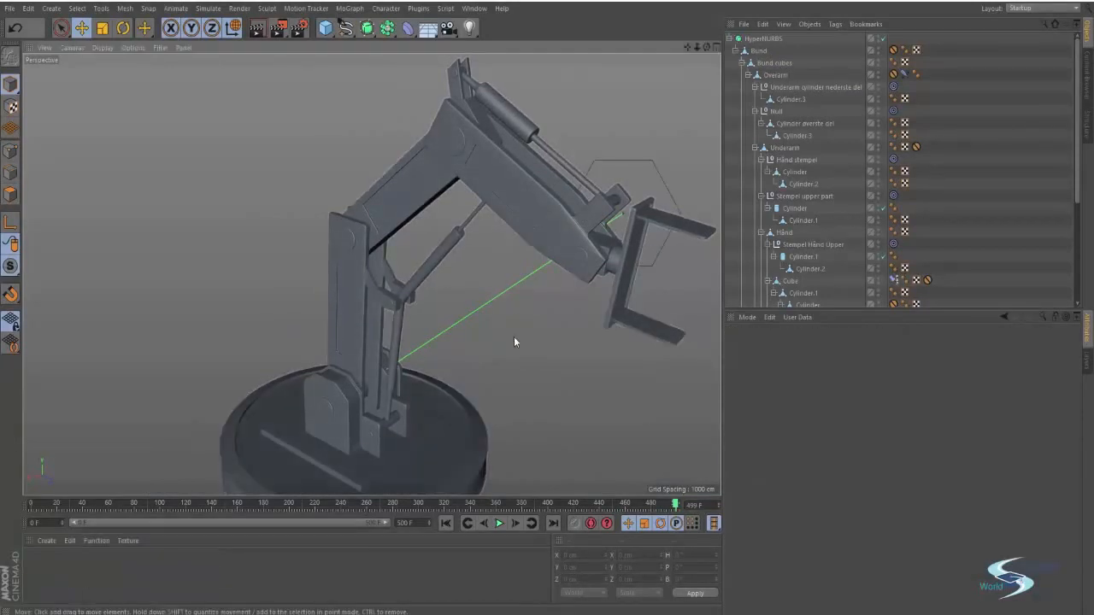
Examine the arm's upper parts and its two round joint cylinders, selecting each in the model
{"action": "left_click_drag", "start_coordinate": [514, 337], "coordinate": [554, 219], "text": "alt"}
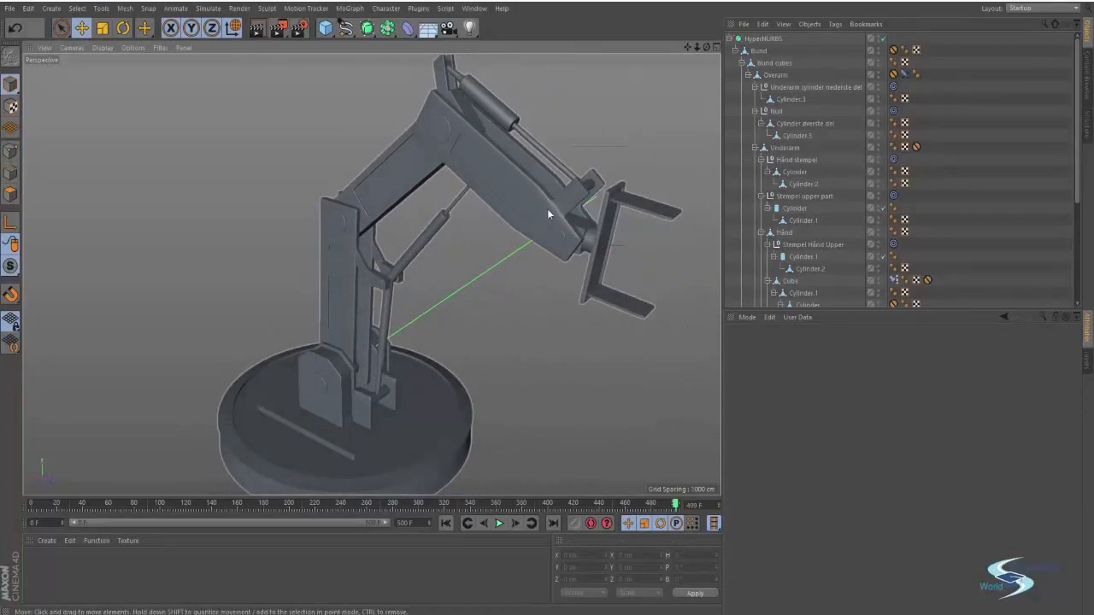
{"action": "left_click", "coordinate": [548, 214]}
{"action": "left_click", "coordinate": [552, 286]}
{"action": "scroll", "coordinate": [430, 184], "scroll_direction": "up", "scroll_amount": 5}
{"action": "left_click", "coordinate": [445, 184]}
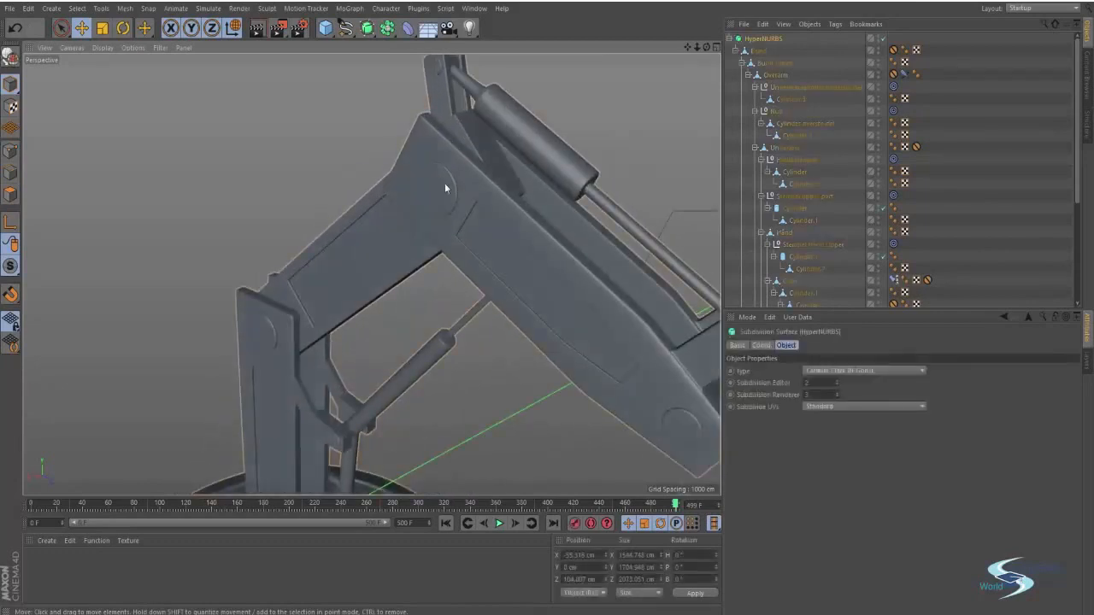
{"action": "left_click", "coordinate": [434, 189]}
{"action": "left_click_drag", "start_coordinate": [434, 189], "coordinate": [305, 249], "text": "alt"}
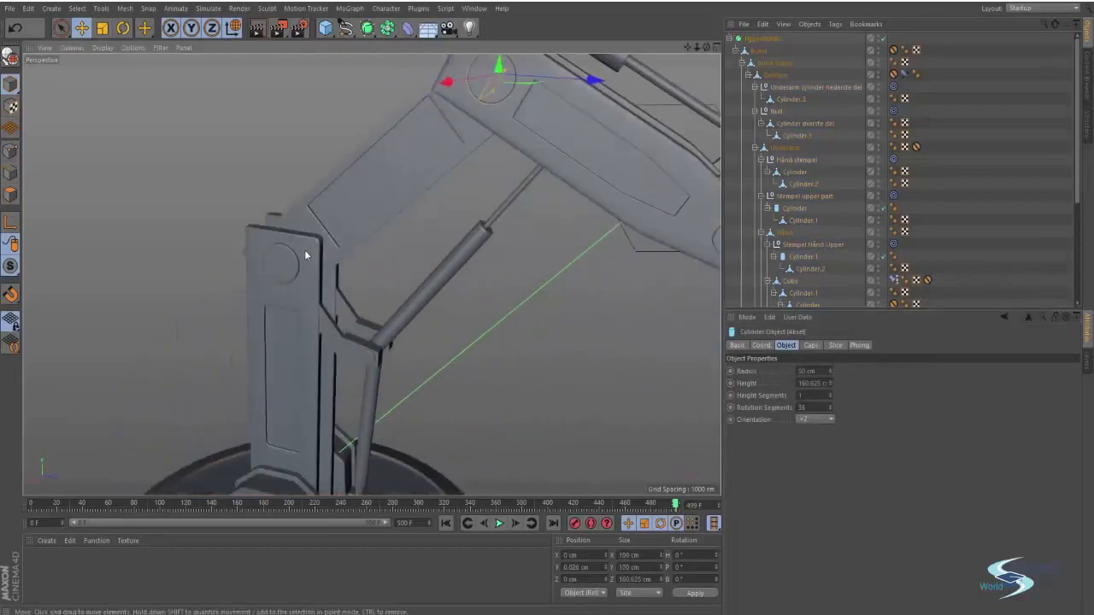
{"action": "left_click", "coordinate": [279, 257]}
{"action": "left_click_drag", "start_coordinate": [370, 200], "coordinate": [396, 314], "text": "alt"}
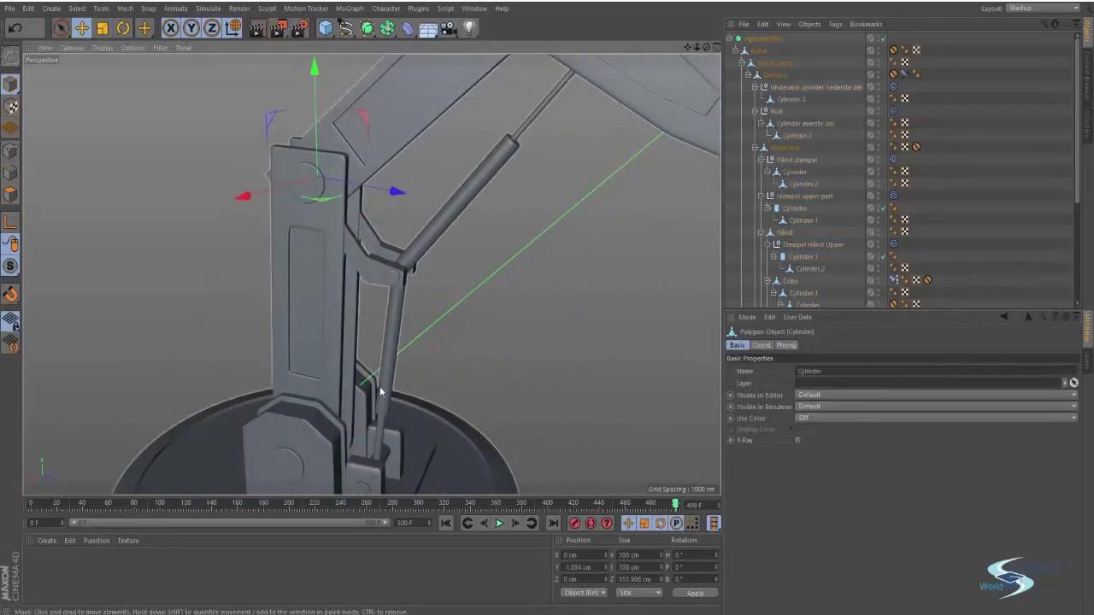
Examine the lower piston rods, their brackets and the round base of the arm
{"action": "left_click_drag", "start_coordinate": [381, 391], "coordinate": [335, 206], "text": "alt"}
{"action": "left_click", "coordinate": [394, 320]}
{"action": "left_click", "coordinate": [482, 244]}
{"action": "left_click", "coordinate": [400, 356]}
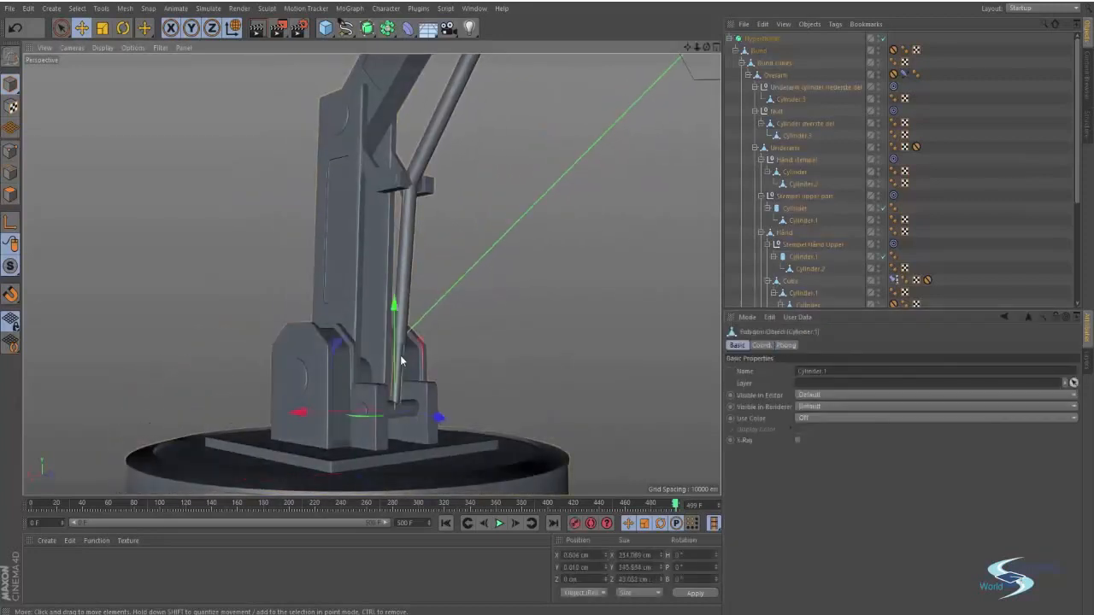
{"action": "mouse_move", "coordinate": [400, 355]}
{"action": "left_mouse_down", "text": "alt"}
{"action": "mouse_move", "coordinate": [524, 321]}
{"action": "mouse_move", "coordinate": [451, 401]}
{"action": "mouse_move", "coordinate": [521, 254]}
{"action": "mouse_move", "coordinate": [485, 312]}
{"action": "mouse_move", "coordinate": [379, 391]}
{"action": "mouse_move", "coordinate": [361, 428]}
{"action": "mouse_move", "coordinate": [347, 344]}
{"action": "mouse_move", "coordinate": [455, 288]}
{"action": "mouse_move", "coordinate": [461, 372]}
{"action": "mouse_move", "coordinate": [379, 345]}
{"action": "mouse_move", "coordinate": [450, 339]}
{"action": "mouse_move", "coordinate": [470, 391]}
{"action": "mouse_move", "coordinate": [455, 295]}
{"action": "mouse_move", "coordinate": [459, 307]}
{"action": "left_mouse_up", "text": "alt"}
{"action": "left_click", "coordinate": [453, 390]}
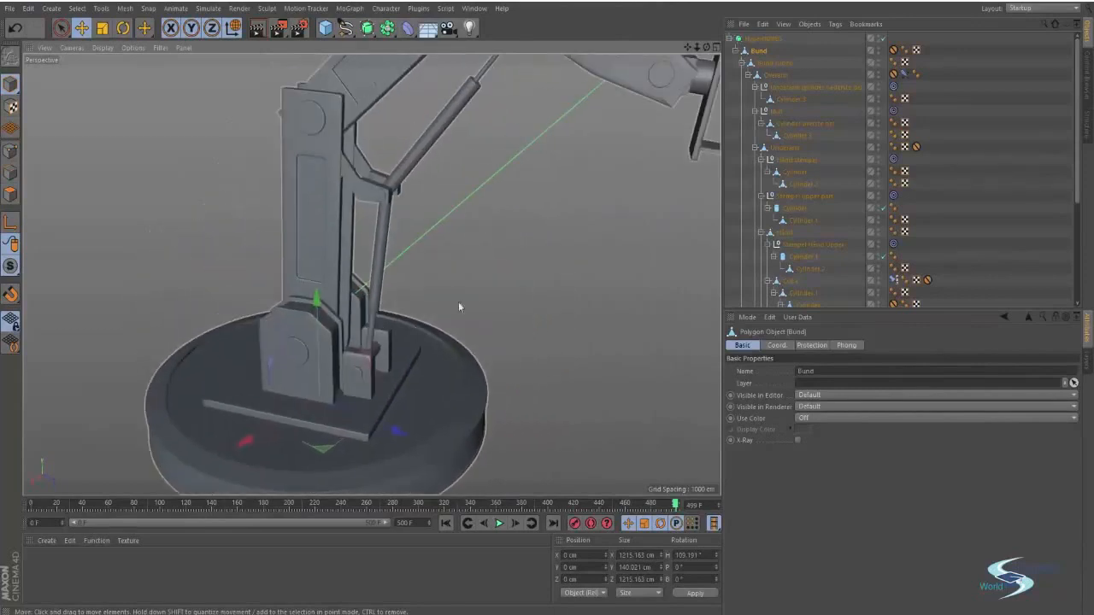
{"action": "left_click", "coordinate": [459, 306]}
{"action": "left_click_drag", "start_coordinate": [515, 271], "coordinate": [490, 308], "text": "alt"}
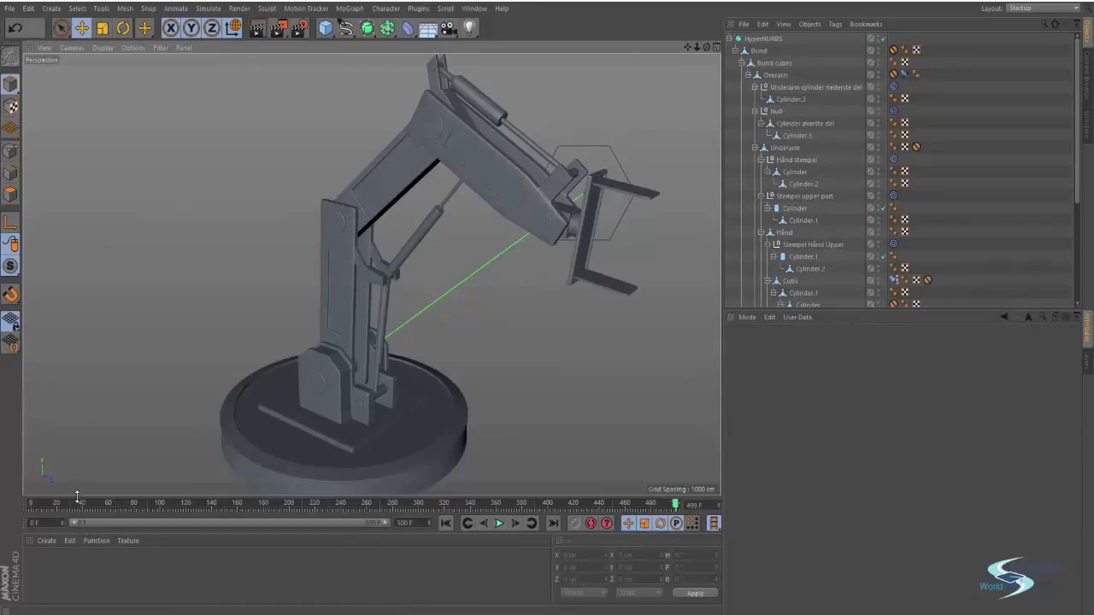
Create a new material, name it Base color and show its Color channel settings for editing
{"action": "left_click_drag", "start_coordinate": [78, 496], "coordinate": [77, 468]}
{"action": "double_click", "coordinate": [45, 534]}
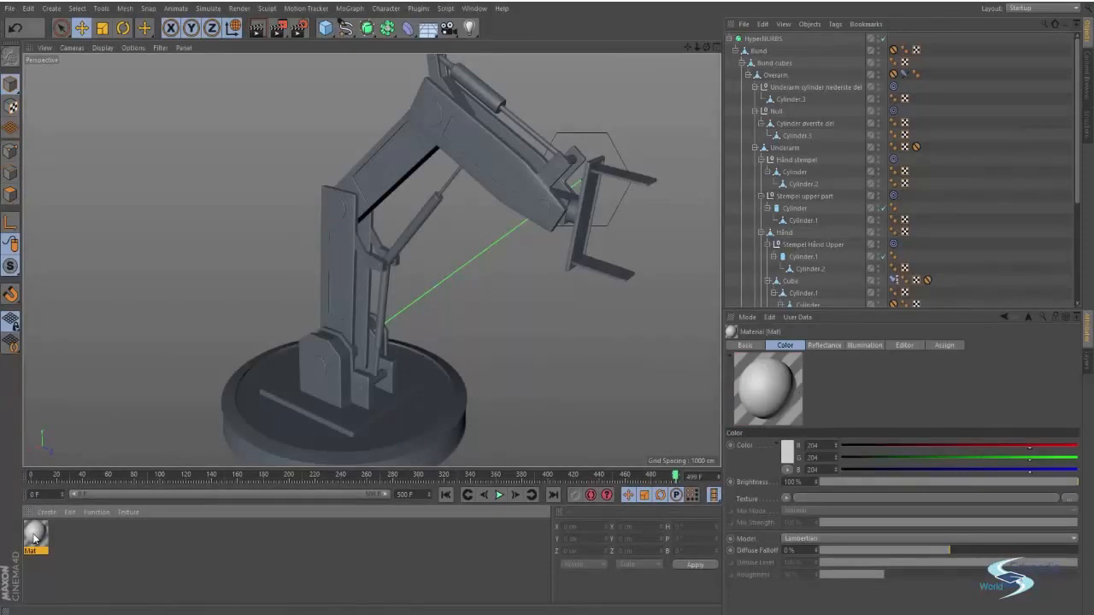
{"action": "double_click", "coordinate": [34, 535]}
{"action": "left_click_drag", "start_coordinate": [276, 92], "coordinate": [630, 142]}
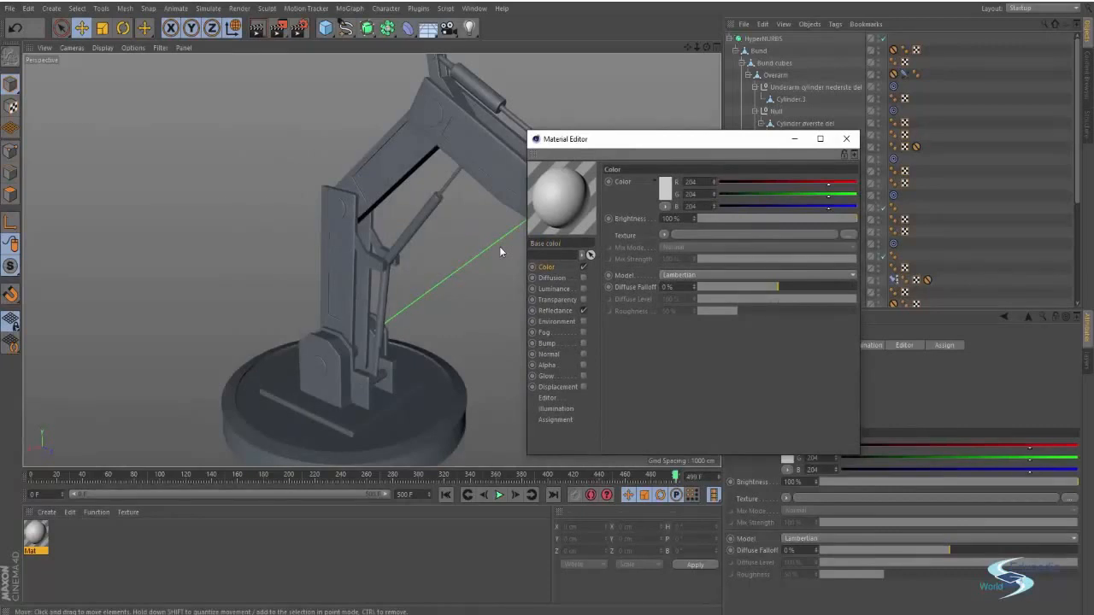
{"action": "key", "text": "Return"}
{"action": "left_click_drag", "start_coordinate": [640, 142], "coordinate": [793, 117]}
{"action": "left_click_drag", "start_coordinate": [432, 195], "coordinate": [457, 241], "text": "alt"}
{"action": "left_click", "coordinate": [703, 244]}
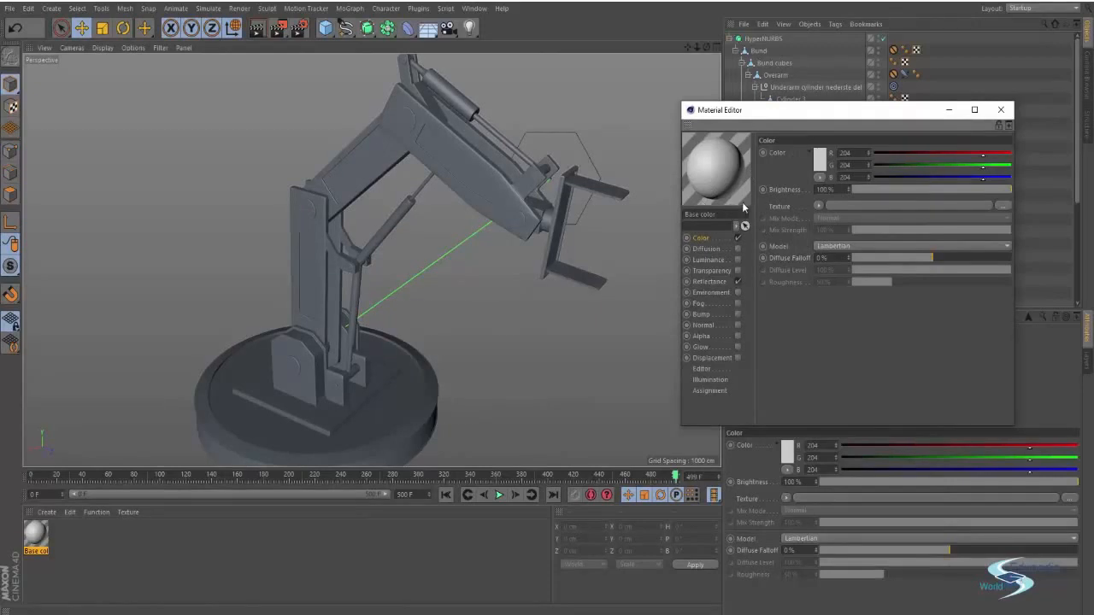
Set the Base color material to yellow with RGB 249, 188, 18
{"action": "left_click", "coordinate": [820, 160]}
{"action": "mouse_move", "coordinate": [805, 115]}
{"action": "left_mouse_down"}
{"action": "mouse_move", "coordinate": [804, 140]}
{"action": "mouse_move", "coordinate": [828, 126]}
{"action": "mouse_move", "coordinate": [810, 115]}
{"action": "left_mouse_up"}
{"action": "left_click", "coordinate": [809, 115]}
{"action": "left_click", "coordinate": [810, 125]}
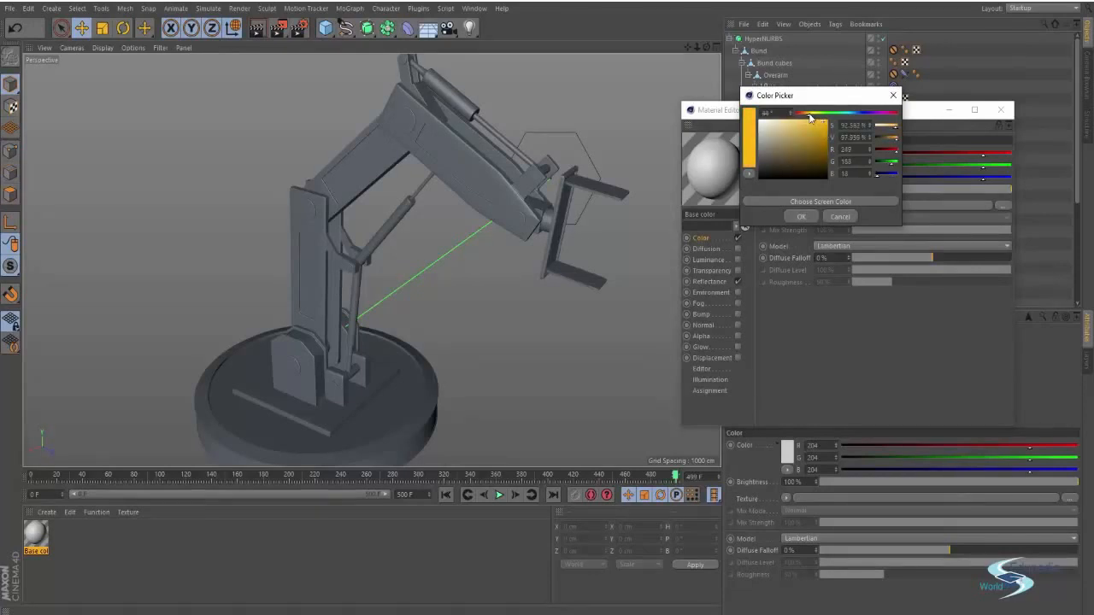
{"action": "left_click", "coordinate": [801, 216]}
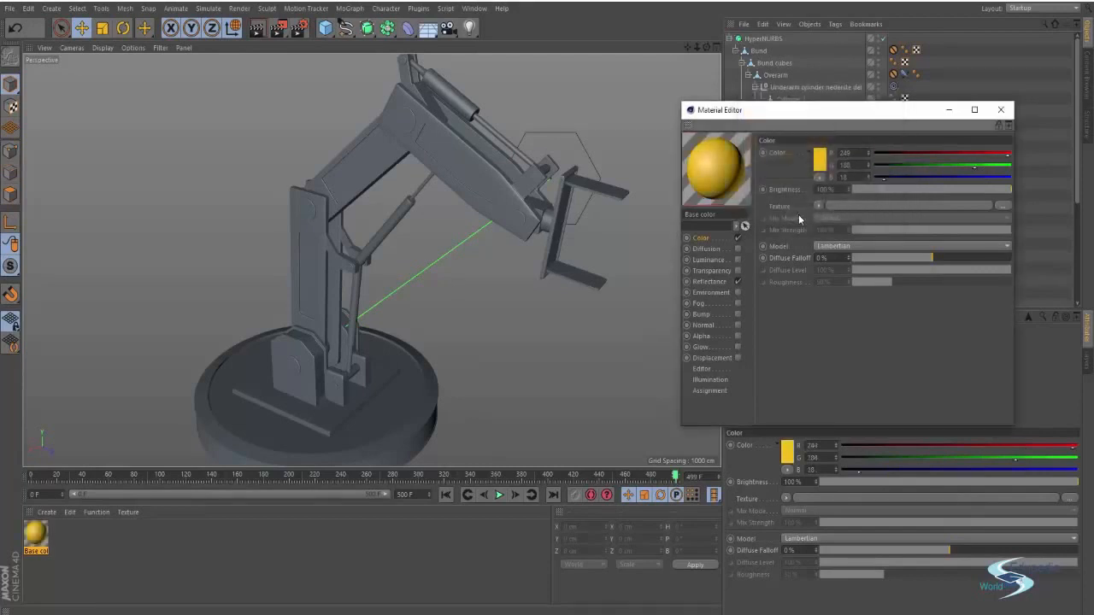
{"action": "mouse_move", "coordinate": [764, 114]}
{"action": "left_mouse_down"}
{"action": "mouse_move", "coordinate": [624, 120]}
{"action": "mouse_move", "coordinate": [547, 209]}
{"action": "mouse_move", "coordinate": [815, 132]}
{"action": "mouse_move", "coordinate": [775, 98]}
{"action": "left_mouse_up"}
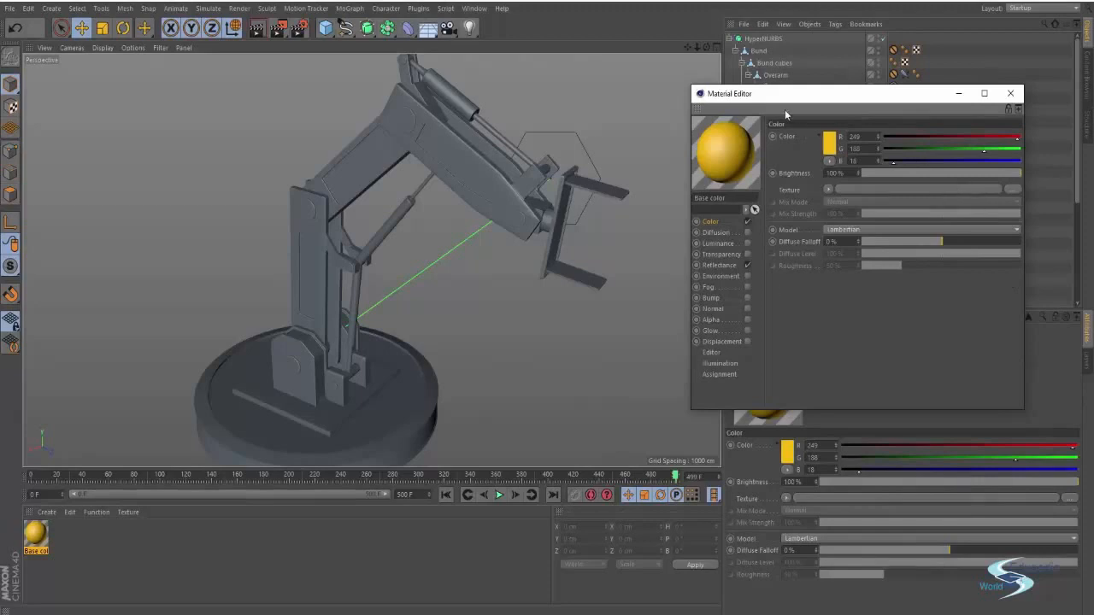
{"action": "left_click_drag", "start_coordinate": [786, 114], "coordinate": [772, 103]}
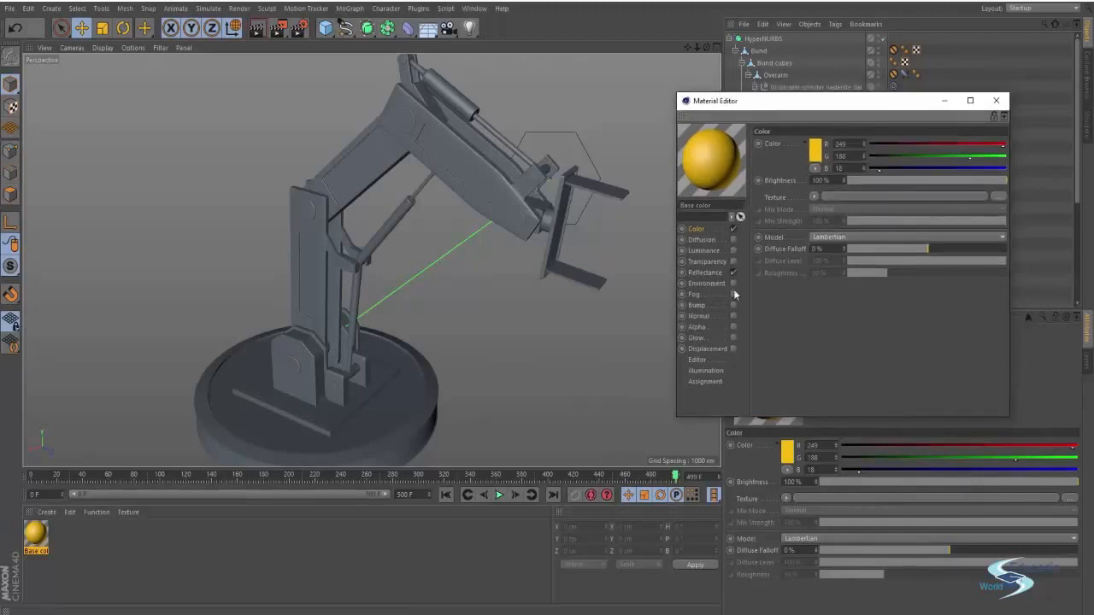
Try the Luminance channel on the Base color material at reduced brightness, and switch the channel off again
{"action": "left_click", "coordinate": [703, 240]}
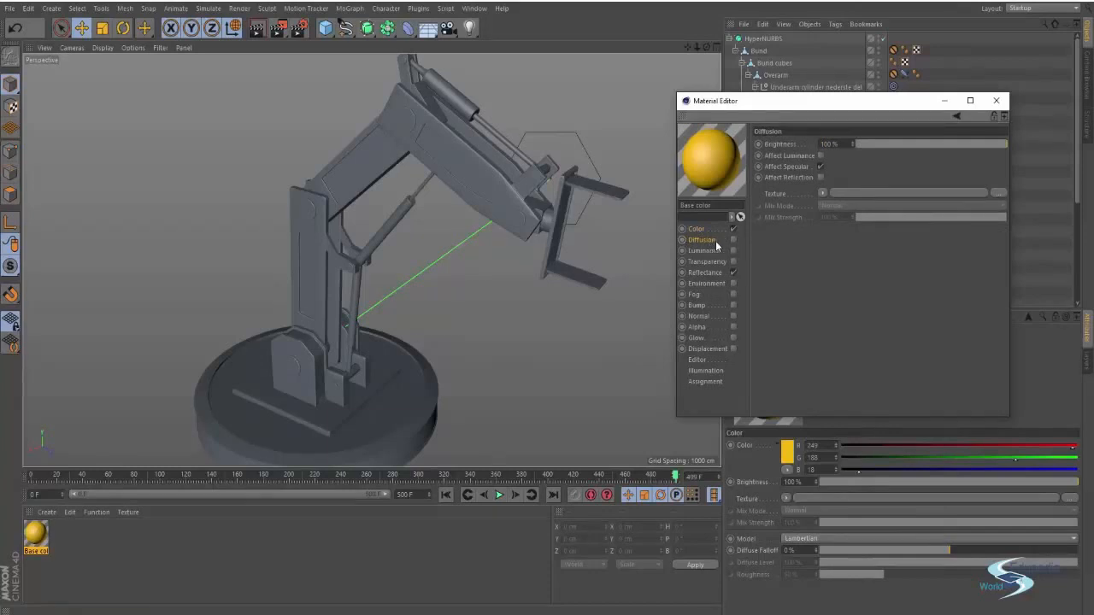
{"action": "left_click", "coordinate": [704, 251]}
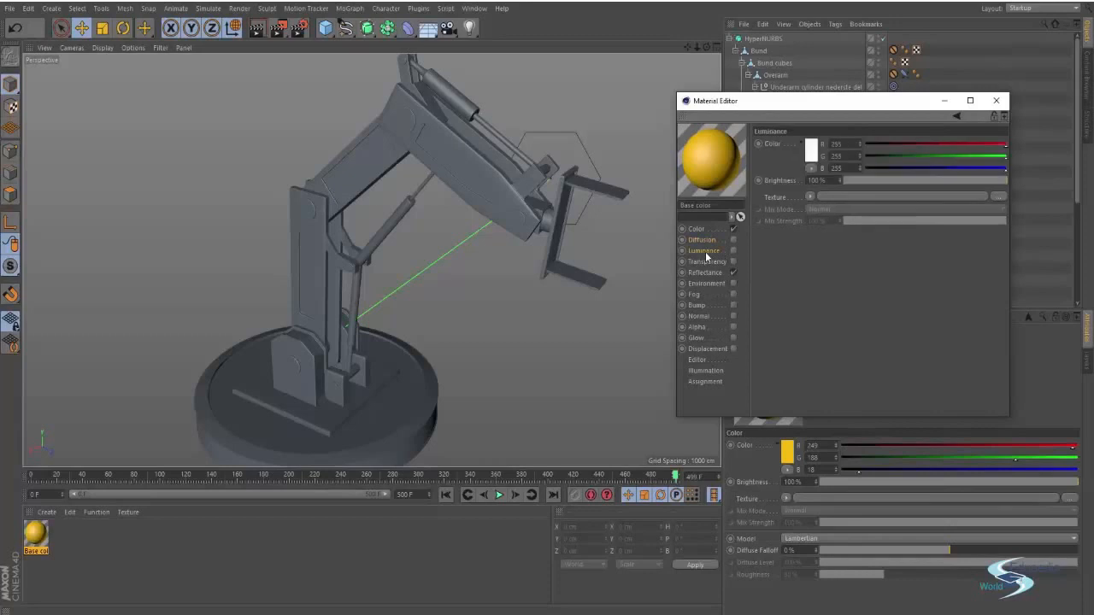
{"action": "left_click", "coordinate": [733, 250]}
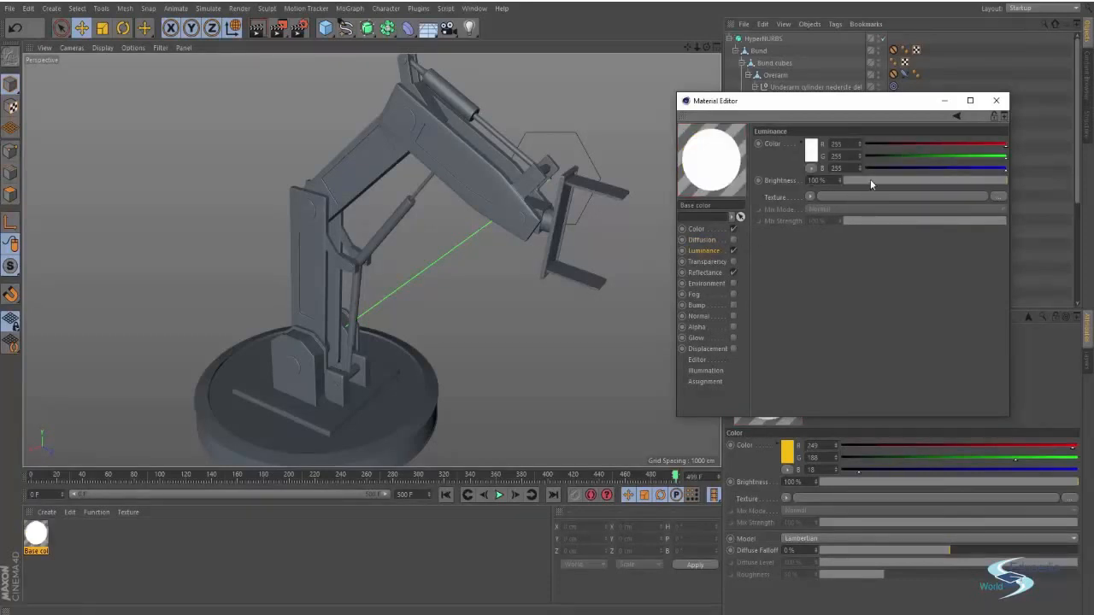
{"action": "left_click_drag", "start_coordinate": [870, 179], "coordinate": [917, 175]}
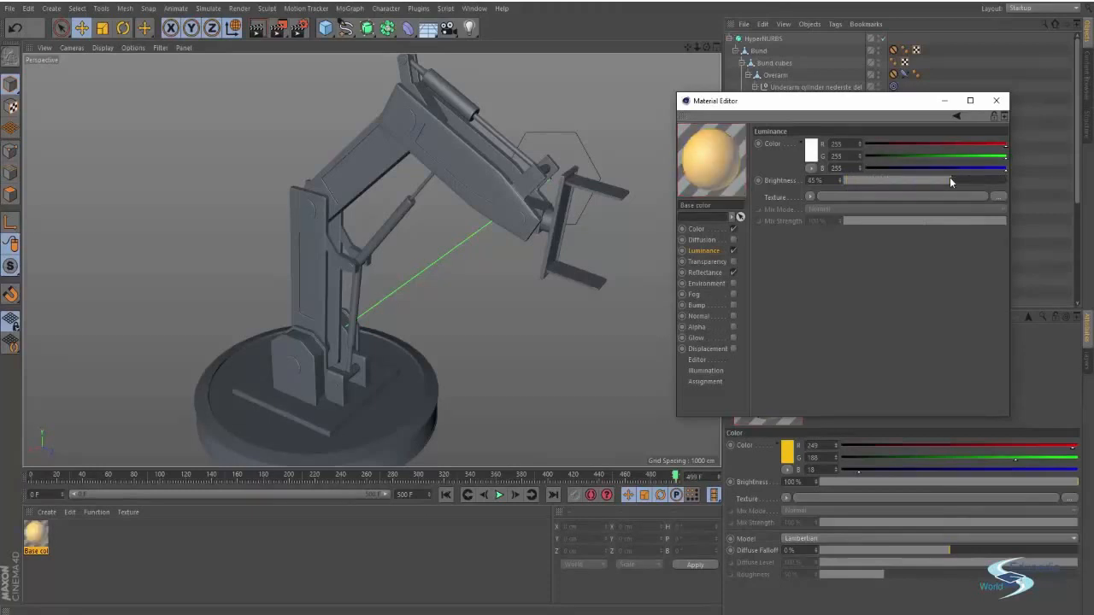
{"action": "left_click", "coordinate": [950, 177]}
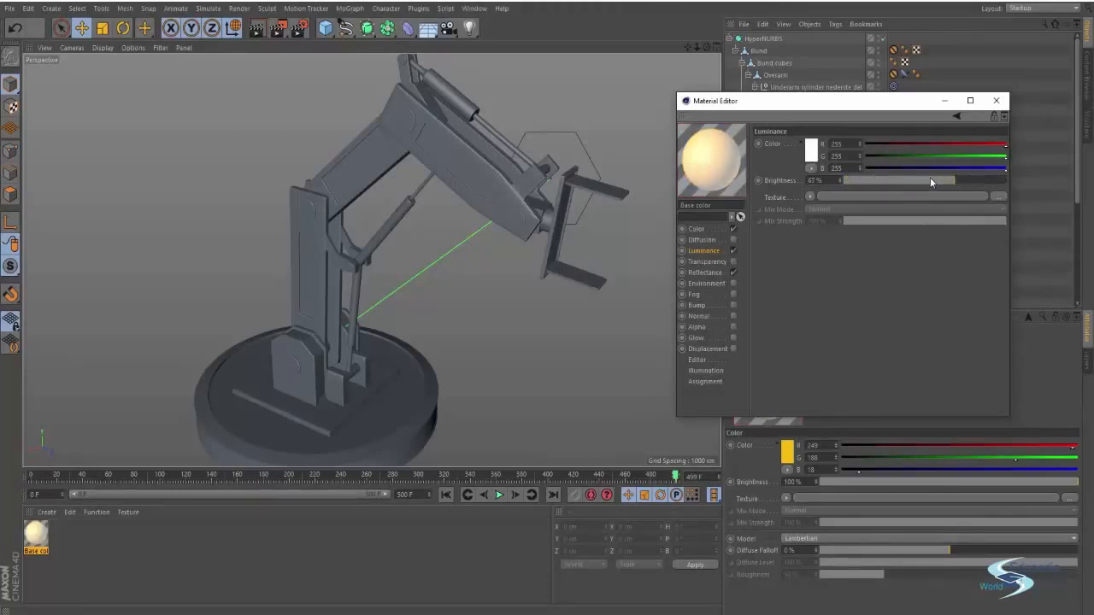
{"action": "left_click_drag", "start_coordinate": [930, 176], "coordinate": [906, 182]}
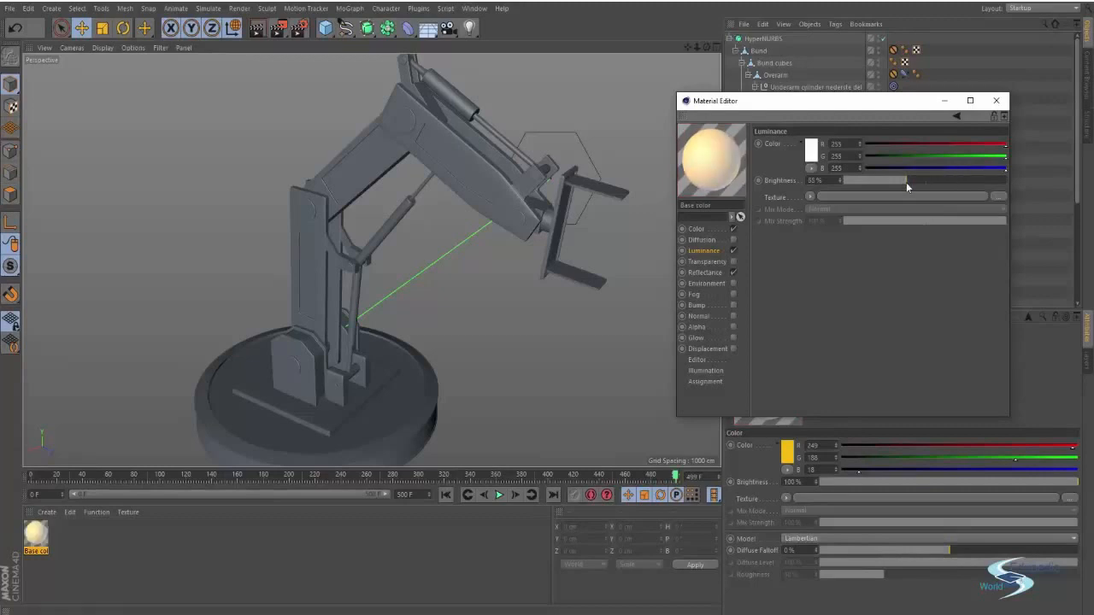
{"action": "left_click", "coordinate": [733, 251]}
Try the Transparency channel on the Base color material at 78% brightness, and switch the channel off again
{"action": "left_click", "coordinate": [733, 261]}
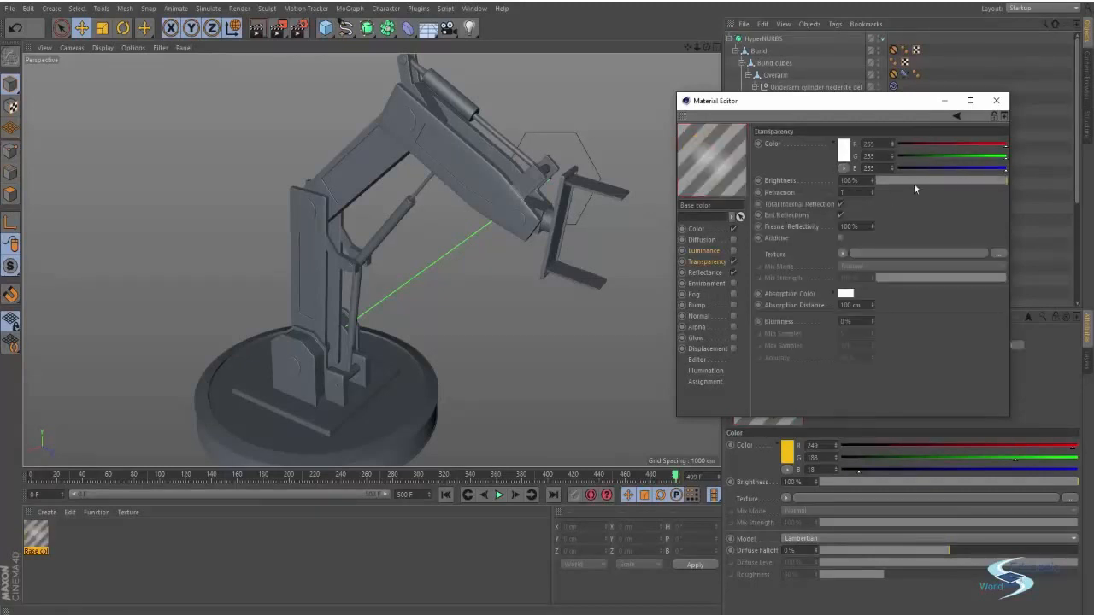
{"action": "left_click_drag", "start_coordinate": [914, 183], "coordinate": [980, 176]}
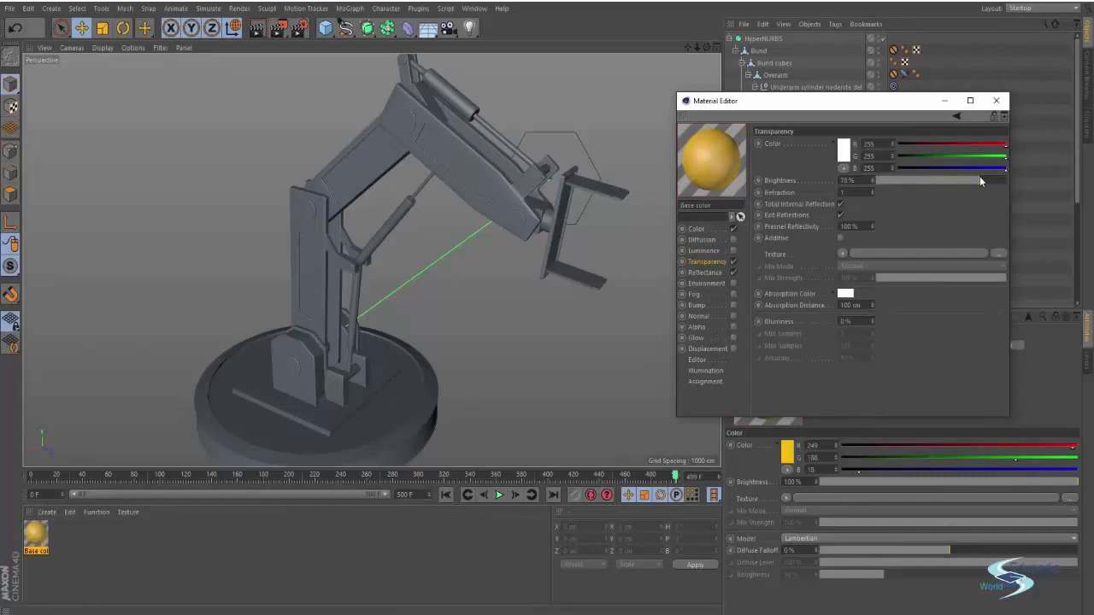
{"action": "left_click", "coordinate": [733, 262]}
Examine the Base color material's Reflectance, Environment, Bump and Color channel settings alongside the robot arm
{"action": "left_click", "coordinate": [702, 272]}
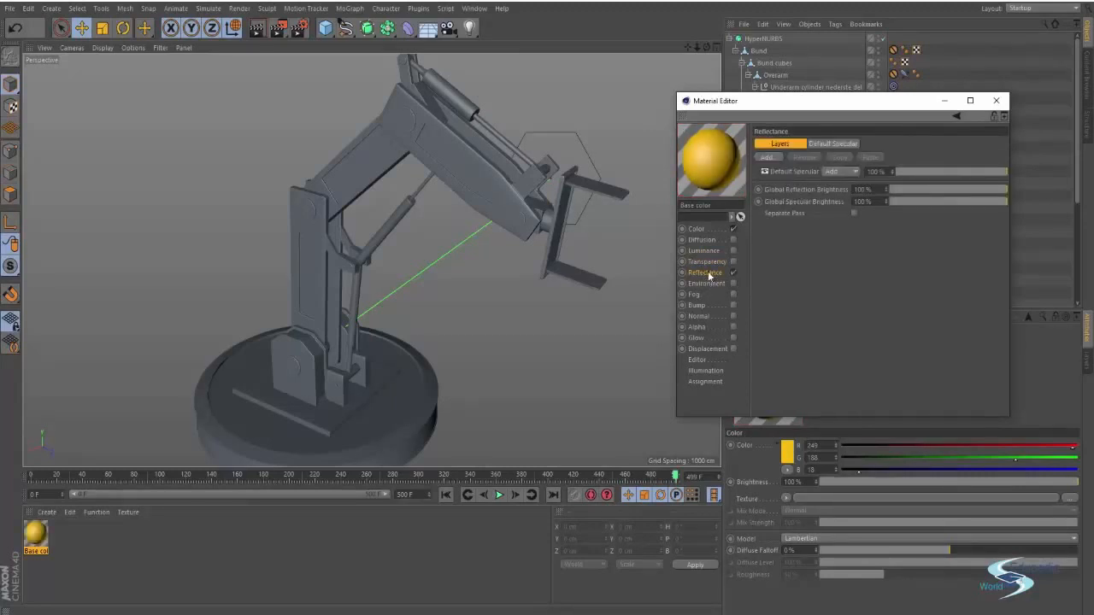
{"action": "left_click", "coordinate": [707, 284]}
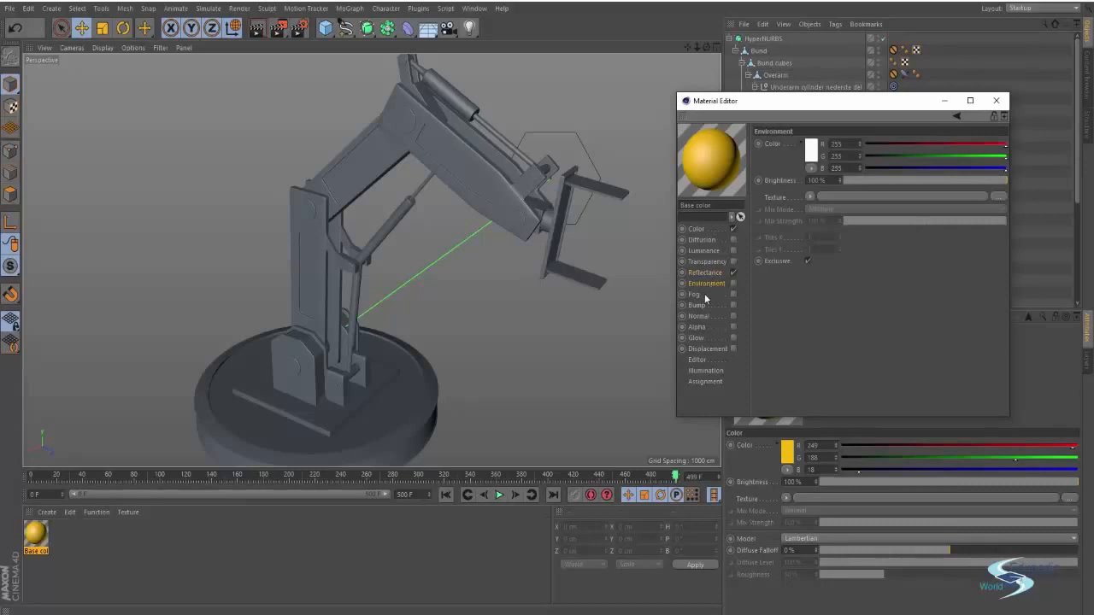
{"action": "left_click", "coordinate": [699, 305]}
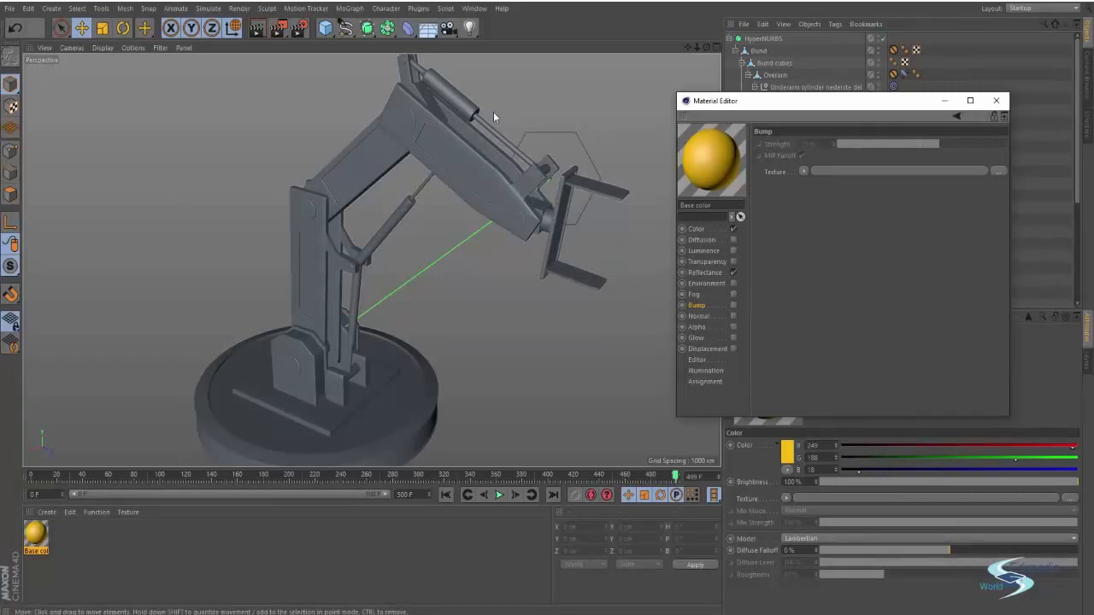
{"action": "left_click", "coordinate": [698, 231]}
{"action": "left_click", "coordinate": [706, 273]}
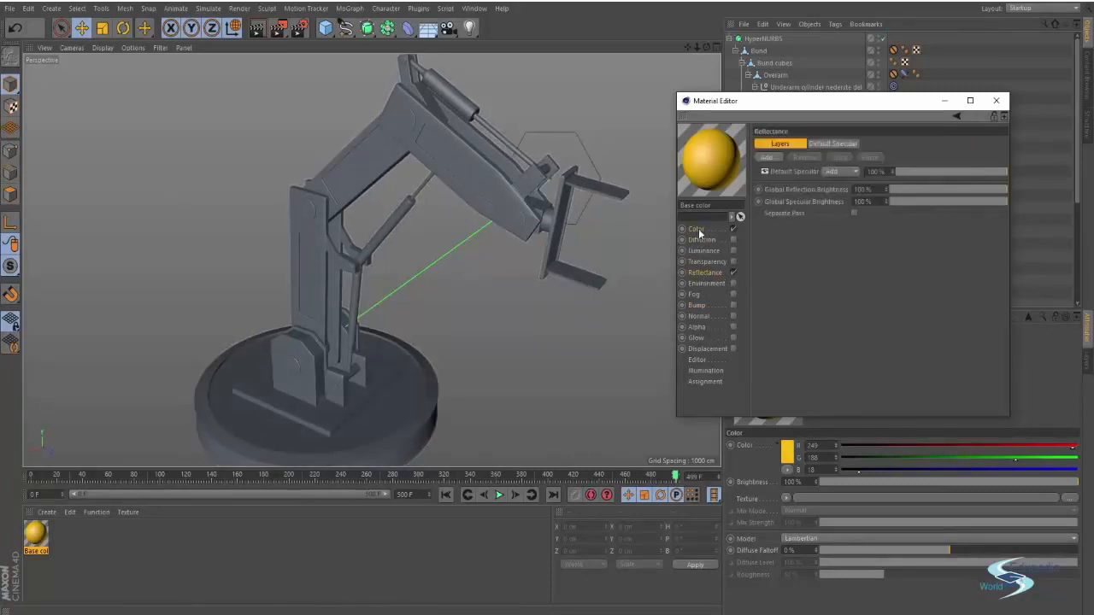
{"action": "left_click", "coordinate": [698, 230]}
{"action": "left_click", "coordinate": [699, 274]}
{"action": "left_click", "coordinate": [699, 234]}
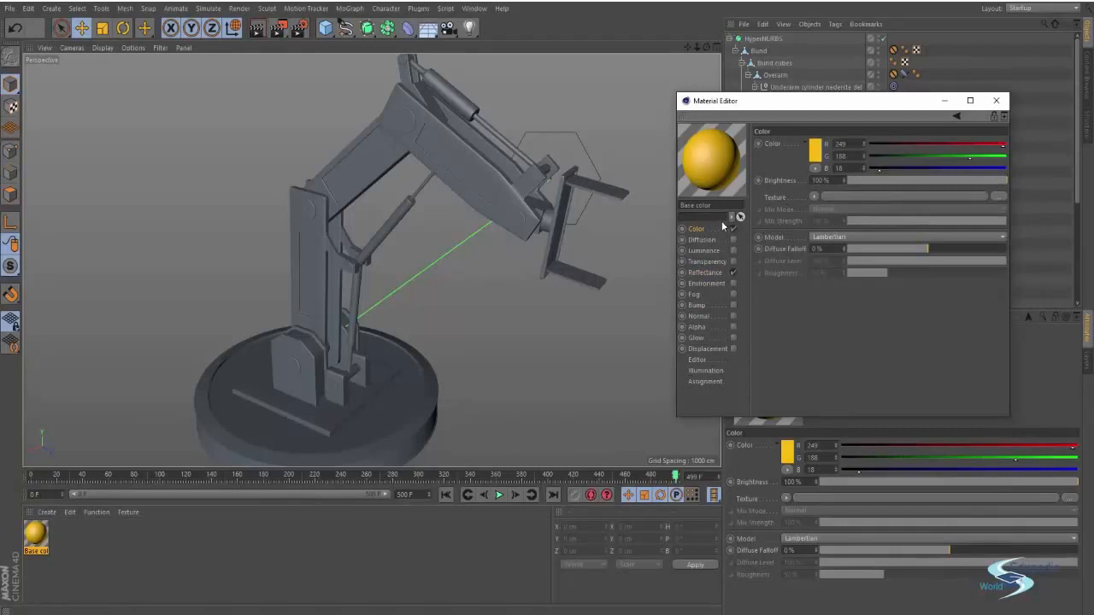
{"action": "left_click", "coordinate": [699, 274]}
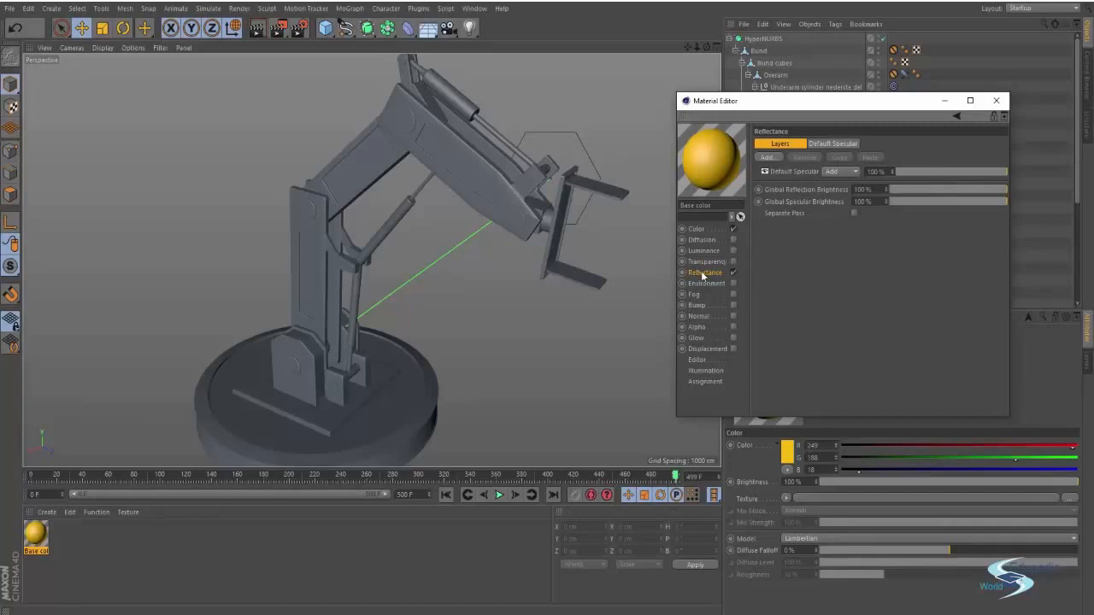
{"action": "left_click_drag", "start_coordinate": [479, 224], "coordinate": [443, 198], "text": "alt"}
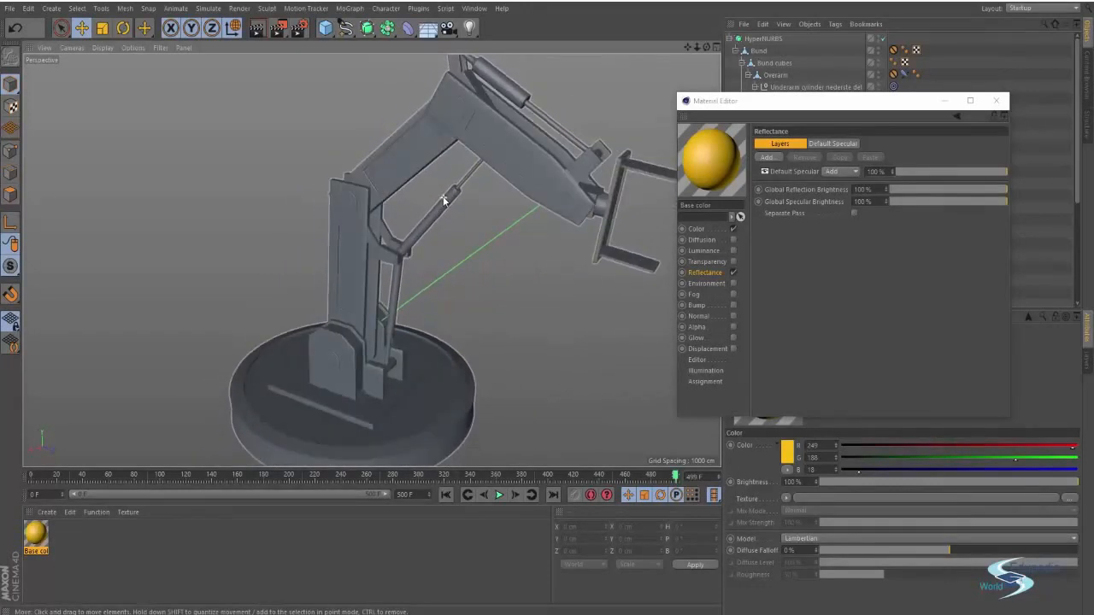
{"action": "left_click", "coordinate": [709, 278]}
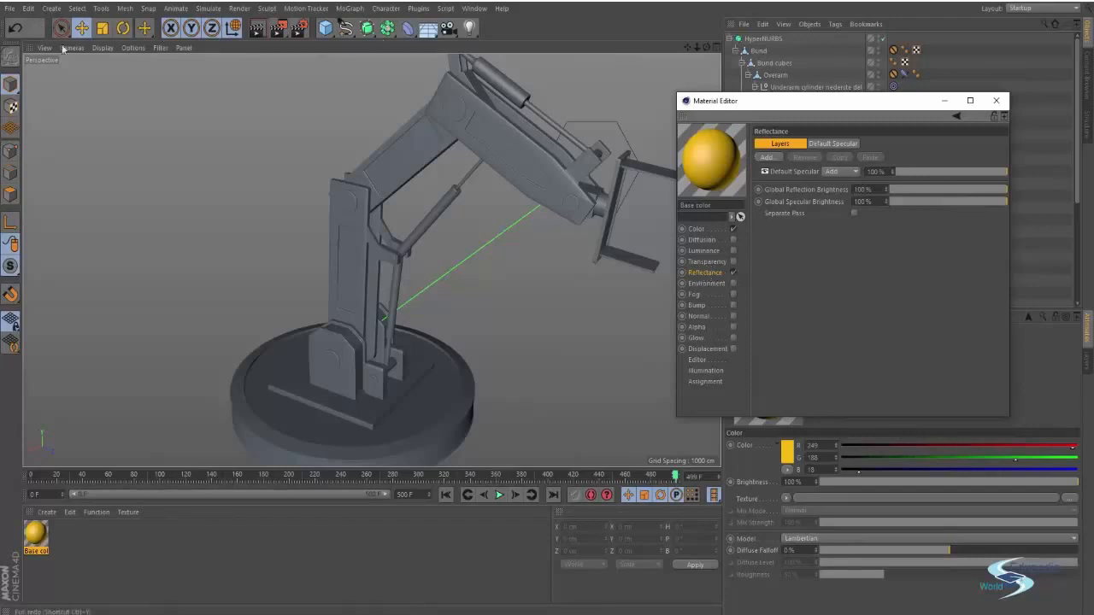
{"action": "left_click", "coordinate": [703, 283]}
{"action": "left_click", "coordinate": [705, 273]}
{"action": "left_click_drag", "start_coordinate": [633, 231], "coordinate": [505, 215], "text": "alt"}
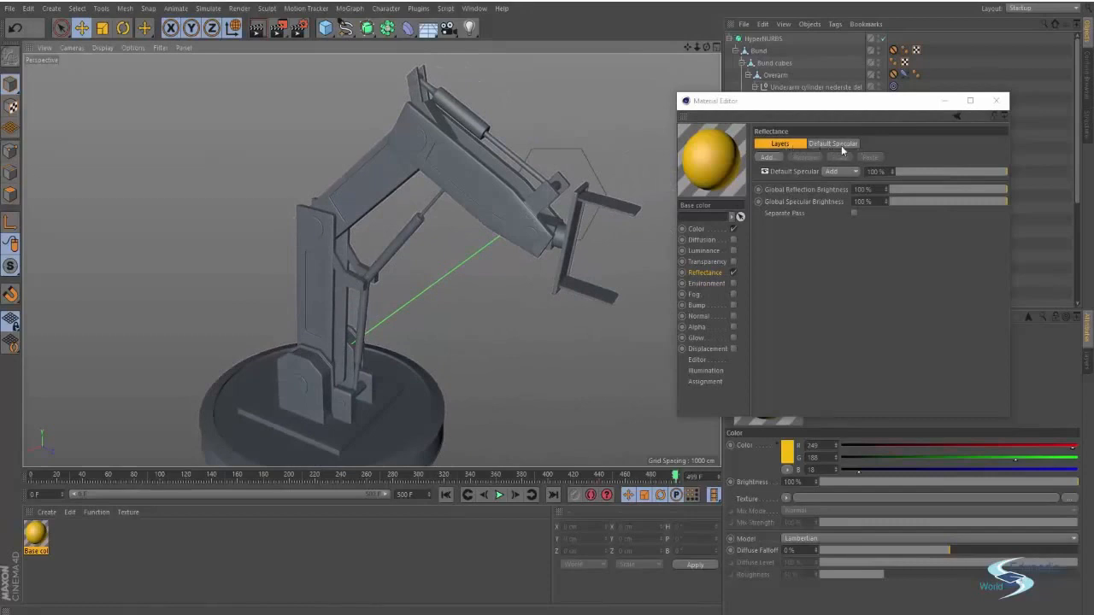
Set the Default Specular layer of the Base color material to 30% width, 0% falloff and 49% specular strength
{"action": "left_click", "coordinate": [834, 145]}
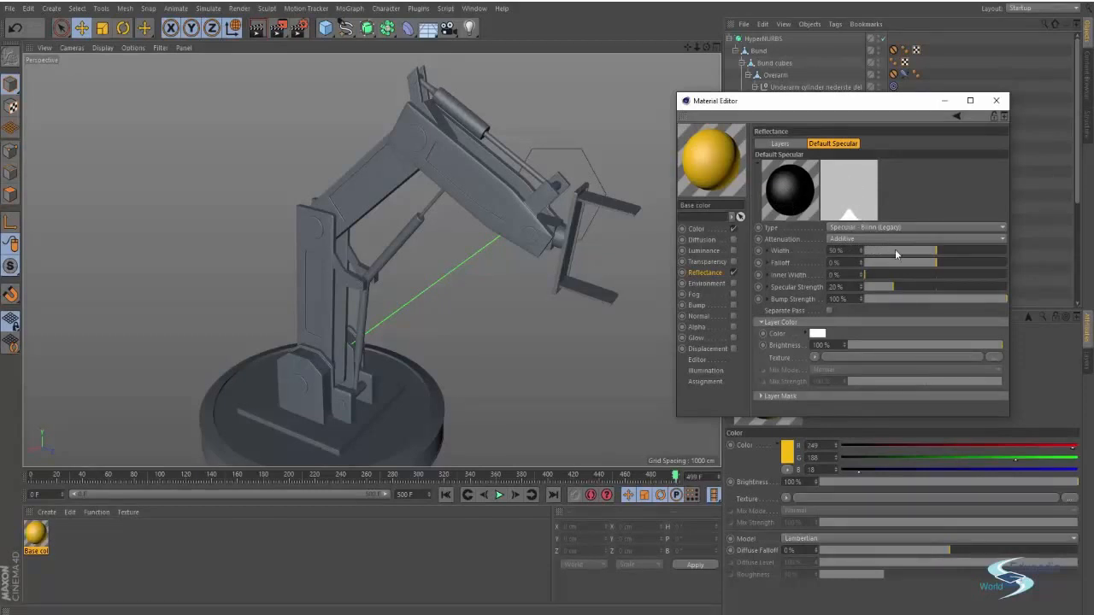
{"action": "left_click_drag", "start_coordinate": [895, 249], "coordinate": [917, 246]}
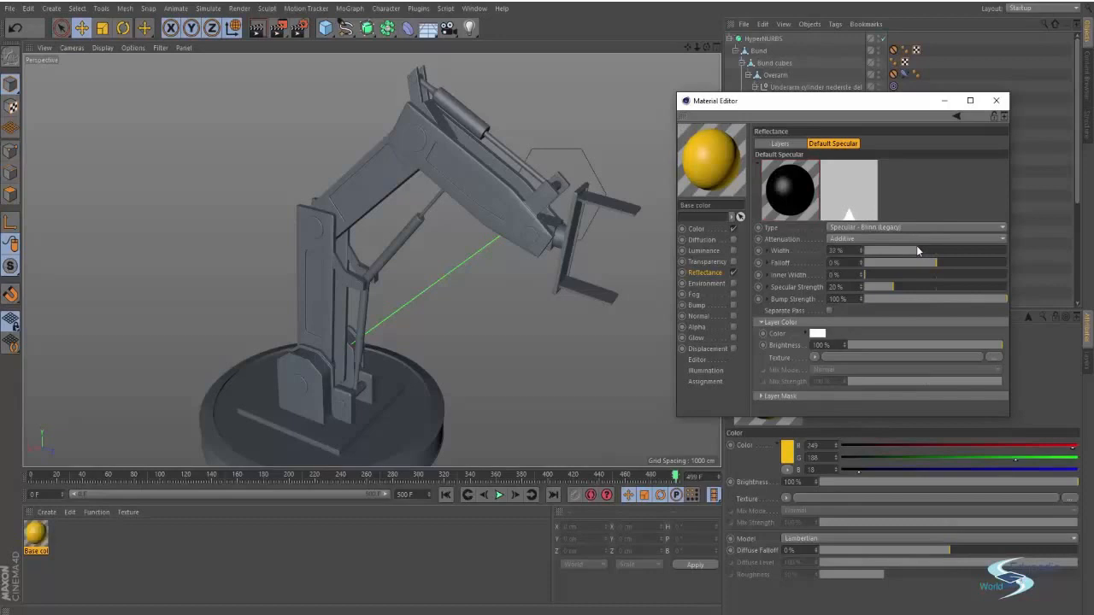
{"action": "left_click", "coordinate": [904, 250]}
{"action": "left_click", "coordinate": [959, 261]}
{"action": "left_click_drag", "start_coordinate": [959, 263], "coordinate": [946, 263]}
{"action": "left_click_drag", "start_coordinate": [861, 266], "coordinate": [770, 264]}
{"action": "type", "text": "0"}
{"action": "key", "text": "Return"}
{"action": "left_click_drag", "start_coordinate": [903, 285], "coordinate": [934, 285]}
{"action": "left_click_drag", "start_coordinate": [902, 250], "coordinate": [908, 248]}
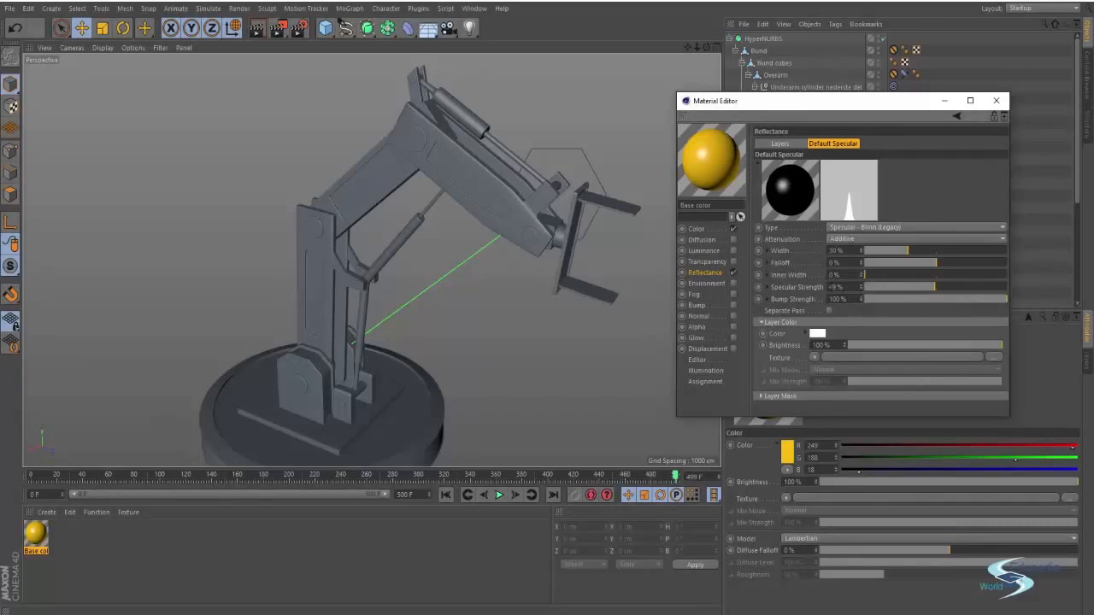
Try an inner width of 44% and a falloff of 5% on the specular layer, and reset both to 0%
{"action": "left_click_drag", "start_coordinate": [874, 272], "coordinate": [929, 271]}
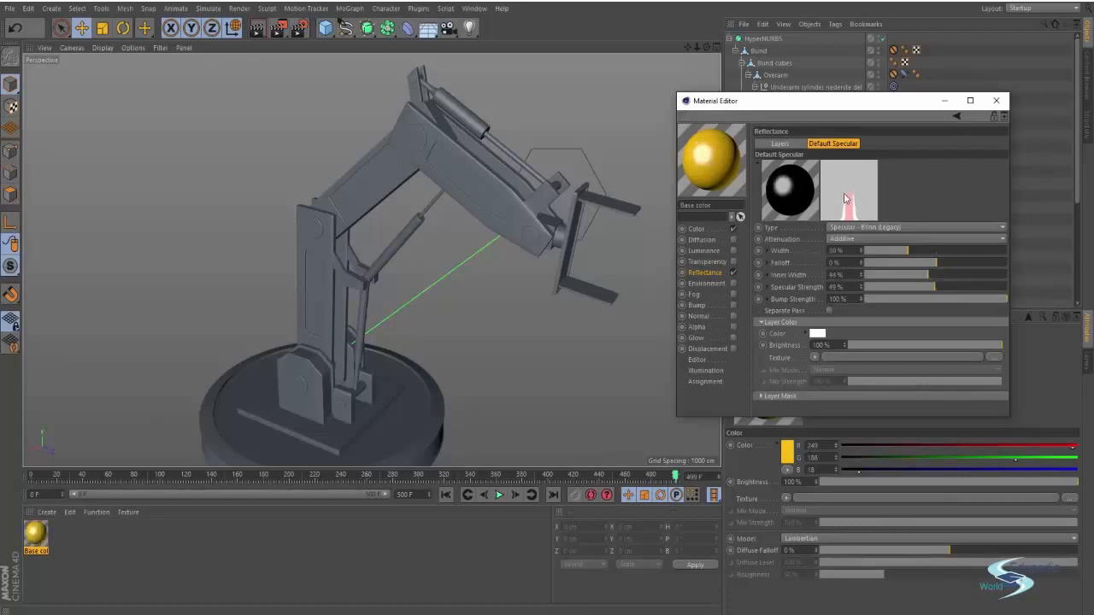
{"action": "left_click_drag", "start_coordinate": [911, 276], "coordinate": [845, 278]}
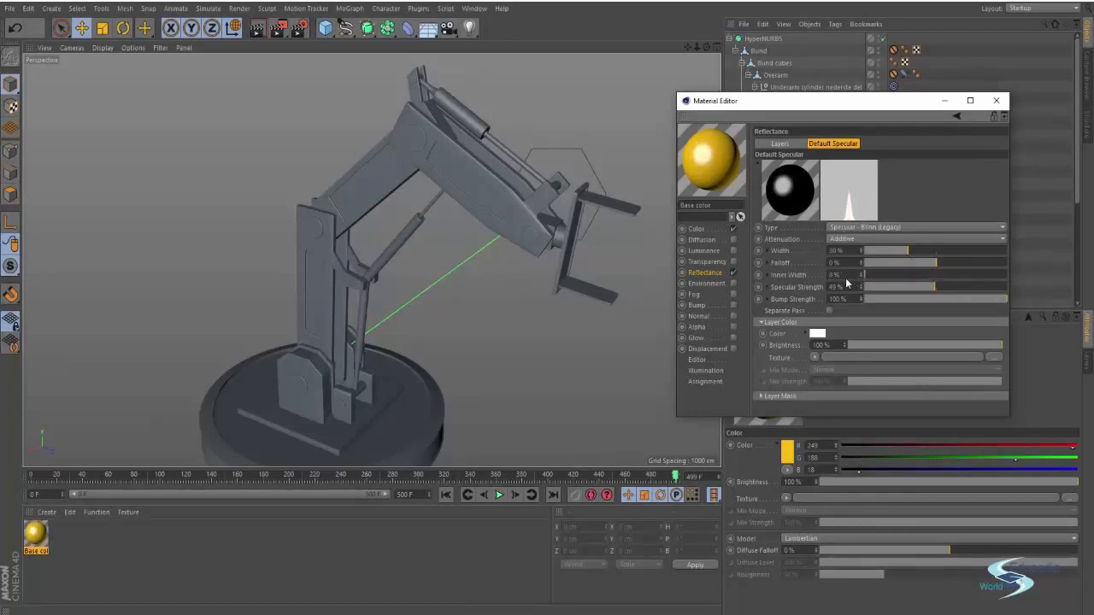
{"action": "left_click_drag", "start_coordinate": [931, 269], "coordinate": [941, 268]}
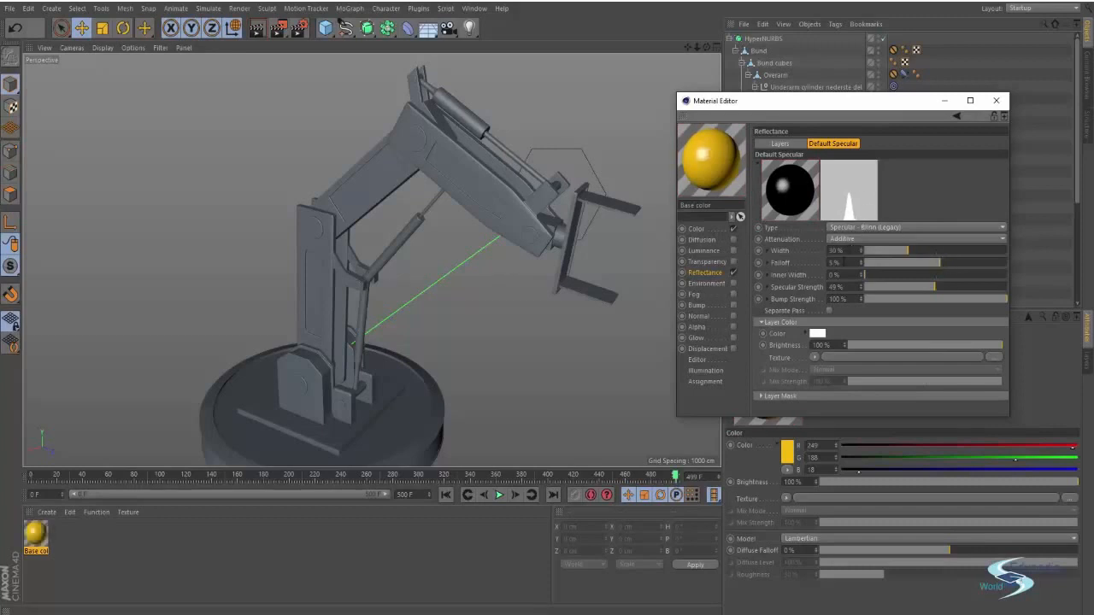
{"action": "type", "text": "0"}
{"action": "key", "text": "Return"}
Try Metal attenuation on the specular layer with the width at 44% and 38%, and return the attenuation to Additive
{"action": "left_click", "coordinate": [835, 239]}
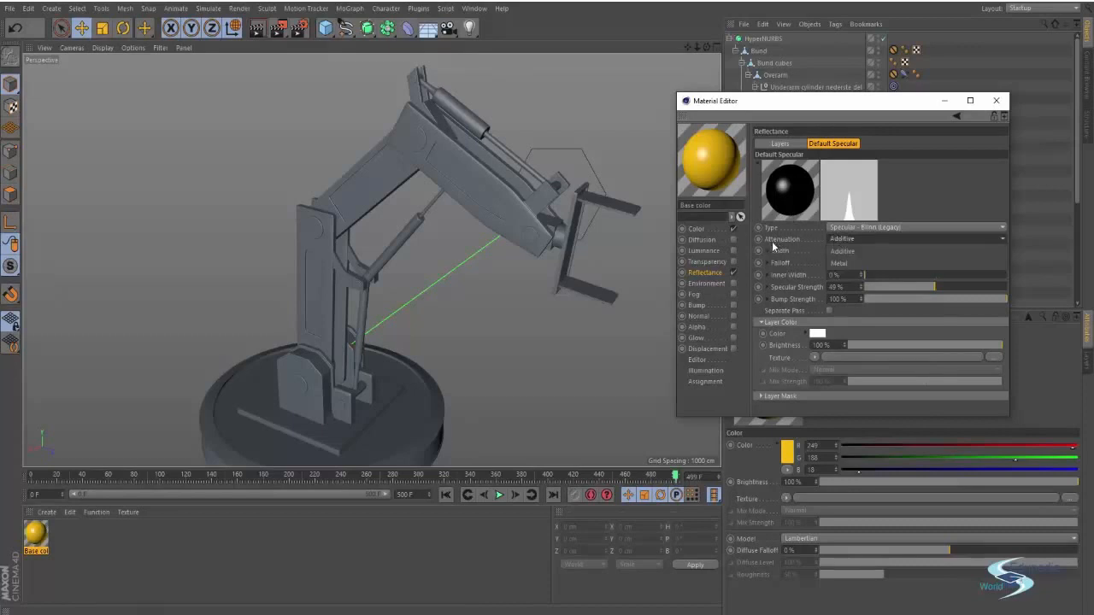
{"action": "left_click", "coordinate": [845, 252]}
{"action": "left_click", "coordinate": [855, 239]}
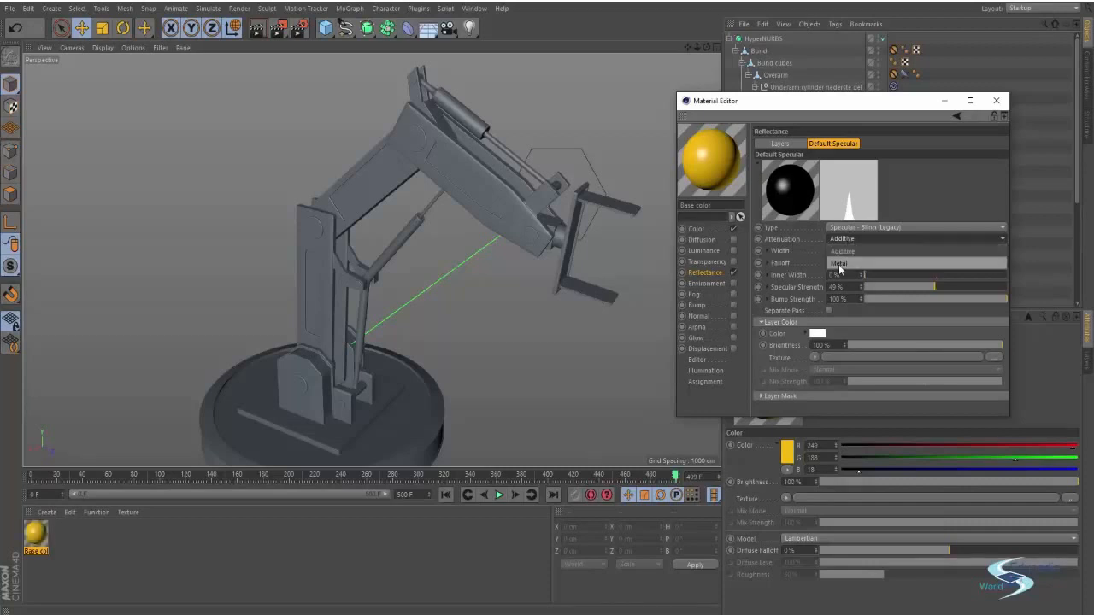
{"action": "left_click", "coordinate": [842, 263]}
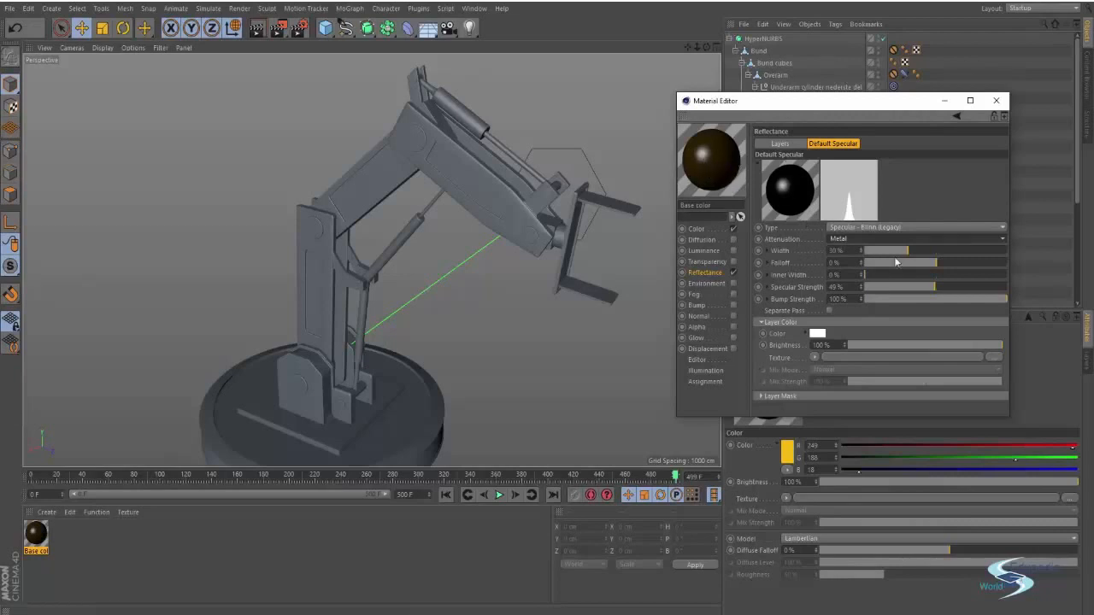
{"action": "left_click", "coordinate": [928, 250]}
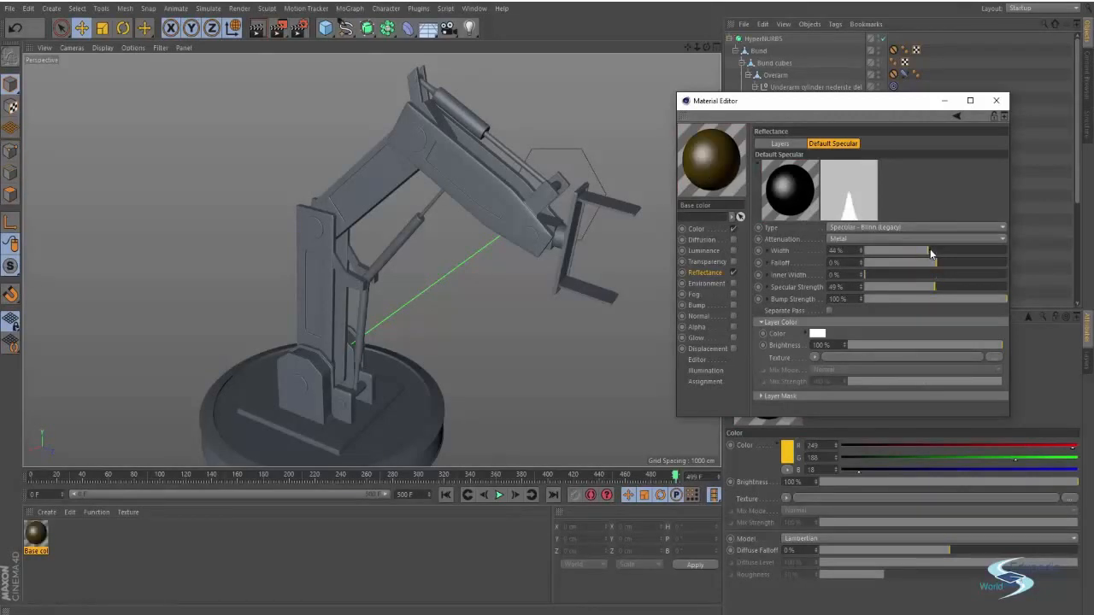
{"action": "left_click_drag", "start_coordinate": [938, 251], "coordinate": [919, 250]}
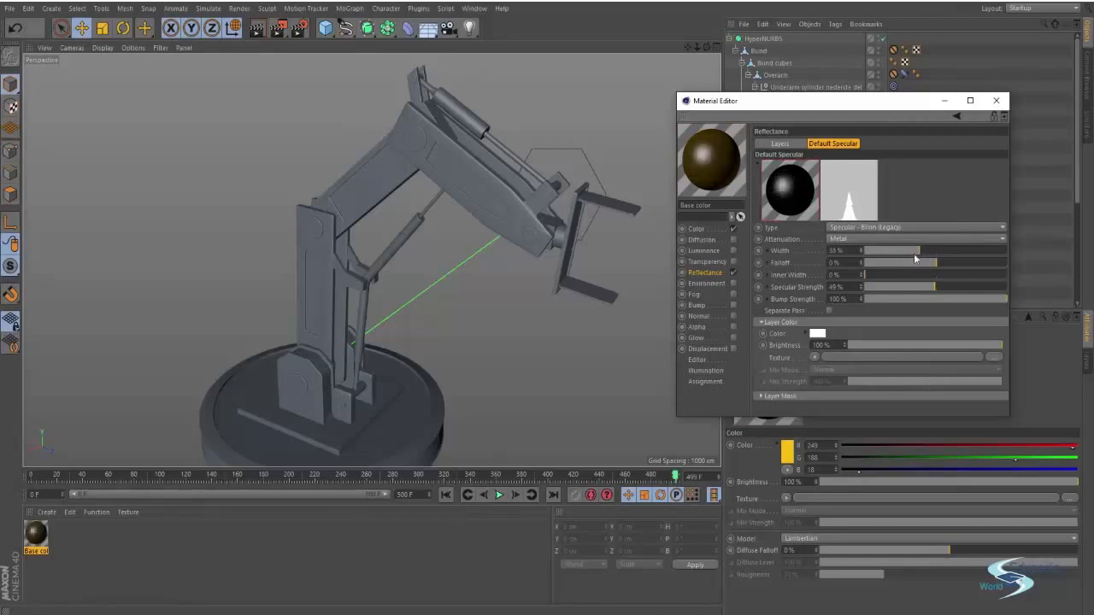
{"action": "left_click", "coordinate": [847, 239]}
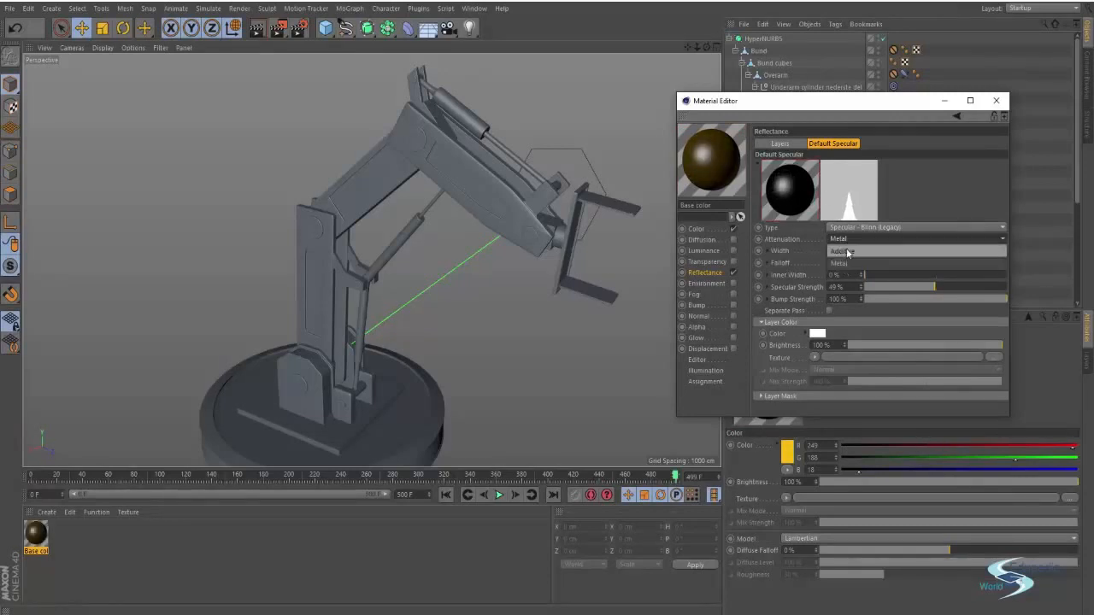
{"action": "left_click", "coordinate": [847, 251]}
Compare Metal attenuation once more using a wider specular, restore Additive and narrow the width to 29%
{"action": "left_click", "coordinate": [855, 240]}
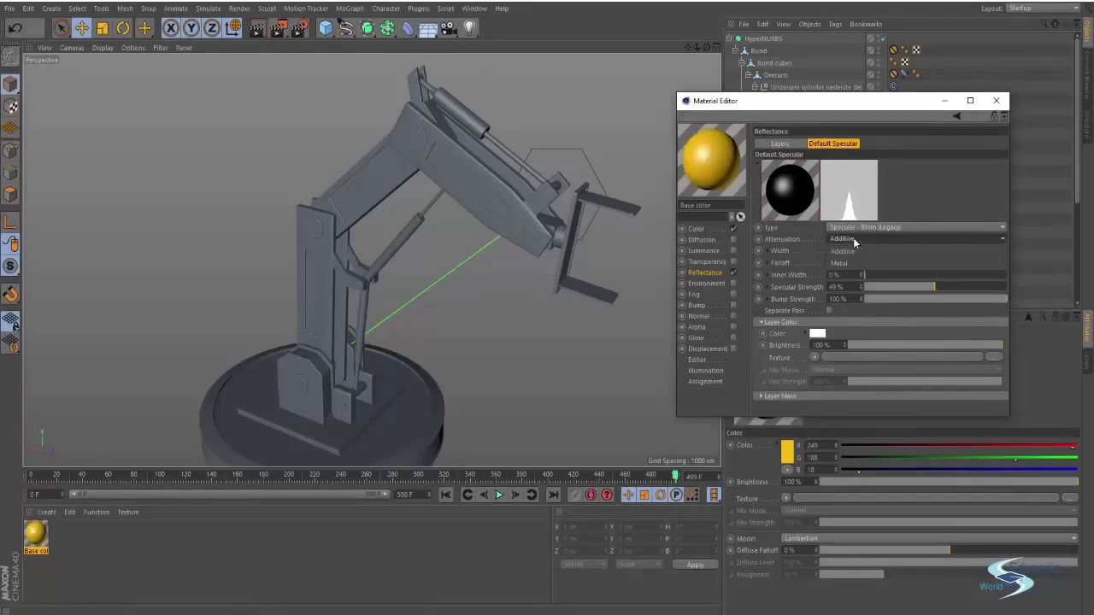
{"action": "left_click", "coordinate": [847, 263]}
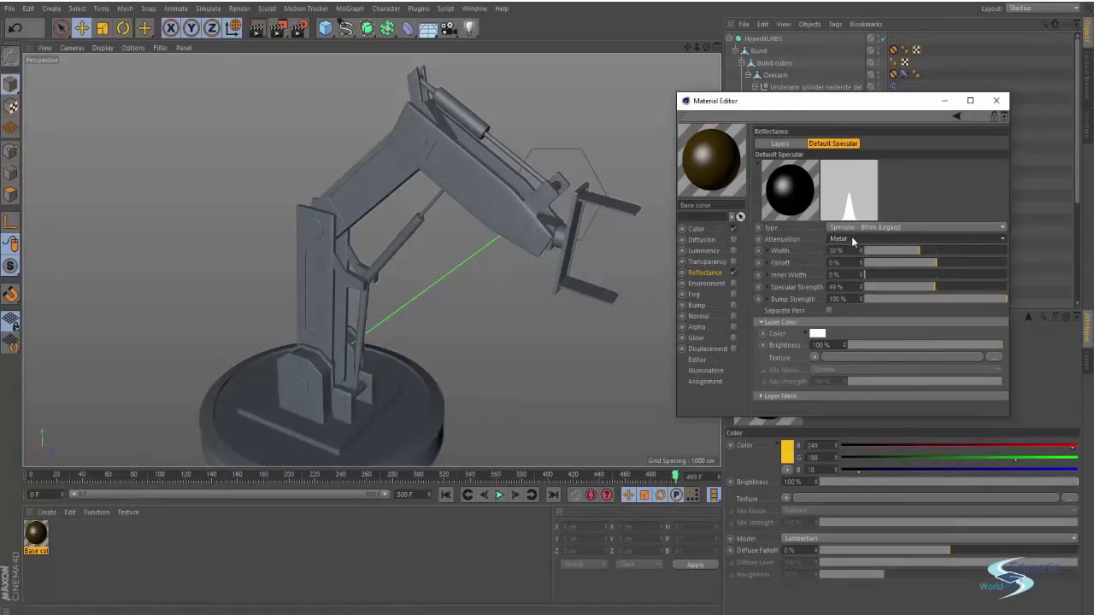
{"action": "left_click_drag", "start_coordinate": [956, 250], "coordinate": [914, 245]}
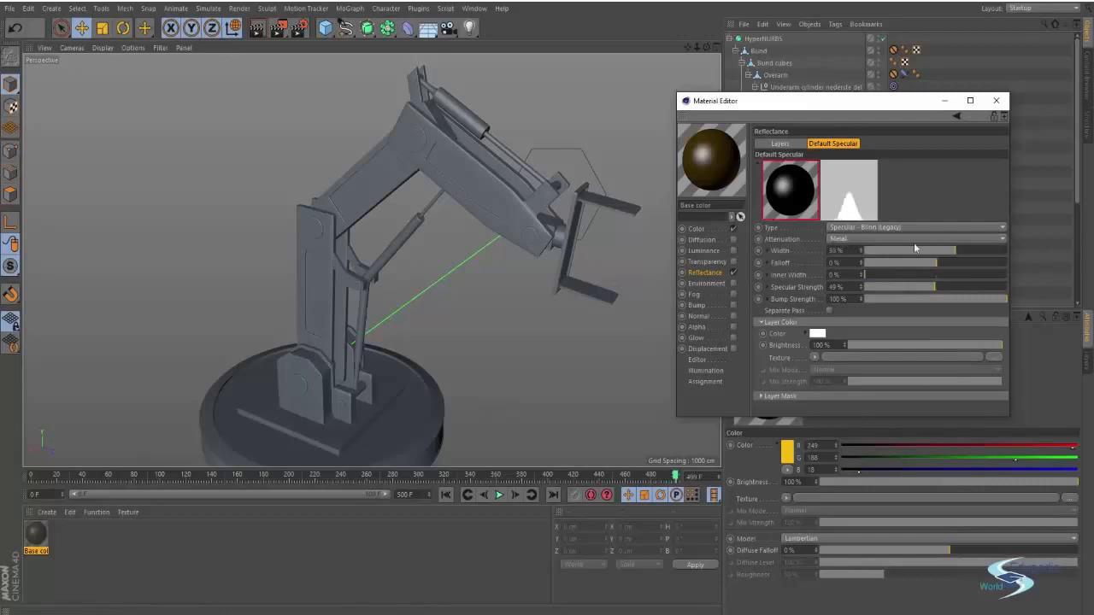
{"action": "left_click", "coordinate": [849, 238]}
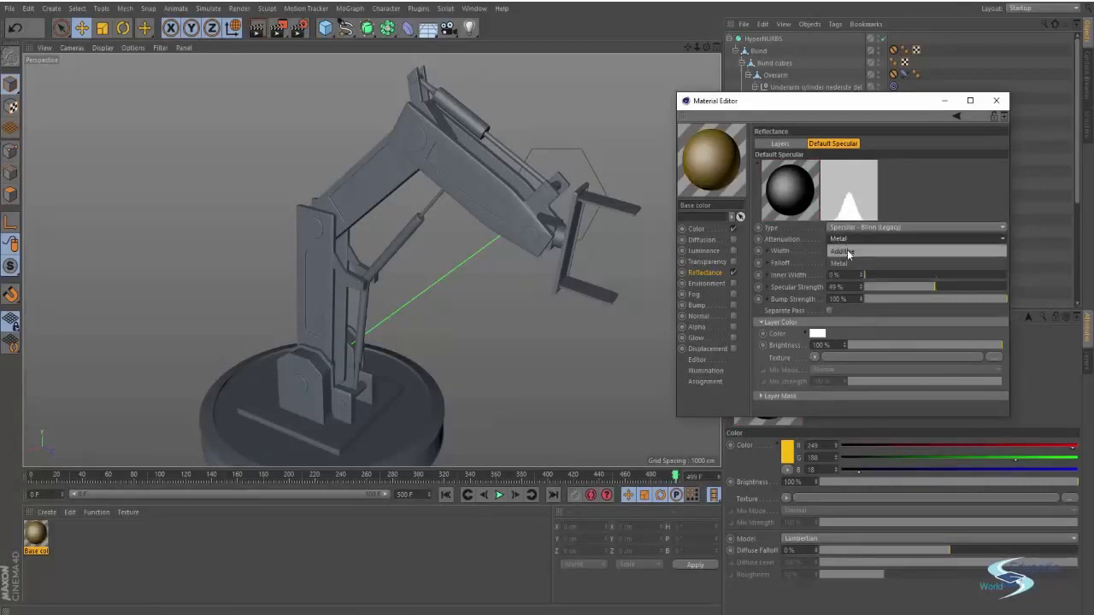
{"action": "left_click", "coordinate": [847, 250]}
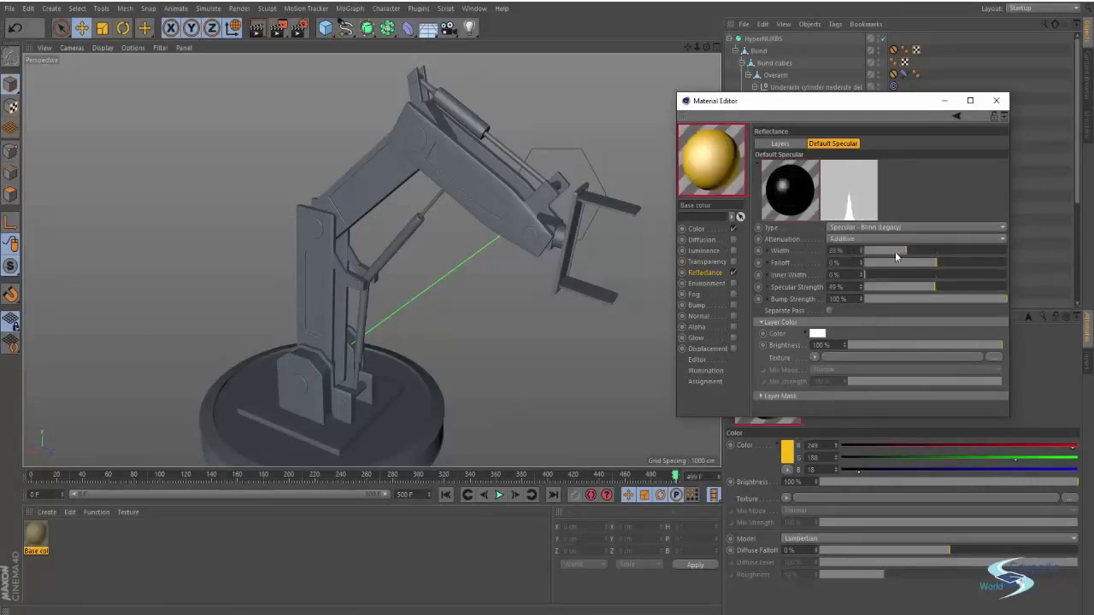
Change the Default Specular layer's type to Reflection (Legacy) and set its roughness to 44%
{"action": "left_click", "coordinate": [860, 229]}
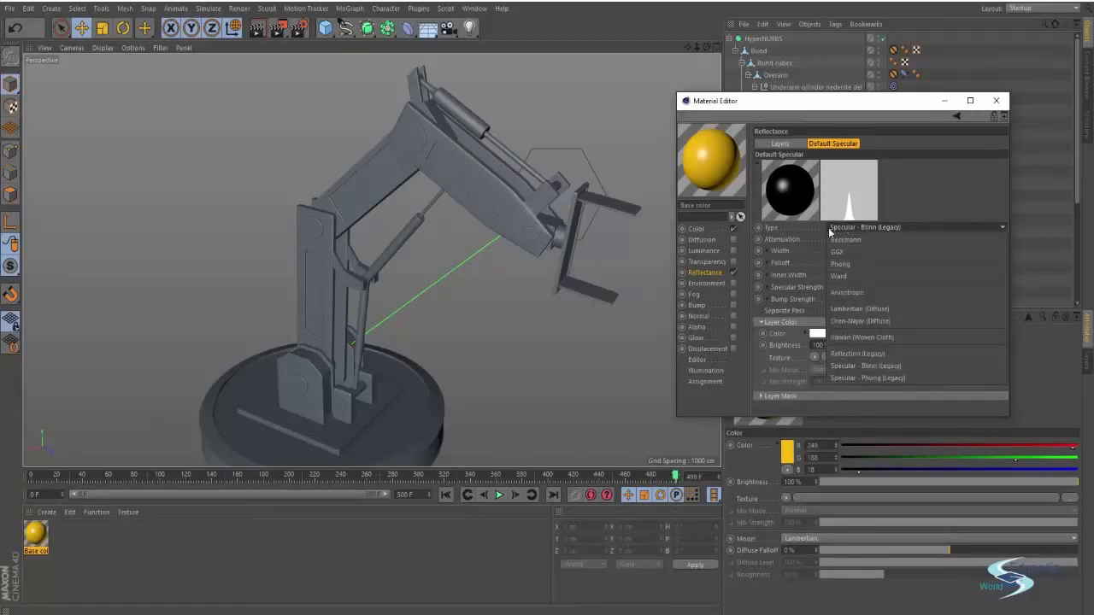
{"action": "left_click", "coordinate": [842, 354]}
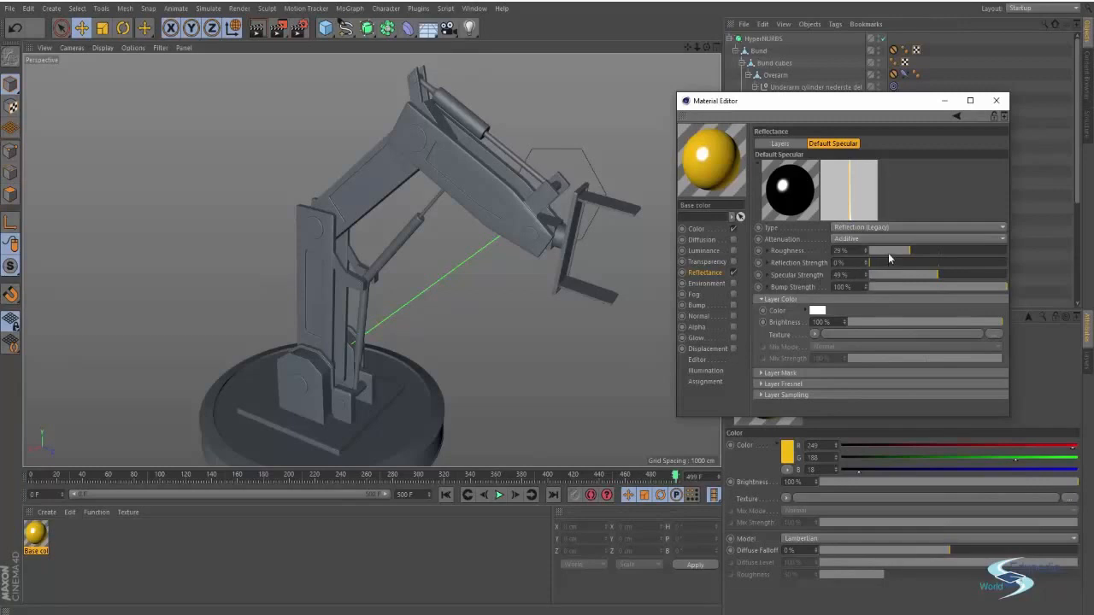
{"action": "mouse_move", "coordinate": [947, 251]}
{"action": "left_mouse_down"}
{"action": "mouse_move", "coordinate": [987, 251]}
{"action": "mouse_move", "coordinate": [931, 249]}
{"action": "left_mouse_up"}
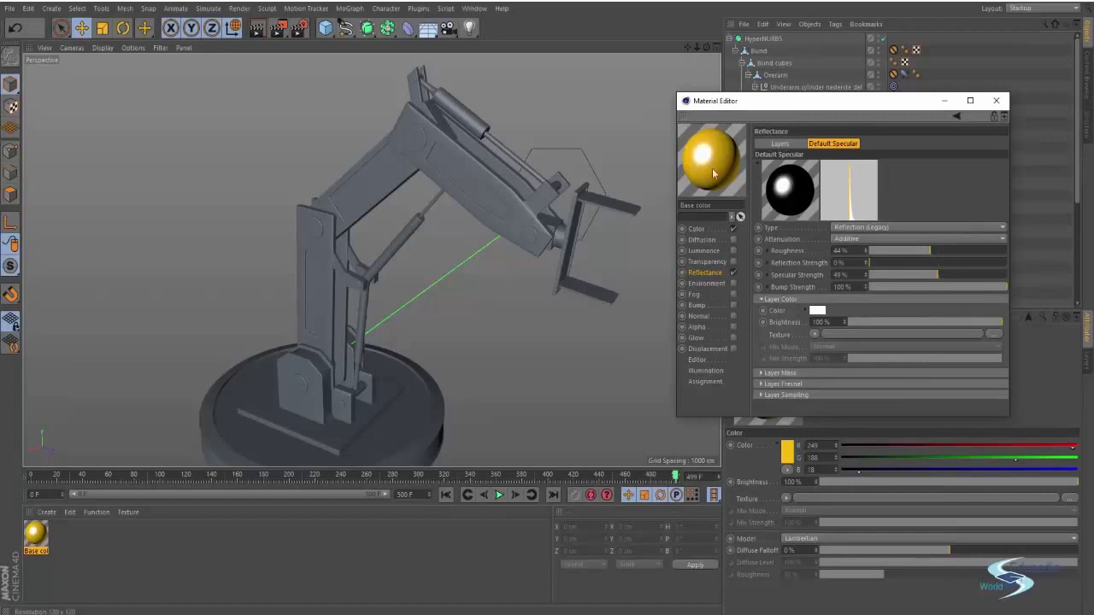
Set the reflection layer's roughness to 38%, specular strength to 11% and reflection strength to 5%
{"action": "left_click_drag", "start_coordinate": [900, 250], "coordinate": [887, 274]}
{"action": "left_click", "coordinate": [899, 250]}
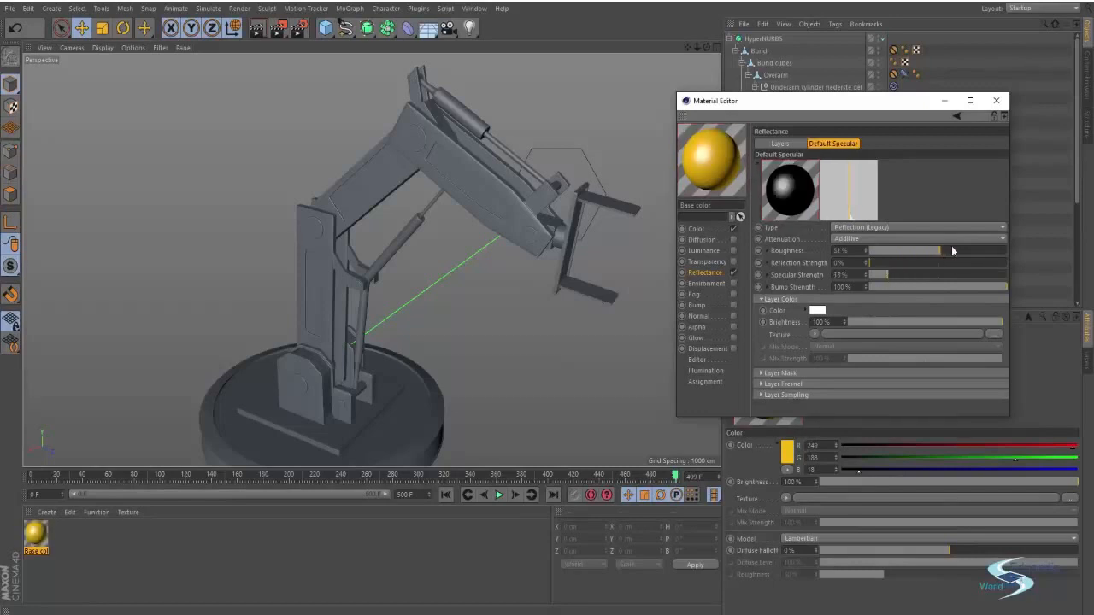
{"action": "left_click", "coordinate": [921, 249]}
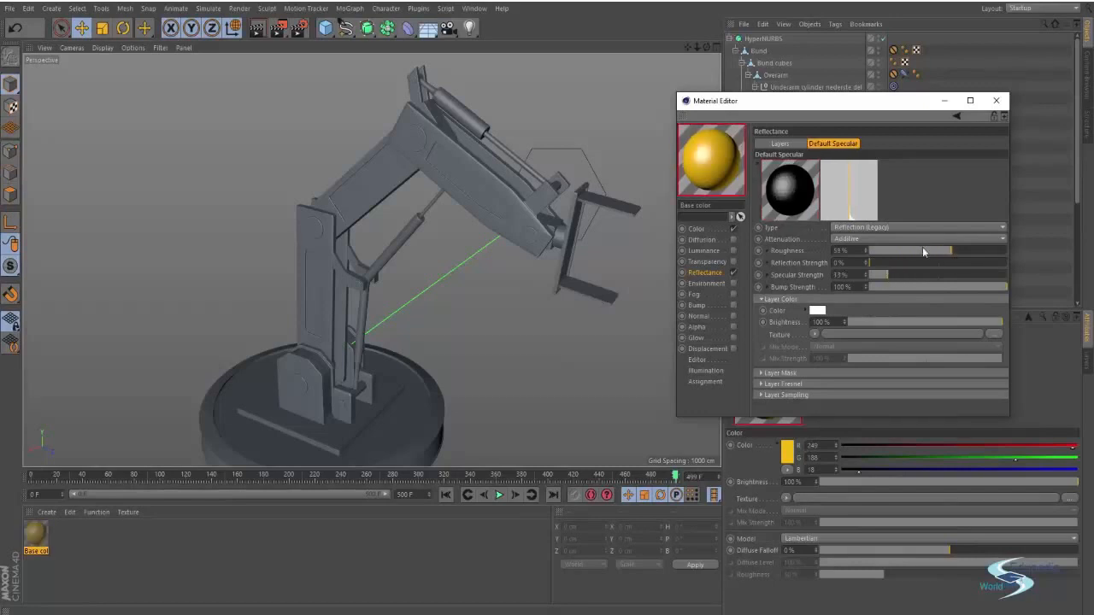
{"action": "left_click", "coordinate": [880, 274]}
{"action": "left_click", "coordinate": [885, 276]}
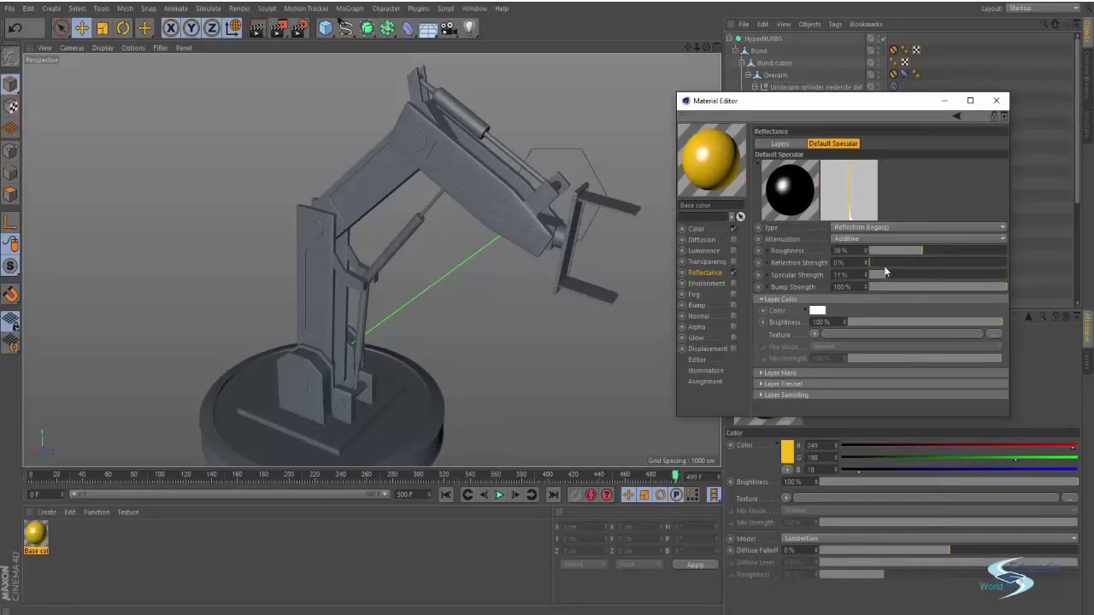
{"action": "left_click", "coordinate": [890, 259]}
{"action": "left_click", "coordinate": [873, 263]}
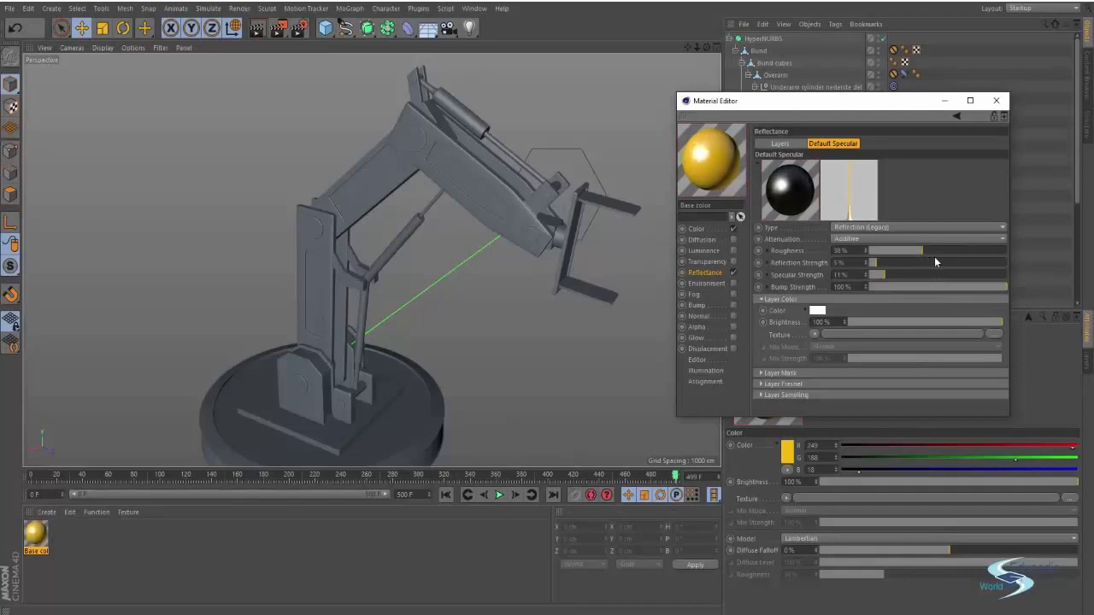
Try the reflection layer at 65% reflection strength with roughness at 0%, 19% and 22%
{"action": "left_click_drag", "start_coordinate": [938, 258], "coordinate": [959, 260]}
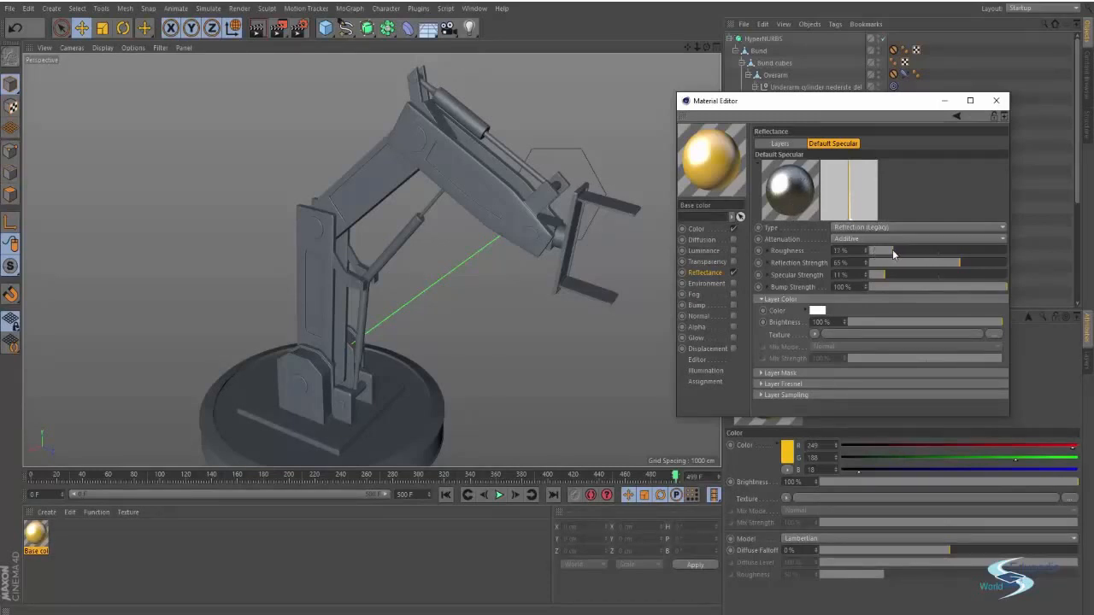
{"action": "left_click_drag", "start_coordinate": [893, 250], "coordinate": [866, 251]}
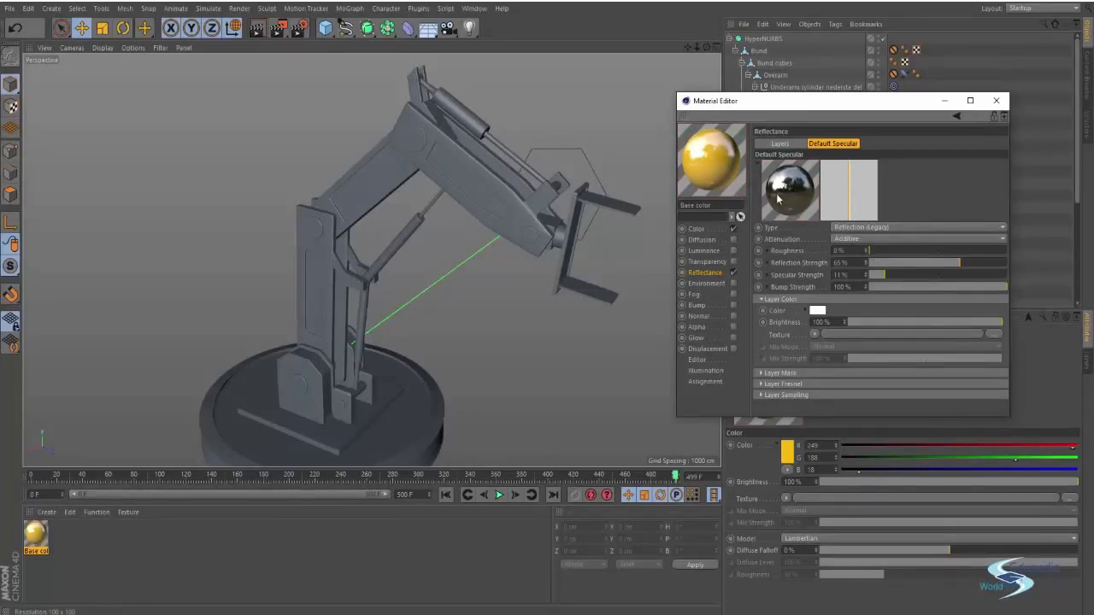
{"action": "left_click_drag", "start_coordinate": [883, 248], "coordinate": [893, 249]}
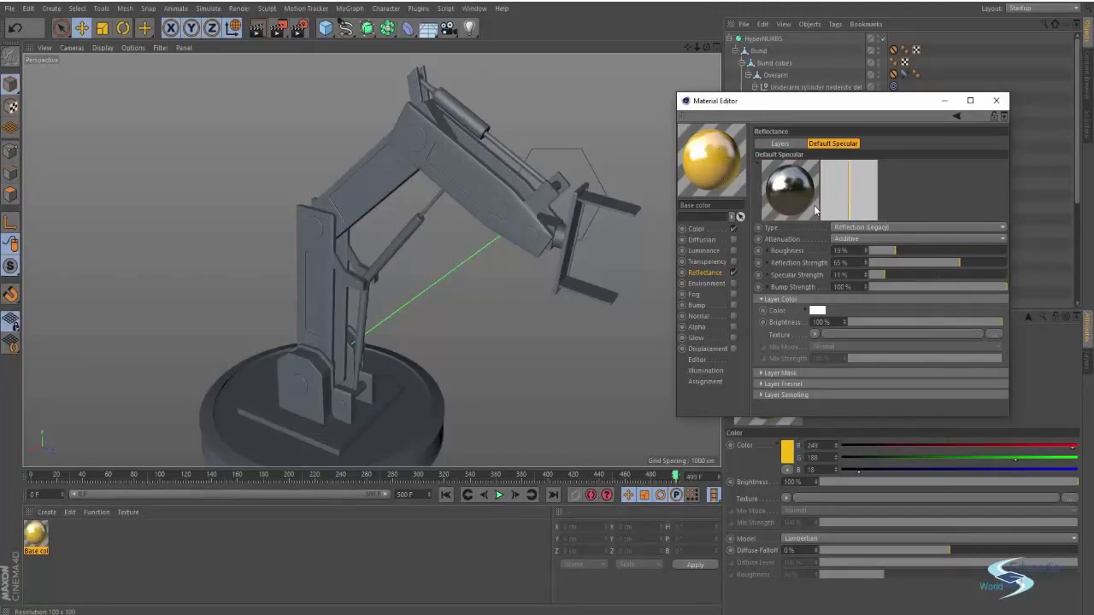
{"action": "left_click_drag", "start_coordinate": [896, 248], "coordinate": [901, 248]}
{"action": "left_click", "coordinate": [893, 249]}
{"action": "left_click", "coordinate": [901, 251]}
Set the reflection layer's reflection strength to 32%, specular strength to 22% and roughness to 24%
{"action": "left_click", "coordinate": [931, 264]}
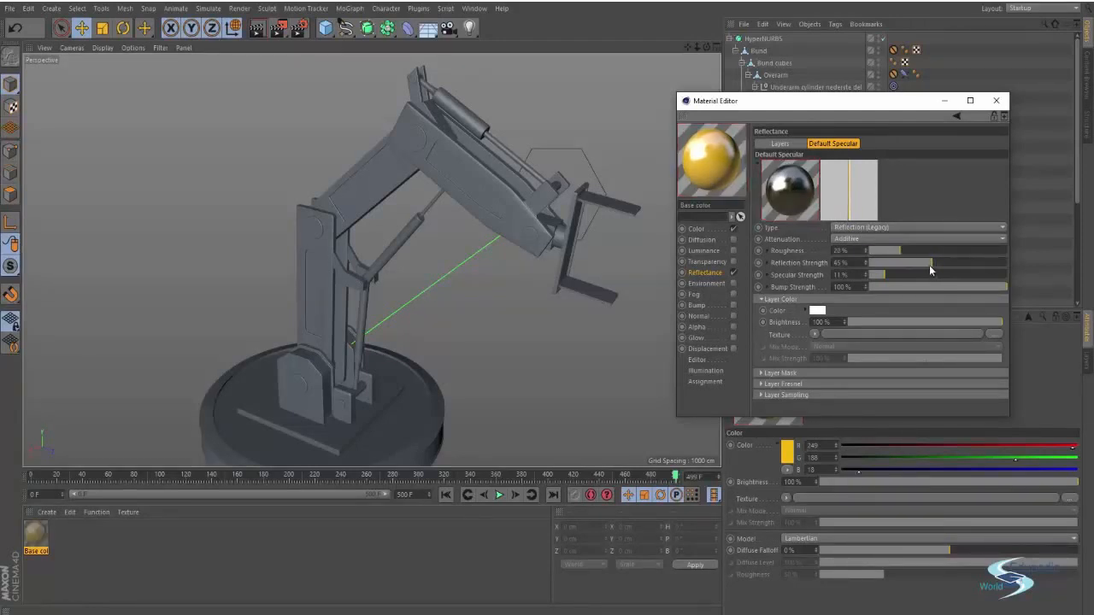
{"action": "left_click_drag", "start_coordinate": [925, 264], "coordinate": [913, 264]}
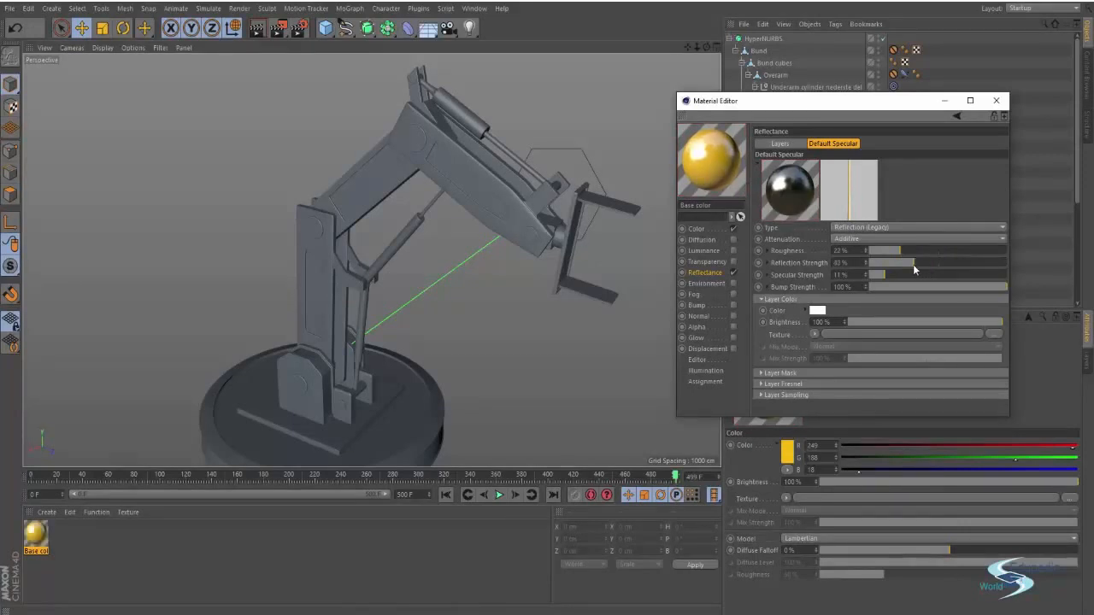
{"action": "left_click", "coordinate": [899, 272]}
{"action": "left_click", "coordinate": [903, 250]}
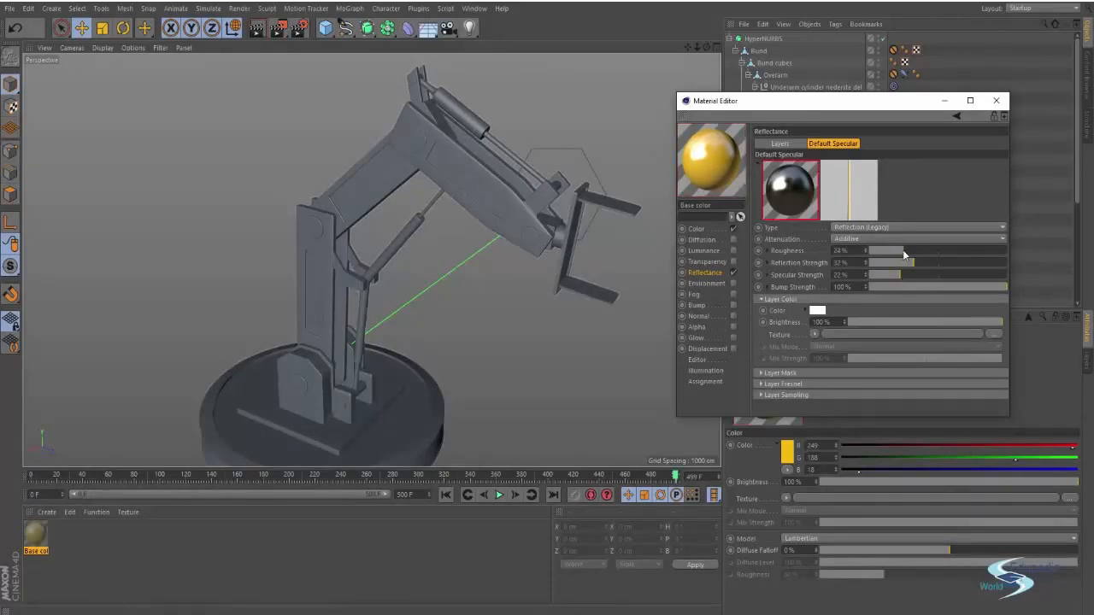
Enable the material's Bump channel and browse for its texture image in the Video > Textures > metal folder on drive D
{"action": "left_click", "coordinate": [698, 306]}
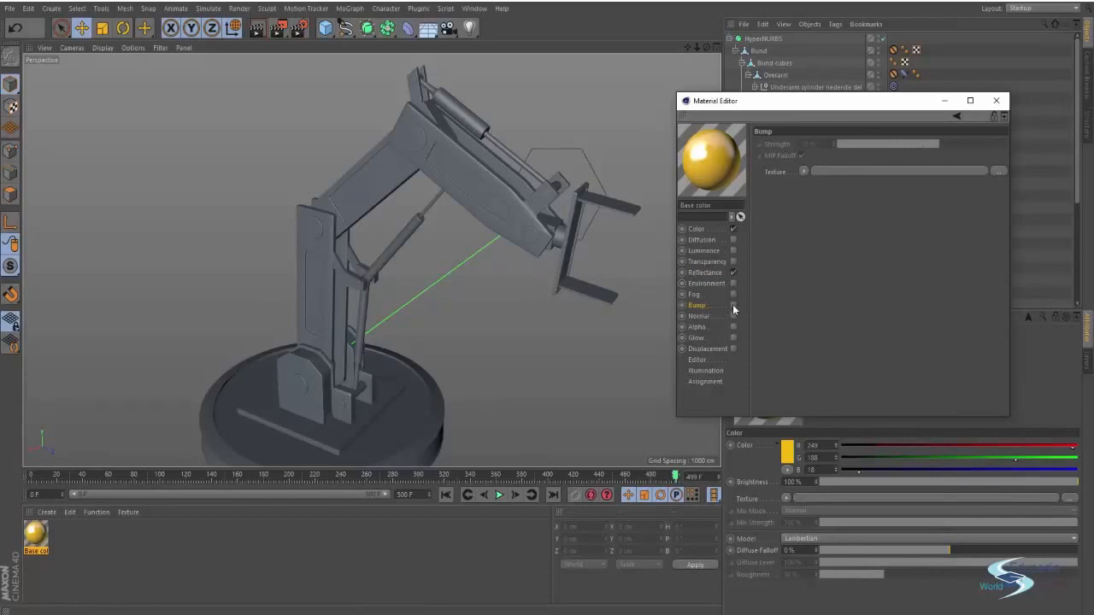
{"action": "left_click", "coordinate": [732, 306]}
{"action": "left_click", "coordinate": [994, 170]}
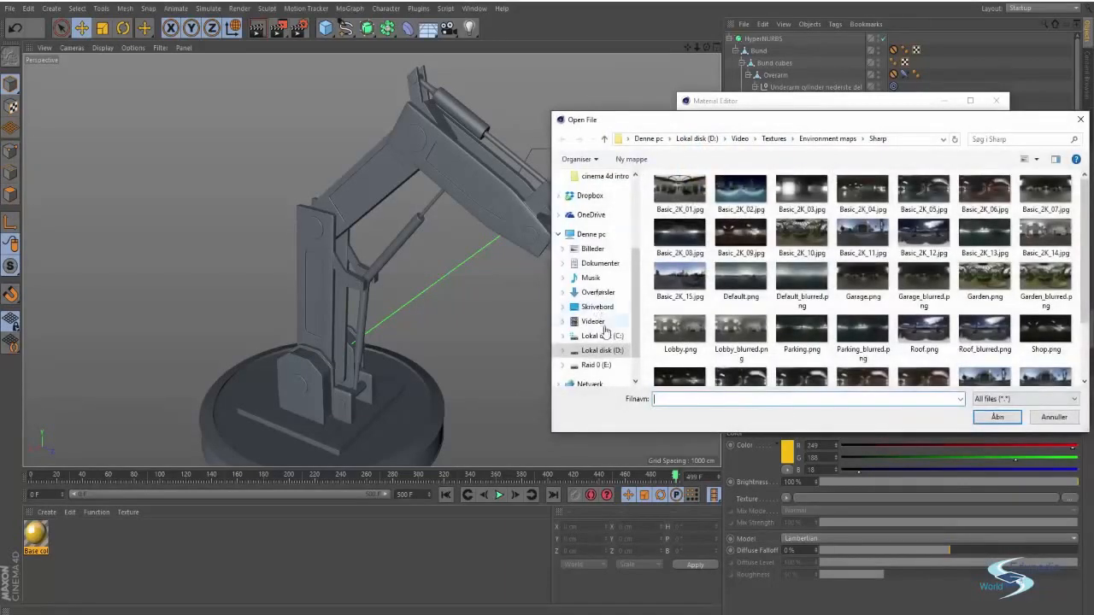
{"action": "left_click", "coordinate": [603, 351]}
{"action": "double_click", "coordinate": [672, 288]}
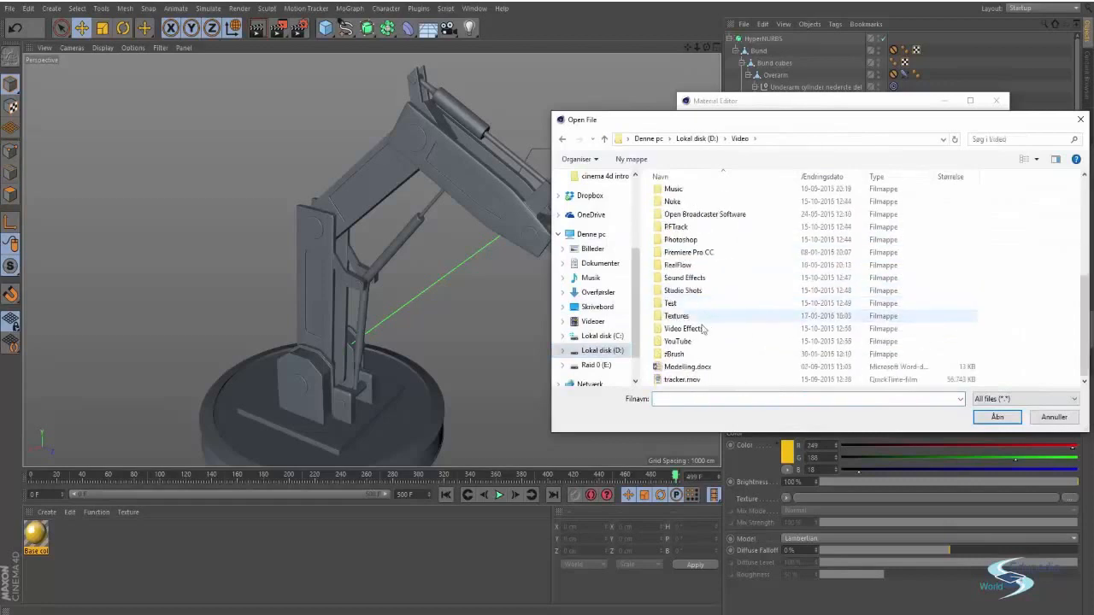
{"action": "double_click", "coordinate": [688, 317]}
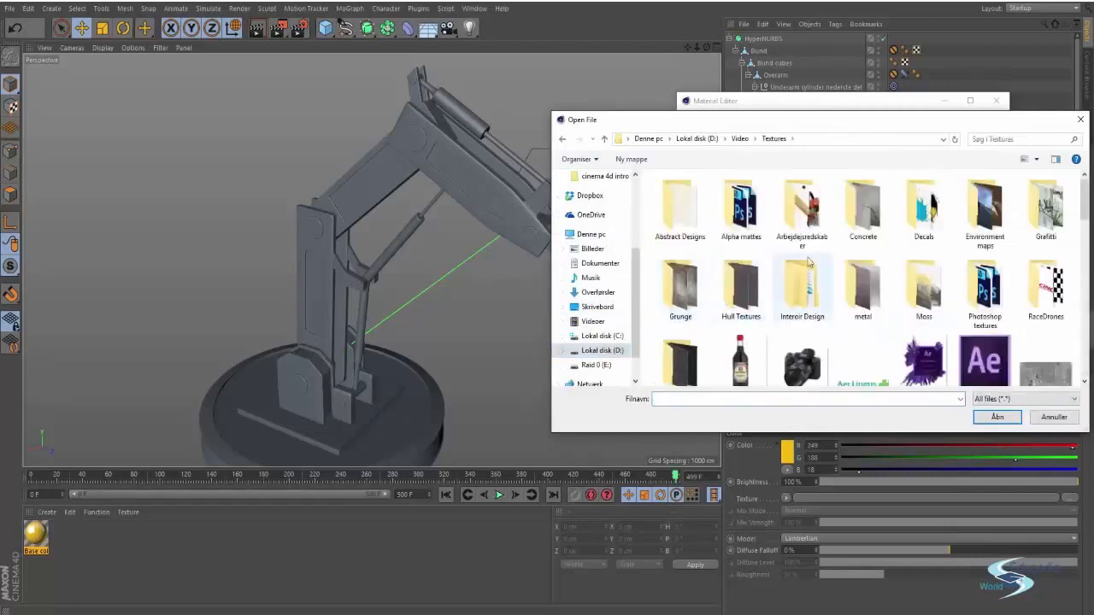
{"action": "left_click", "coordinate": [869, 290]}
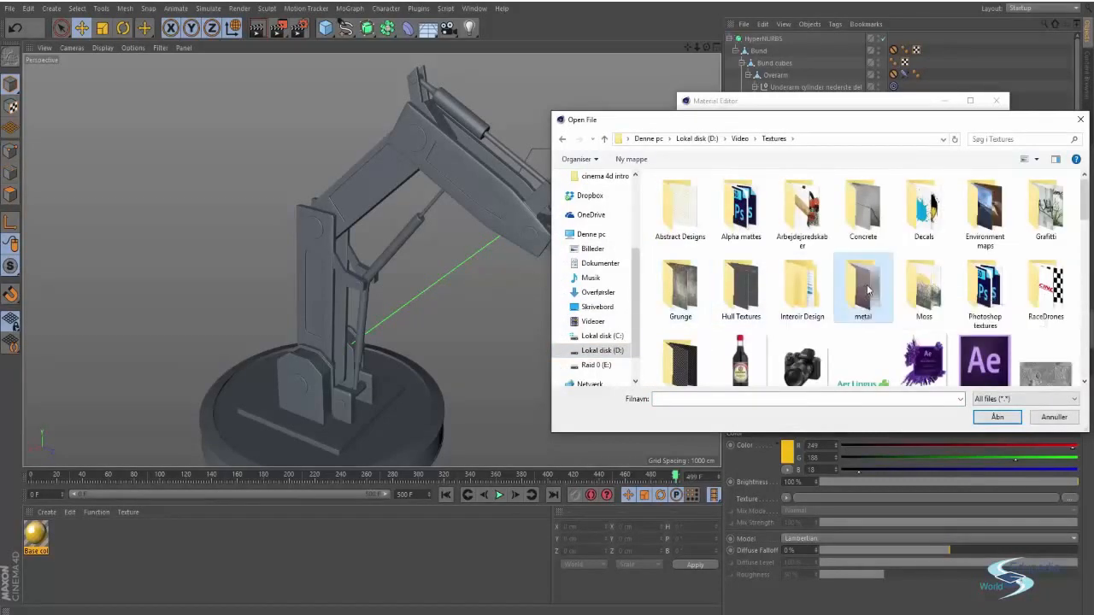
{"action": "double_click", "coordinate": [869, 291]}
Load cobber.jpg as the bump texture and accept copying the image to the project location
{"action": "left_click", "coordinate": [867, 284]}
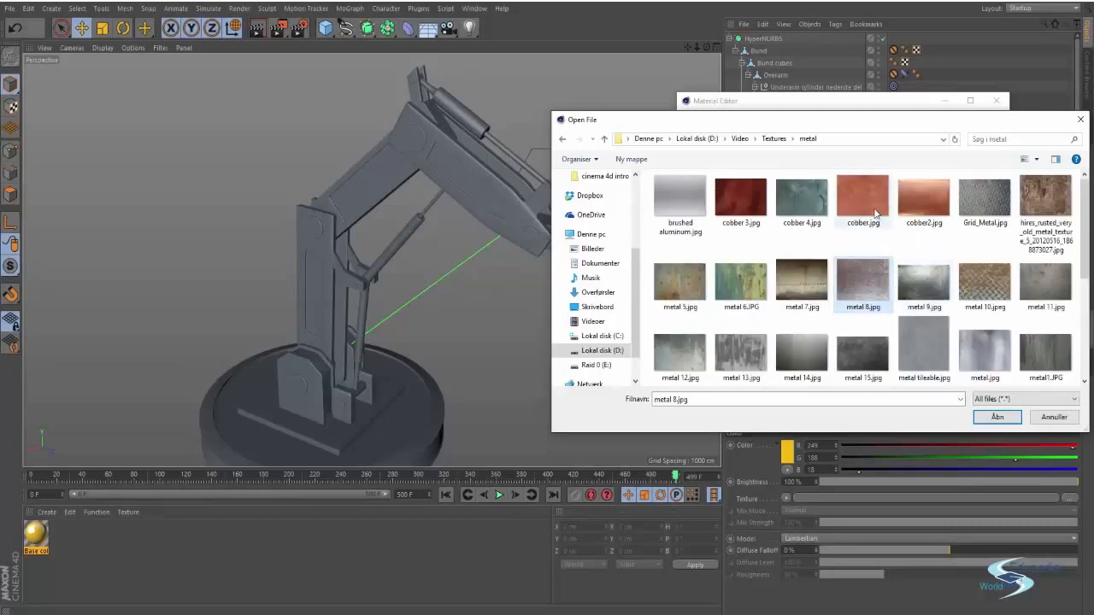
{"action": "left_click", "coordinate": [876, 214]}
{"action": "scroll", "coordinate": [896, 231], "scroll_direction": "down", "scroll_amount": 2}
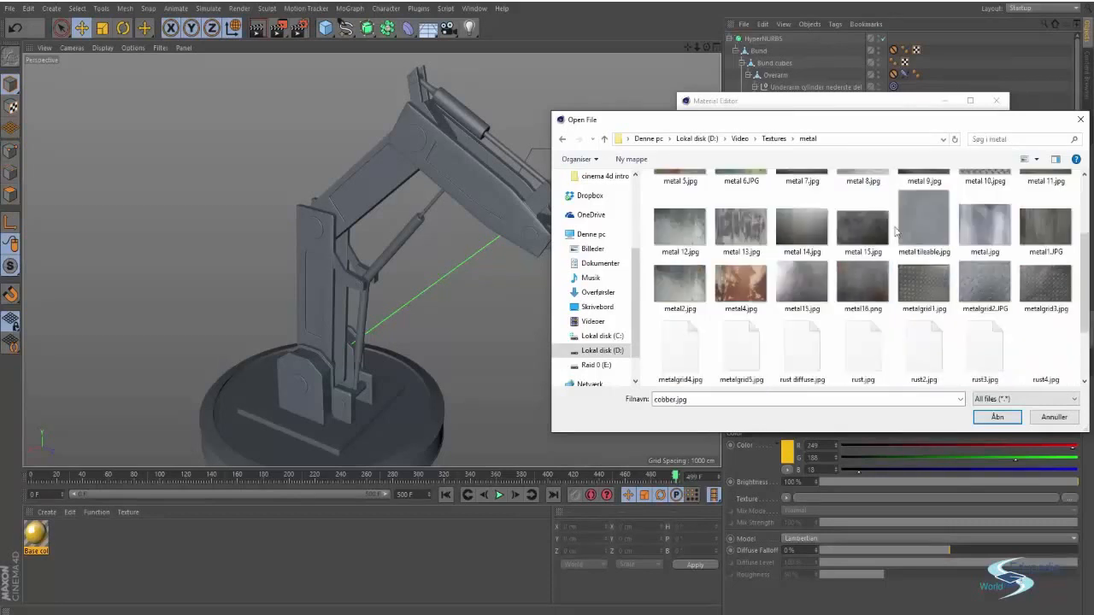
{"action": "scroll", "coordinate": [1047, 248], "scroll_direction": "down", "scroll_amount": 1}
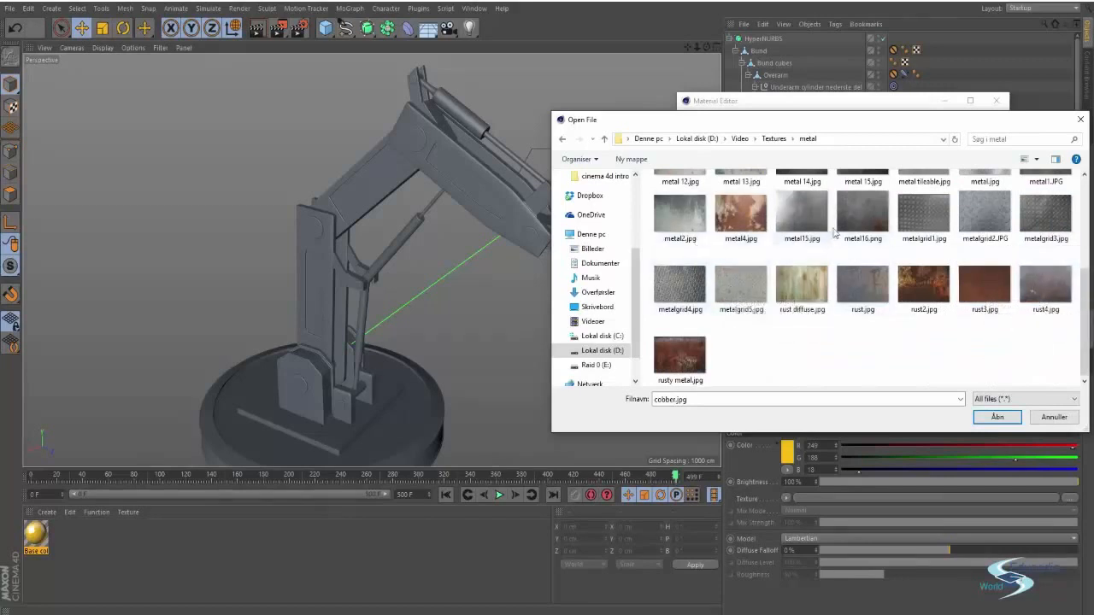
{"action": "scroll", "coordinate": [859, 221], "scroll_direction": "up", "scroll_amount": 3}
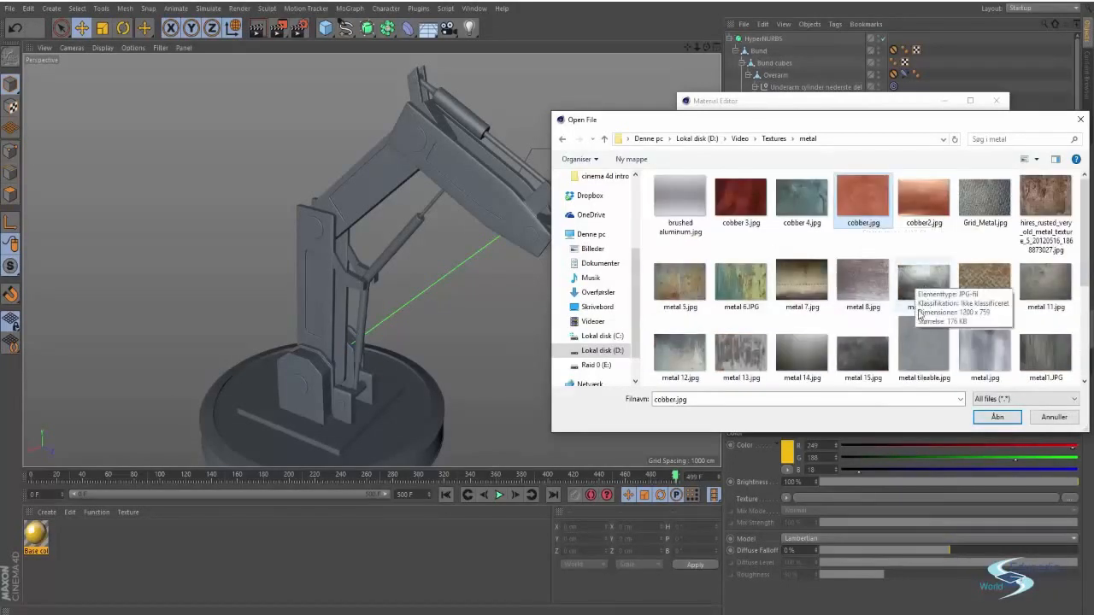
{"action": "double_click", "coordinate": [852, 191]}
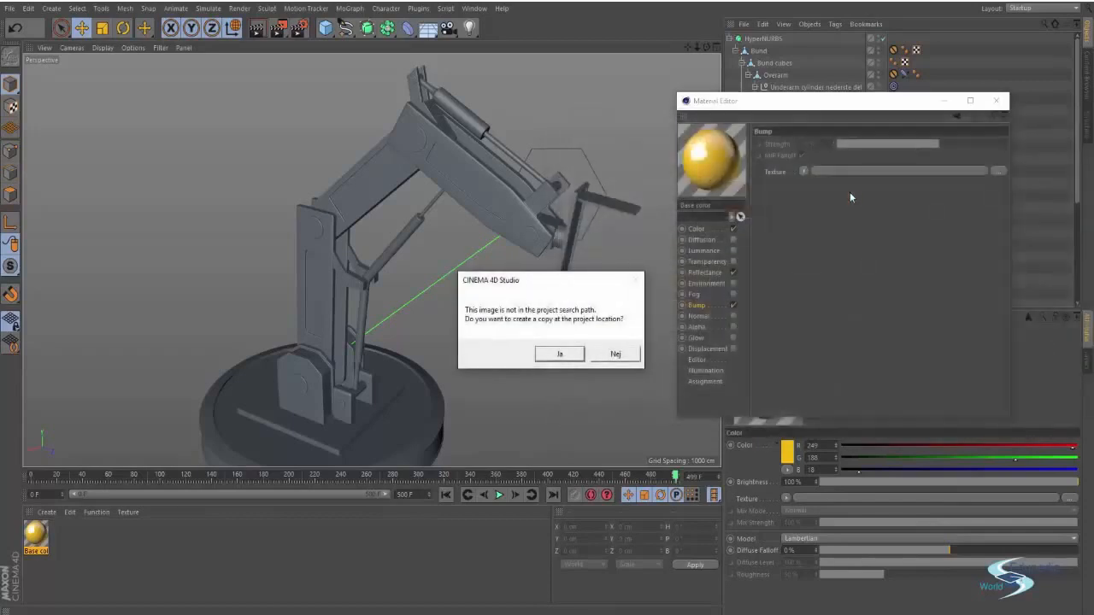
{"action": "left_click", "coordinate": [574, 361]}
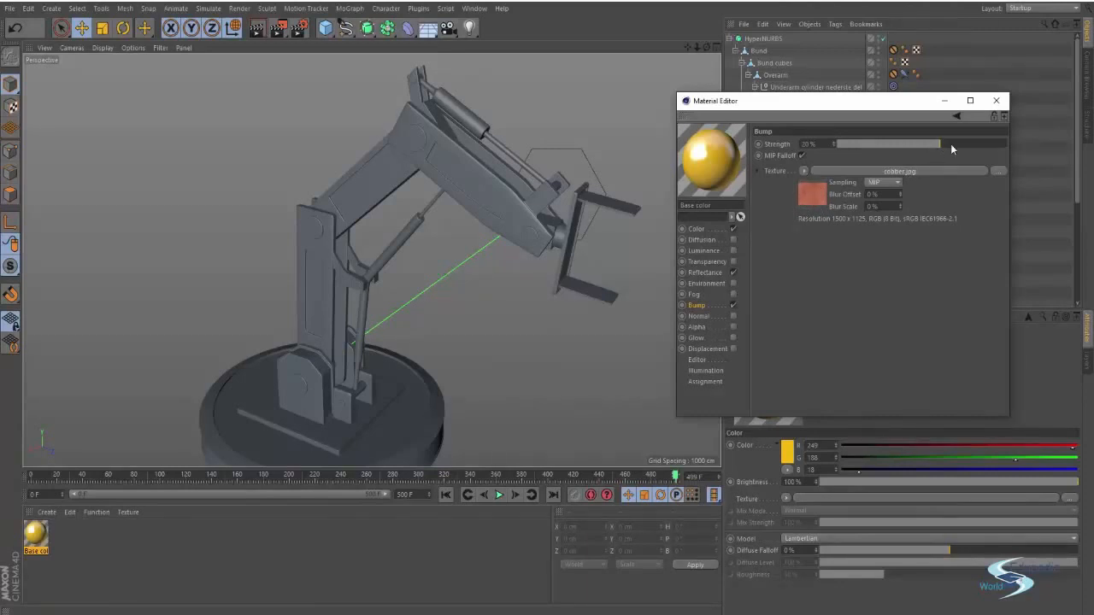
Try a bump strength of 47% on the Base color material
{"action": "left_click_drag", "start_coordinate": [951, 143], "coordinate": [963, 143]}
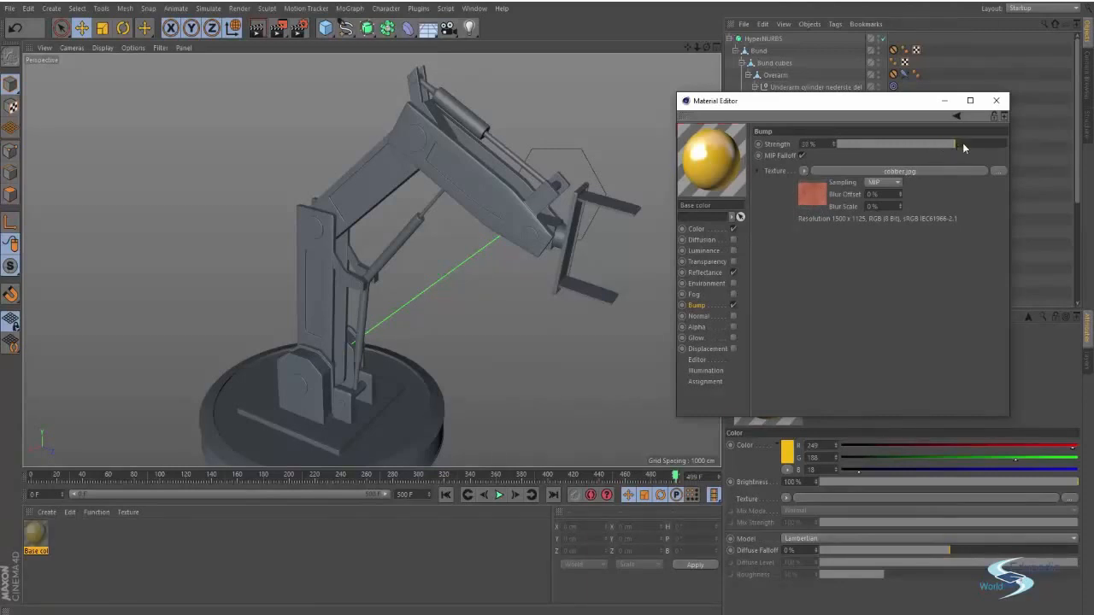
{"action": "right_click", "coordinate": [808, 197]}
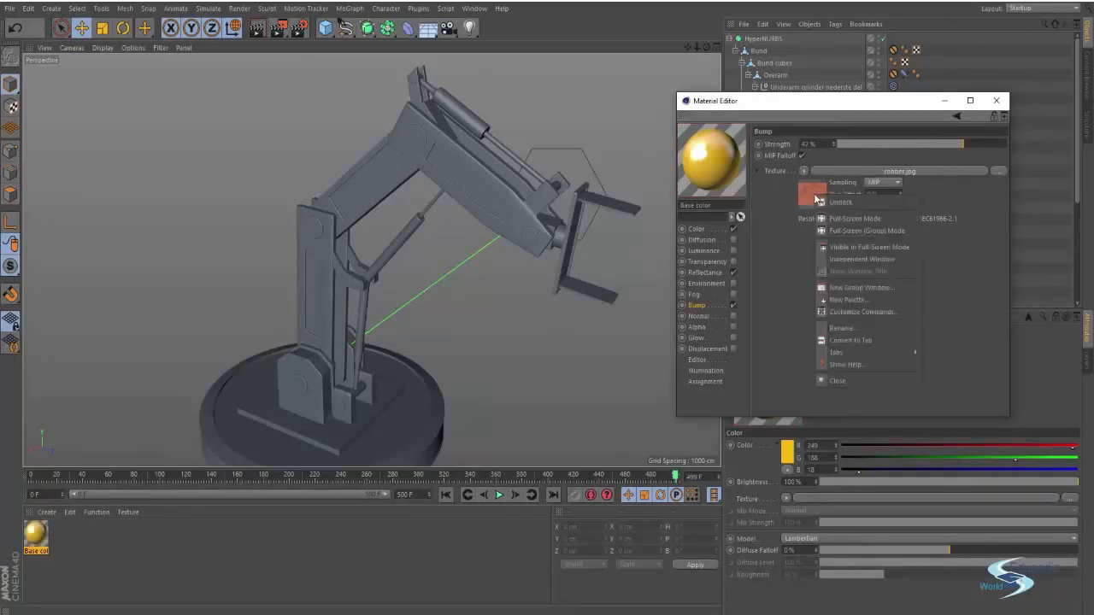
{"action": "left_click", "coordinate": [791, 257]}
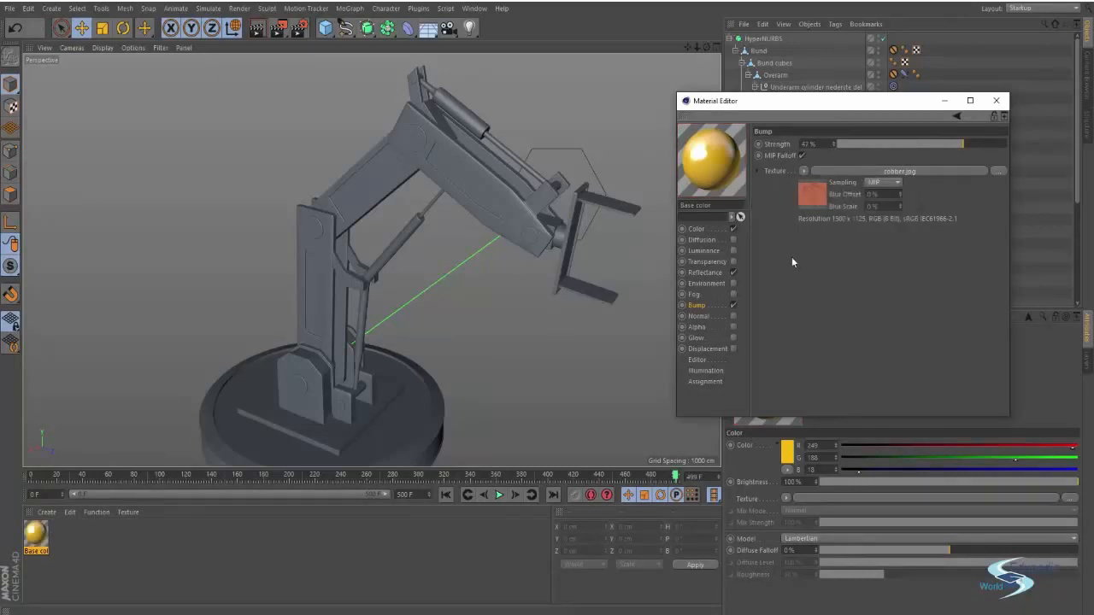
Examine the cobber.jpg bitmap in an enlarged preview window, then close it and return to the Bump settings
{"action": "left_click", "coordinate": [809, 194]}
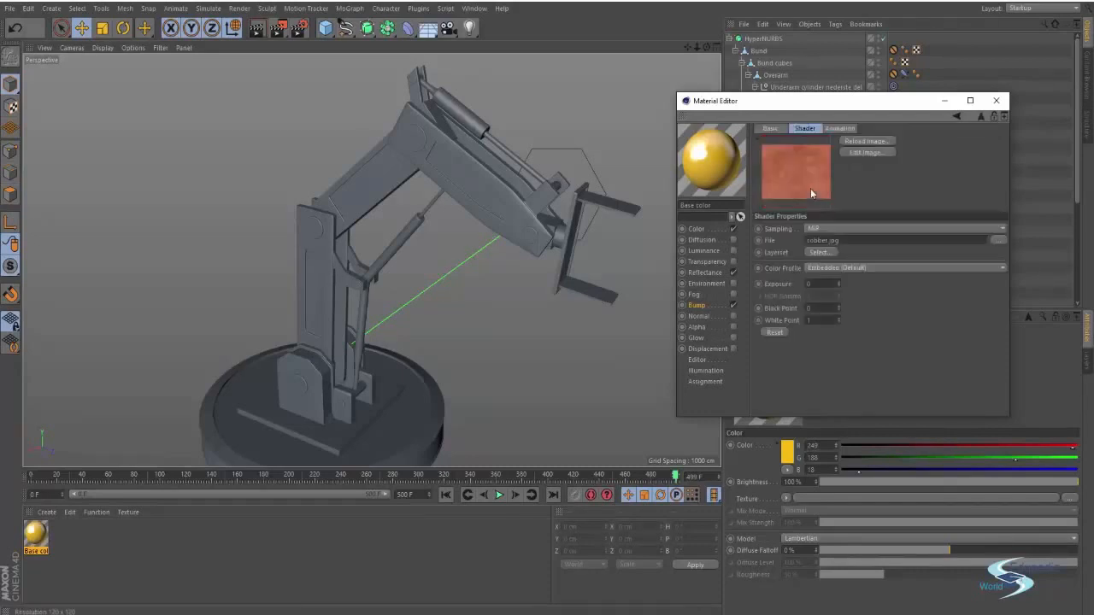
{"action": "right_click", "coordinate": [814, 180]}
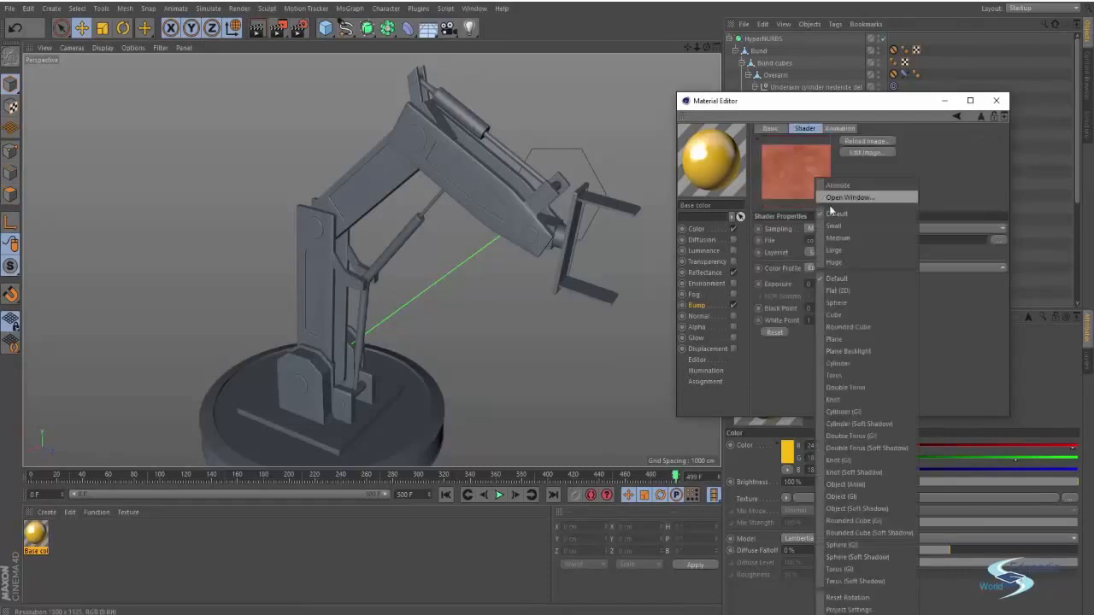
{"action": "left_click", "coordinate": [833, 199]}
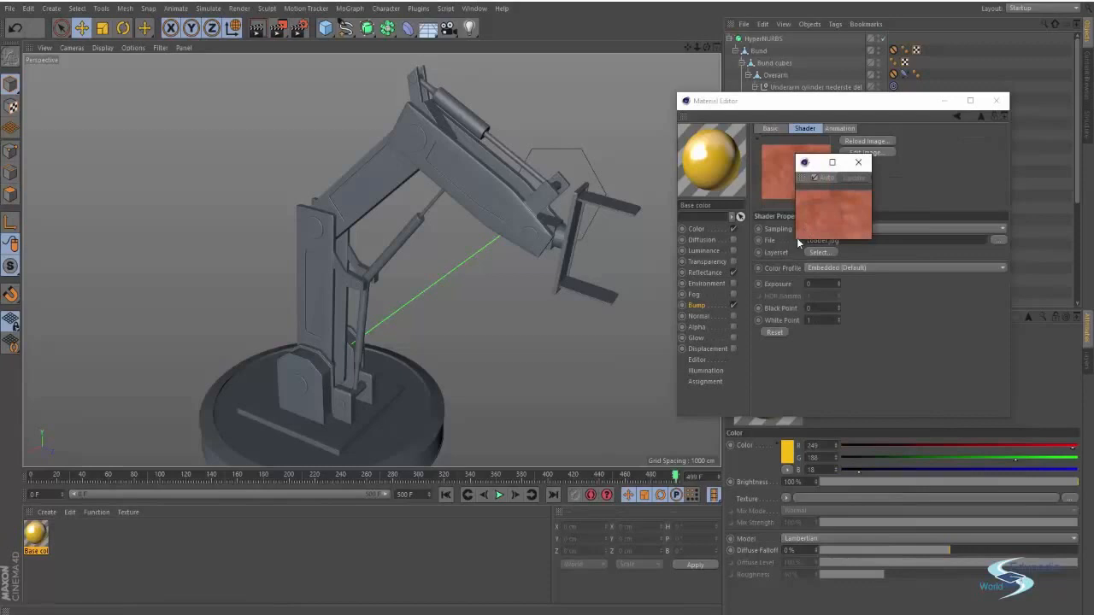
{"action": "left_click_drag", "start_coordinate": [796, 224], "coordinate": [551, 468]}
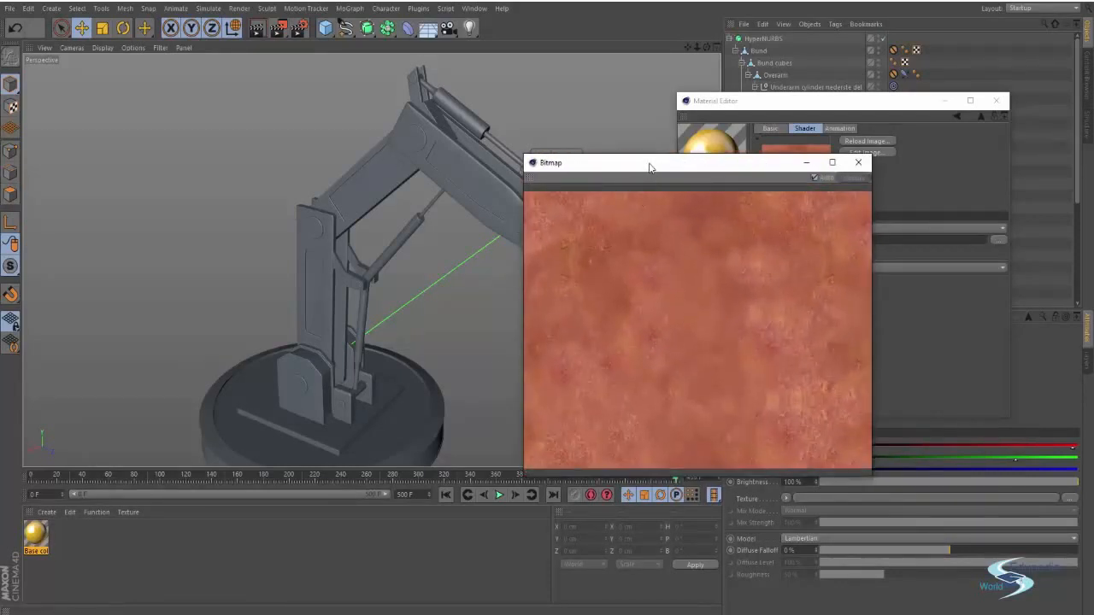
{"action": "left_click_drag", "start_coordinate": [647, 163], "coordinate": [626, 37]}
{"action": "left_click_drag", "start_coordinate": [497, 351], "coordinate": [345, 460]}
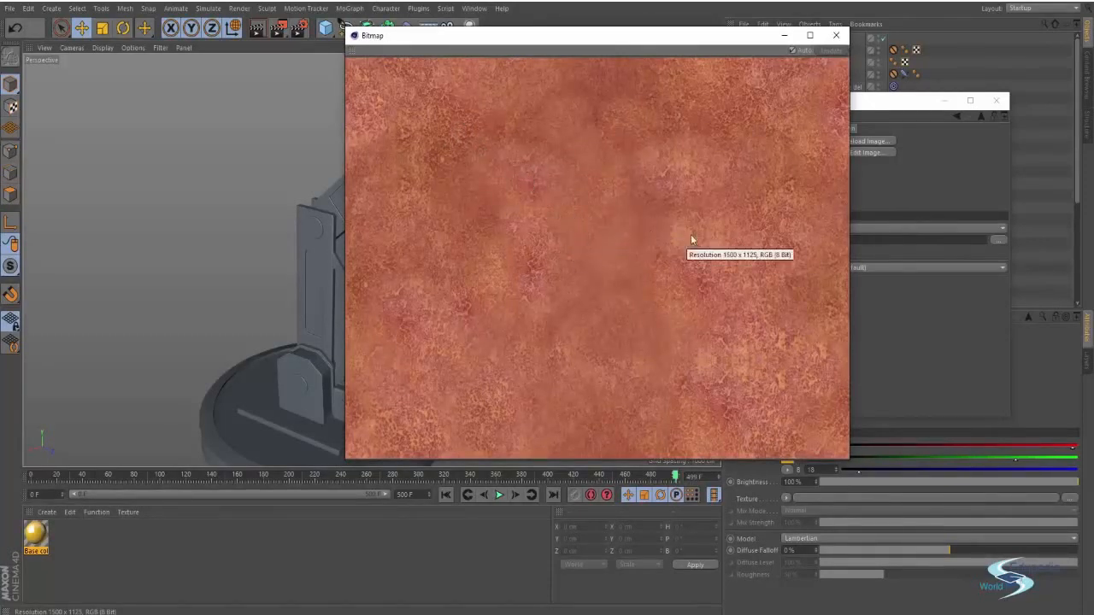
{"action": "left_click", "coordinate": [837, 36]}
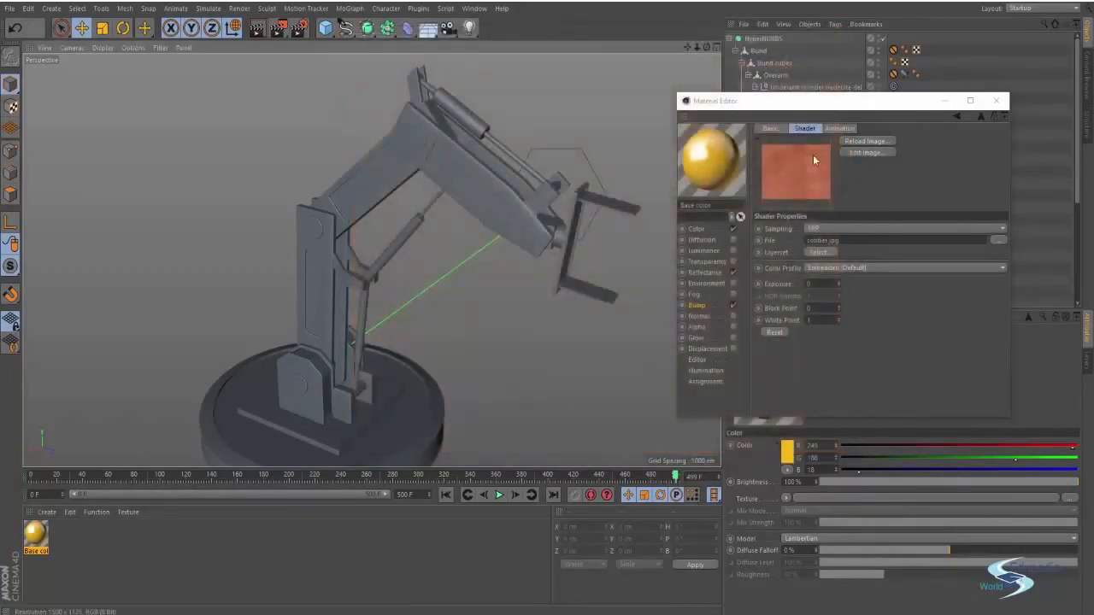
{"action": "left_click", "coordinate": [960, 116]}
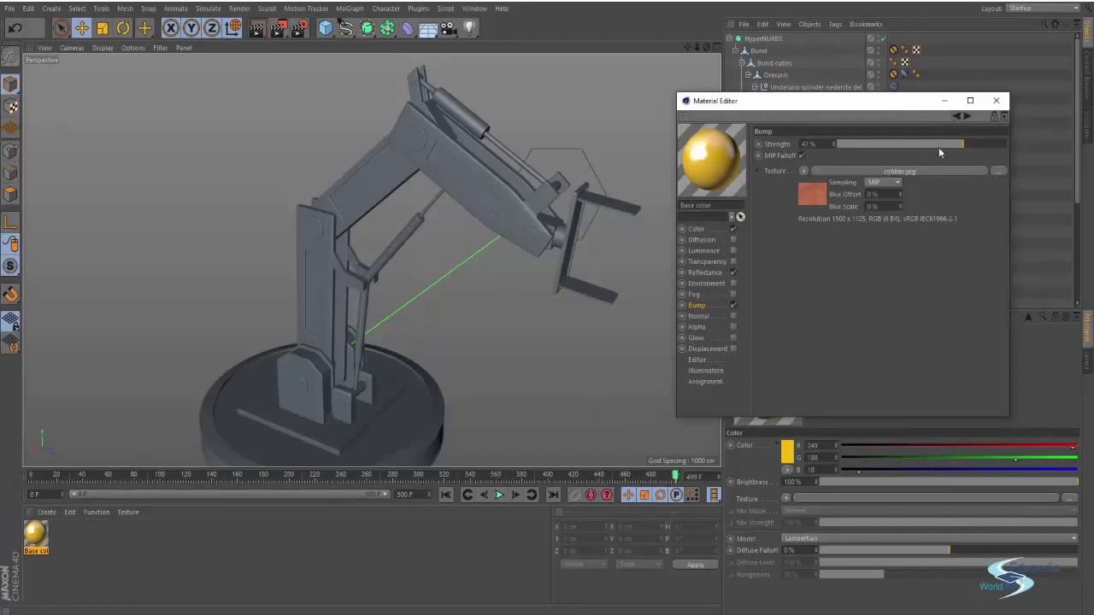
Set the bump strength to 20% and wrap the cobber.jpg bump texture in a Filter shader
{"action": "left_click", "coordinate": [939, 143]}
{"action": "left_click", "coordinate": [803, 171]}
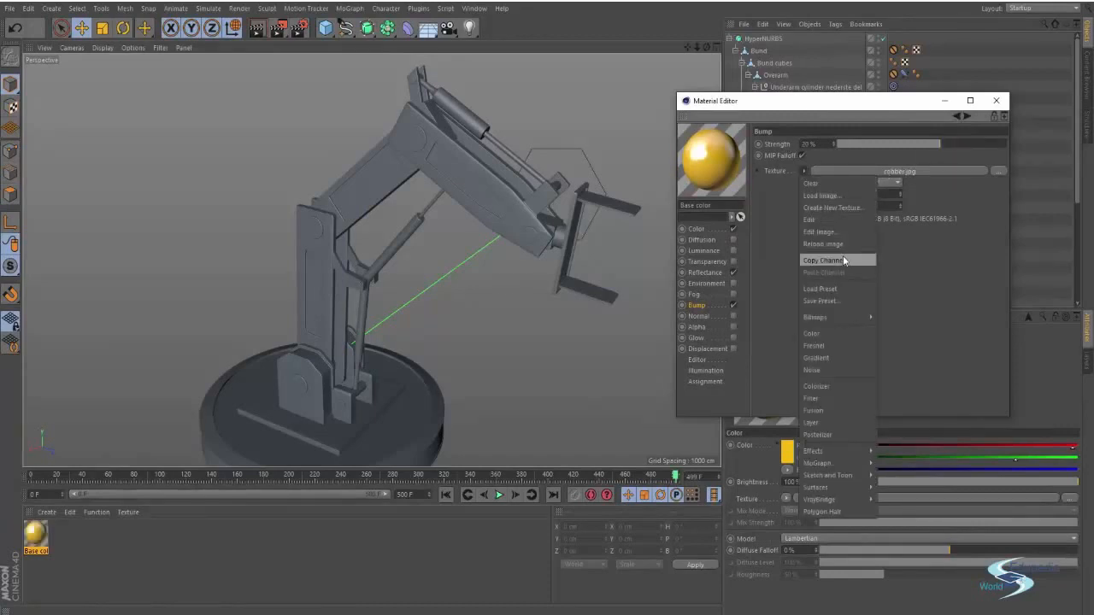
{"action": "left_click", "coordinate": [895, 254]}
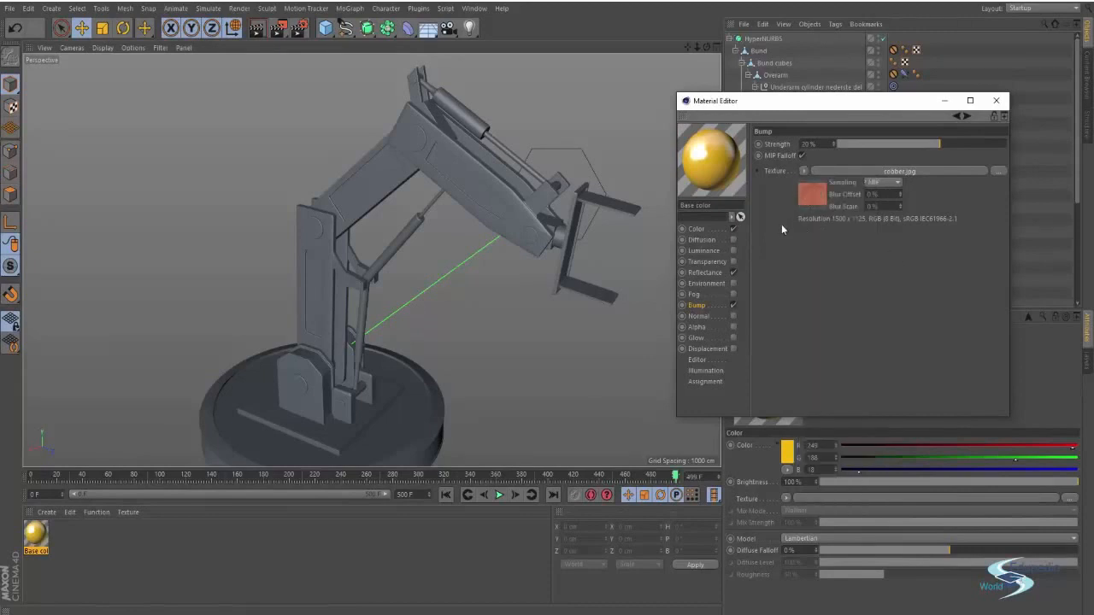
{"action": "left_click", "coordinate": [803, 170]}
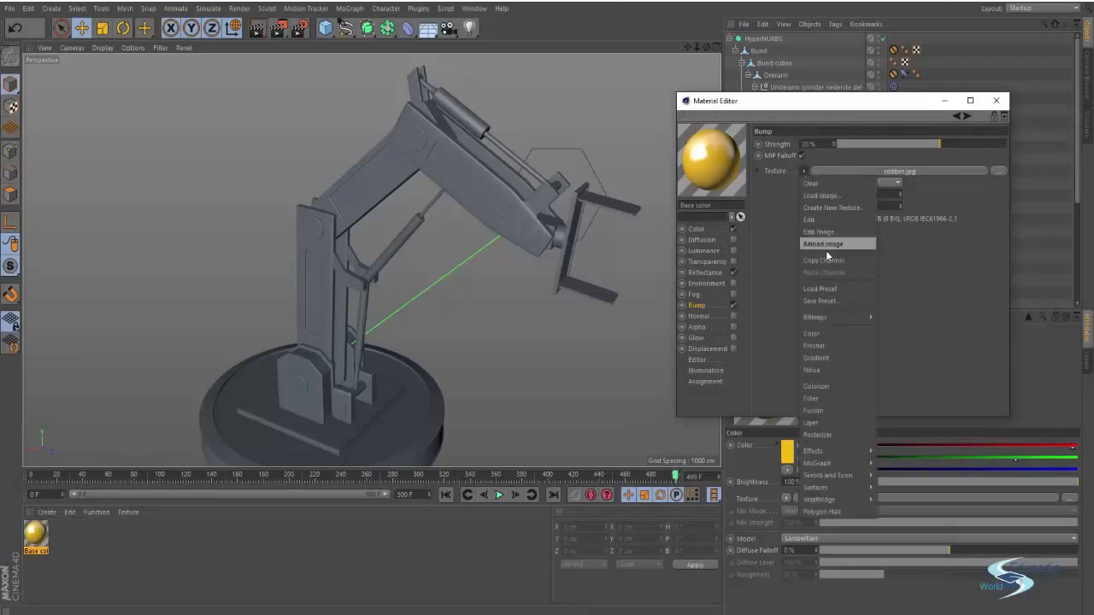
{"action": "left_click", "coordinate": [819, 398]}
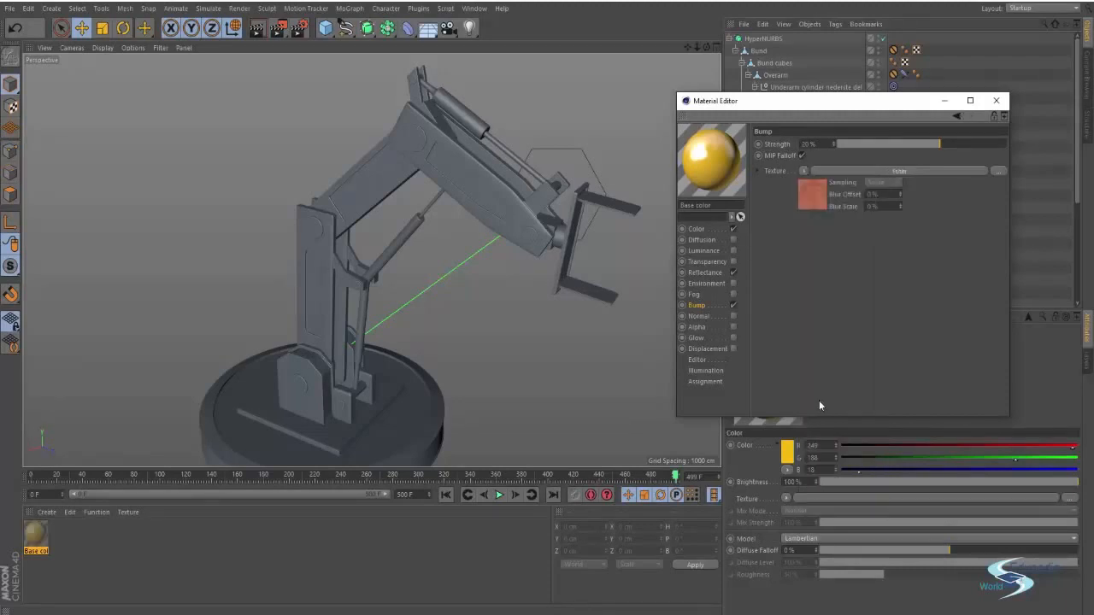
Desaturate the bump texture by setting the Filter shader's saturation to -100%, and return to the Bump settings
{"action": "left_click", "coordinate": [881, 171]}
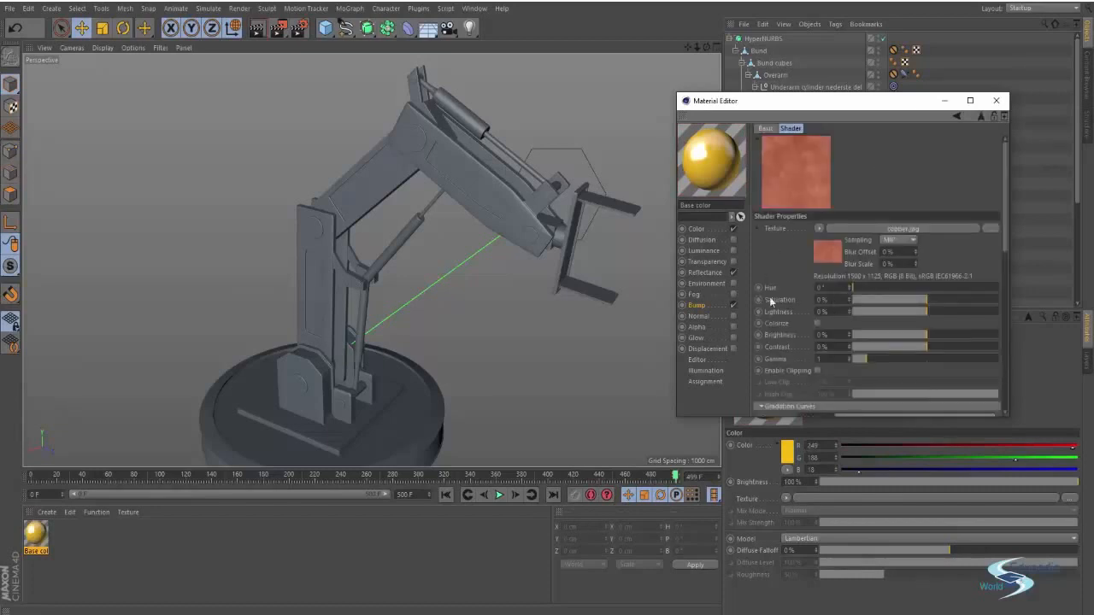
{"action": "left_click_drag", "start_coordinate": [900, 300], "coordinate": [848, 301]}
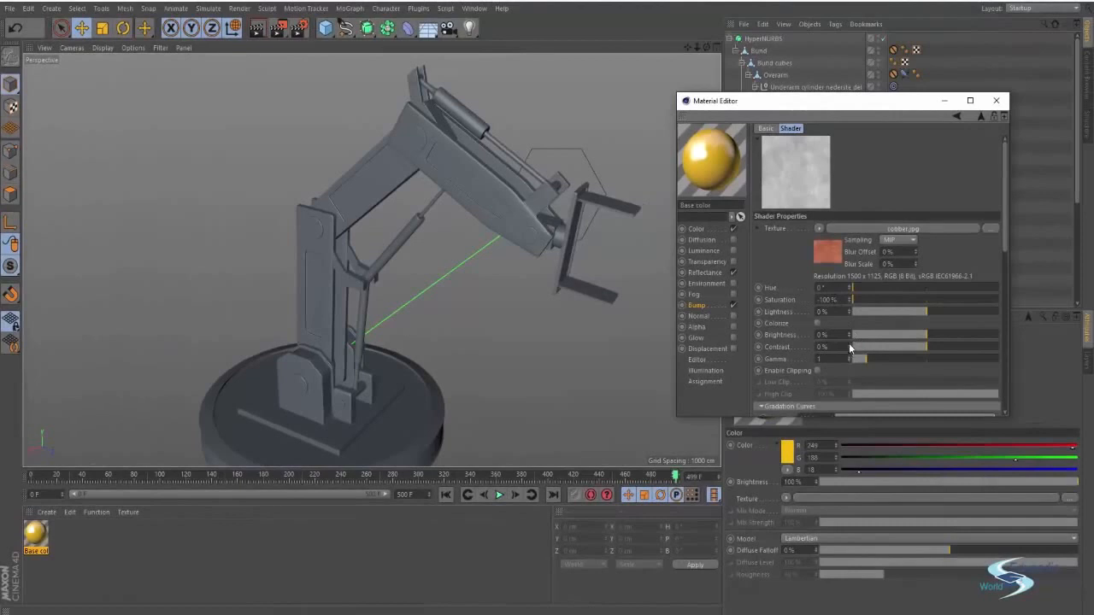
{"action": "left_click_drag", "start_coordinate": [849, 342], "coordinate": [852, 343]}
{"action": "left_click", "coordinate": [957, 117]}
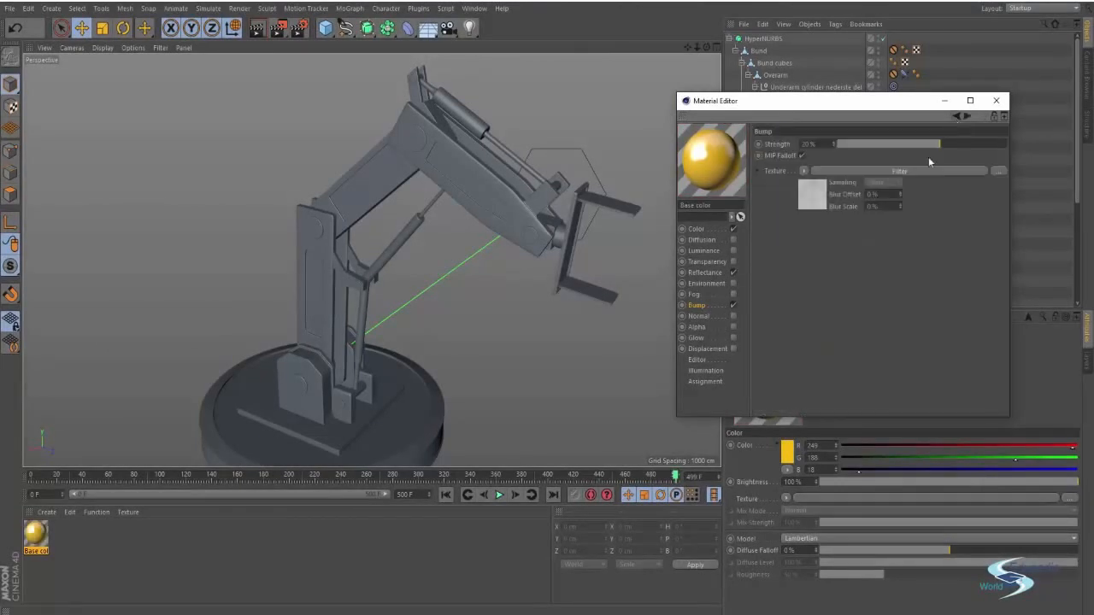
Open the Base color material's preview in its own window, enlarge it, and place it beside the Material Editor to examine the bump
{"action": "right_click", "coordinate": [728, 173]}
{"action": "double_click", "coordinate": [739, 180]}
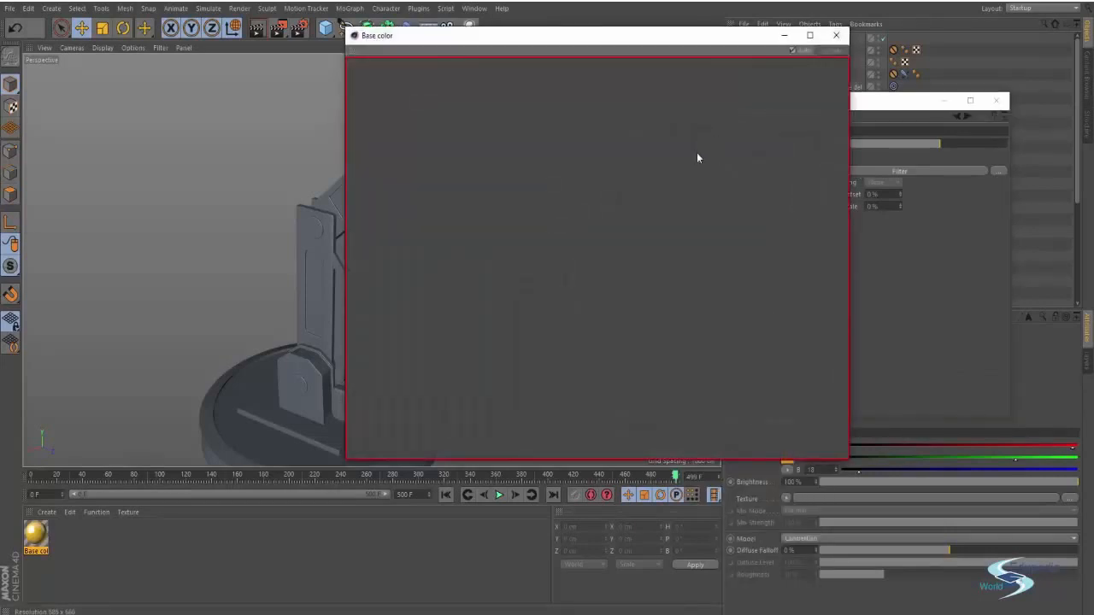
{"action": "left_click_drag", "start_coordinate": [725, 37], "coordinate": [559, 68]}
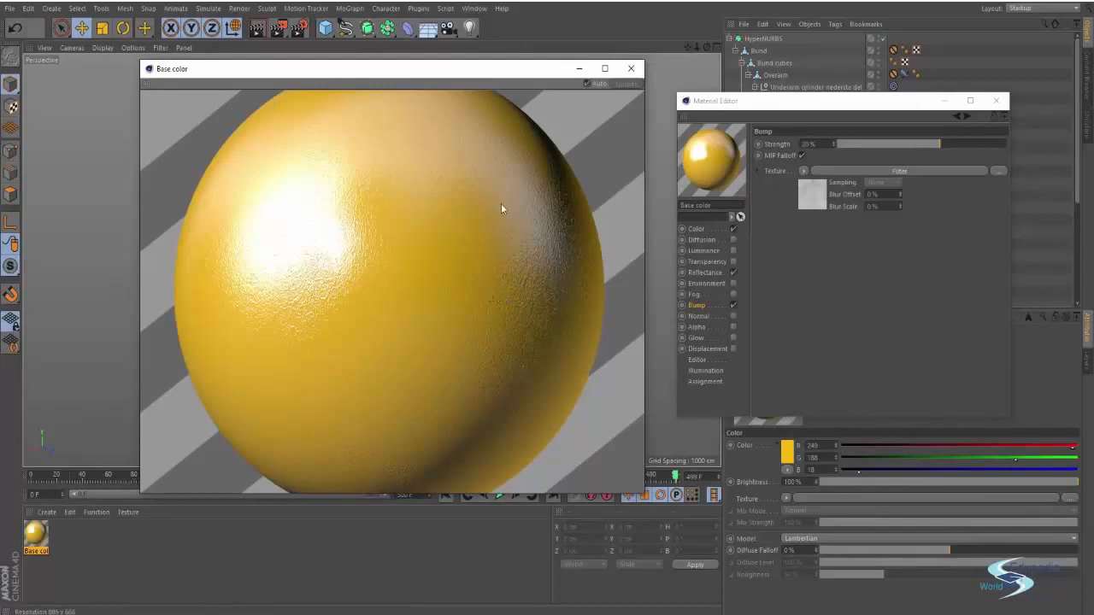
{"action": "left_click_drag", "start_coordinate": [643, 494], "coordinate": [712, 569]}
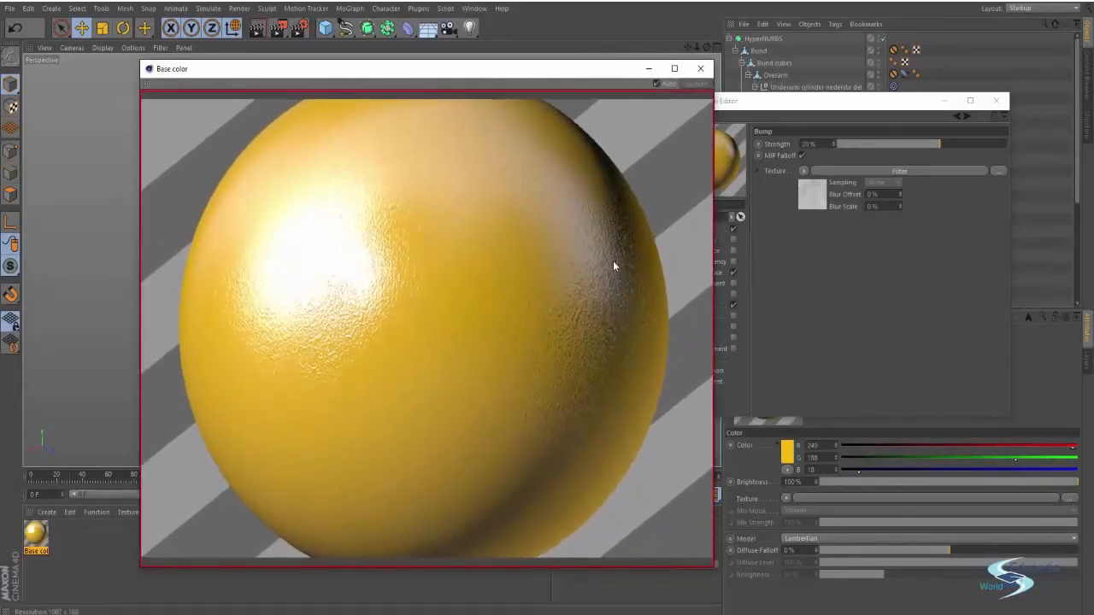
{"action": "left_click_drag", "start_coordinate": [874, 101], "coordinate": [899, 96]}
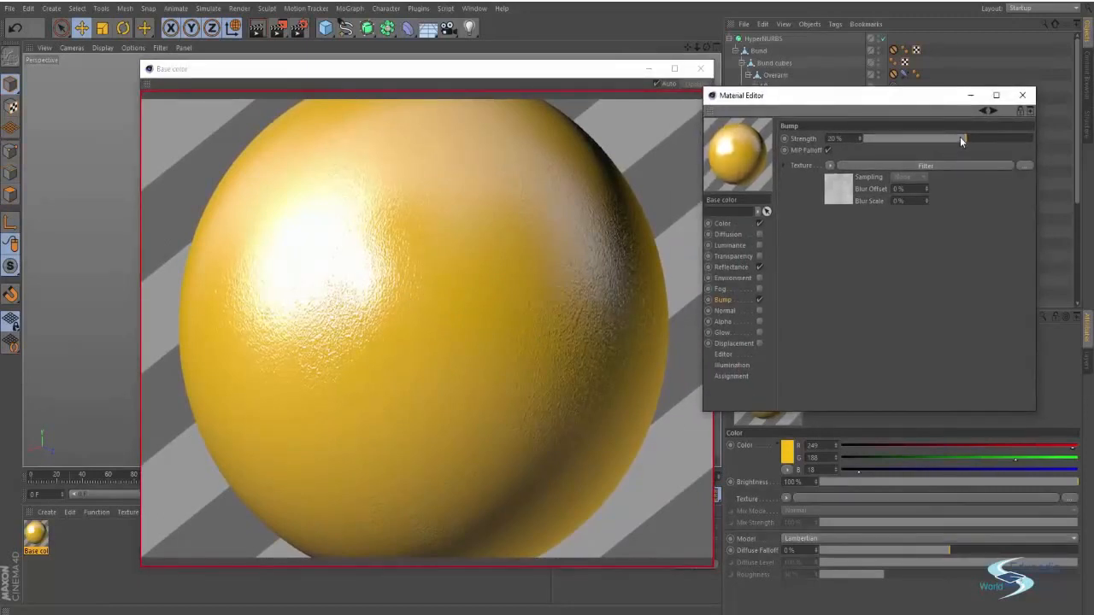
Set the Base color material's bump strength to 6%, and close the preview window and the Material Editor
{"action": "left_click_drag", "start_coordinate": [959, 138], "coordinate": [954, 138]}
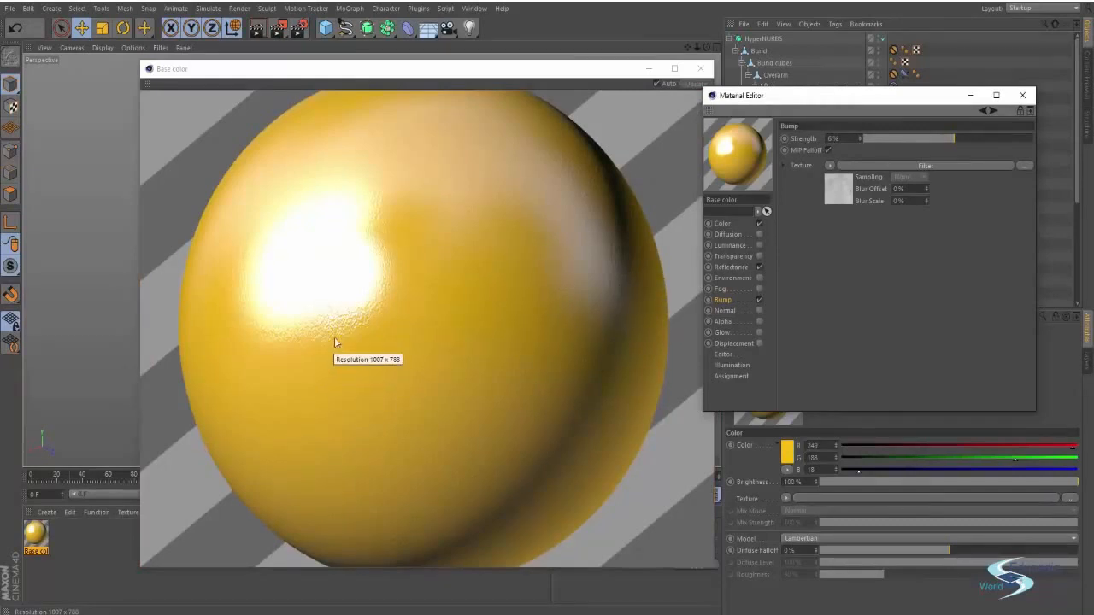
{"action": "left_click_drag", "start_coordinate": [312, 78], "coordinate": [293, 50]}
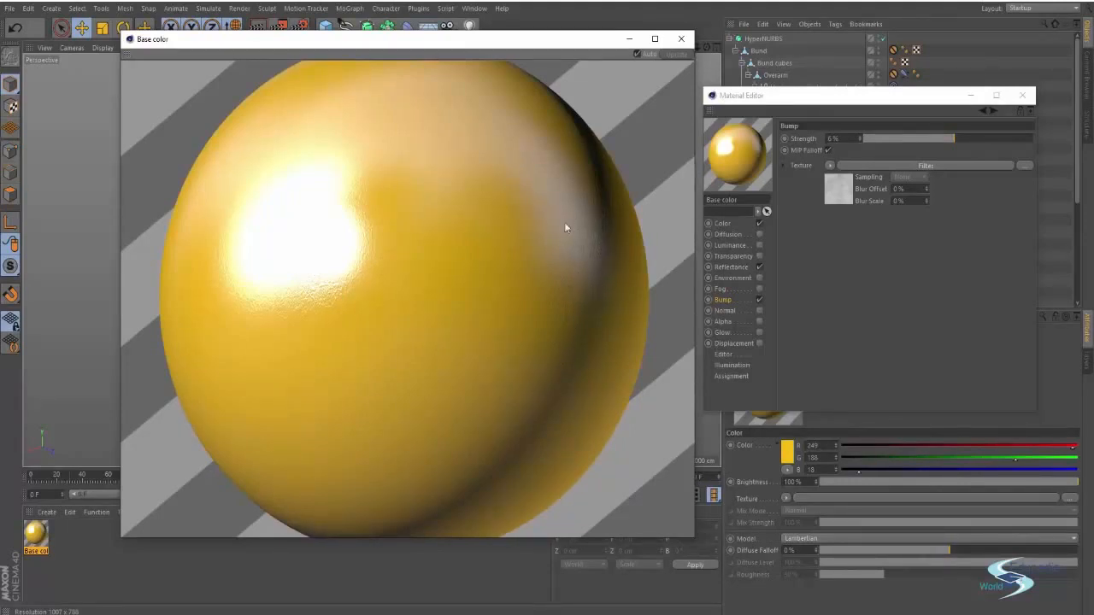
{"action": "left_click", "coordinate": [681, 38]}
{"action": "left_click_drag", "start_coordinate": [789, 94], "coordinate": [758, 83]}
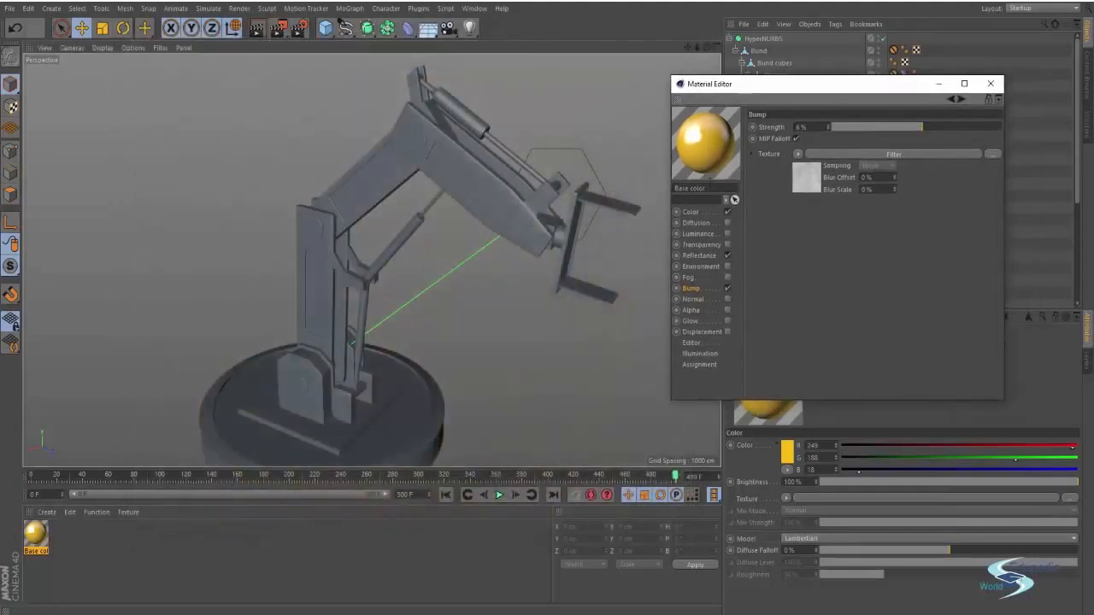
{"action": "left_click", "coordinate": [991, 84]}
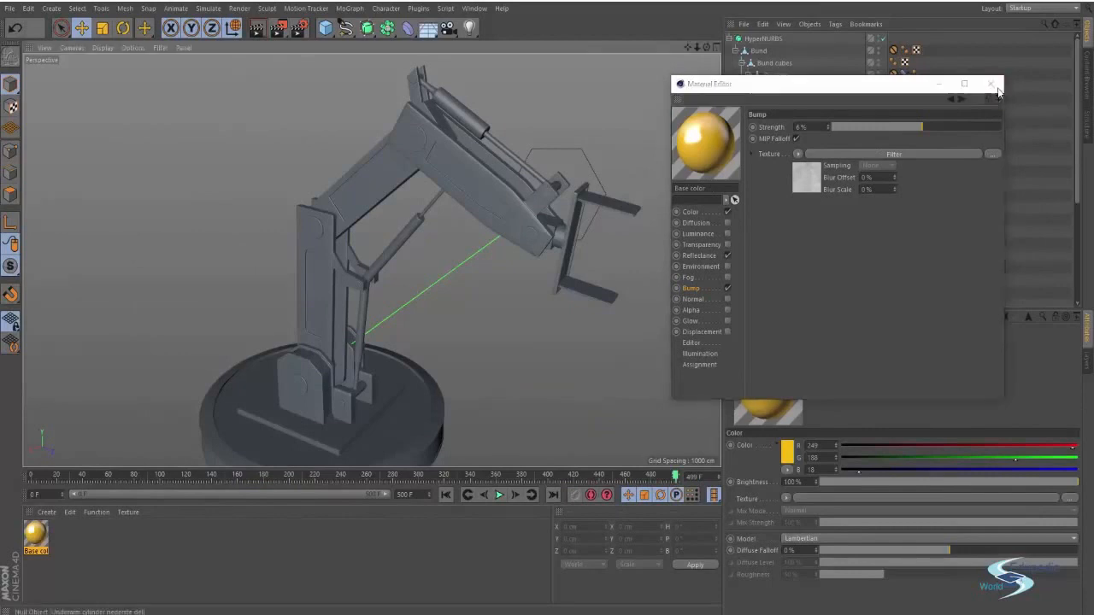
Examine the robot arm from several angles and identify its upright and upper arm objects by selecting them in the model
{"action": "mouse_move", "coordinate": [421, 218]}
{"action": "left_mouse_down", "text": "alt"}
{"action": "mouse_move", "coordinate": [481, 202]}
{"action": "mouse_move", "coordinate": [476, 214]}
{"action": "mouse_move", "coordinate": [508, 237]}
{"action": "mouse_move", "coordinate": [462, 199]}
{"action": "mouse_move", "coordinate": [472, 181]}
{"action": "mouse_move", "coordinate": [397, 163]}
{"action": "mouse_move", "coordinate": [425, 183]}
{"action": "mouse_move", "coordinate": [442, 172]}
{"action": "mouse_move", "coordinate": [402, 224]}
{"action": "left_mouse_up", "text": "alt"}
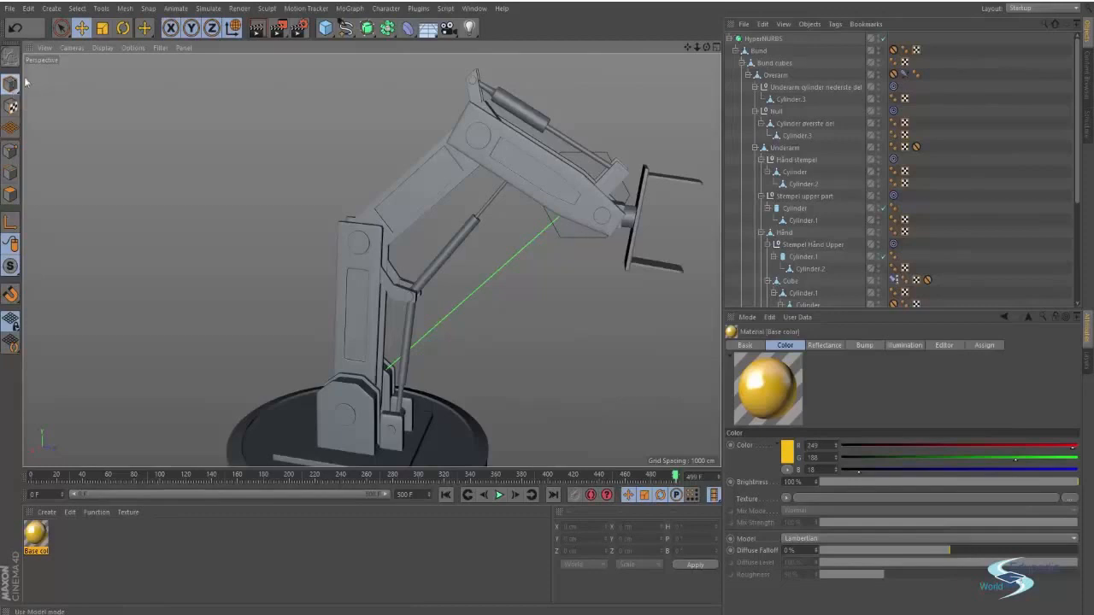
{"action": "left_click_drag", "start_coordinate": [337, 84], "coordinate": [313, 170], "text": "alt"}
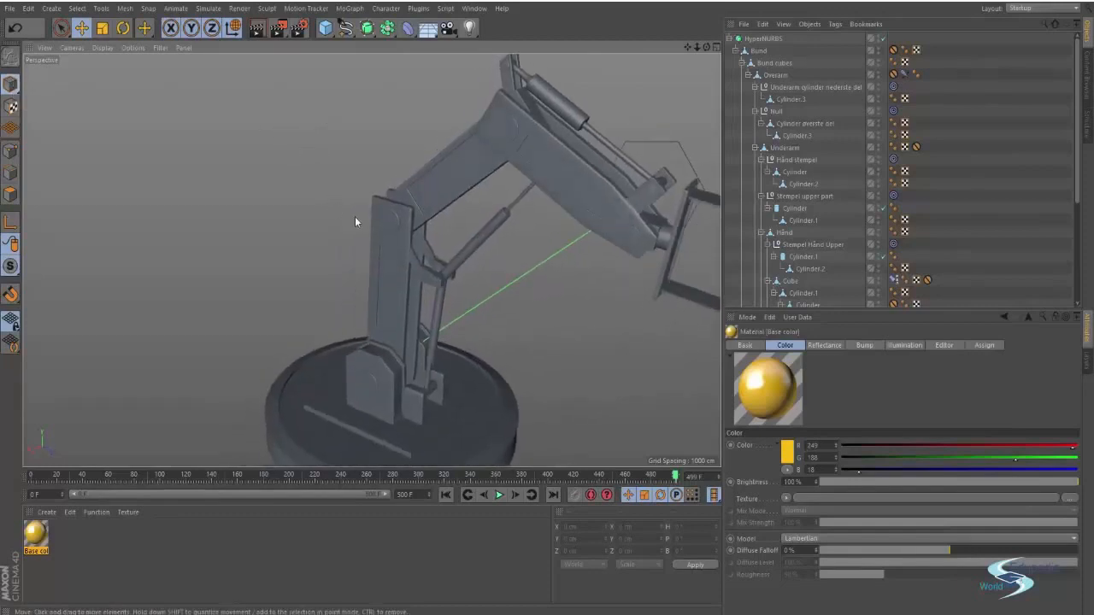
{"action": "left_click", "coordinate": [385, 244]}
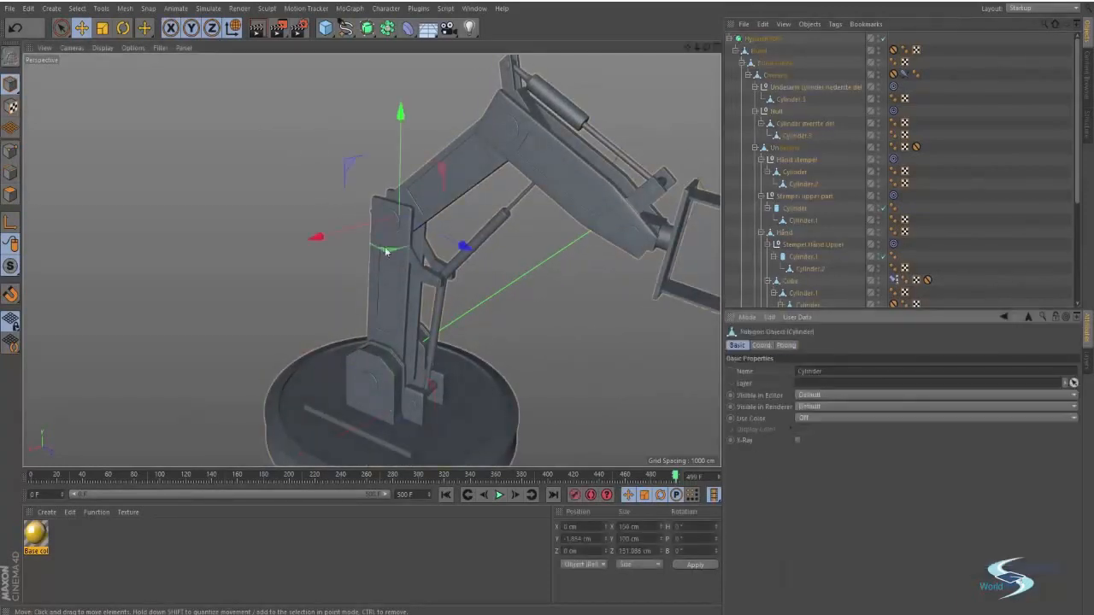
{"action": "left_click", "coordinate": [392, 253]}
{"action": "left_click_drag", "start_coordinate": [306, 237], "coordinate": [446, 188], "text": "alt"}
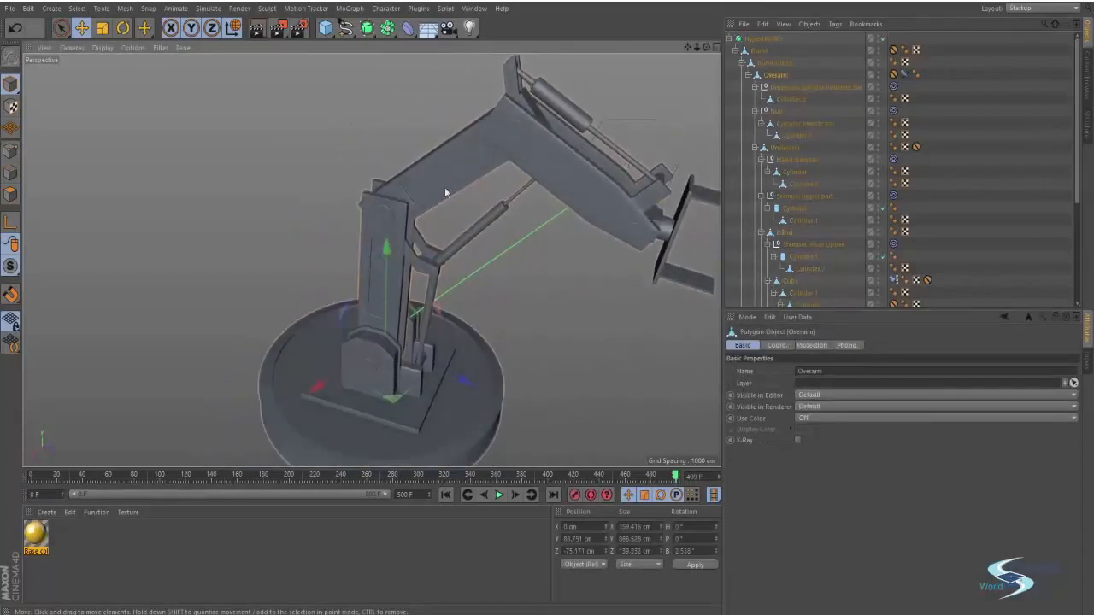
{"action": "left_click", "coordinate": [461, 152]}
{"action": "left_click_drag", "start_coordinate": [462, 152], "coordinate": [592, 233], "text": "alt"}
{"action": "left_click_drag", "start_coordinate": [537, 161], "coordinate": [406, 173], "text": "alt"}
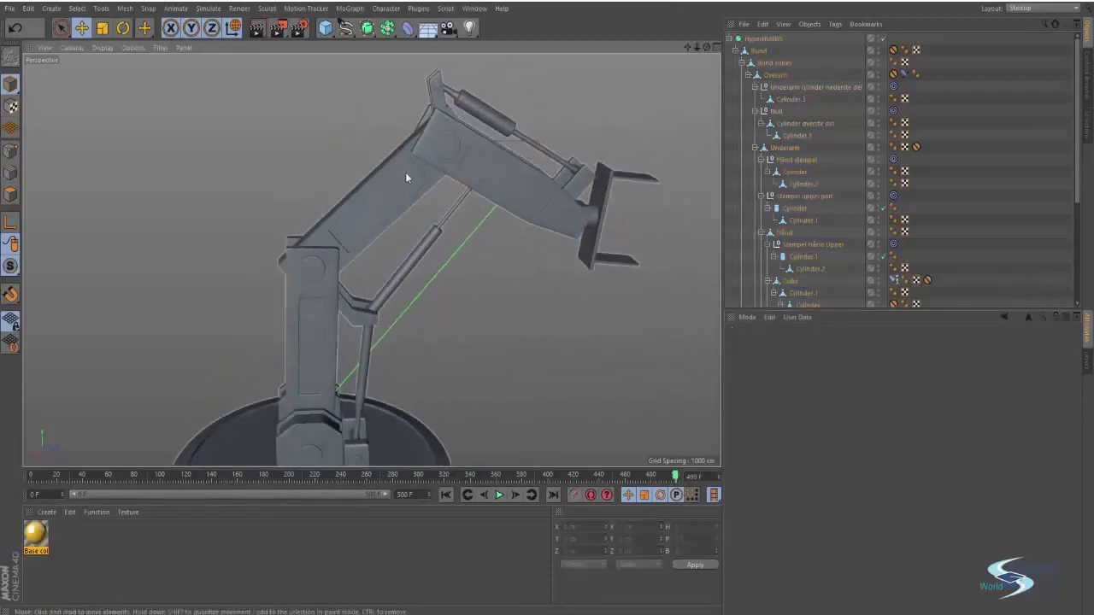
Apply the Base color material to the Underarm object
{"action": "left_click", "coordinate": [512, 198]}
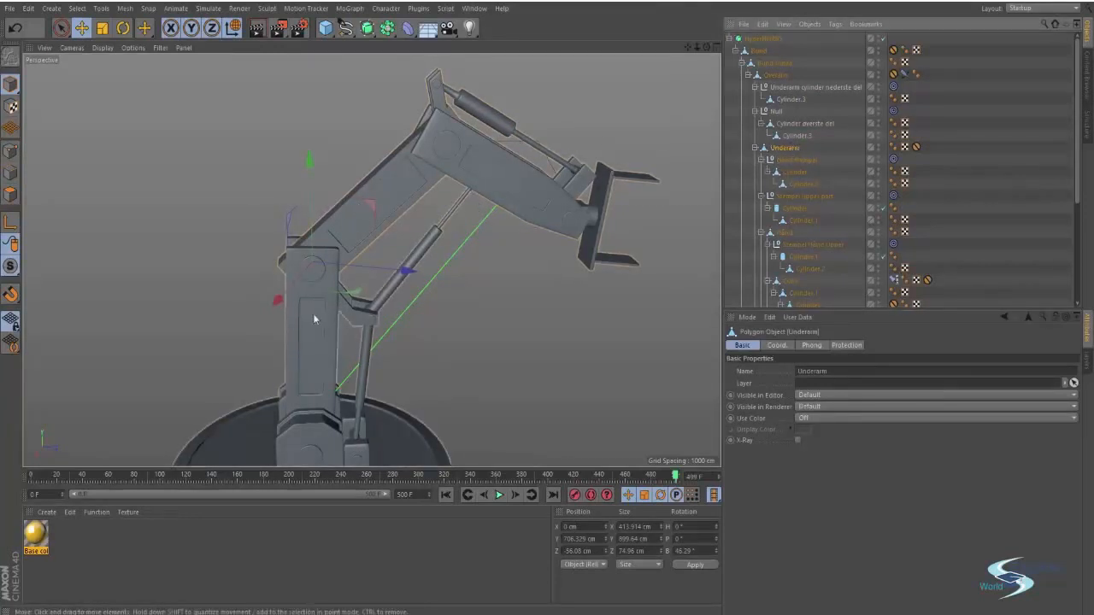
{"action": "left_click_drag", "start_coordinate": [38, 534], "coordinate": [258, 512]}
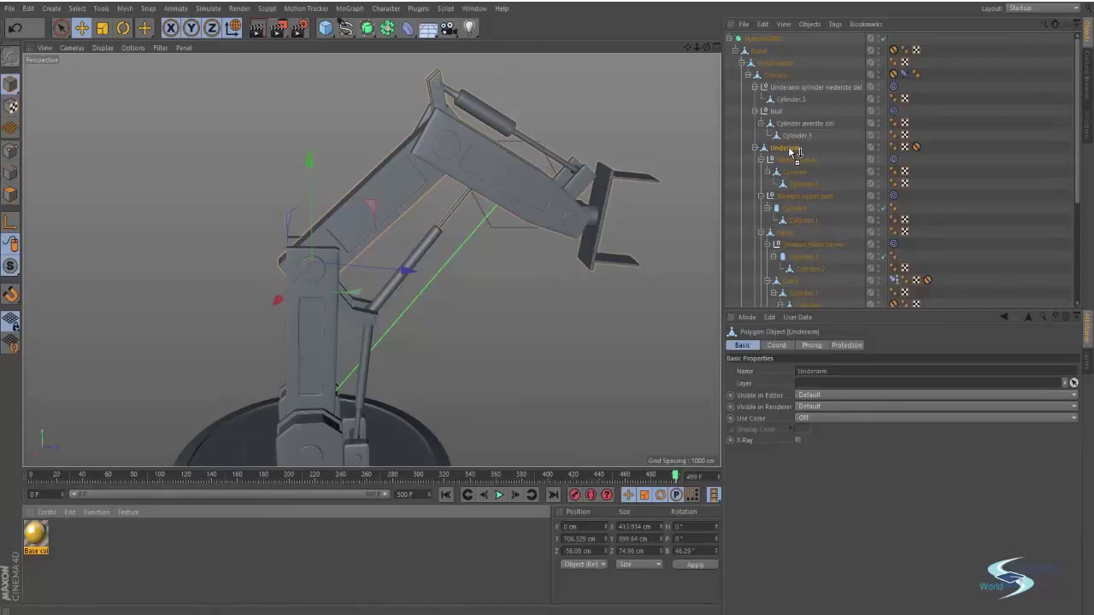
{"action": "left_click_drag", "start_coordinate": [792, 152], "coordinate": [790, 152]}
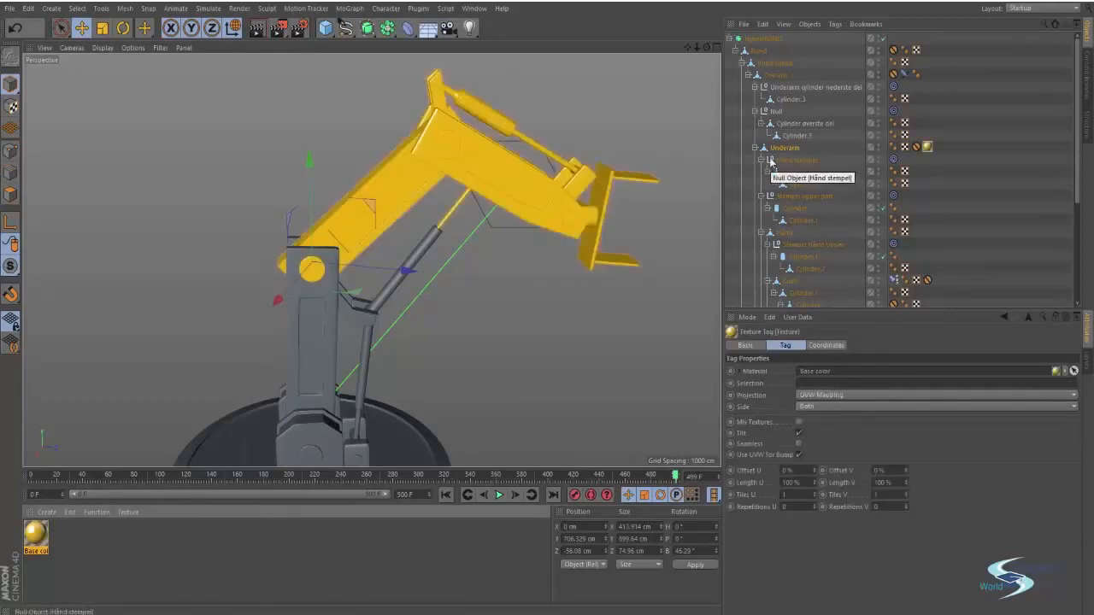
Examine the Underarm object's hierarchy and which child objects inherit its material
{"action": "left_click_drag", "start_coordinate": [564, 210], "coordinate": [519, 161], "text": "alt"}
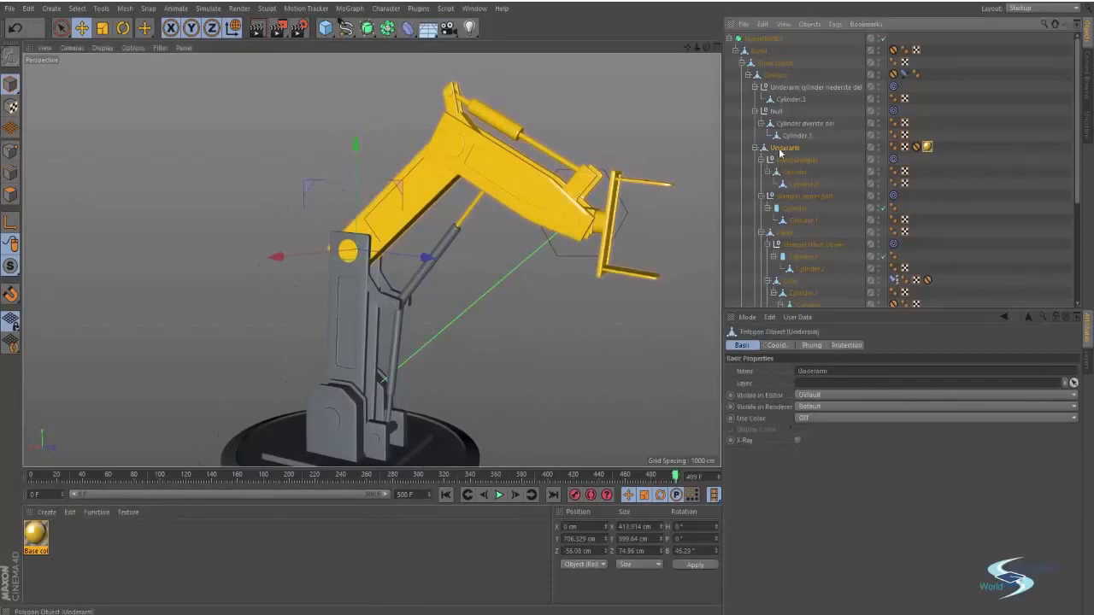
{"action": "left_click", "coordinate": [791, 197]}
{"action": "left_click", "coordinate": [759, 155]}
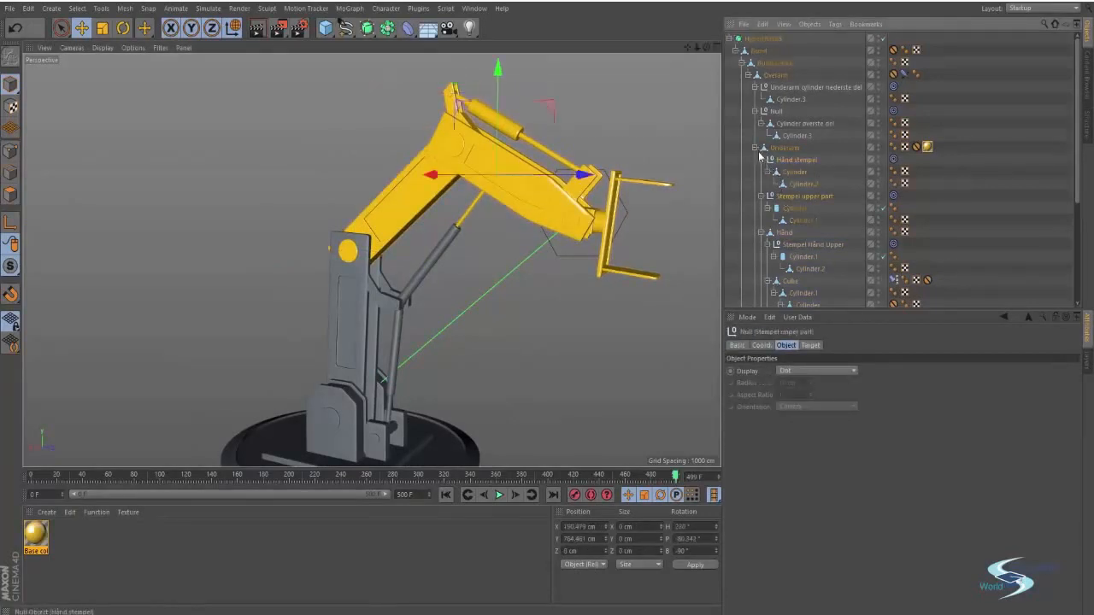
{"action": "left_click", "coordinate": [784, 150]}
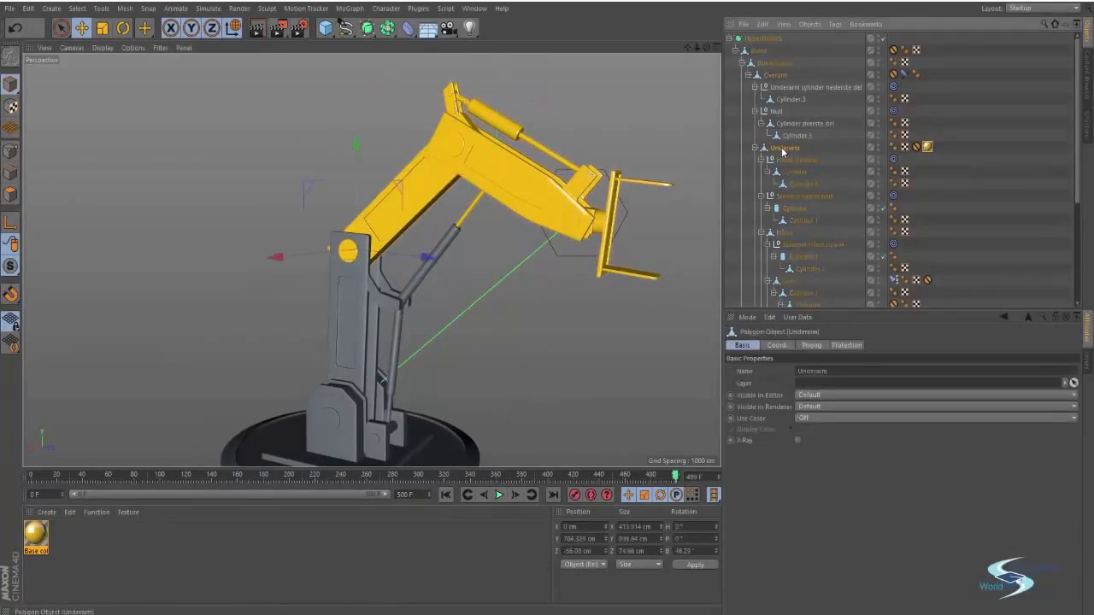
{"action": "left_click", "coordinate": [753, 149]}
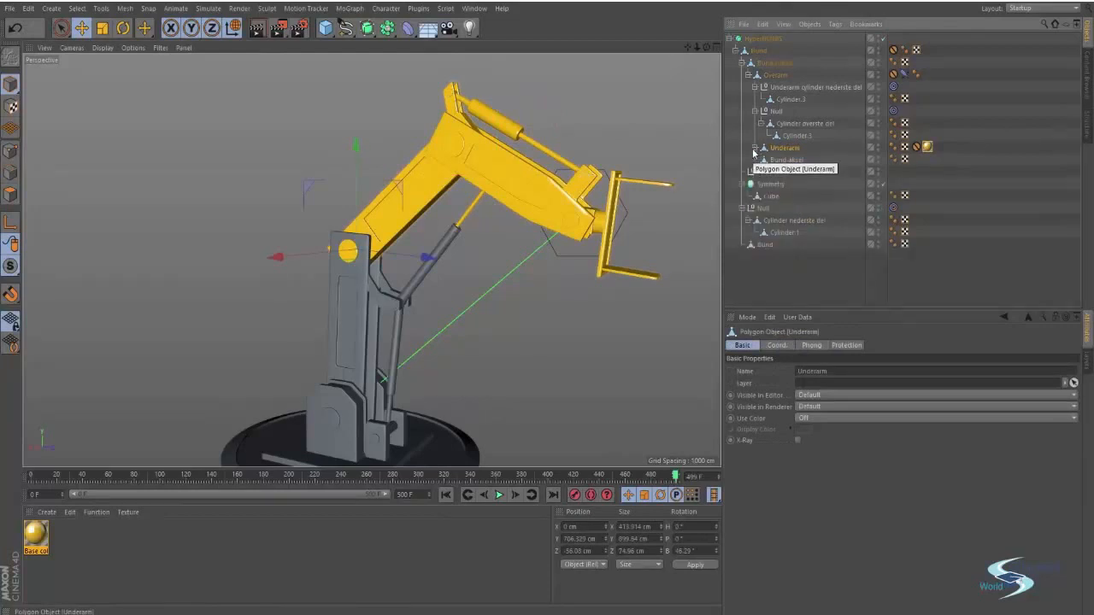
{"action": "left_click", "coordinate": [755, 149]}
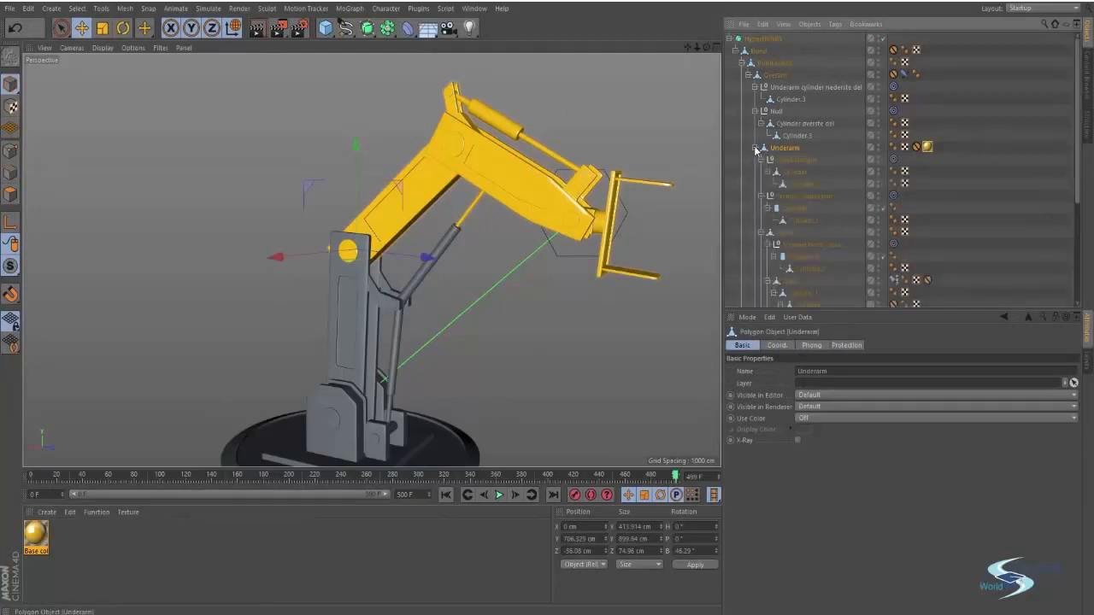
{"action": "left_click", "coordinate": [755, 148]}
{"action": "left_click", "coordinate": [755, 149]}
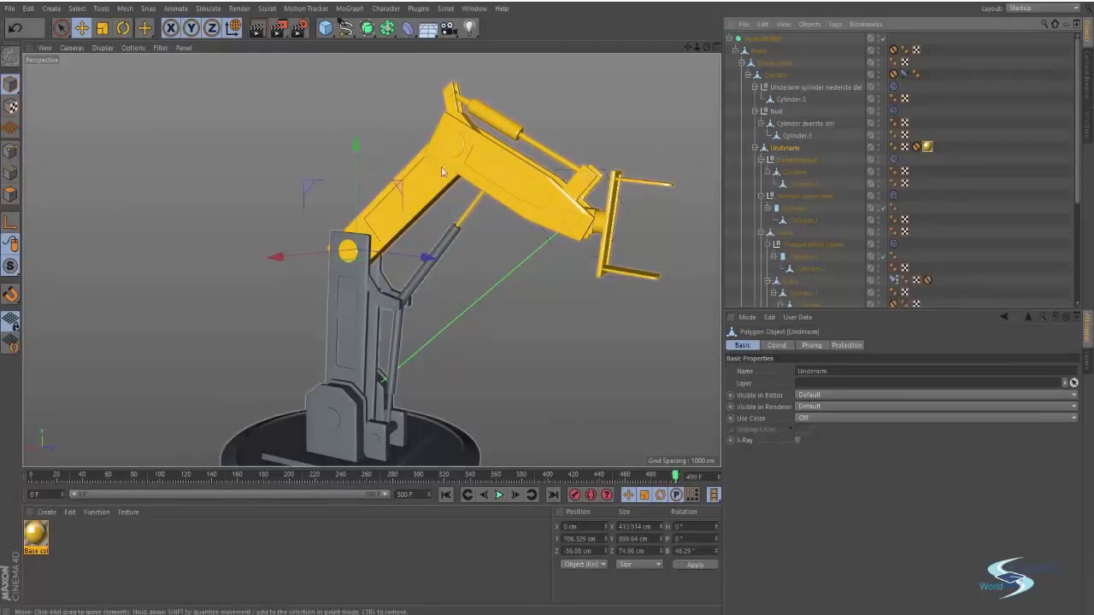
Move the Base color texture tag from Underarm to the top-level HyperNURBS object so it covers the whole robot arm
{"action": "left_click", "coordinate": [660, 125]}
{"action": "left_click_drag", "start_coordinate": [660, 124], "coordinate": [505, 191], "text": "alt"}
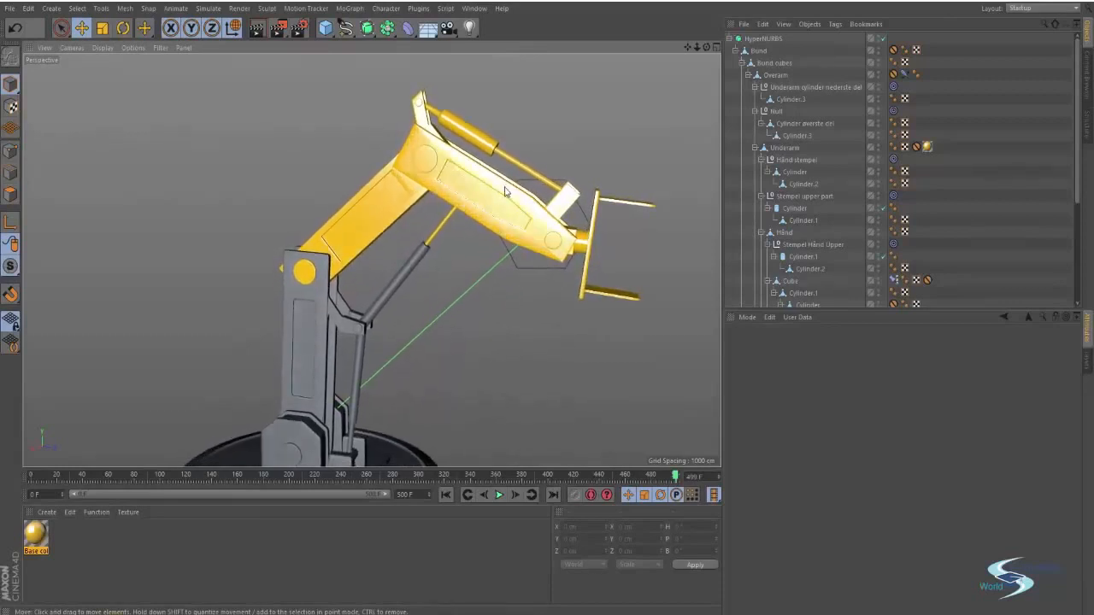
{"action": "left_click", "coordinate": [926, 148]}
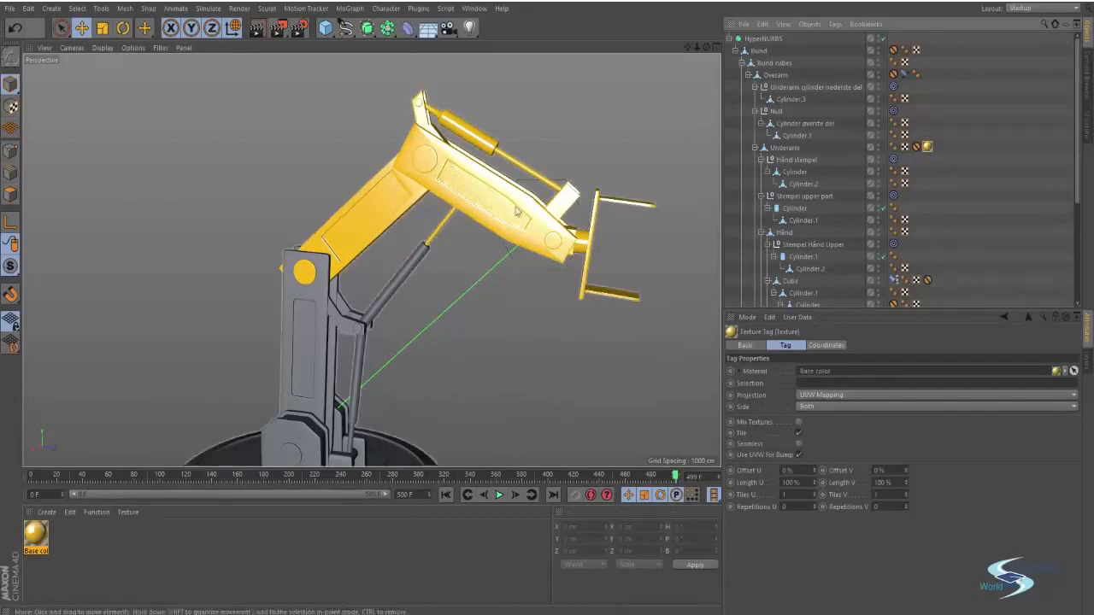
{"action": "mouse_move", "coordinate": [479, 219]}
{"action": "left_mouse_down", "text": "alt"}
{"action": "mouse_move", "coordinate": [498, 169]}
{"action": "mouse_move", "coordinate": [470, 195]}
{"action": "mouse_move", "coordinate": [487, 192]}
{"action": "mouse_move", "coordinate": [477, 202]}
{"action": "left_mouse_up", "text": "alt"}
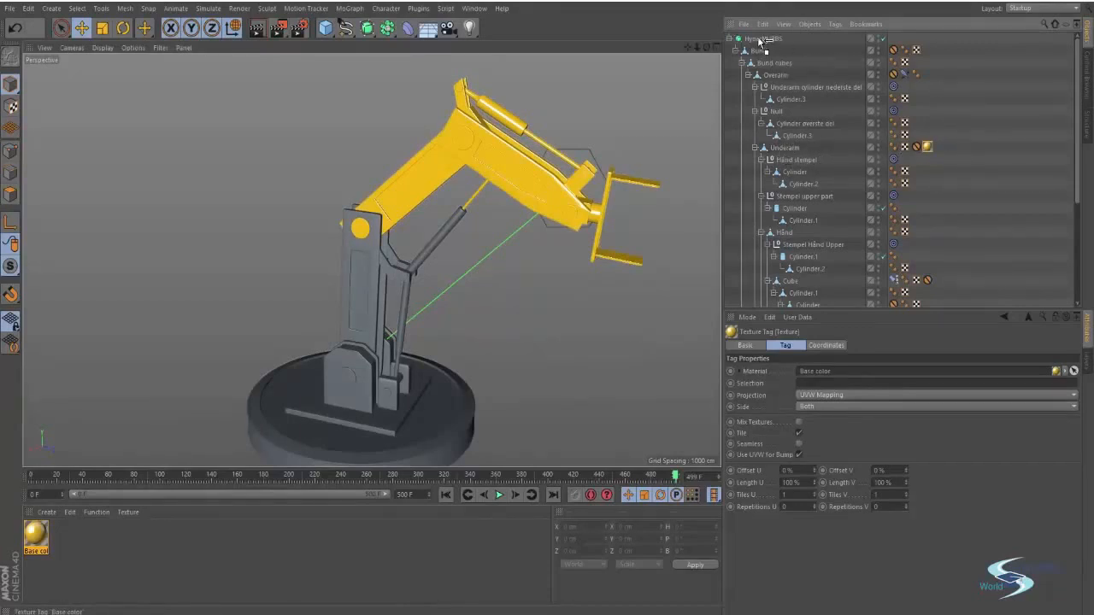
{"action": "left_click_drag", "start_coordinate": [758, 43], "coordinate": [758, 40]}
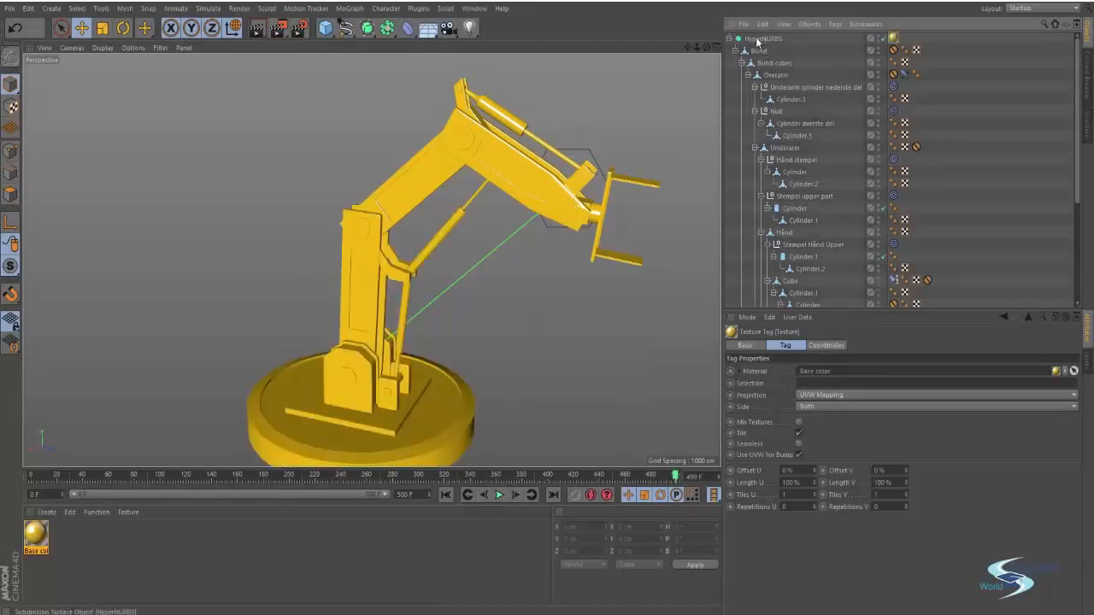
{"action": "left_click", "coordinate": [643, 115]}
Examine the Base color material across the whole robot arm and on the piston cylinder between the arm sections
{"action": "middle_click_drag", "start_coordinate": [359, 331], "coordinate": [390, 265], "text": "alt"}
{"action": "left_click_drag", "start_coordinate": [390, 265], "coordinate": [378, 287], "text": "alt"}
{"action": "right_click_drag", "start_coordinate": [371, 261], "coordinate": [433, 272], "text": "alt"}
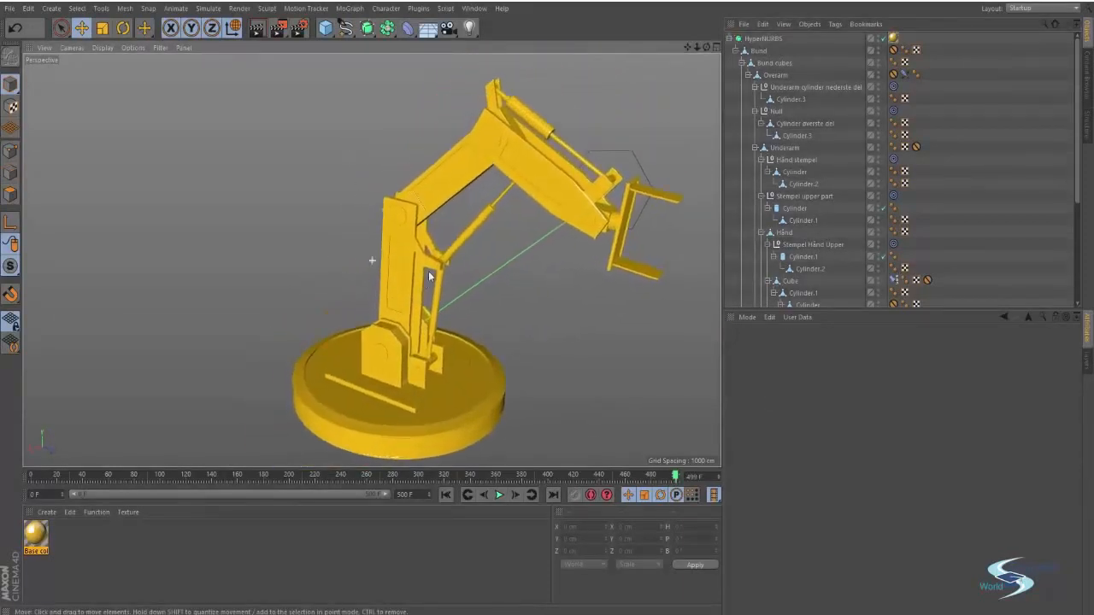
{"action": "middle_click_drag", "start_coordinate": [433, 272], "coordinate": [381, 278], "text": "alt"}
{"action": "left_click_drag", "start_coordinate": [381, 277], "coordinate": [387, 280], "text": "alt"}
{"action": "middle_click_drag", "start_coordinate": [387, 282], "coordinate": [381, 268], "text": "alt"}
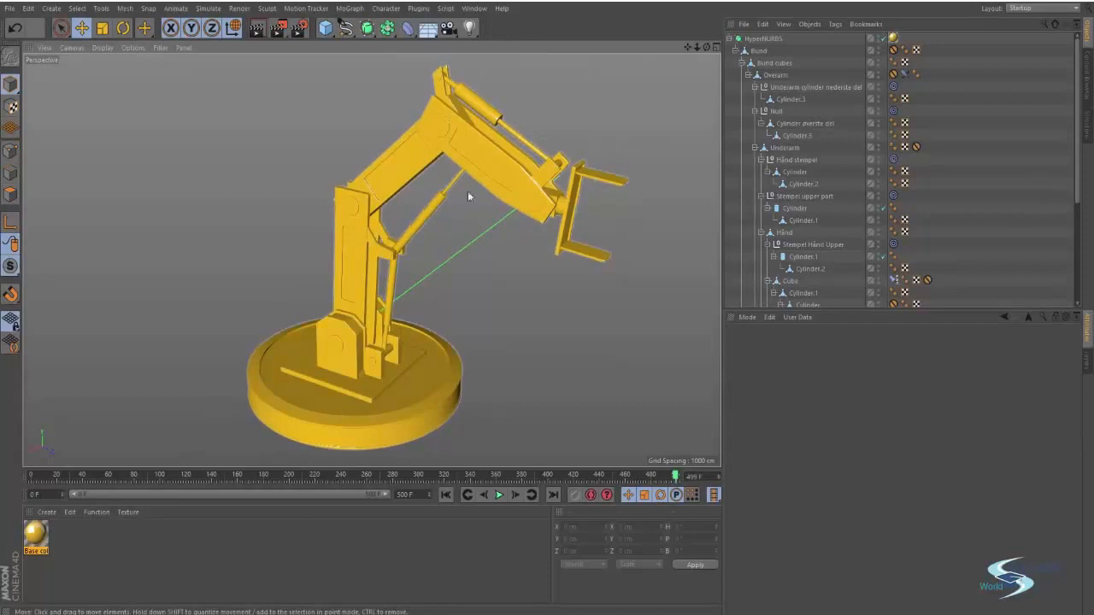
{"action": "scroll", "coordinate": [471, 146], "scroll_direction": "up", "scroll_amount": 6}
{"action": "left_click_drag", "start_coordinate": [471, 143], "coordinate": [480, 165], "text": "alt"}
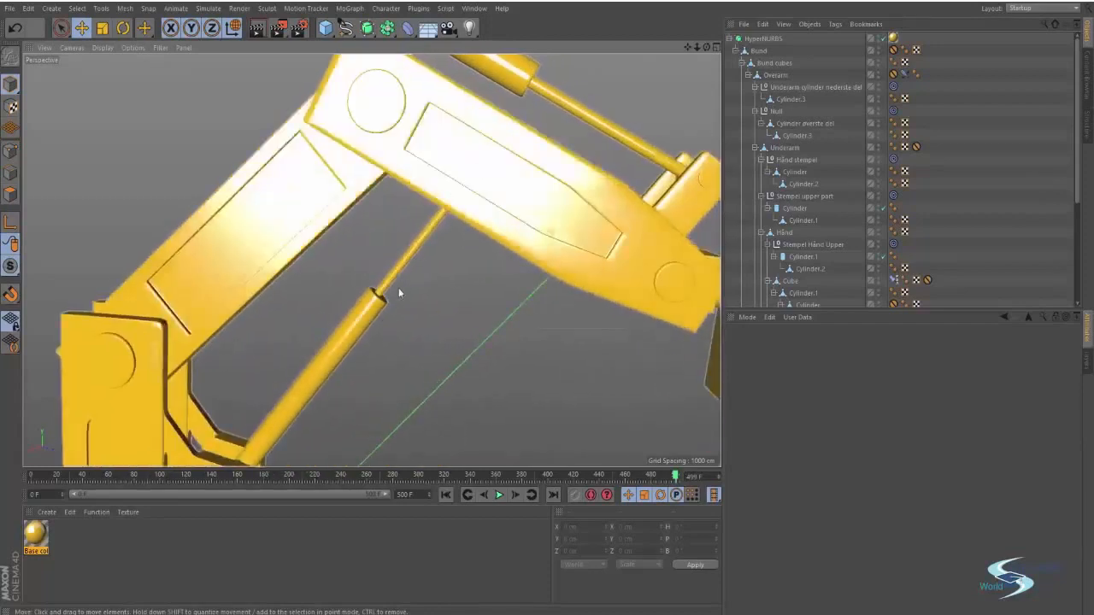
{"action": "mouse_move", "coordinate": [363, 318]}
{"action": "left_mouse_down", "text": "alt"}
{"action": "mouse_move", "coordinate": [373, 330]}
{"action": "mouse_move", "coordinate": [405, 281]}
{"action": "left_mouse_up", "text": "alt"}
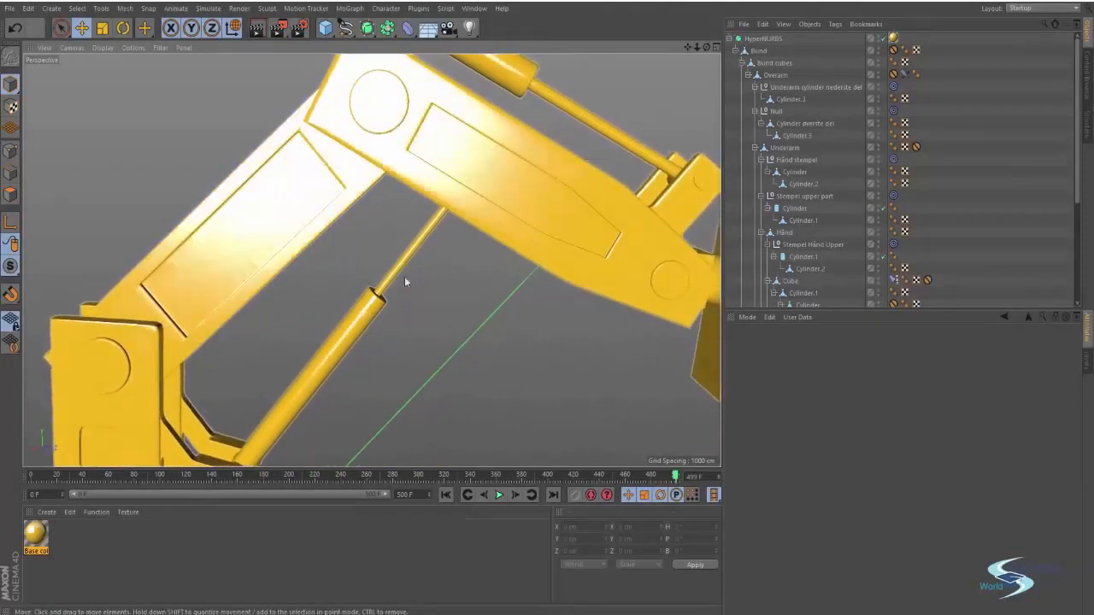
{"action": "left_click", "coordinate": [367, 321]}
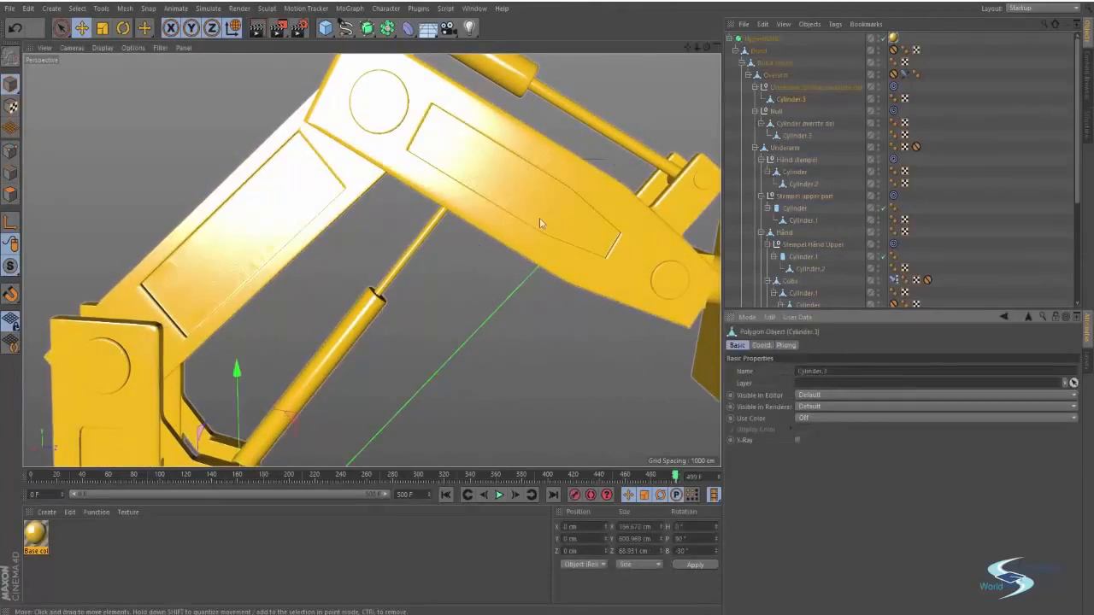
{"action": "left_click_drag", "start_coordinate": [451, 229], "coordinate": [445, 218], "text": "alt"}
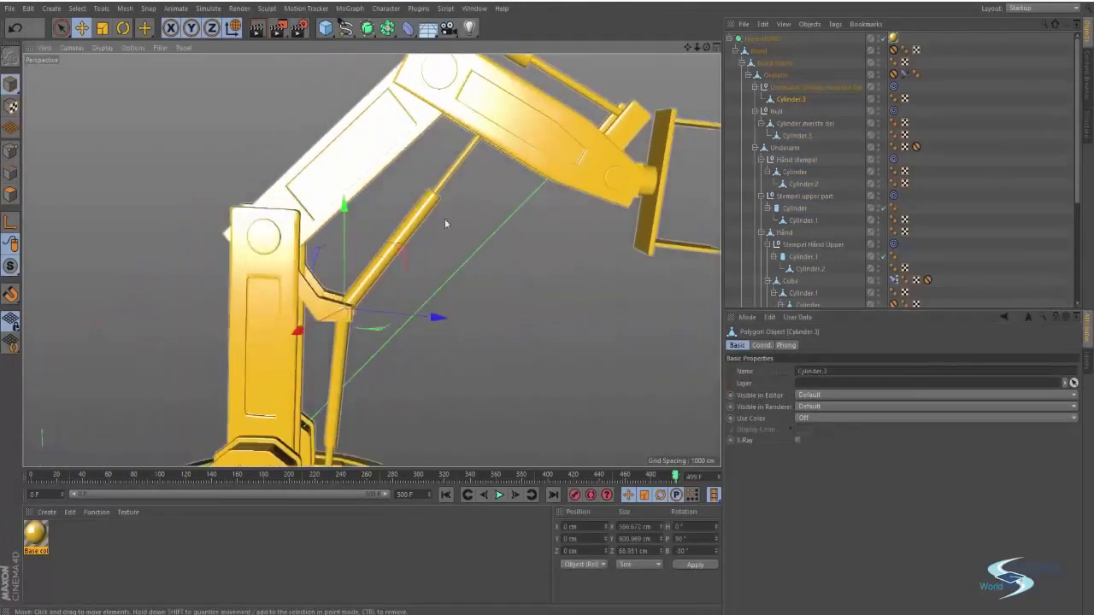
{"action": "left_click", "coordinate": [440, 270]}
Examine the bump texture and highlights up close on the recessed panel of the Underarm
{"action": "scroll", "coordinate": [441, 267], "scroll_direction": "down", "scroll_amount": 3}
{"action": "left_click_drag", "start_coordinate": [442, 266], "coordinate": [389, 268], "text": "alt"}
{"action": "middle_click_drag", "start_coordinate": [389, 267], "coordinate": [416, 252], "text": "alt"}
{"action": "right_click_drag", "start_coordinate": [587, 101], "coordinate": [756, 43], "text": "alt"}
{"action": "right_click_drag", "start_coordinate": [492, 175], "coordinate": [518, 143], "text": "alt"}
{"action": "left_click_drag", "start_coordinate": [517, 139], "coordinate": [439, 147], "text": "alt"}
{"action": "middle_click_drag", "start_coordinate": [438, 148], "coordinate": [475, 264], "text": "alt"}
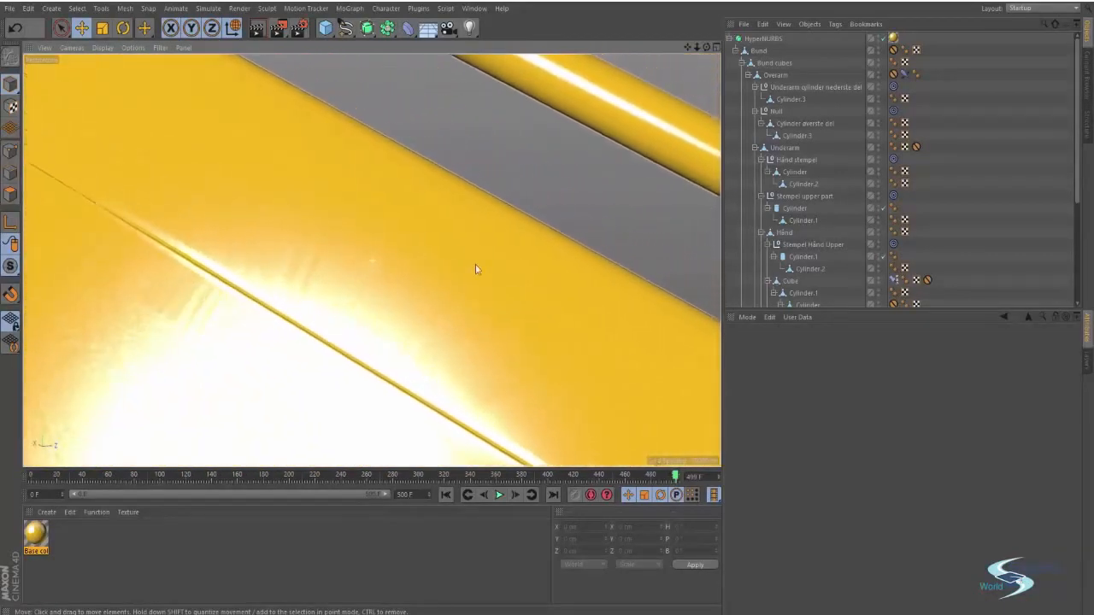
{"action": "left_click_drag", "start_coordinate": [456, 283], "coordinate": [382, 332], "text": "alt"}
{"action": "middle_click_drag", "start_coordinate": [382, 332], "coordinate": [409, 279], "text": "alt"}
{"action": "right_click_drag", "start_coordinate": [409, 275], "coordinate": [451, 261], "text": "alt"}
{"action": "left_click_drag", "start_coordinate": [451, 262], "coordinate": [308, 376], "text": "alt"}
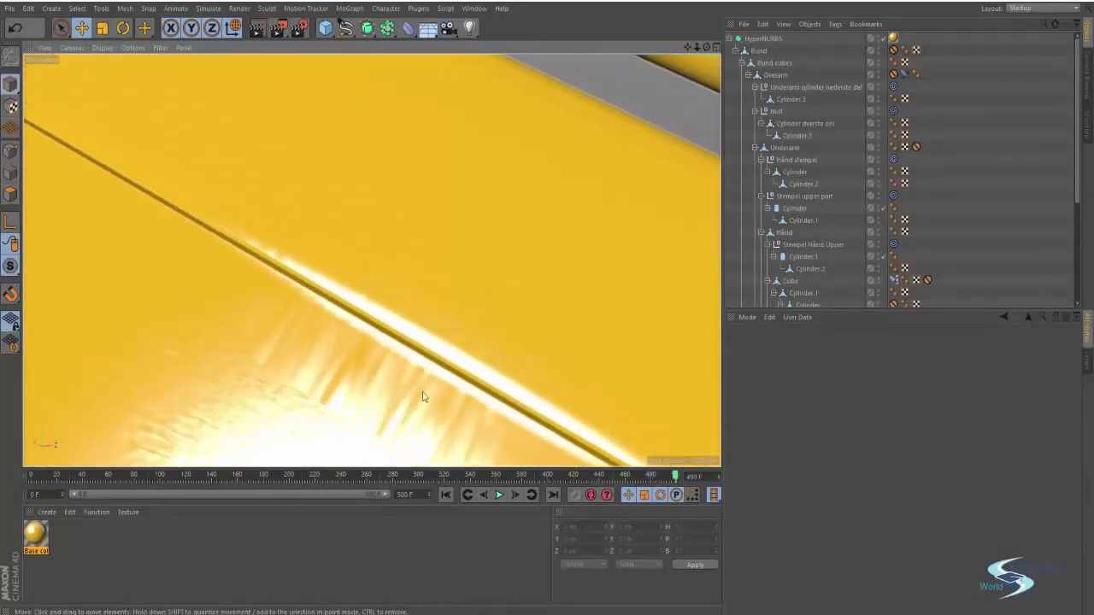
{"action": "right_click_drag", "start_coordinate": [358, 389], "coordinate": [307, 368], "text": "alt"}
{"action": "middle_click_drag", "start_coordinate": [308, 368], "coordinate": [328, 306], "text": "alt"}
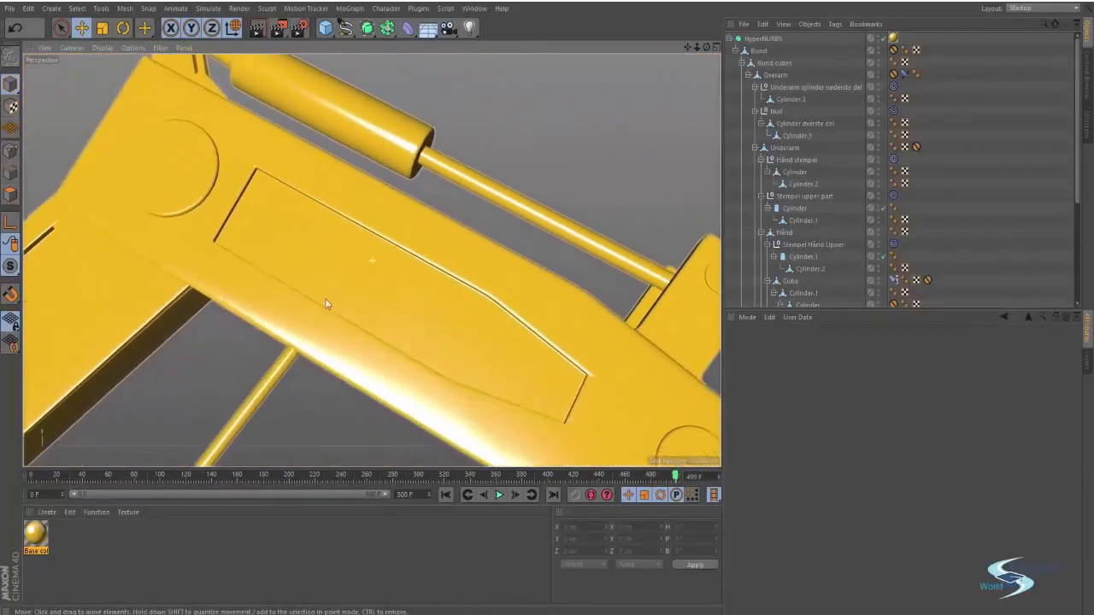
Review the Base color material's bump settings and examine its highlights on the Underarm panel and across the whole arm
{"action": "left_click_drag", "start_coordinate": [328, 305], "coordinate": [305, 324], "text": "alt"}
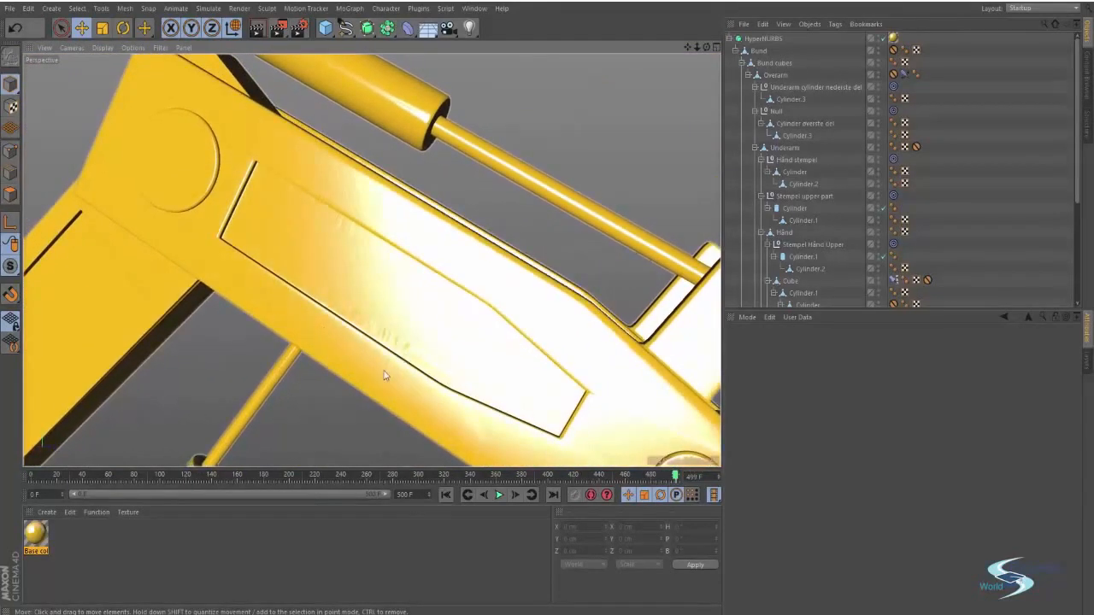
{"action": "double_click", "coordinate": [36, 534]}
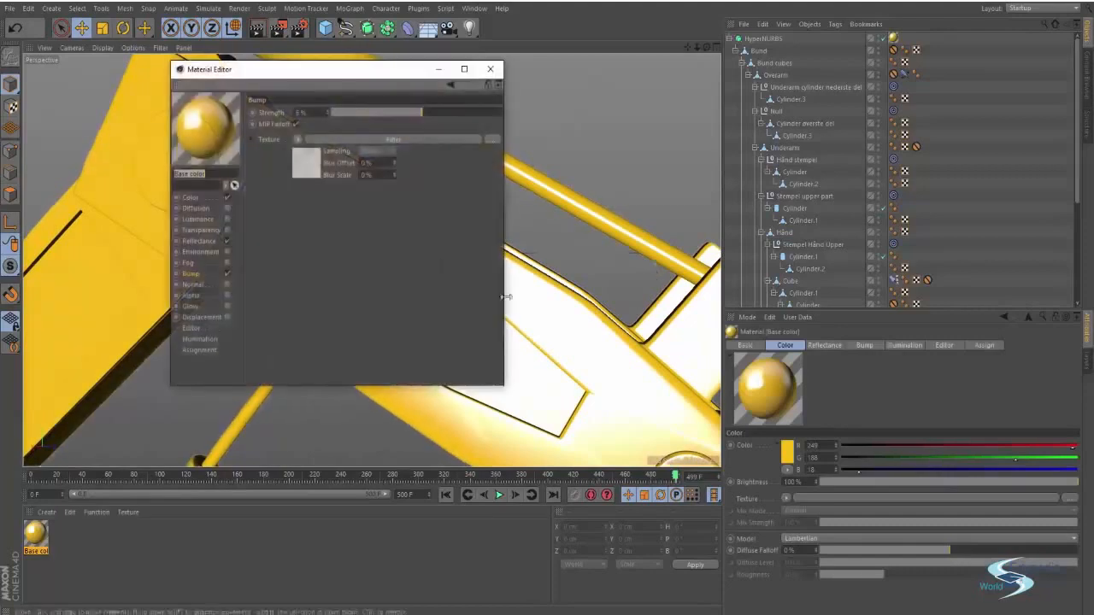
{"action": "left_click_drag", "start_coordinate": [317, 72], "coordinate": [599, 91]}
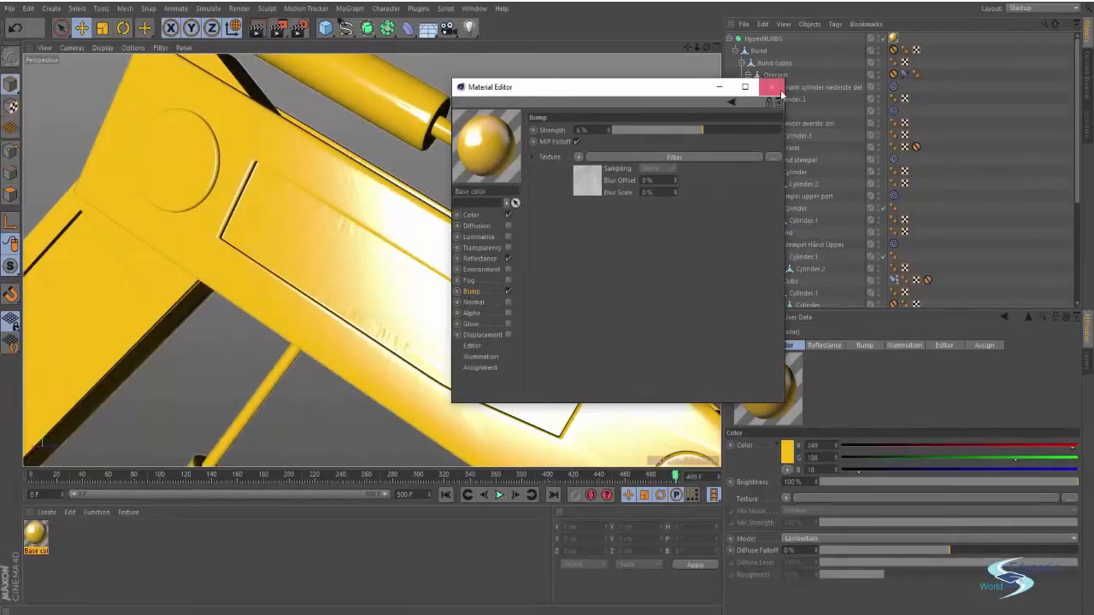
{"action": "left_click", "coordinate": [771, 86]}
{"action": "mouse_move", "coordinate": [426, 235]}
{"action": "left_mouse_down", "text": "alt"}
{"action": "mouse_move", "coordinate": [454, 218]}
{"action": "mouse_move", "coordinate": [445, 240]}
{"action": "left_mouse_up", "text": "alt"}
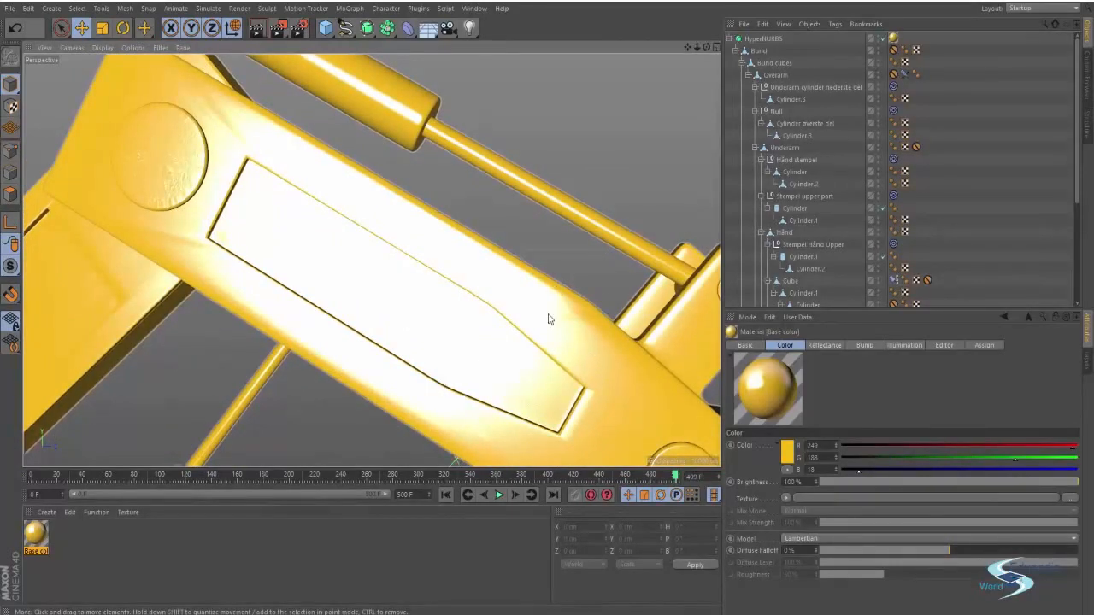
{"action": "left_click_drag", "start_coordinate": [549, 319], "coordinate": [492, 351], "text": "alt"}
{"action": "scroll", "coordinate": [483, 332], "scroll_direction": "down", "scroll_amount": 4}
{"action": "left_click_drag", "start_coordinate": [471, 311], "coordinate": [446, 256], "text": "alt"}
{"action": "scroll", "coordinate": [445, 256], "scroll_direction": "down", "scroll_amount": 3}
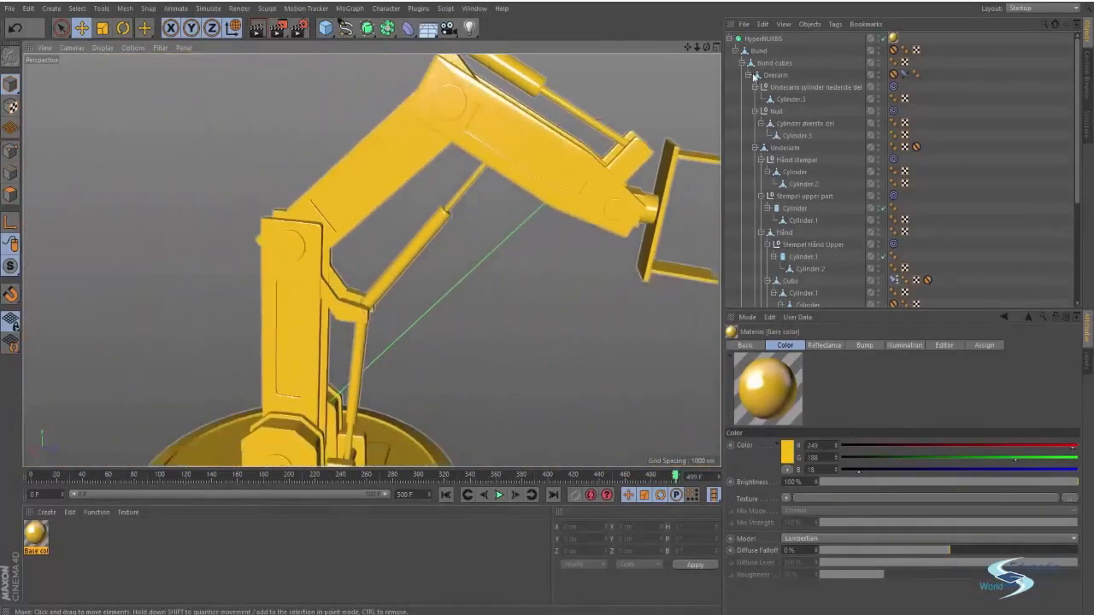
Select the Base color texture tag on the HyperNURBS object and review its available projection types
{"action": "left_click", "coordinate": [893, 38]}
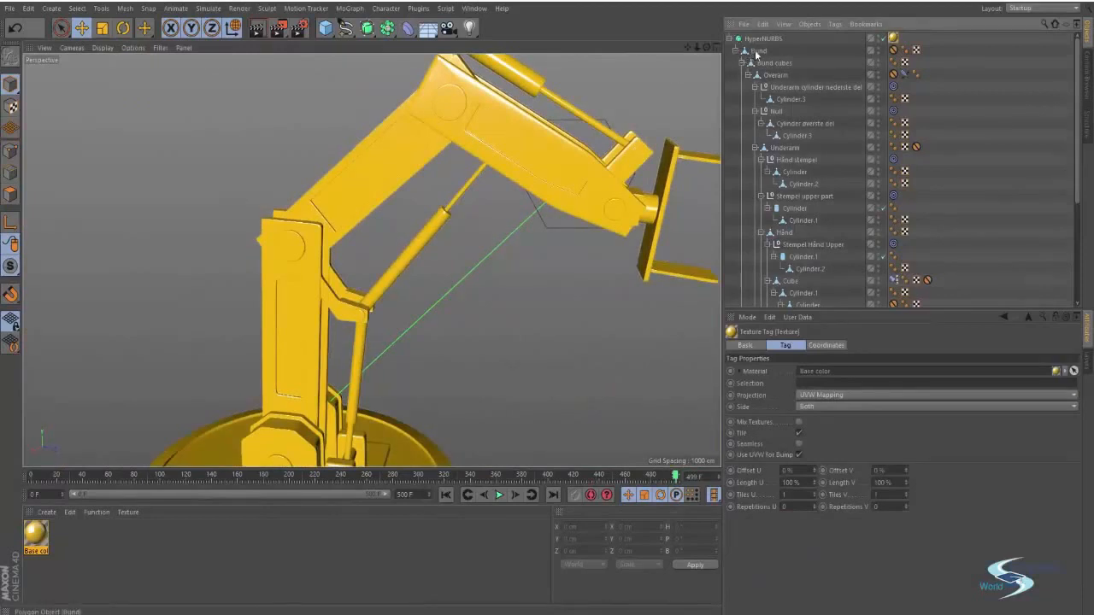
{"action": "left_click", "coordinate": [948, 75]}
{"action": "left_click", "coordinate": [894, 39]}
{"action": "left_click_drag", "start_coordinate": [415, 209], "coordinate": [465, 192], "text": "alt"}
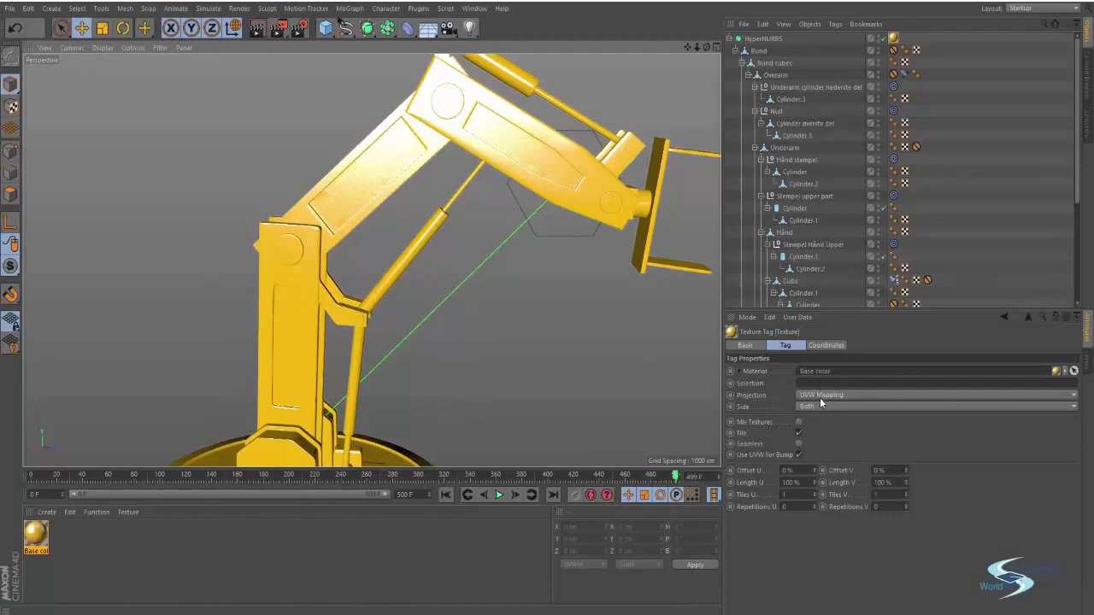
{"action": "left_click", "coordinate": [855, 395]}
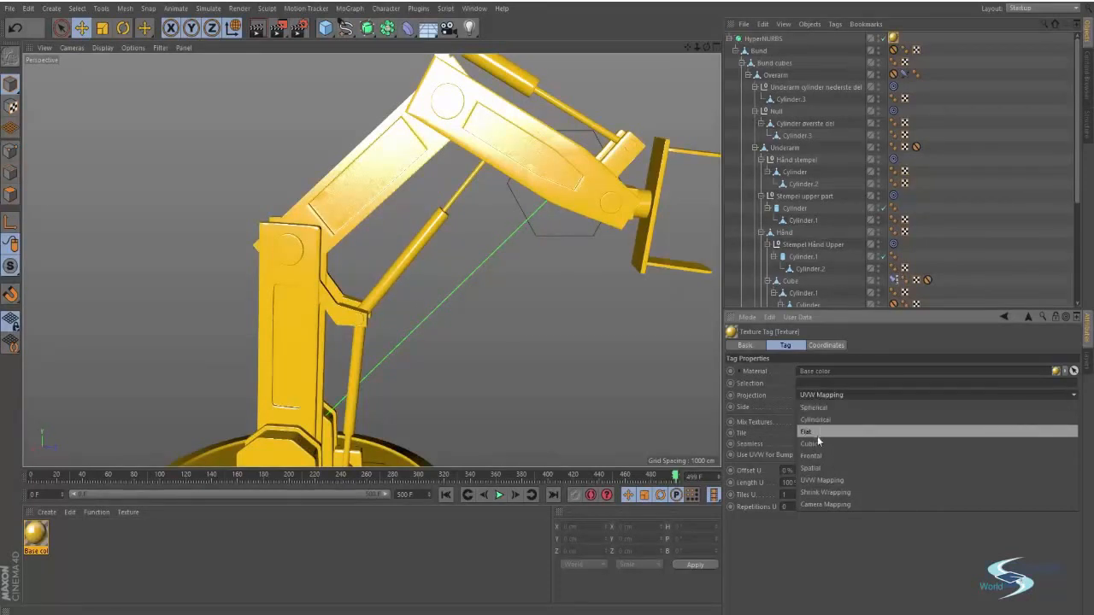
{"action": "left_click", "coordinate": [280, 259]}
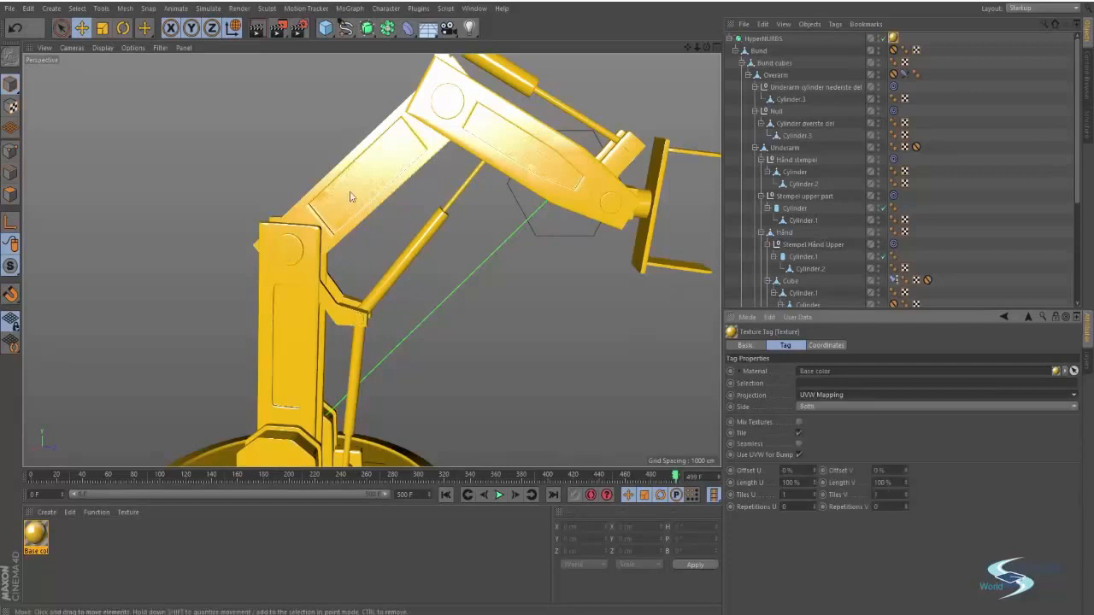
Set the projection of the HyperNURBS object's Base color texture tag to Cubic
{"action": "middle_click_drag", "start_coordinate": [479, 274], "coordinate": [453, 286], "text": "alt"}
{"action": "left_click_drag", "start_coordinate": [453, 286], "coordinate": [412, 312], "text": "alt"}
{"action": "right_click_drag", "start_coordinate": [412, 312], "coordinate": [387, 319], "text": "alt"}
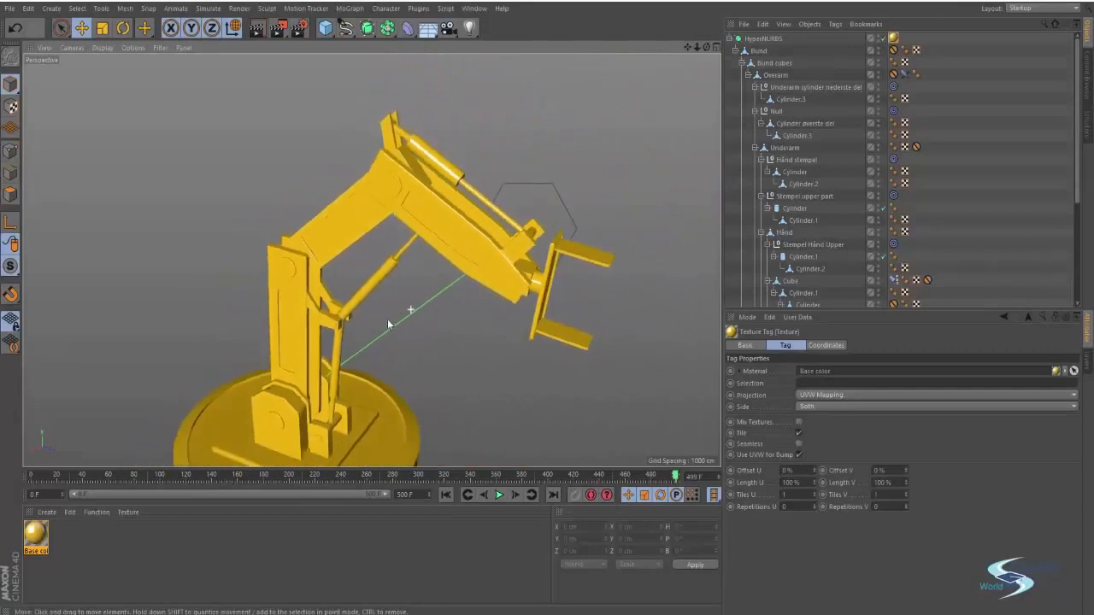
{"action": "middle_click_drag", "start_coordinate": [387, 319], "coordinate": [453, 257], "text": "alt"}
{"action": "left_click_drag", "start_coordinate": [453, 256], "coordinate": [463, 214], "text": "alt"}
{"action": "right_click_drag", "start_coordinate": [463, 215], "coordinate": [481, 206], "text": "alt"}
{"action": "middle_click_drag", "start_coordinate": [480, 207], "coordinate": [531, 268], "text": "alt"}
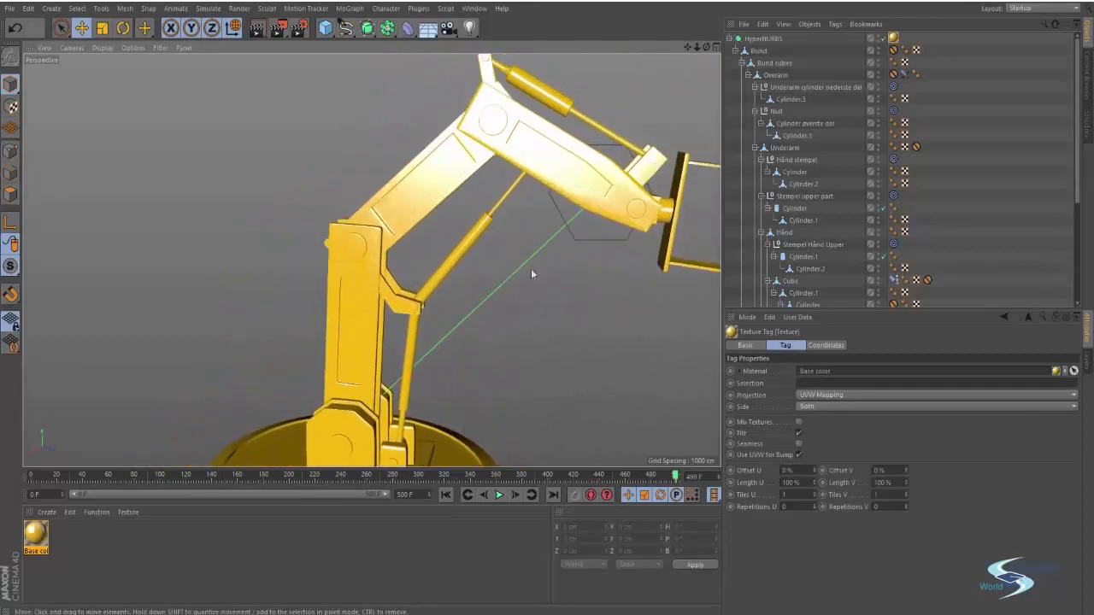
{"action": "left_click", "coordinate": [813, 396]}
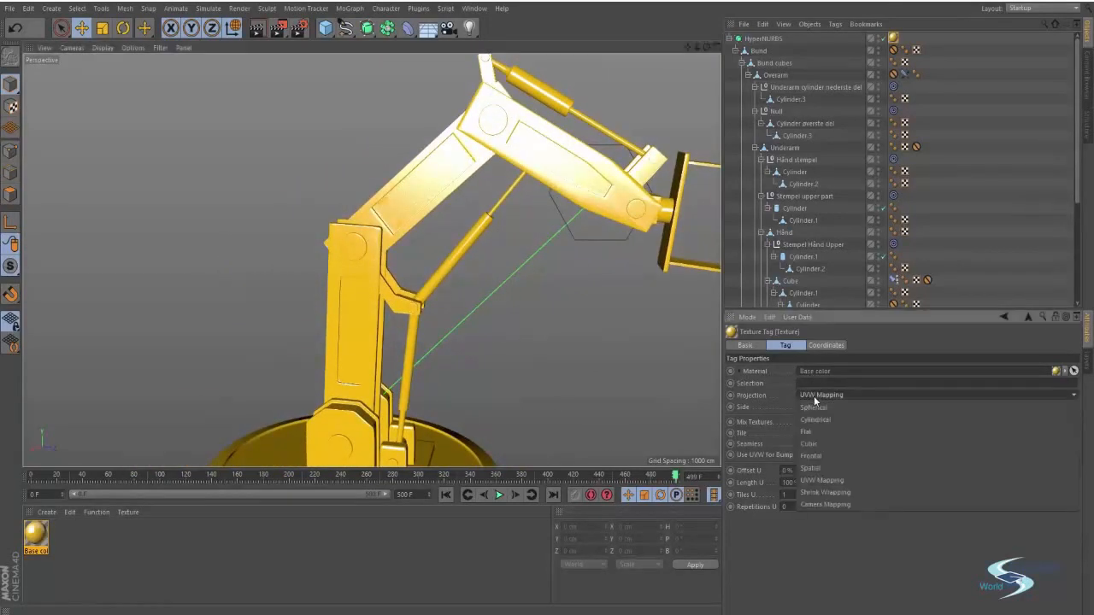
{"action": "left_click", "coordinate": [809, 444]}
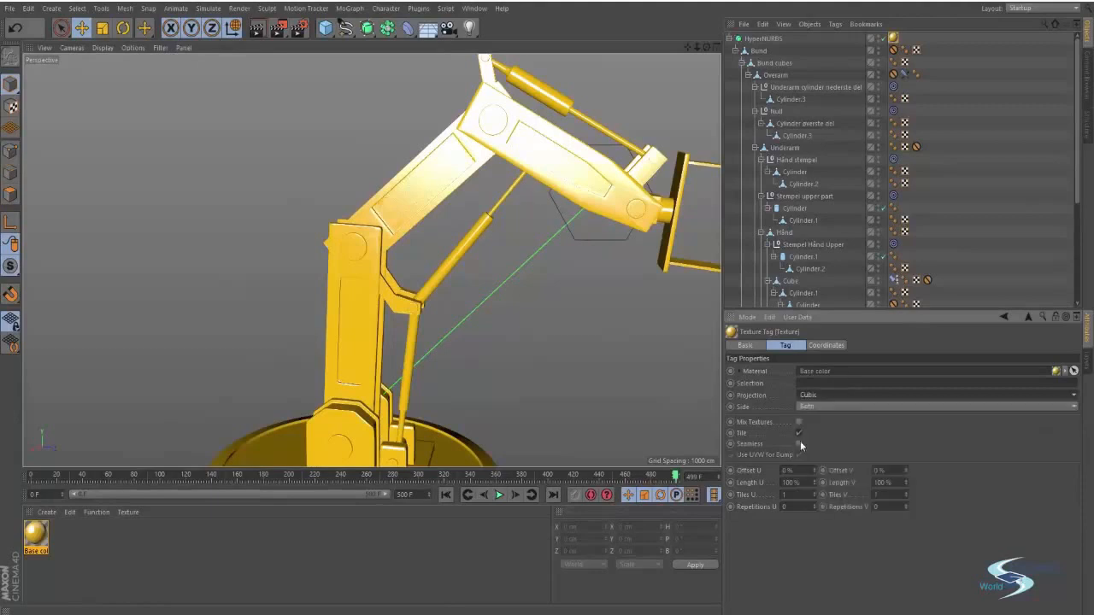
Examine the cubic-projected bump texture up close on the recessed panel of the Underarm
{"action": "right_click_drag", "start_coordinate": [586, 159], "coordinate": [635, 131], "text": "alt"}
{"action": "middle_click_drag", "start_coordinate": [635, 132], "coordinate": [459, 248], "text": "alt"}
{"action": "right_click_drag", "start_coordinate": [459, 249], "coordinate": [544, 186], "text": "alt"}
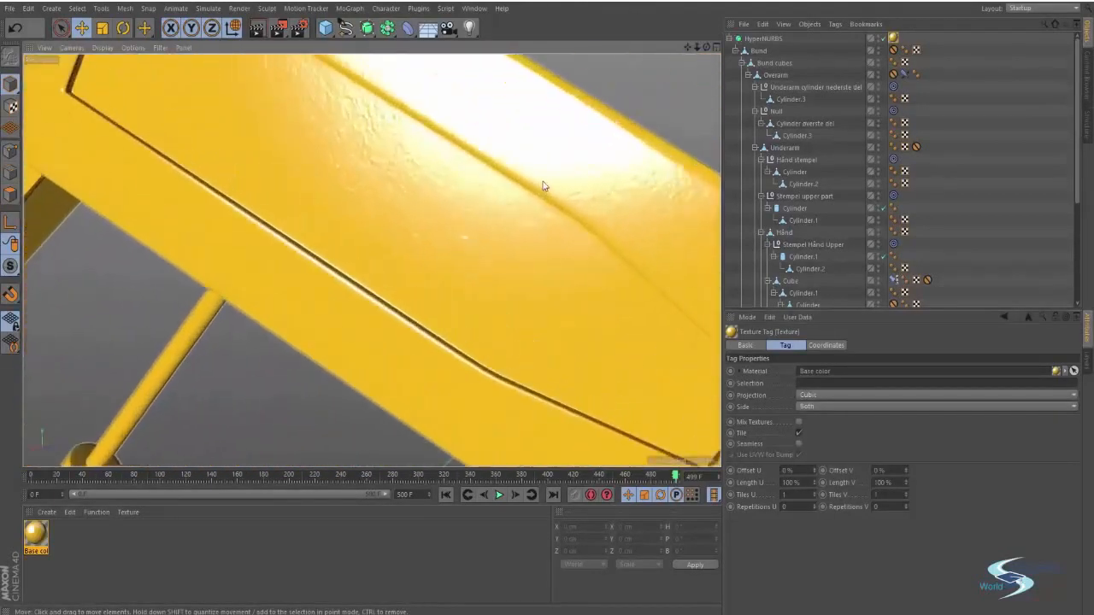
{"action": "middle_click_drag", "start_coordinate": [542, 182], "coordinate": [441, 319], "text": "alt"}
{"action": "left_click_drag", "start_coordinate": [441, 318], "coordinate": [437, 337], "text": "alt"}
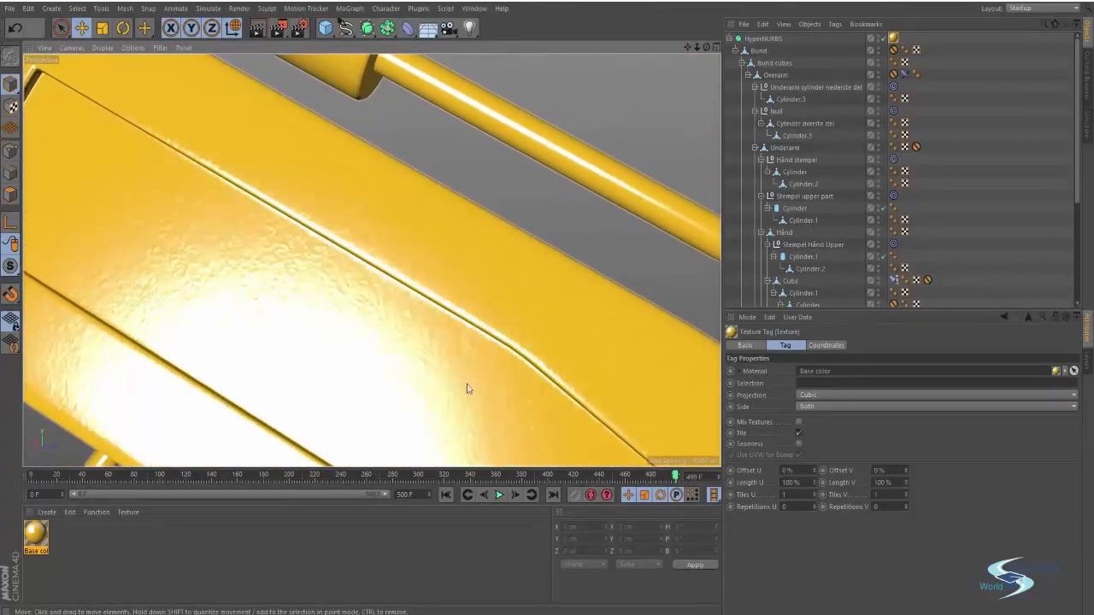
Switch the texture tag to UVW Mapping for comparison and return it to Cubic projection
{"action": "left_click", "coordinate": [808, 396]}
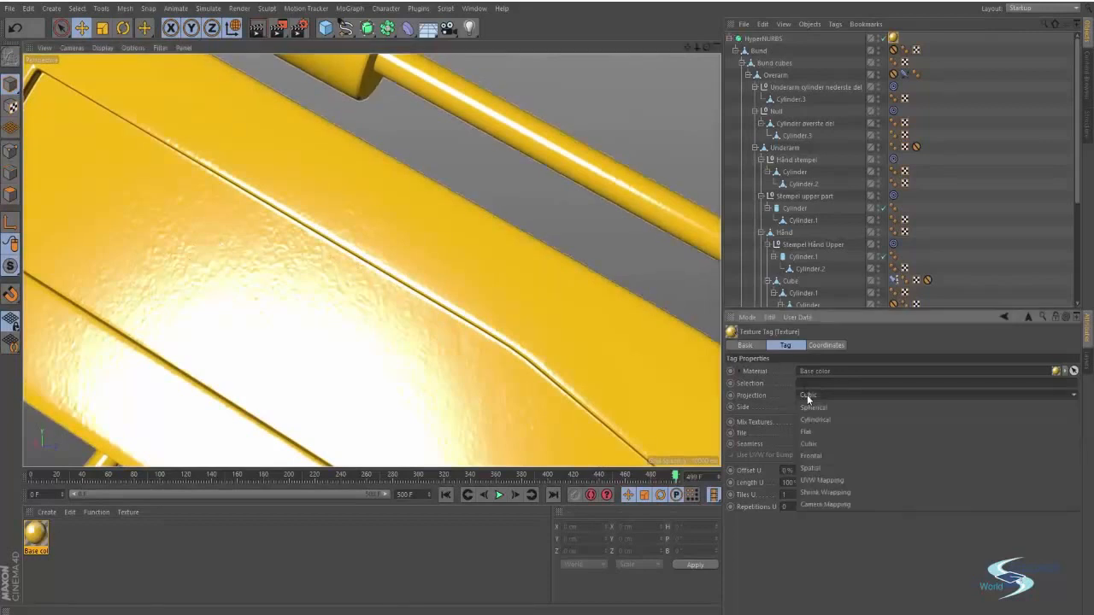
{"action": "left_click", "coordinate": [816, 481]}
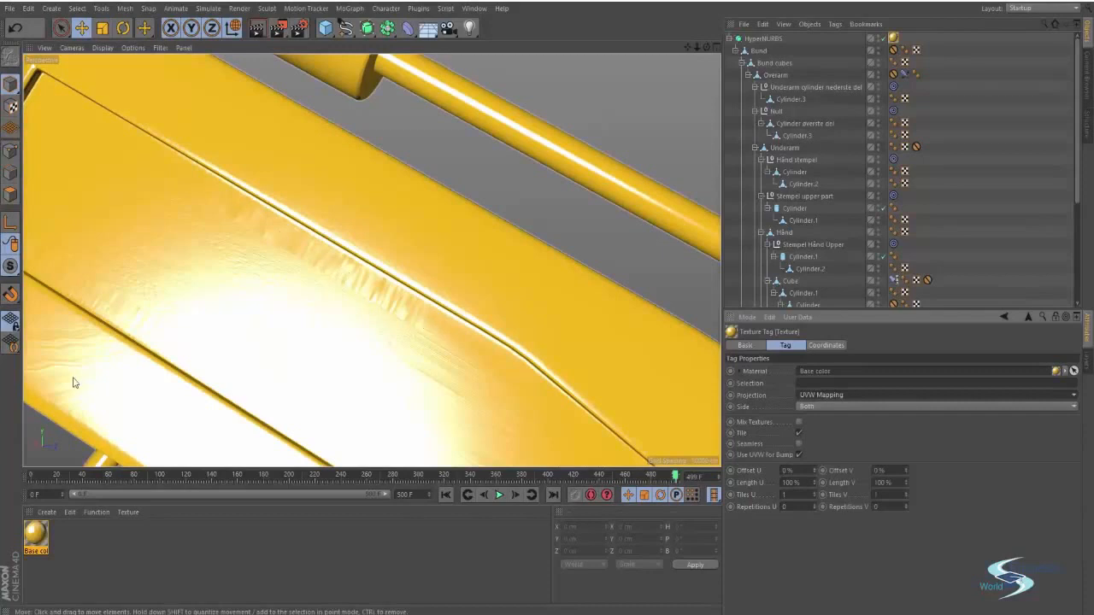
{"action": "left_click", "coordinate": [847, 395]}
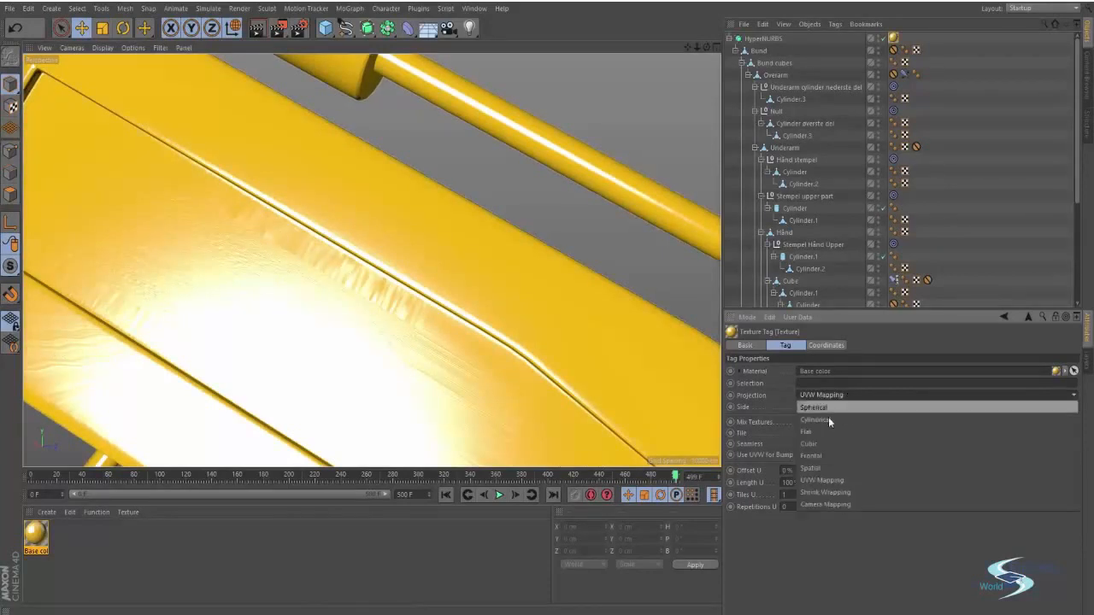
{"action": "left_click", "coordinate": [829, 444]}
Set the Base color texture tag's Length U to 200%
{"action": "left_click_drag", "start_coordinate": [263, 249], "coordinate": [456, 339], "text": "alt"}
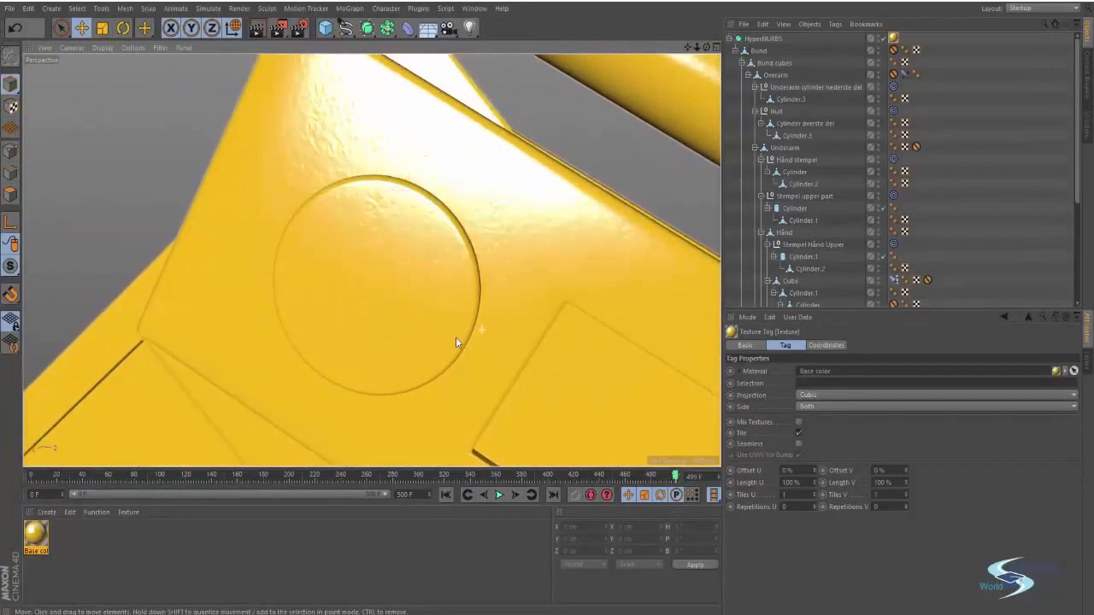
{"action": "left_click_drag", "start_coordinate": [814, 485], "coordinate": [814, 472]}
{"action": "left_click", "coordinate": [791, 483]}
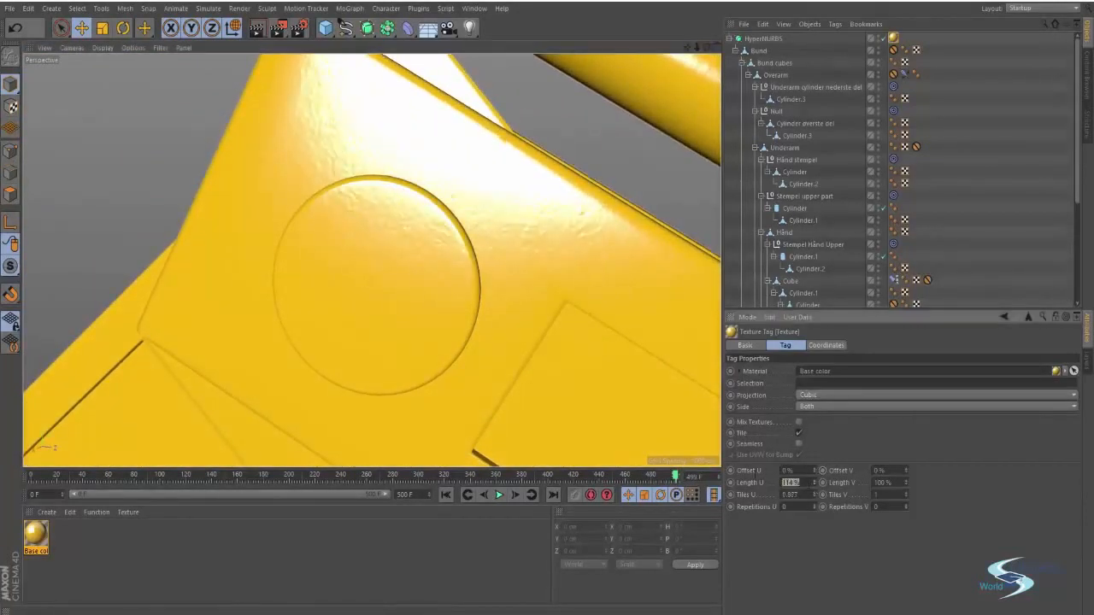
{"action": "key", "text": "BackSpace"}
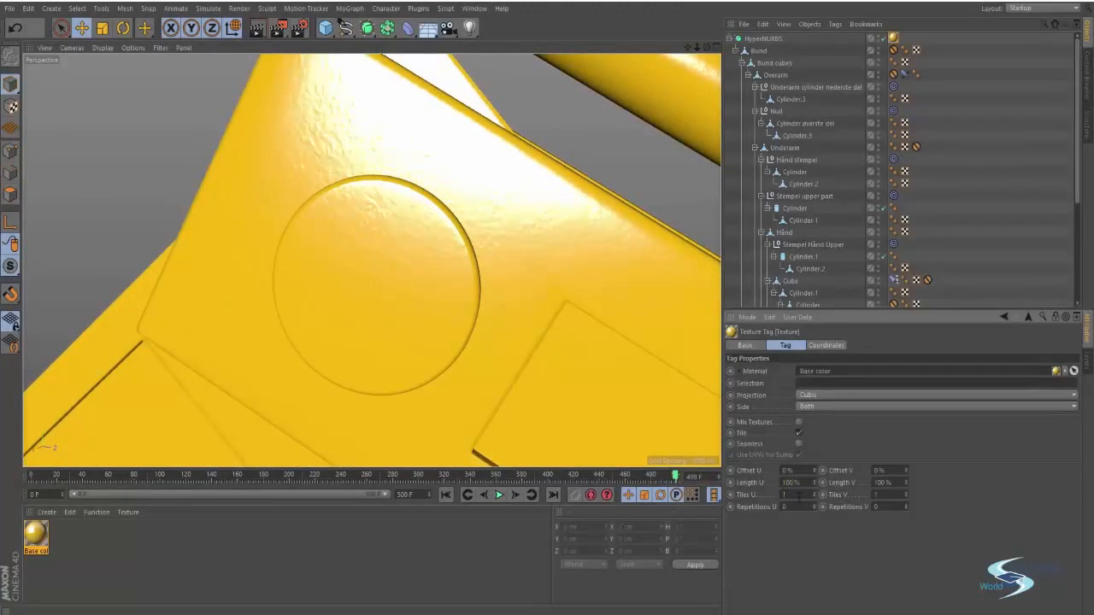
{"action": "left_click_drag", "start_coordinate": [808, 483], "coordinate": [782, 484]}
{"action": "type", "text": "200"}
{"action": "key", "text": "Tab"}
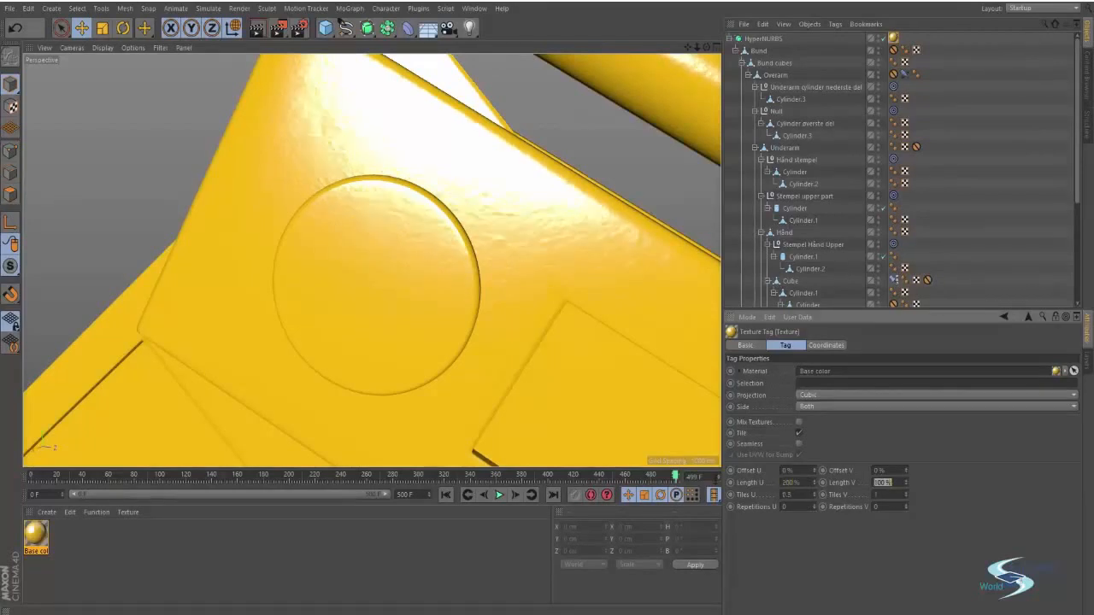
Try a Length V of 500% on the texture tag and inspect the bump around the round joint
{"action": "type", "text": "200"}
{"action": "key", "text": "Return"}
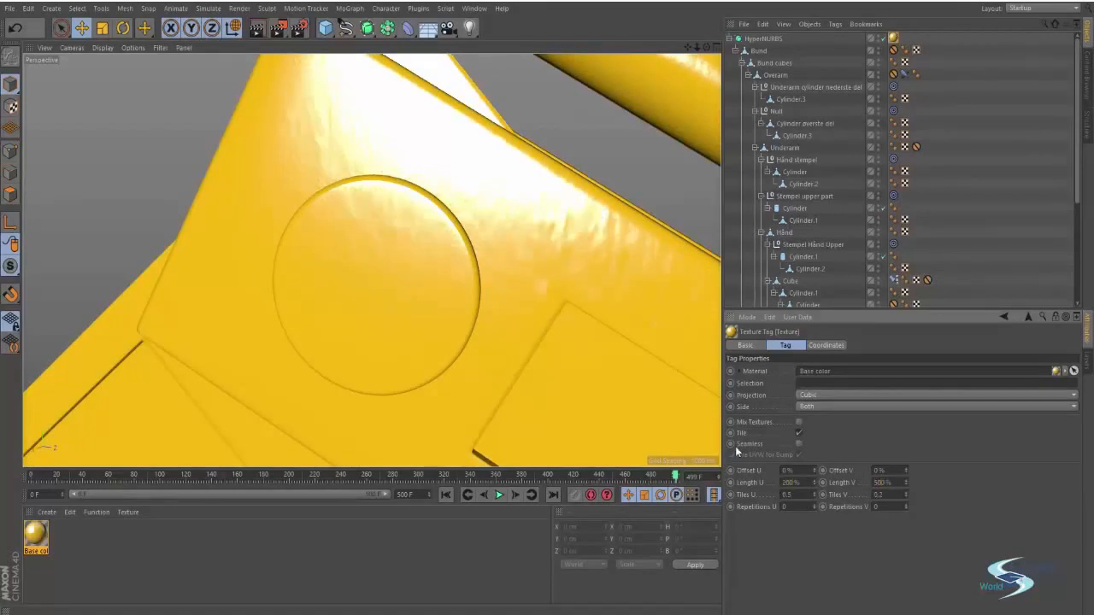
{"action": "left_click_drag", "start_coordinate": [523, 318], "coordinate": [547, 367], "text": "alt"}
Set the texture tag's Length V to 200% and inspect the bump around the joint and on the whole arm
{"action": "left_click_drag", "start_coordinate": [894, 483], "coordinate": [825, 479]}
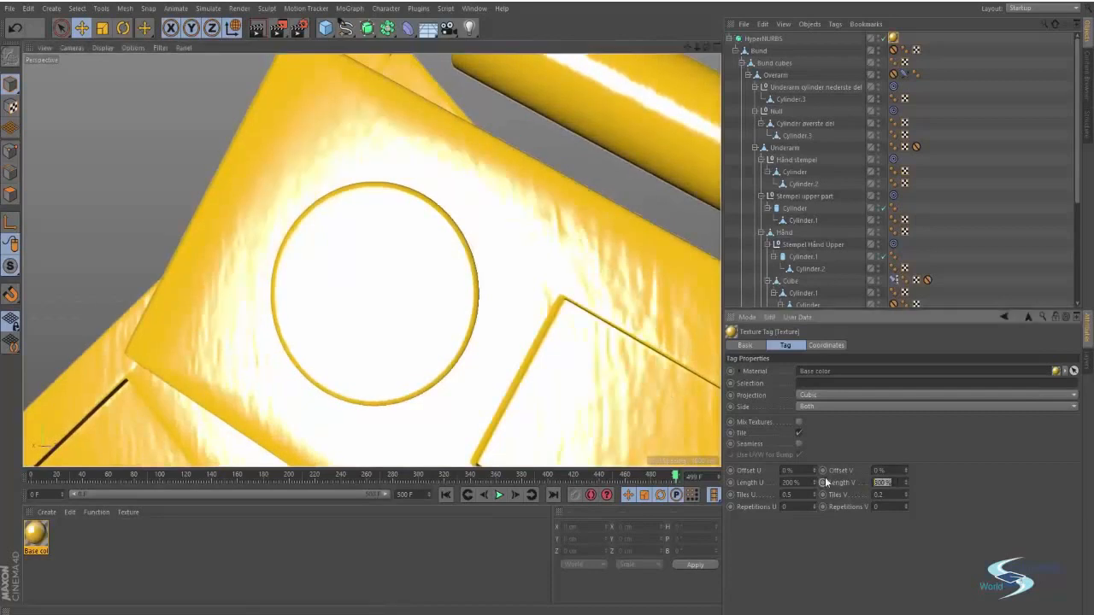
{"action": "type", "text": "200"}
{"action": "key", "text": "Return"}
{"action": "left_click_drag", "start_coordinate": [667, 367], "coordinate": [382, 366], "text": "alt"}
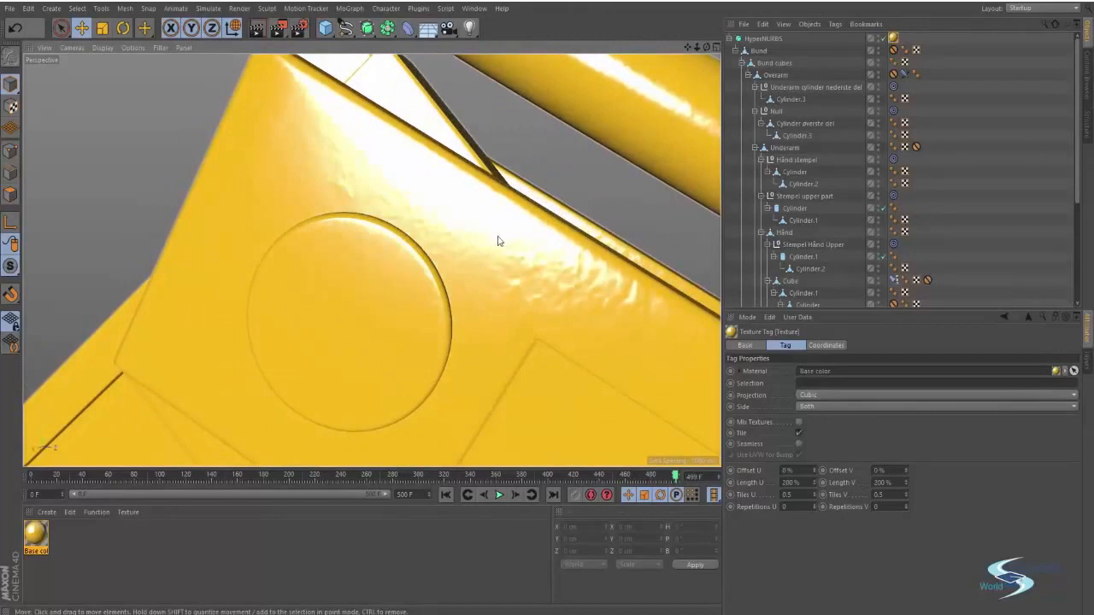
{"action": "left_click_drag", "start_coordinate": [500, 242], "coordinate": [514, 196], "text": "alt"}
{"action": "left_click", "coordinate": [510, 205]}
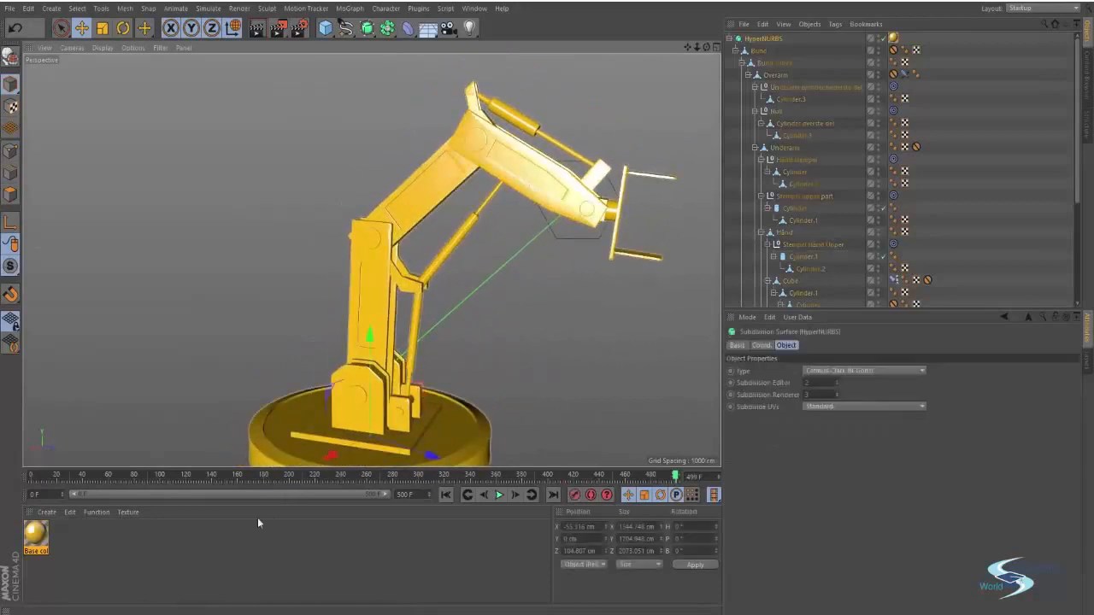
Reduce the Base color material's bump strength to 3%
{"action": "double_click", "coordinate": [32, 536]}
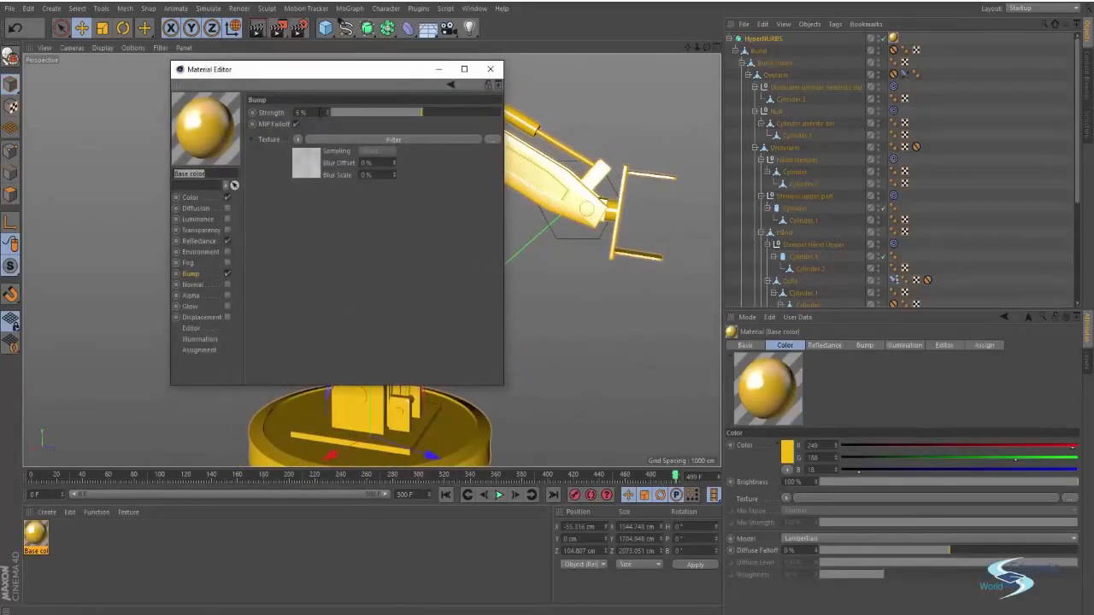
{"action": "left_click_drag", "start_coordinate": [320, 113], "coordinate": [272, 122]}
{"action": "type", "text": "3"}
{"action": "key", "text": "Return"}
{"action": "left_click", "coordinate": [490, 68]}
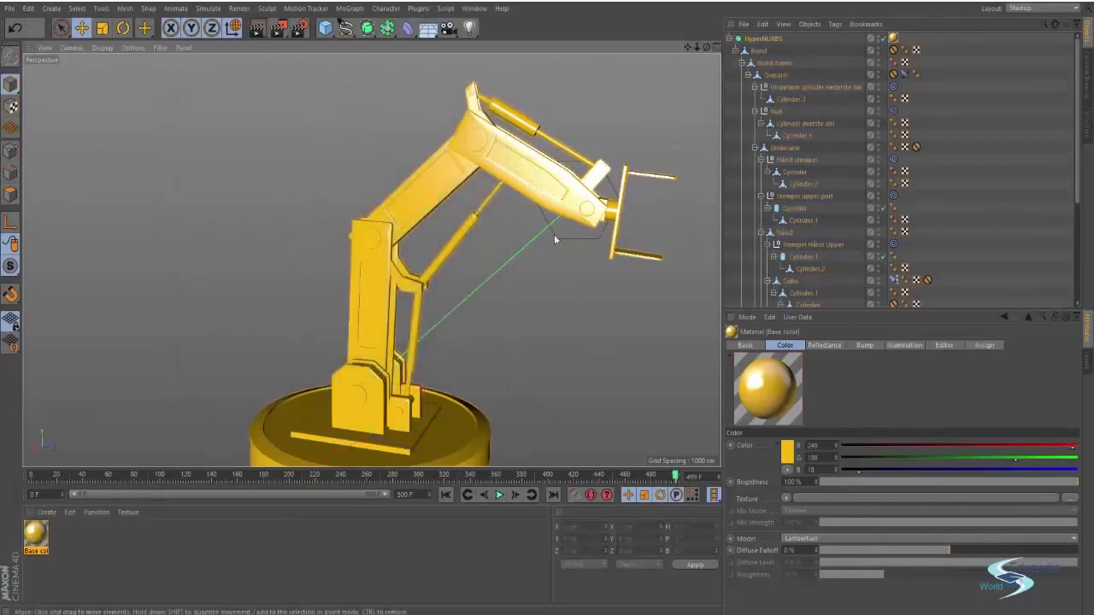
Examine the softened bump and the yellow color on the upper arm sections and the whole robot arm
{"action": "left_click_drag", "start_coordinate": [544, 186], "coordinate": [447, 266], "text": "alt"}
{"action": "middle_click_drag", "start_coordinate": [447, 266], "coordinate": [435, 276], "text": "alt"}
{"action": "right_click_drag", "start_coordinate": [485, 140], "coordinate": [641, 105], "text": "alt"}
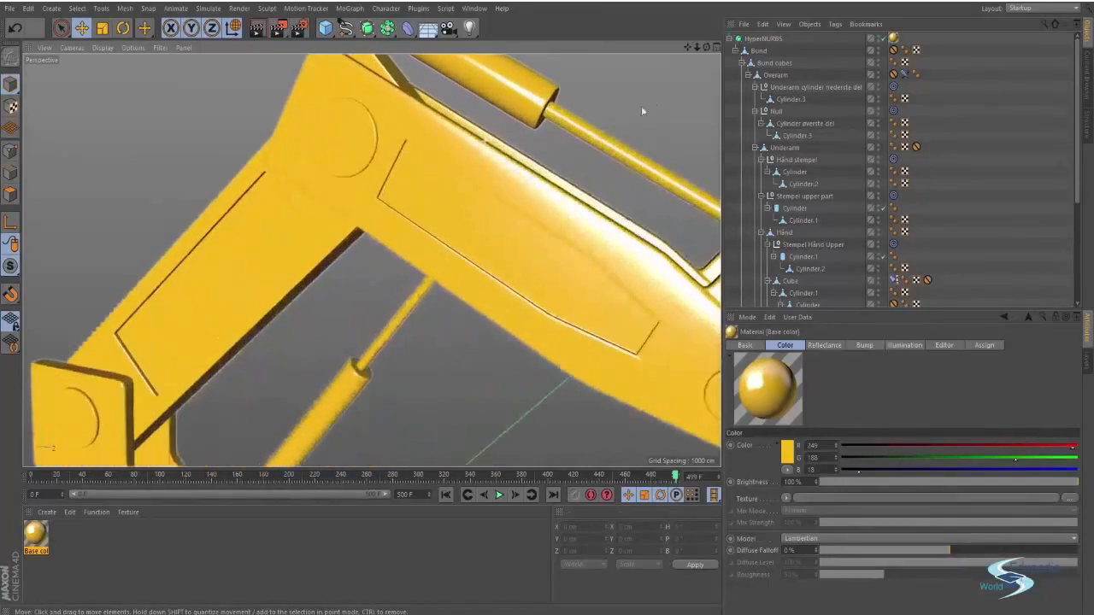
{"action": "right_click_drag", "start_coordinate": [361, 146], "coordinate": [321, 225], "text": "alt"}
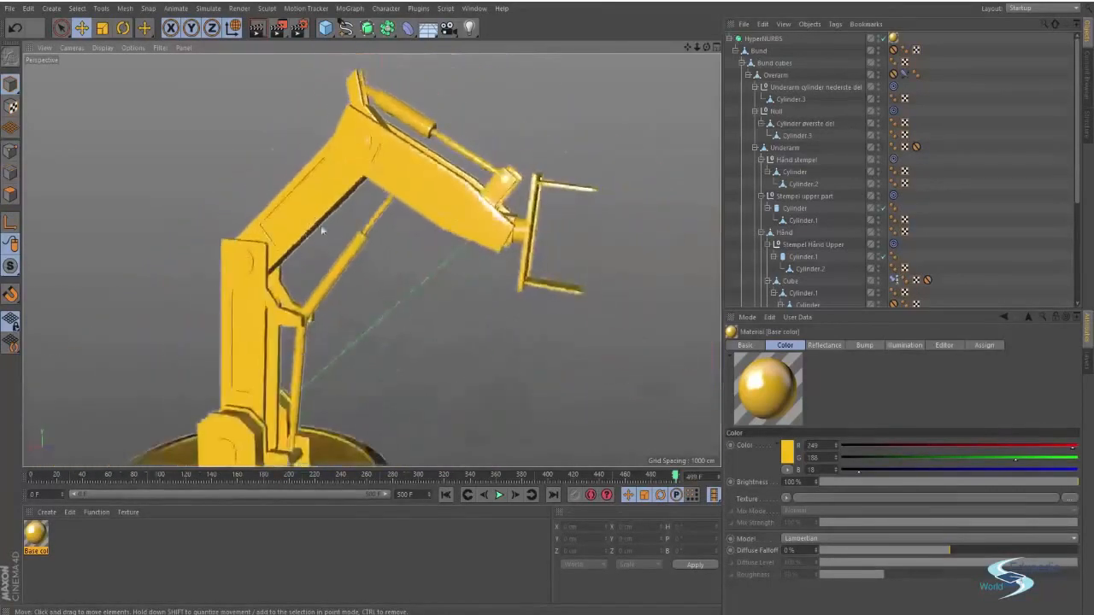
{"action": "middle_click_drag", "start_coordinate": [319, 229], "coordinate": [433, 172], "text": "alt"}
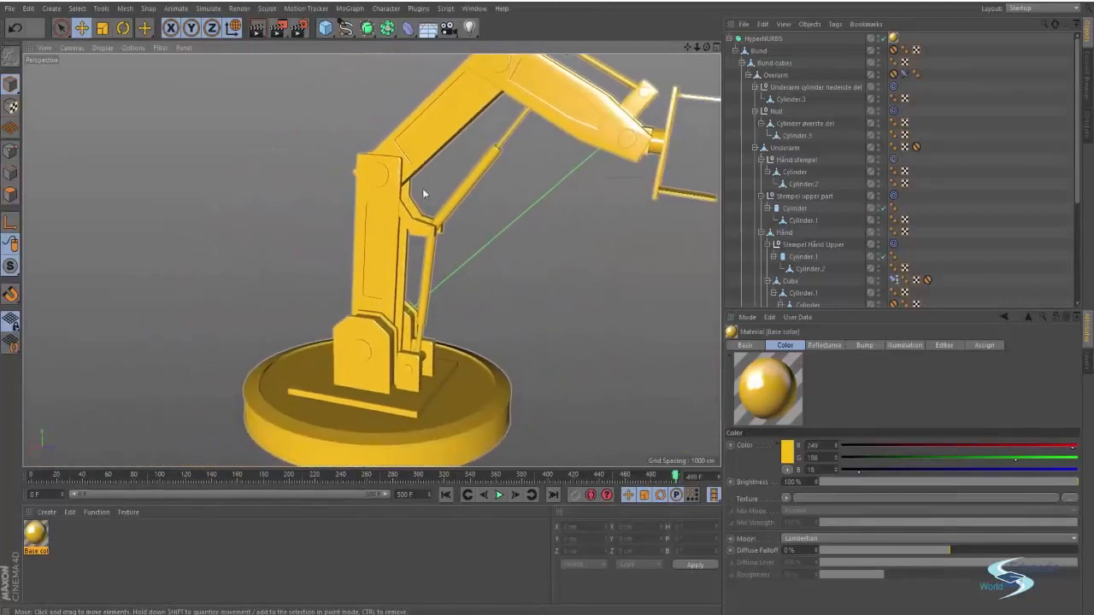
{"action": "left_click_drag", "start_coordinate": [422, 188], "coordinate": [498, 130], "text": "alt"}
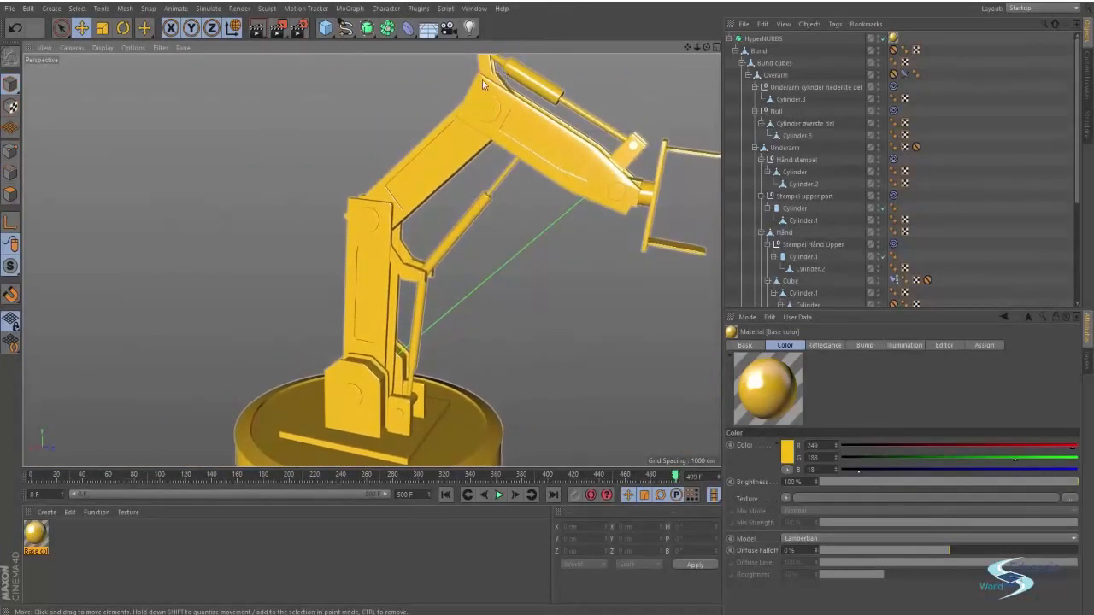
{"action": "left_click", "coordinate": [788, 452]}
{"action": "left_click_drag", "start_coordinate": [805, 390], "coordinate": [807, 371]}
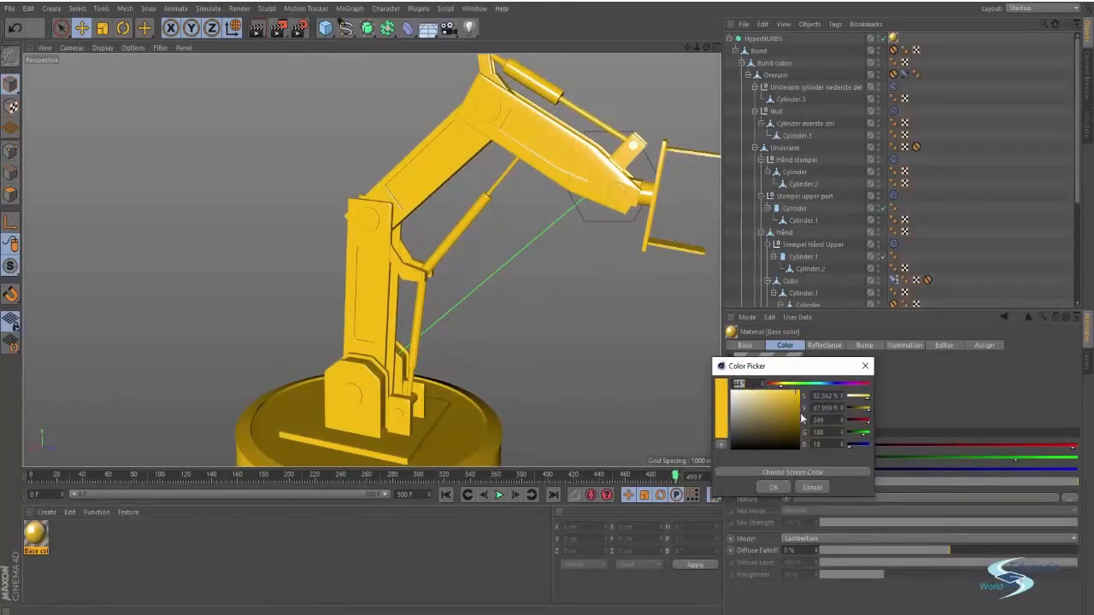
{"action": "left_click", "coordinate": [810, 488]}
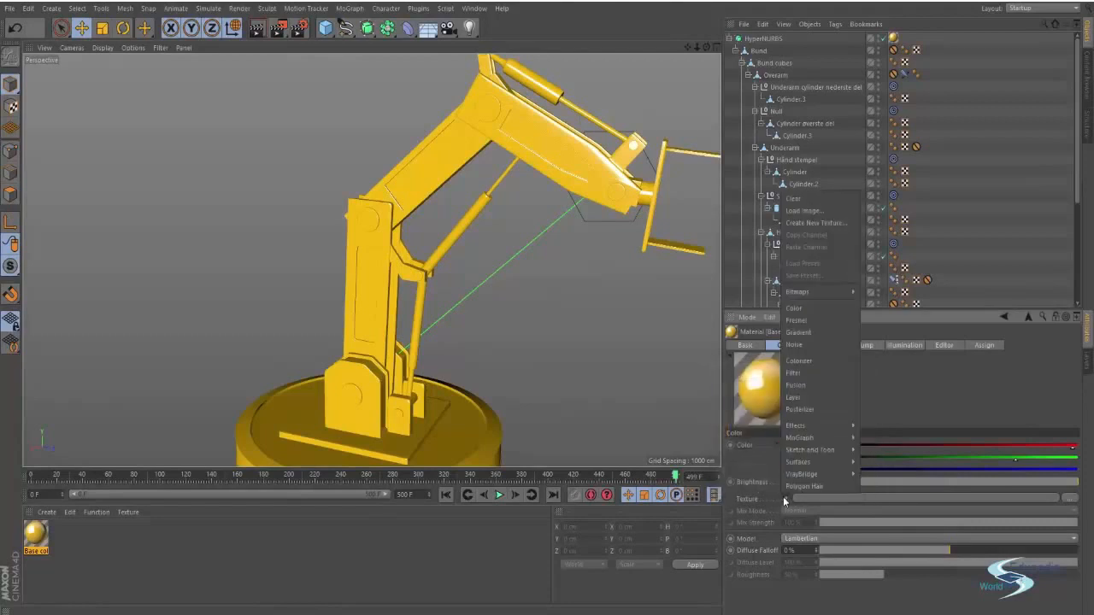
Try the Color Table, HSV and Enhanced Color Table displays for the Base color material's color settings
{"action": "left_click", "coordinate": [787, 471]}
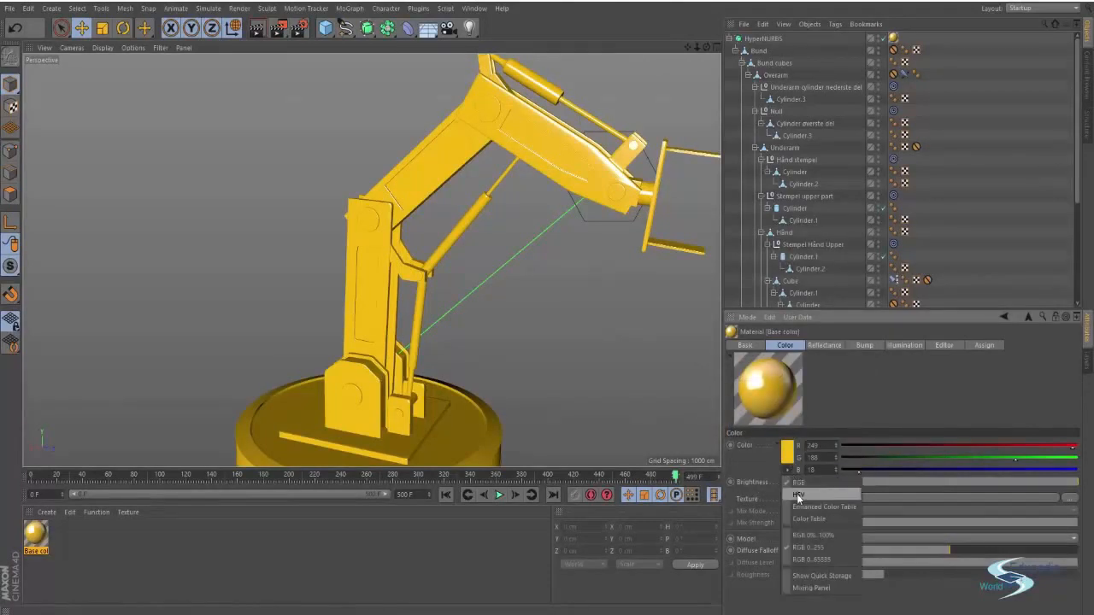
{"action": "left_click", "coordinate": [796, 517]}
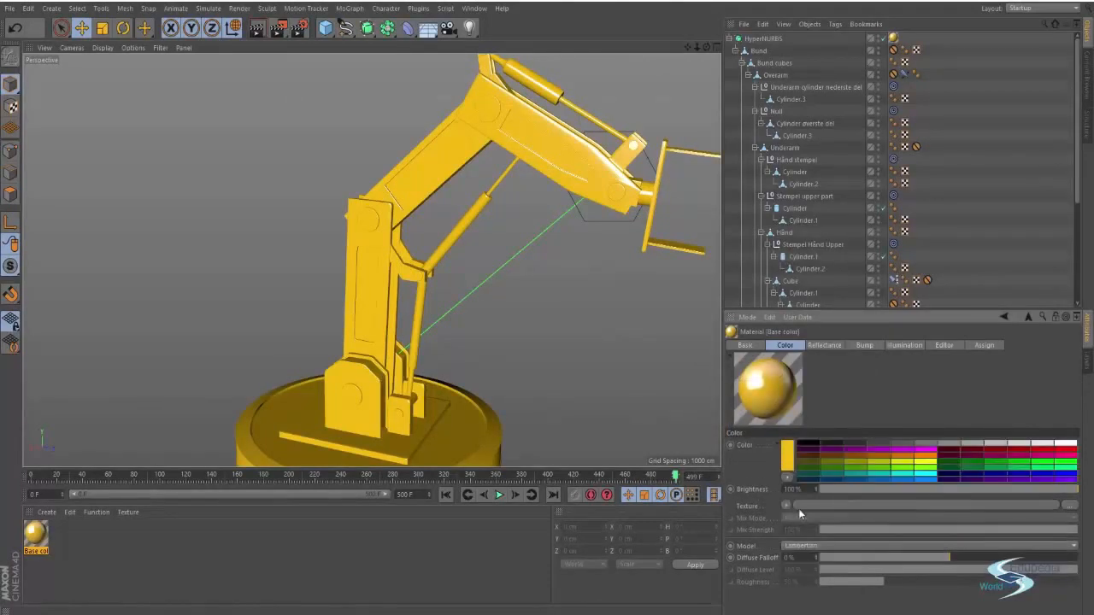
{"action": "left_click", "coordinate": [788, 477]}
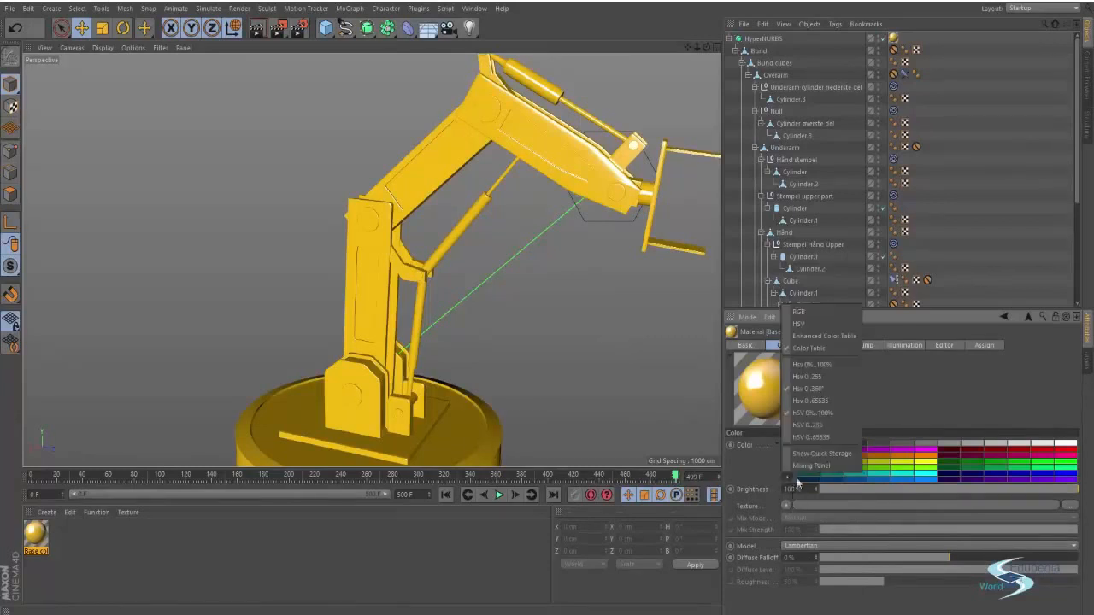
{"action": "left_click", "coordinate": [802, 322]}
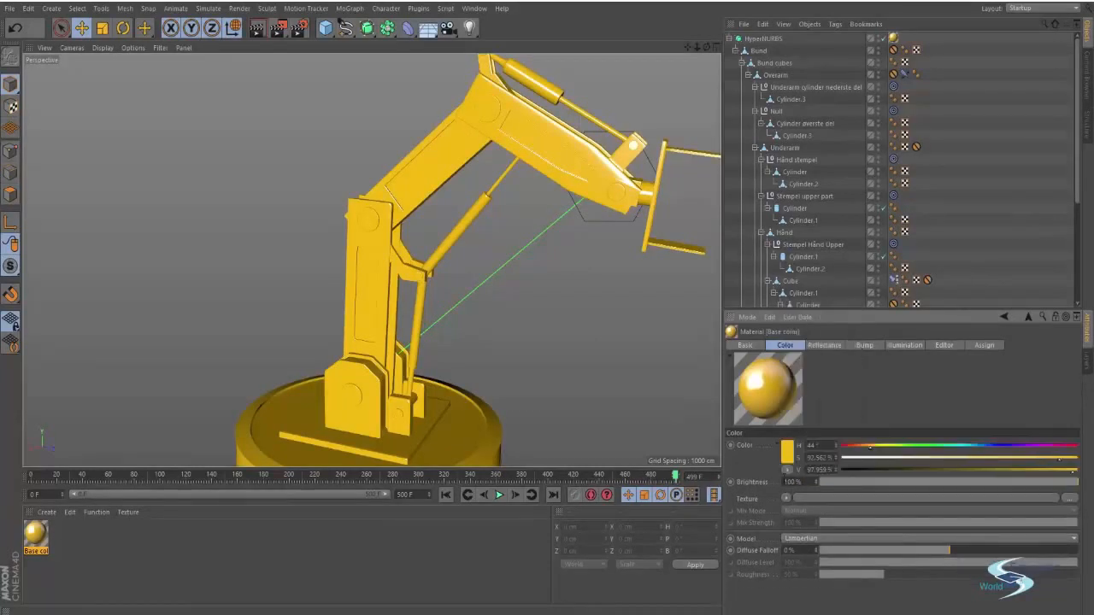
{"action": "left_click", "coordinate": [788, 471]}
{"action": "left_click", "coordinate": [799, 327]}
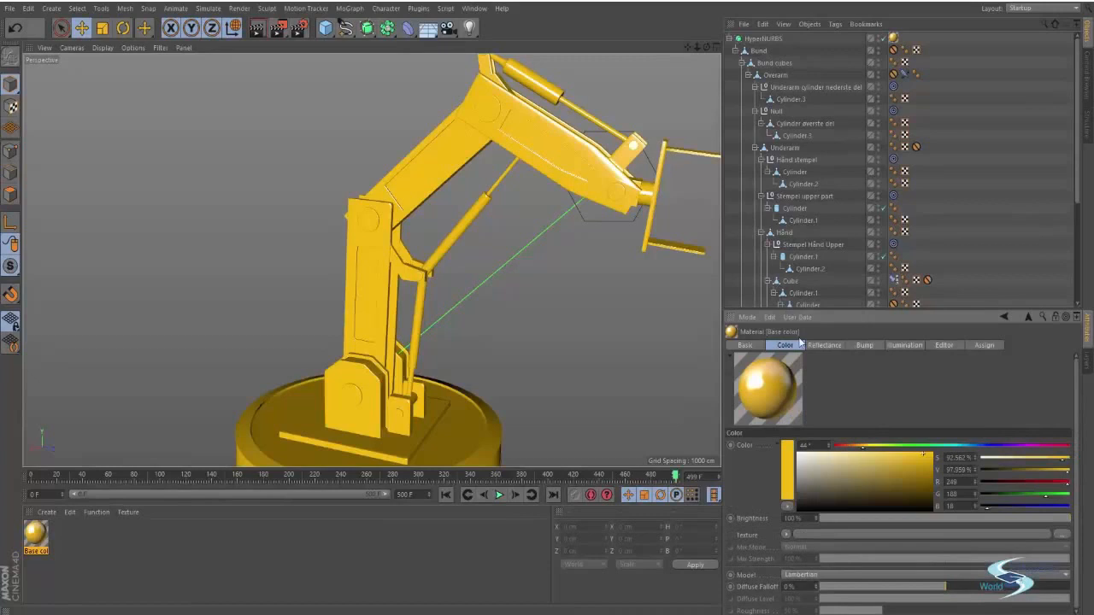
Switch the Base color material's color display to RGB and finally to HSV
{"action": "left_click", "coordinate": [789, 507]}
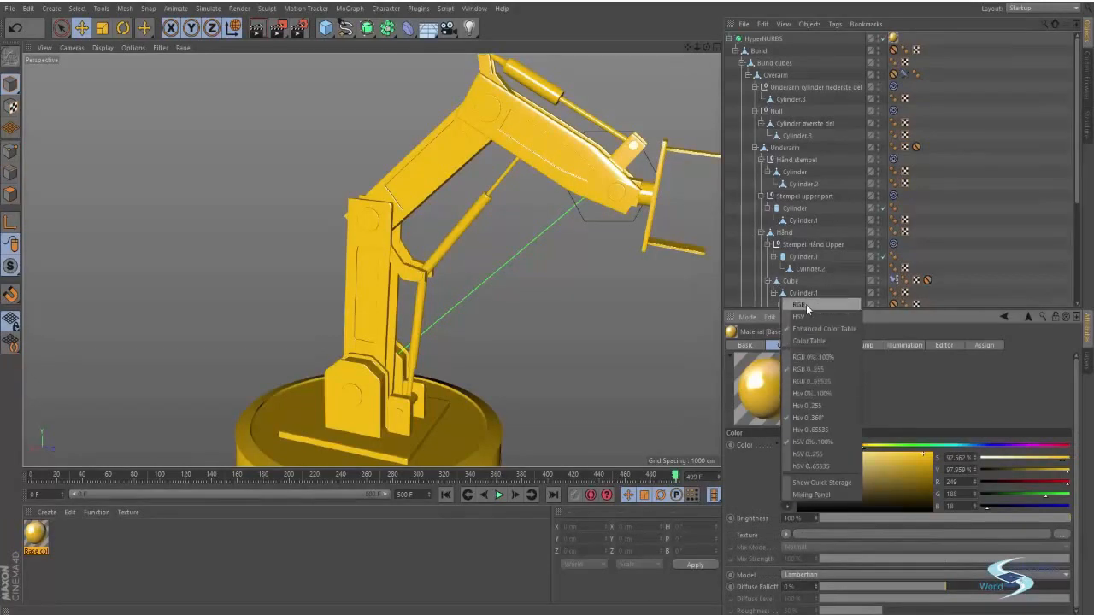
{"action": "left_click", "coordinate": [806, 305]}
{"action": "left_click", "coordinate": [788, 469]}
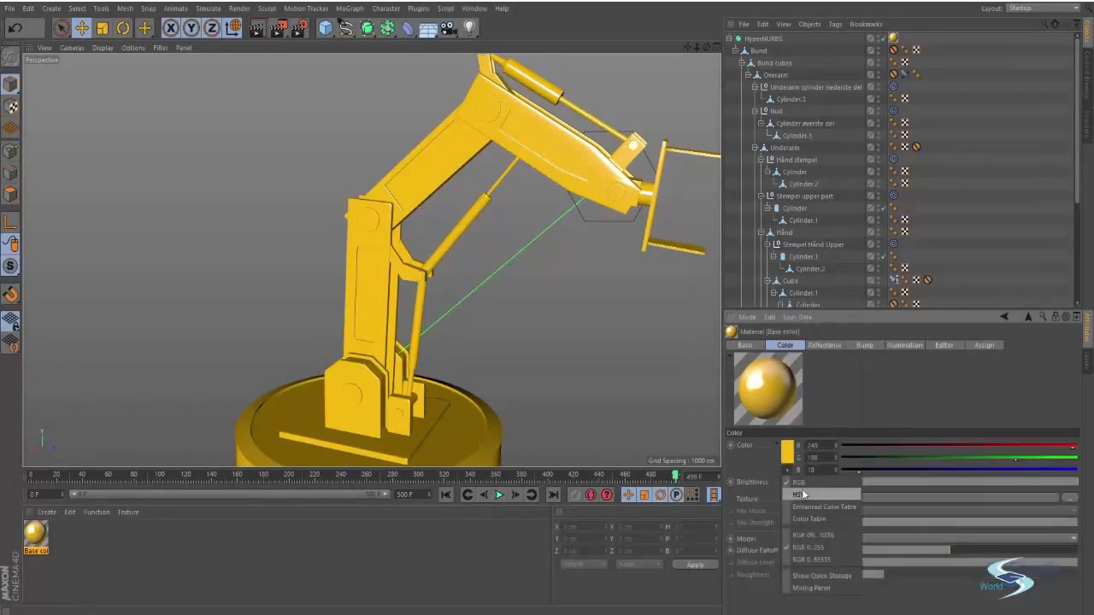
{"action": "left_click", "coordinate": [803, 494]}
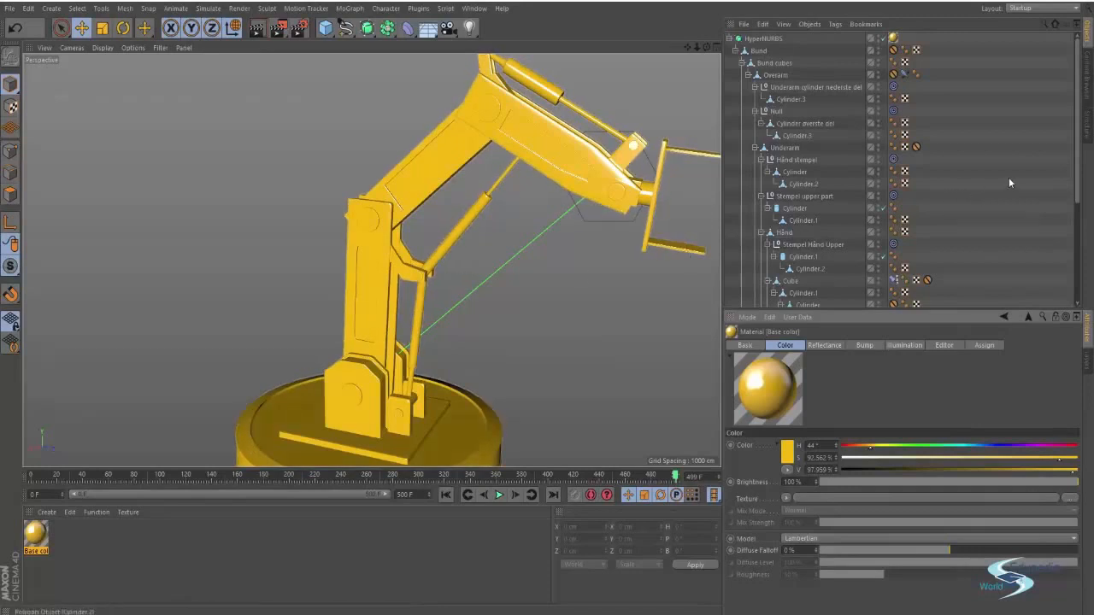
Create a new material, open it for editing and name it Piston base
{"action": "left_click_drag", "start_coordinate": [491, 290], "coordinate": [423, 282], "text": "alt"}
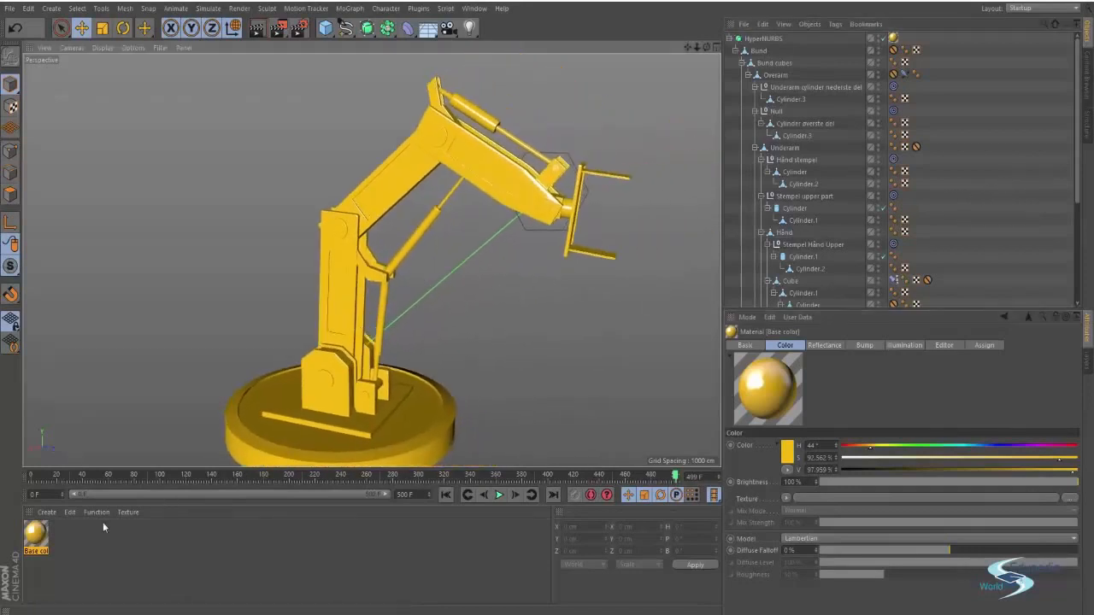
{"action": "double_click", "coordinate": [66, 542]}
{"action": "double_click", "coordinate": [35, 534]}
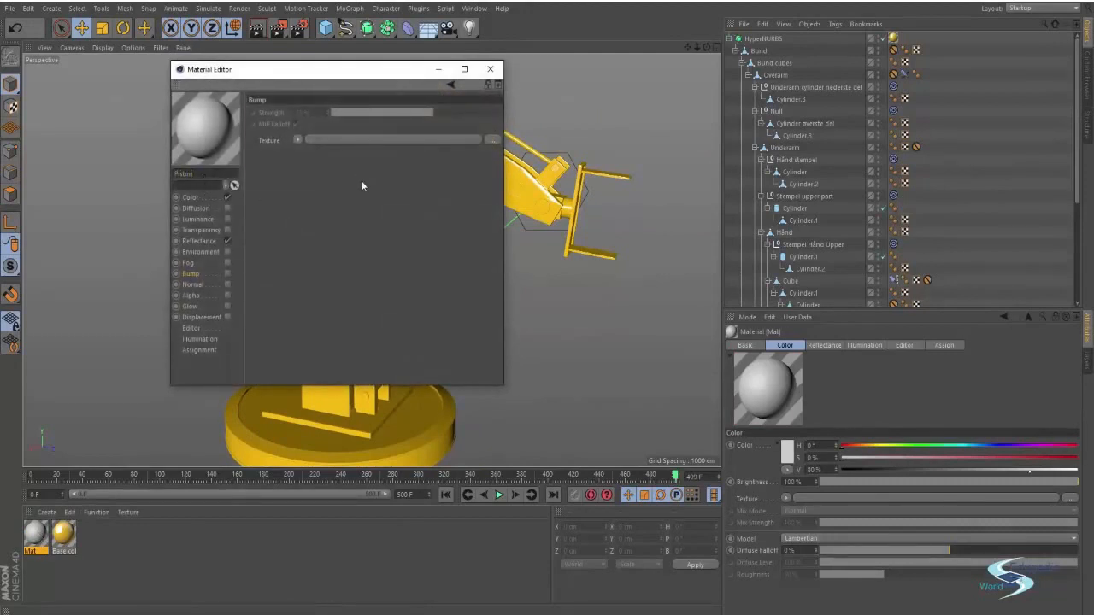
{"action": "key", "text": "Return"}
{"action": "left_click_drag", "start_coordinate": [204, 70], "coordinate": [439, 97]}
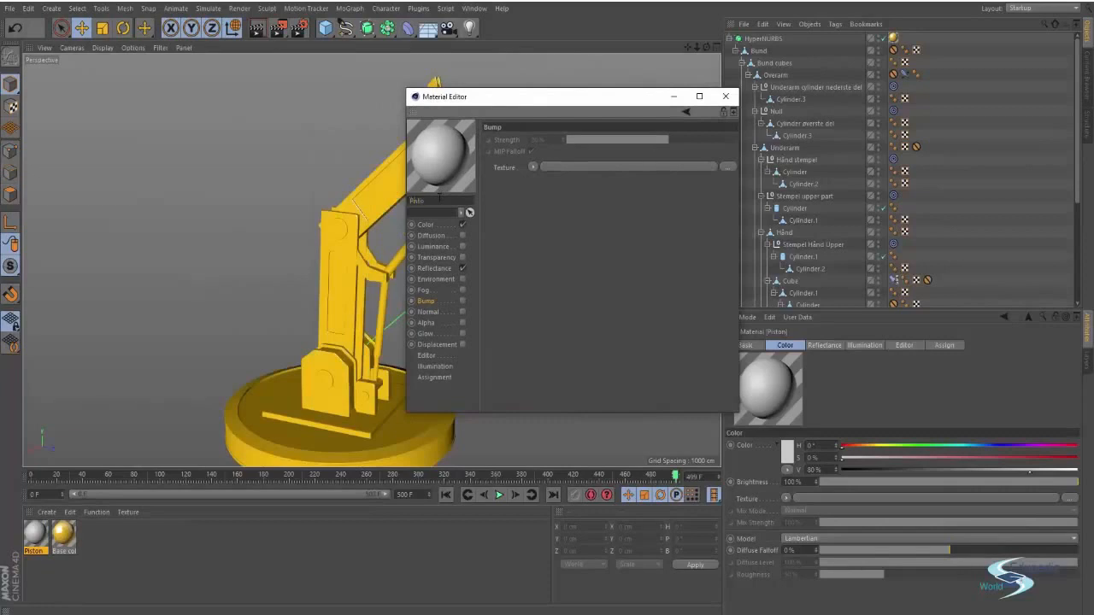
Set the Piston base material's color to a dark blue with hue 215°, saturation about 66% and value about 22%
{"action": "left_click", "coordinate": [435, 226]}
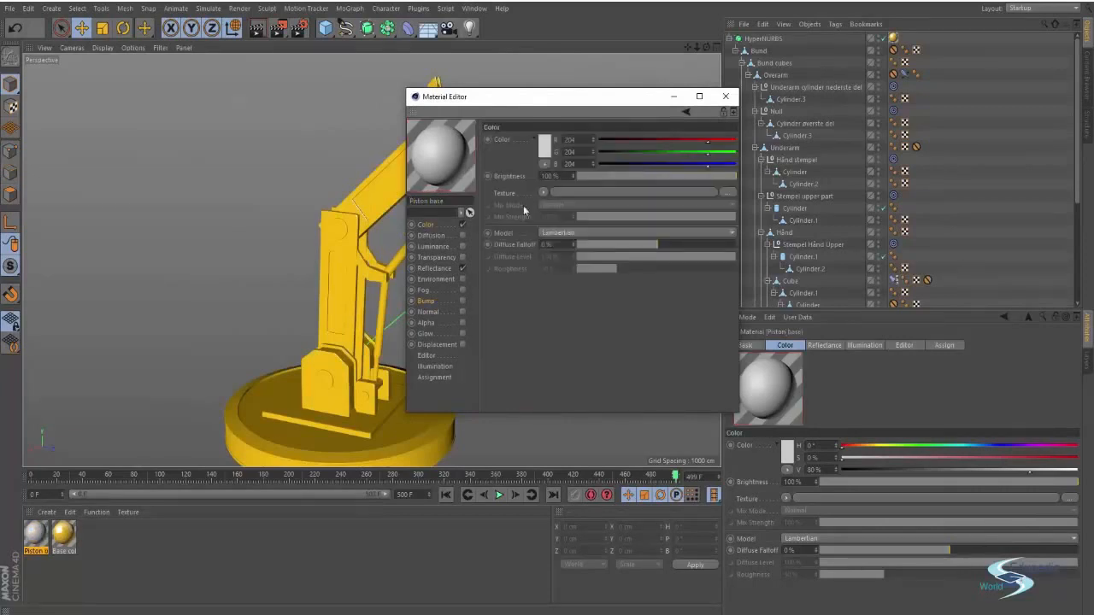
{"action": "left_click", "coordinate": [548, 154]}
{"action": "left_click", "coordinate": [585, 106]}
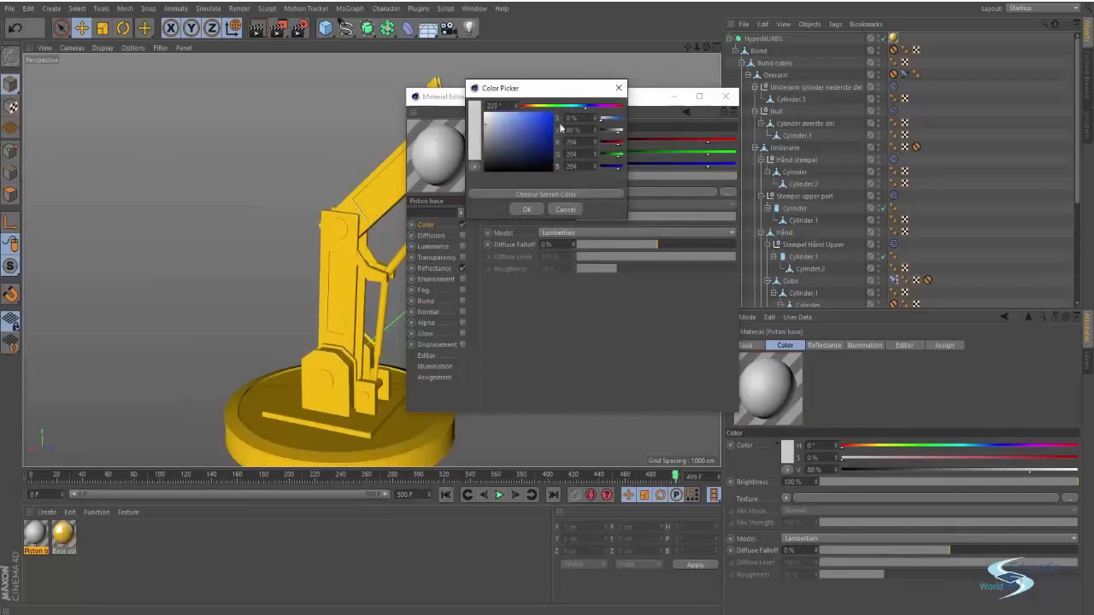
{"action": "left_click", "coordinate": [529, 158]}
{"action": "mouse_move", "coordinate": [529, 159]}
{"action": "left_mouse_down"}
{"action": "mouse_move", "coordinate": [525, 168]}
{"action": "mouse_move", "coordinate": [533, 156]}
{"action": "left_mouse_up"}
{"action": "left_click_drag", "start_coordinate": [586, 108], "coordinate": [584, 111]}
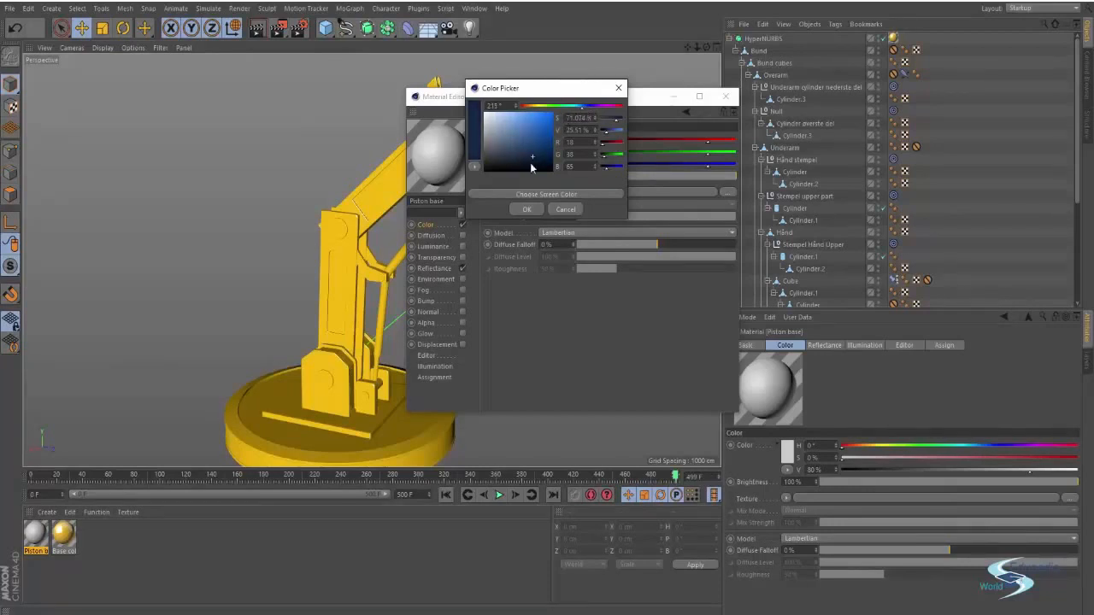
{"action": "left_click_drag", "start_coordinate": [533, 170], "coordinate": [529, 162]}
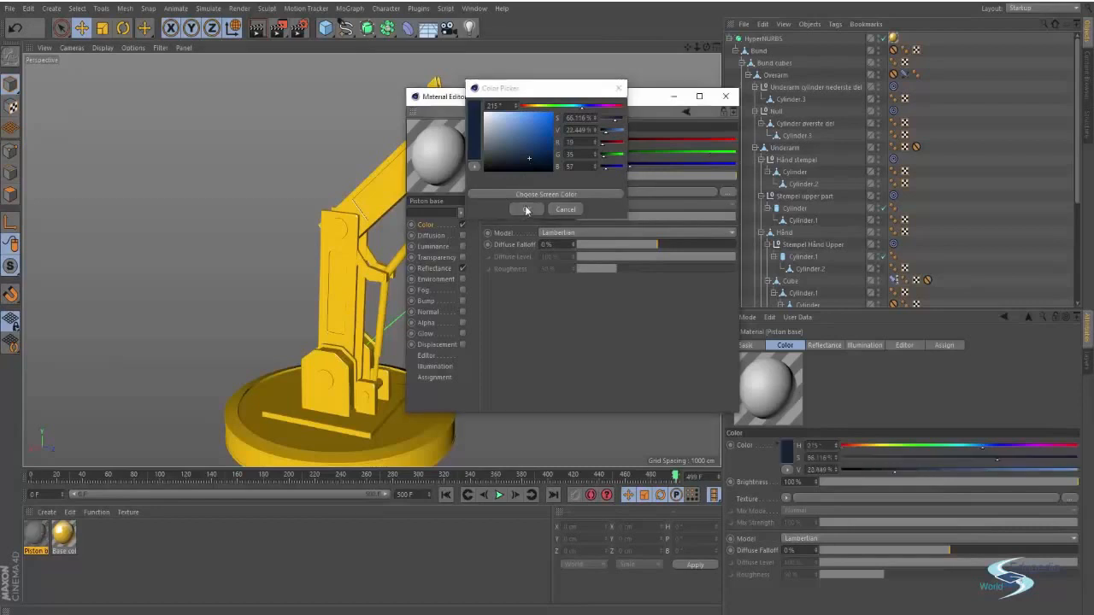
{"action": "left_click", "coordinate": [526, 210]}
Try the Beckmann, GGX, Phong and Ward types on the Piston base material's default specular reflectance layer
{"action": "left_click", "coordinate": [434, 268]}
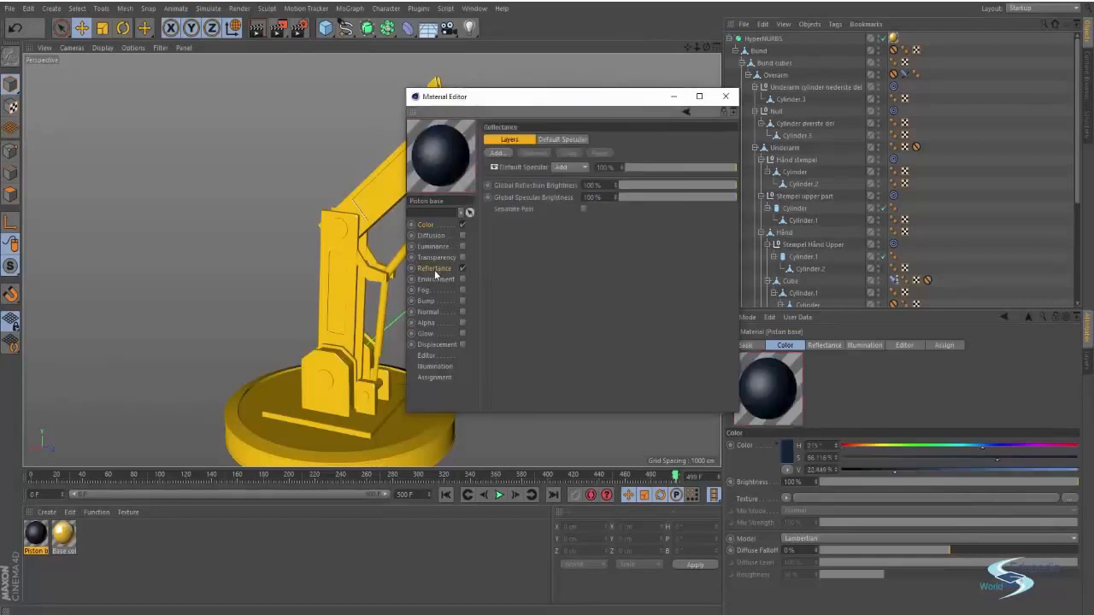
{"action": "left_click", "coordinate": [551, 141]}
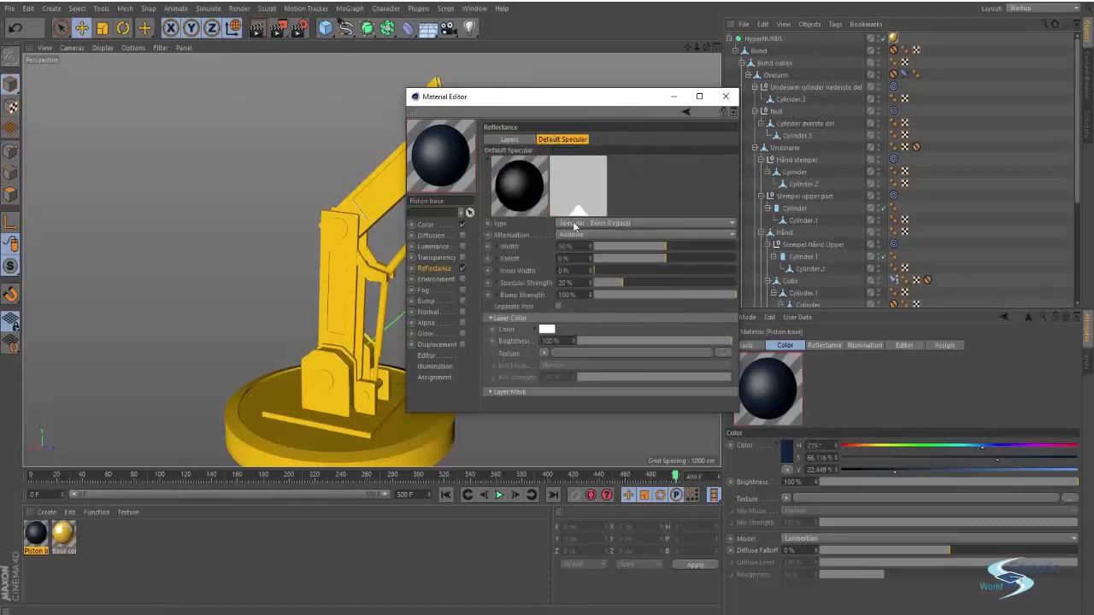
{"action": "left_click", "coordinate": [575, 222]}
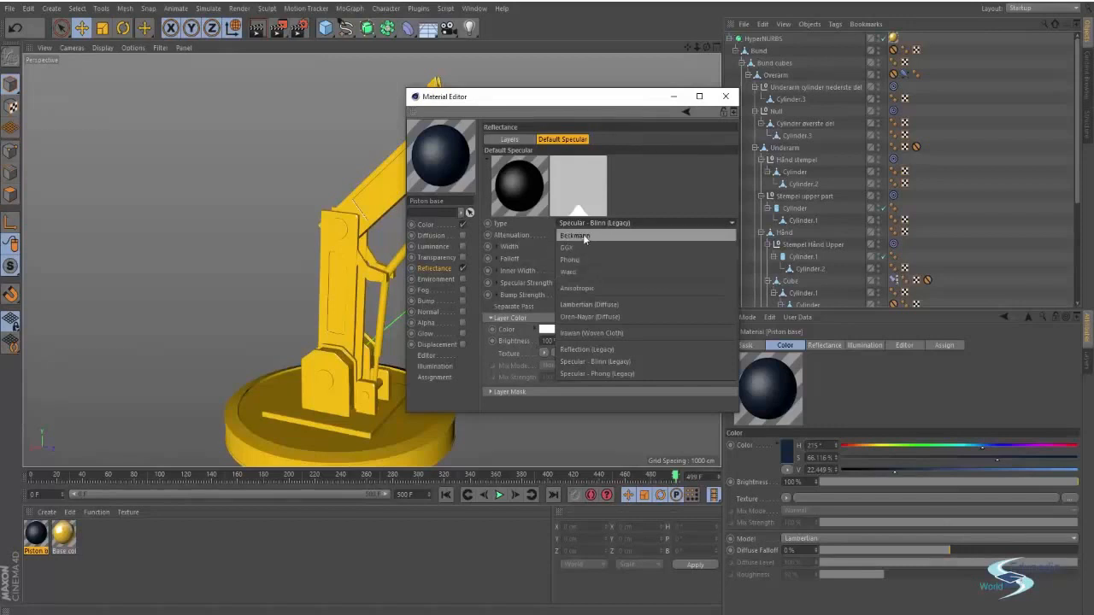
{"action": "left_click", "coordinate": [585, 237]}
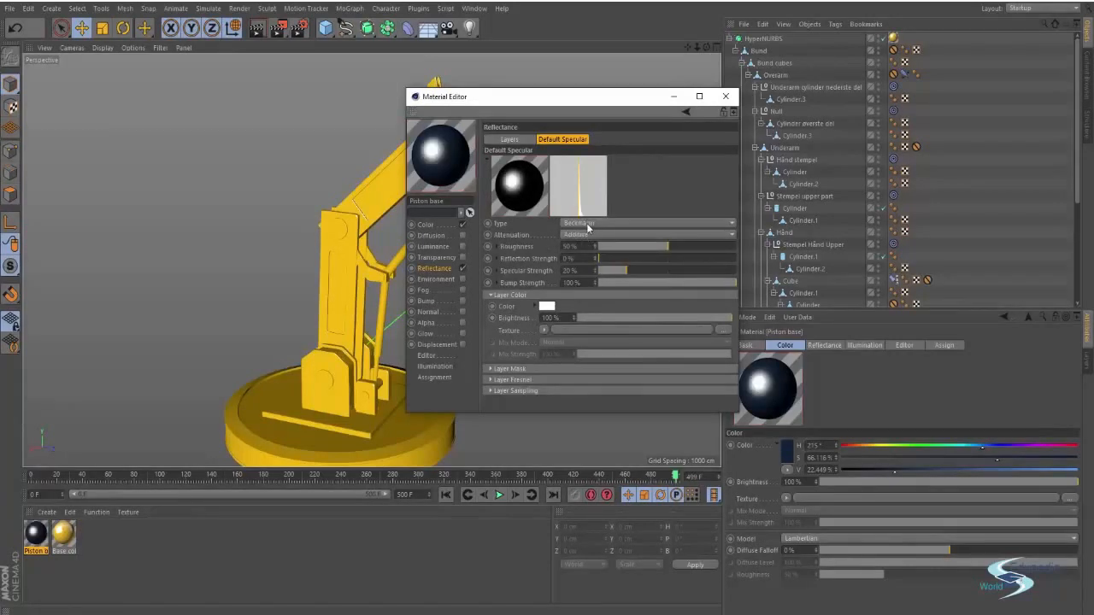
{"action": "left_click", "coordinate": [588, 221]}
{"action": "left_click", "coordinate": [576, 248]}
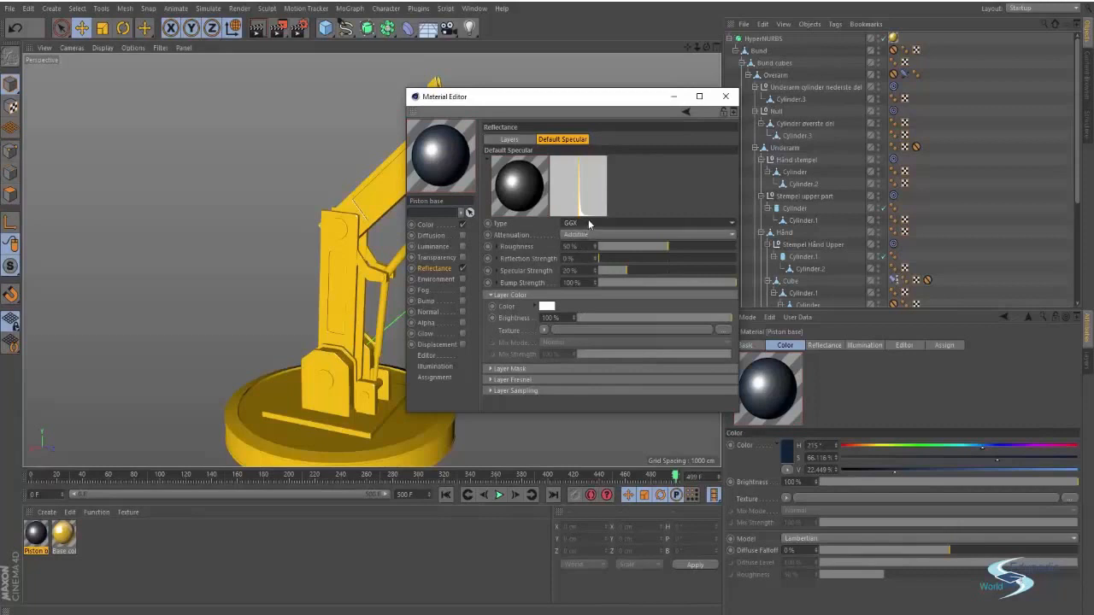
{"action": "left_click", "coordinate": [588, 234]}
{"action": "left_click", "coordinate": [587, 232]}
{"action": "left_click", "coordinate": [588, 224]}
{"action": "left_click", "coordinate": [583, 258]}
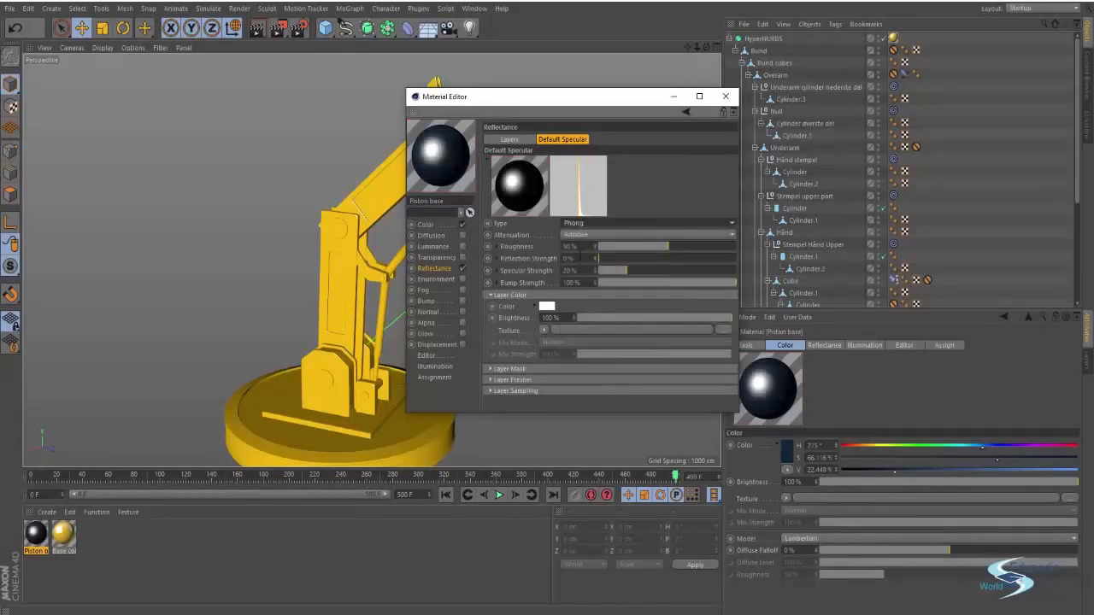
{"action": "left_click", "coordinate": [588, 223]}
{"action": "left_click", "coordinate": [581, 270]}
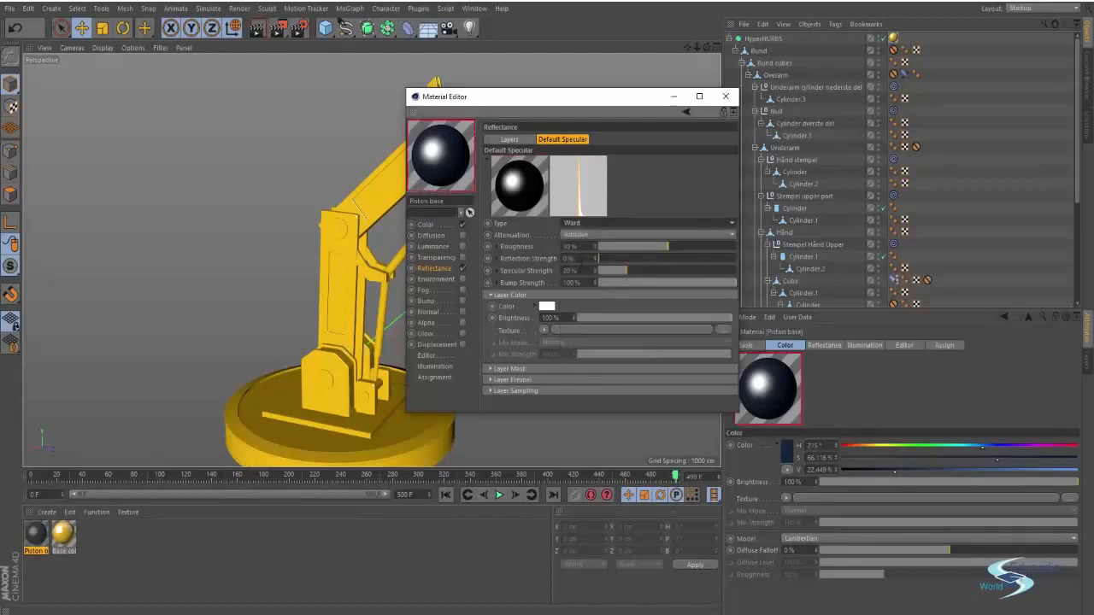
Set the default specular layer's type to GGX, with 44% roughness and about 13% reflection strength
{"action": "left_click", "coordinate": [595, 224]}
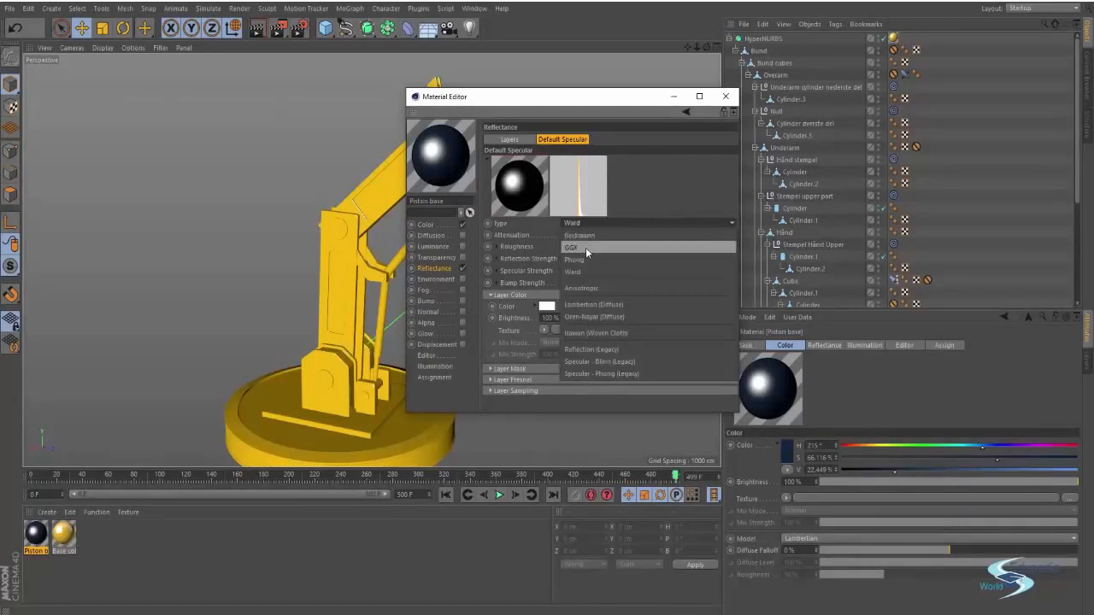
{"action": "left_click", "coordinate": [582, 247]}
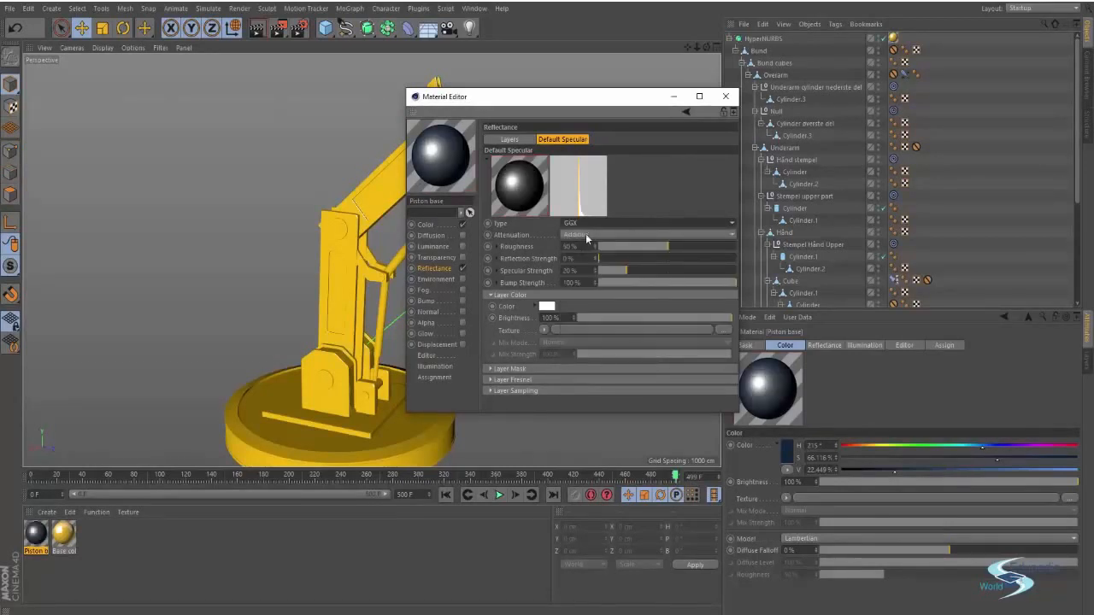
{"action": "left_click_drag", "start_coordinate": [636, 247], "coordinate": [659, 244]}
{"action": "left_click", "coordinate": [615, 258]}
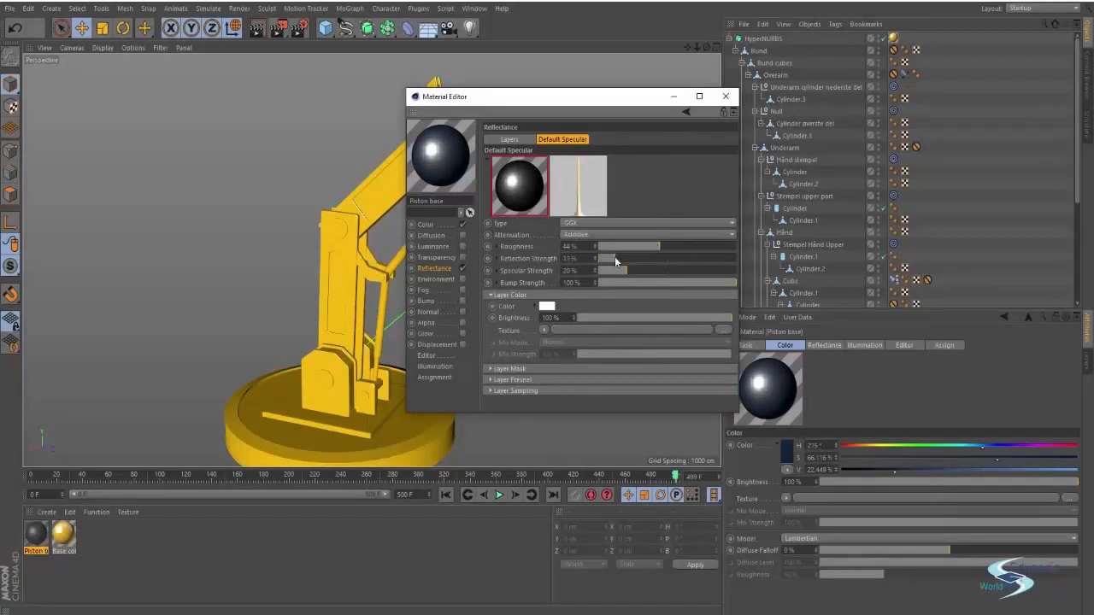
{"action": "left_click_drag", "start_coordinate": [627, 255], "coordinate": [619, 255]}
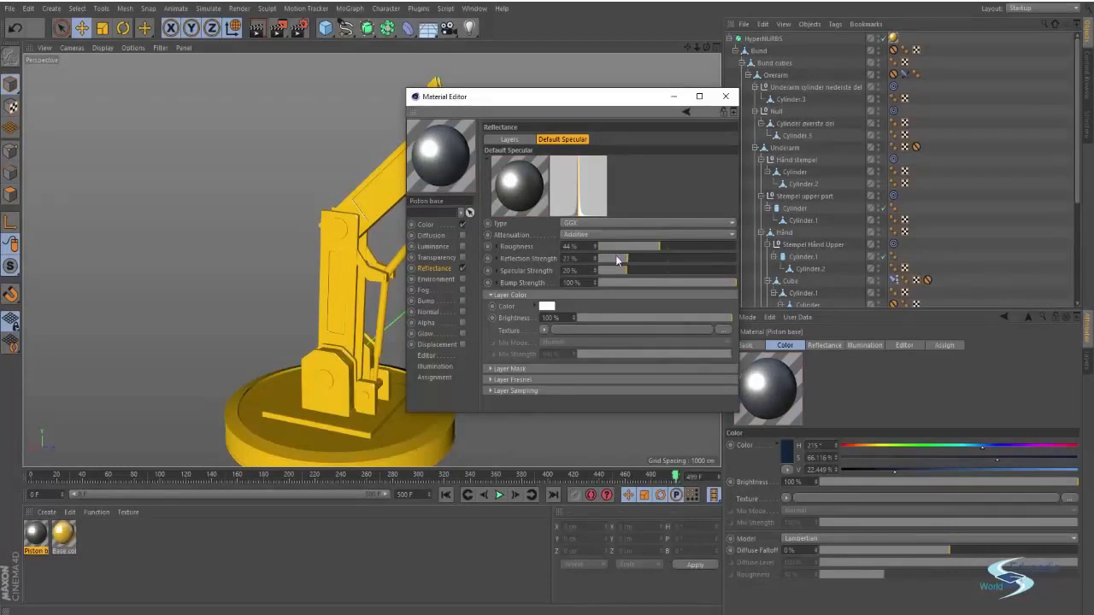
{"action": "left_click", "coordinate": [615, 254]}
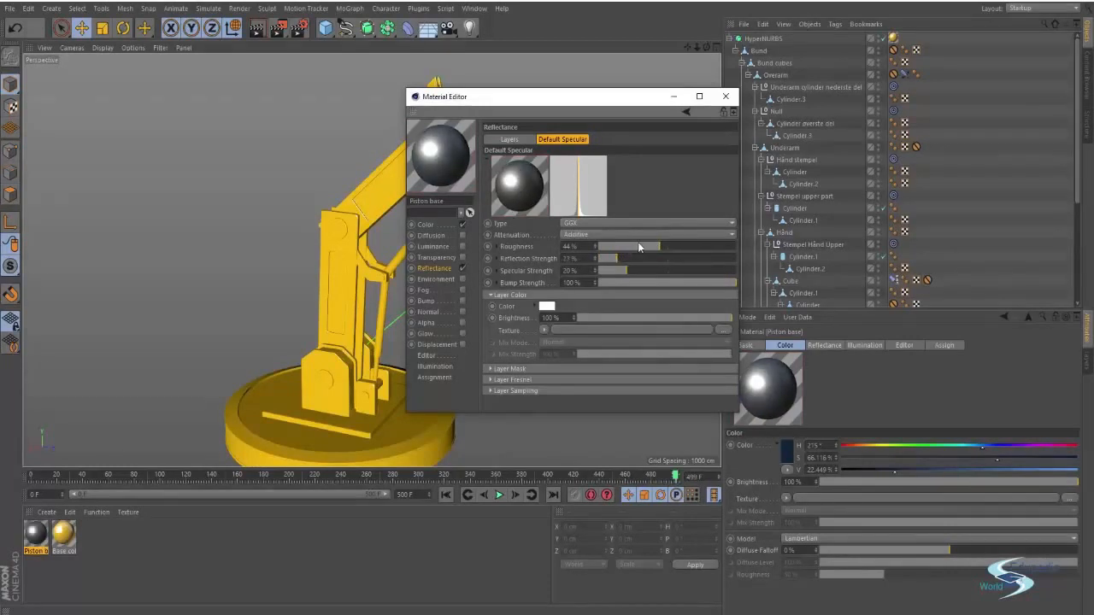
Adjust the specular layer to about 26% roughness and 33% specular strength, and close the material's editor
{"action": "left_click", "coordinate": [642, 245]}
{"action": "left_click", "coordinate": [644, 270]}
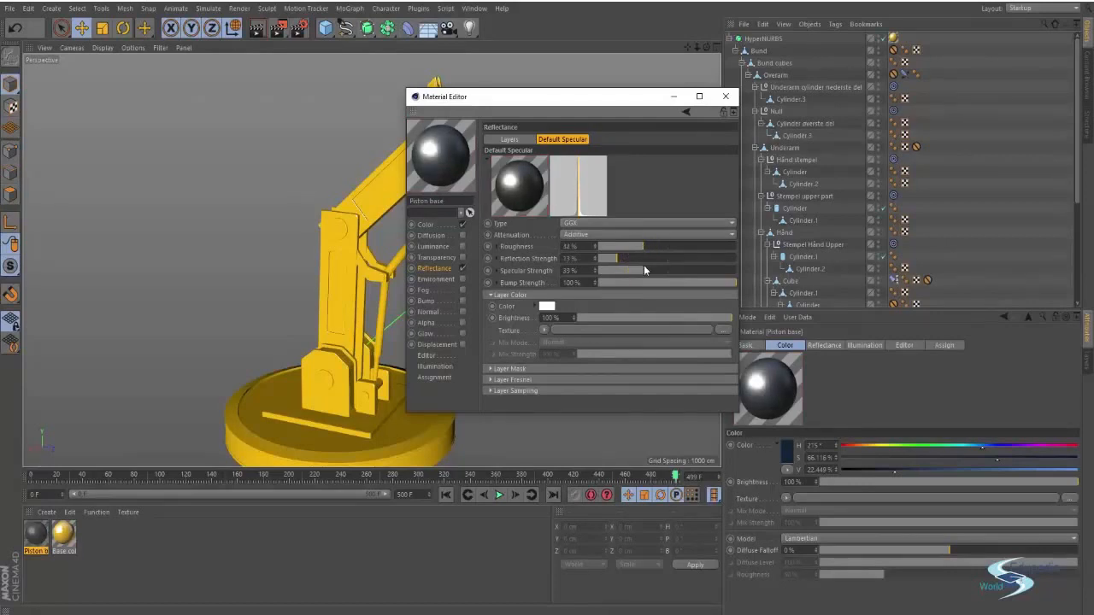
{"action": "left_click", "coordinate": [634, 246]}
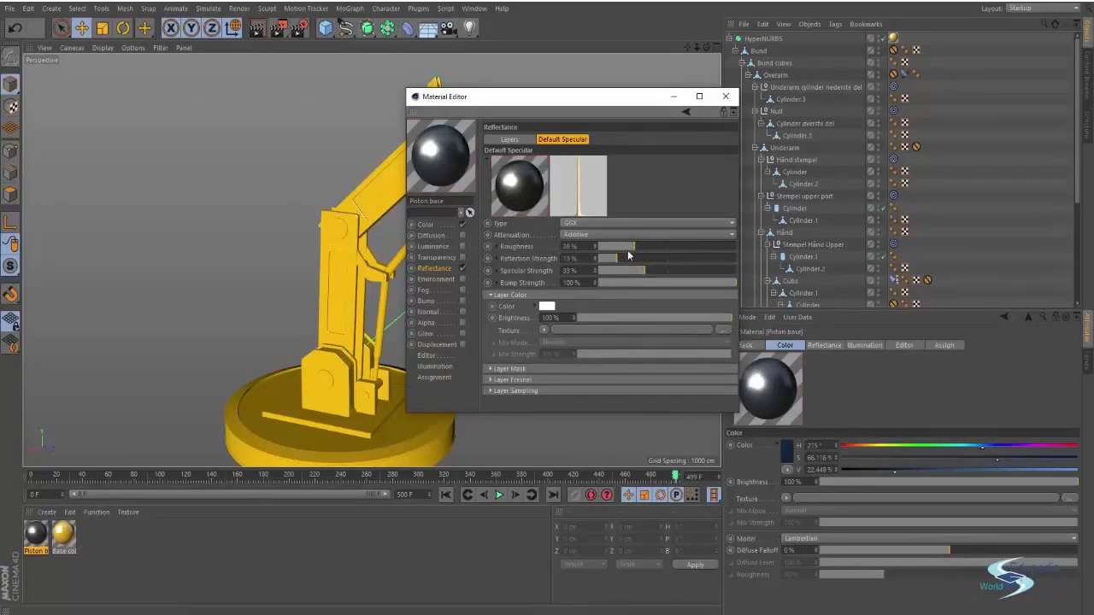
{"action": "left_click", "coordinate": [632, 246]}
{"action": "left_click", "coordinate": [726, 96]}
Apply the Piston base material to both thick cylinders of the lower piston assembly
{"action": "left_click_drag", "start_coordinate": [36, 534], "coordinate": [422, 227]}
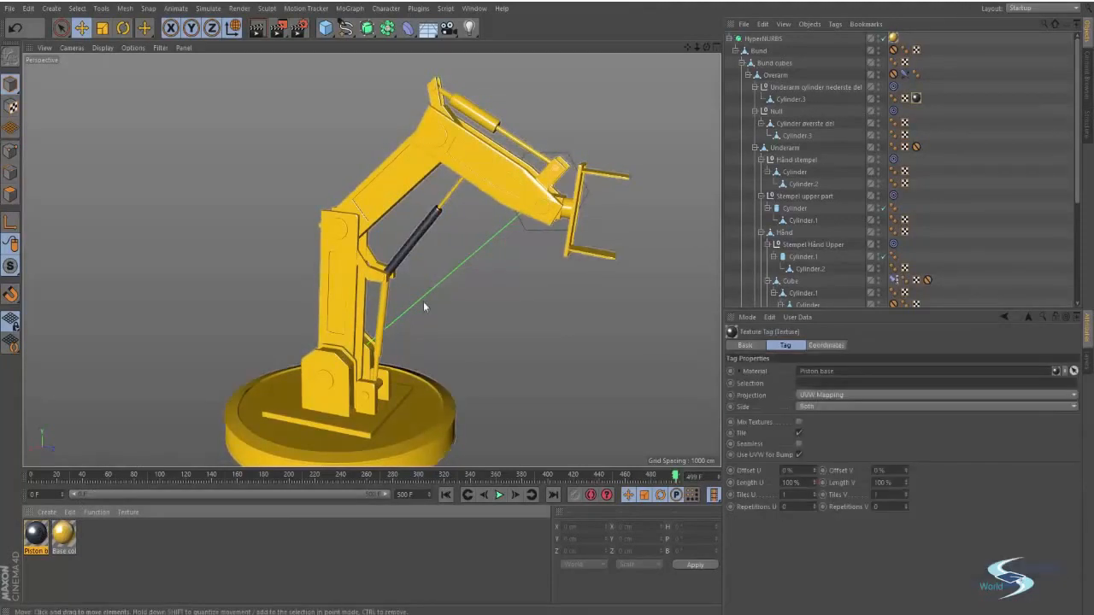
{"action": "left_click_drag", "start_coordinate": [373, 301], "coordinate": [385, 304]}
{"action": "left_click", "coordinate": [491, 315]}
Apply the Piston base material to the thick cylinder of the upper arm's piston
{"action": "middle_click_drag", "start_coordinate": [519, 231], "coordinate": [490, 306], "text": "alt"}
{"action": "scroll", "coordinate": [490, 305], "scroll_direction": "up", "scroll_amount": 2}
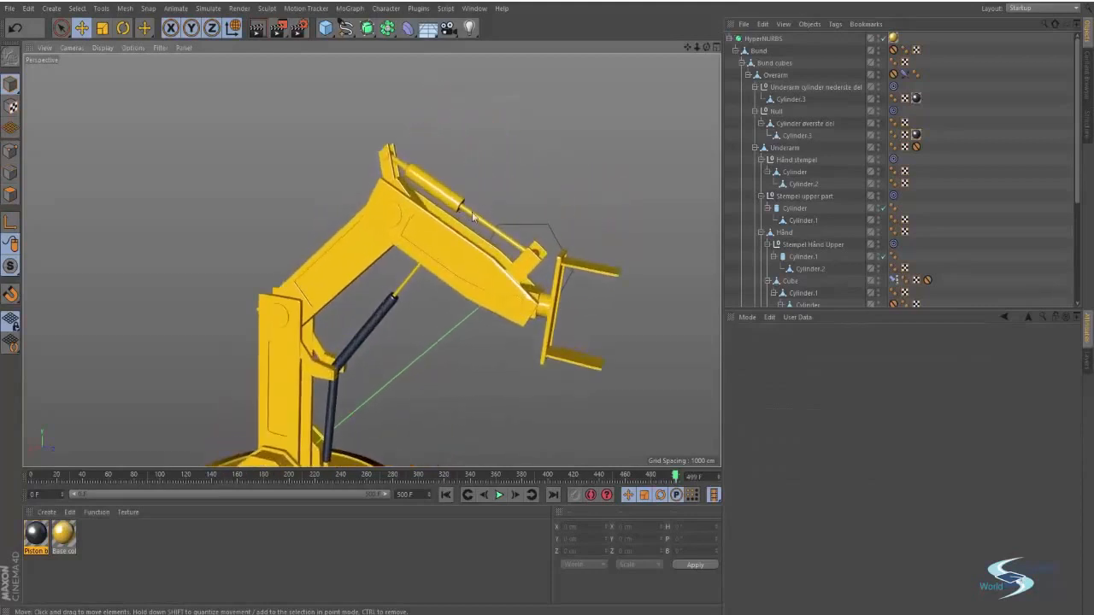
{"action": "left_click_drag", "start_coordinate": [35, 534], "coordinate": [409, 225]}
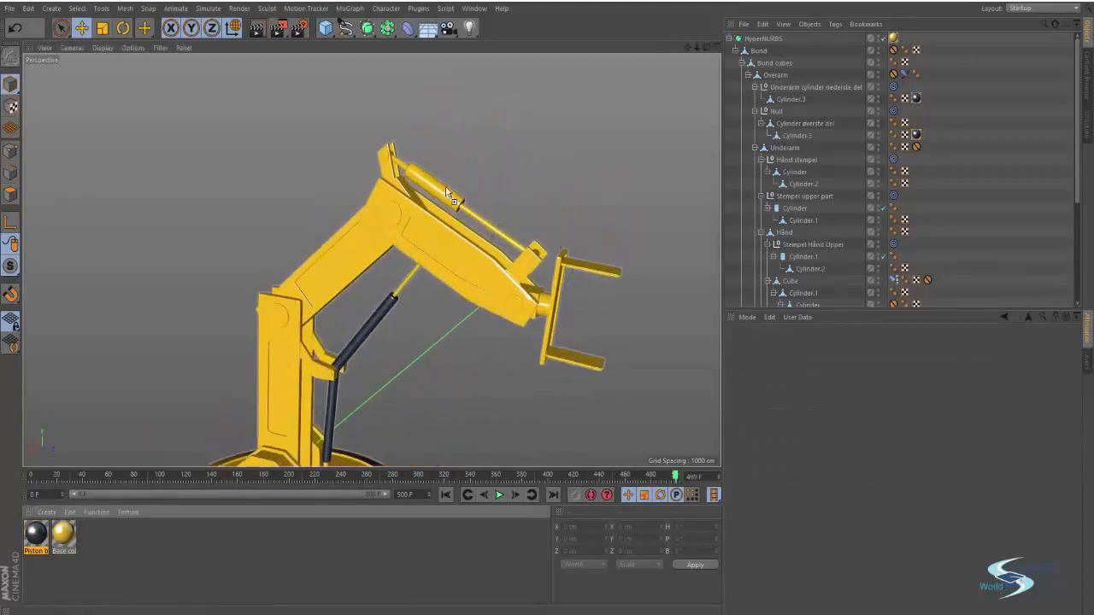
{"action": "left_click_drag", "start_coordinate": [446, 192], "coordinate": [465, 239]}
{"action": "left_click", "coordinate": [466, 155]}
Cut an edge loop around the thin neck of the upper piston's thick cylinder, close to where it meets the body
{"action": "scroll", "coordinate": [447, 141], "scroll_direction": "up", "scroll_amount": 4}
{"action": "scroll", "coordinate": [424, 157], "scroll_direction": "up", "scroll_amount": 2}
{"action": "left_click_drag", "start_coordinate": [424, 156], "coordinate": [453, 240], "text": "alt"}
{"action": "left_click", "coordinate": [460, 244]}
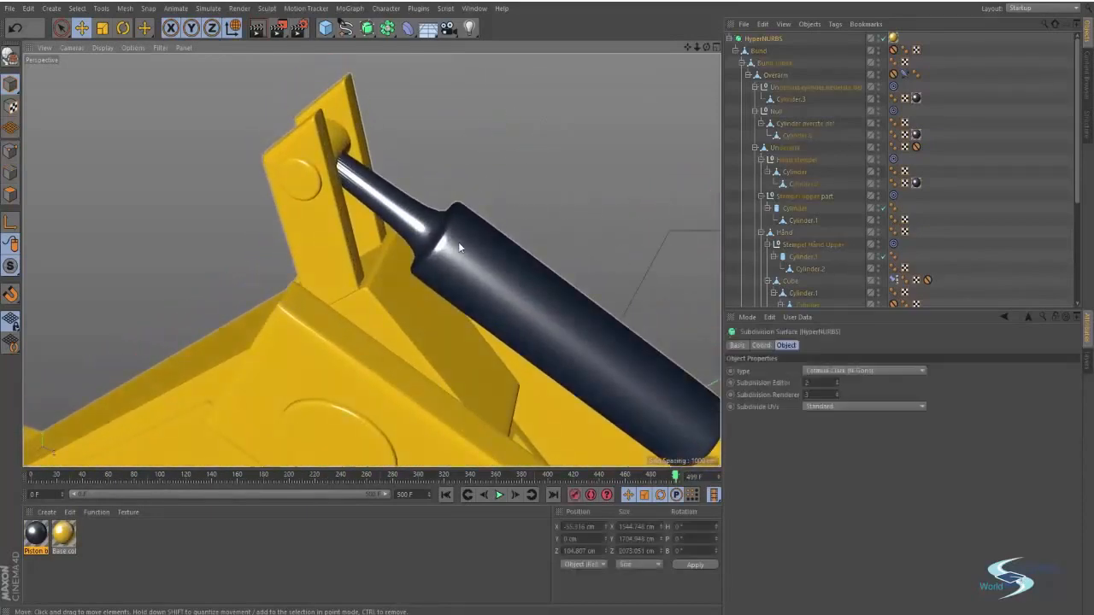
{"action": "left_click", "coordinate": [462, 258]}
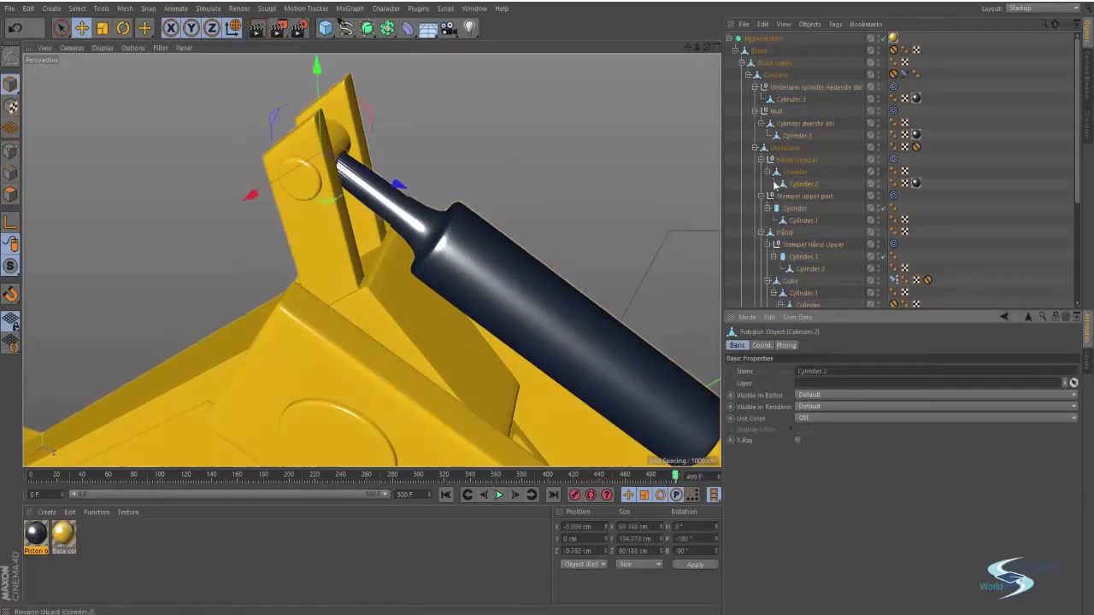
{"action": "left_click", "coordinate": [11, 194]}
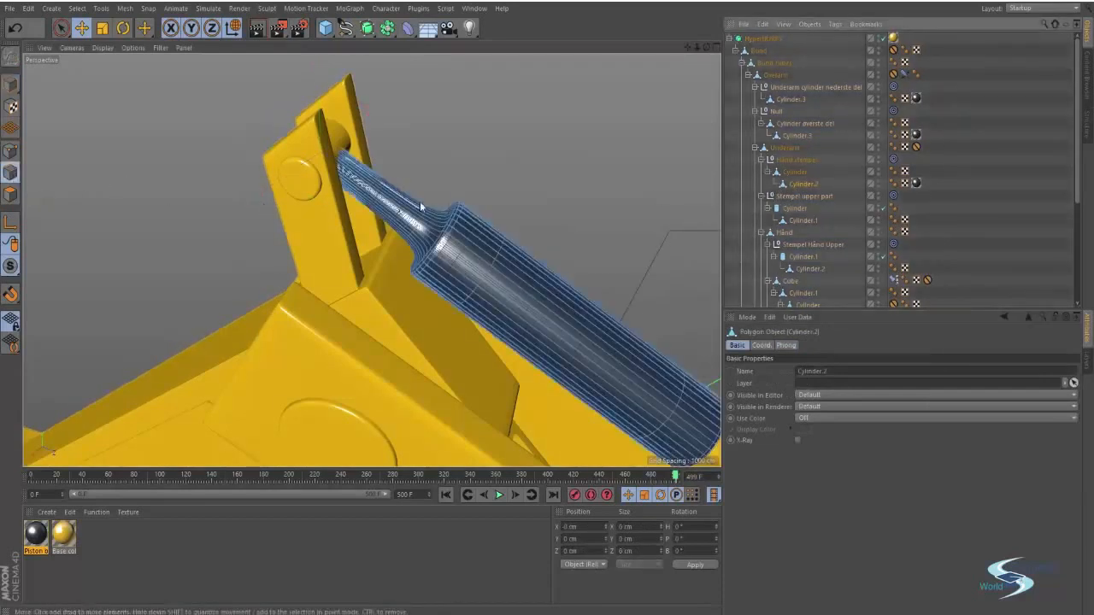
{"action": "left_click_drag", "start_coordinate": [421, 206], "coordinate": [426, 214], "text": "alt"}
{"action": "key", "text": "k"}
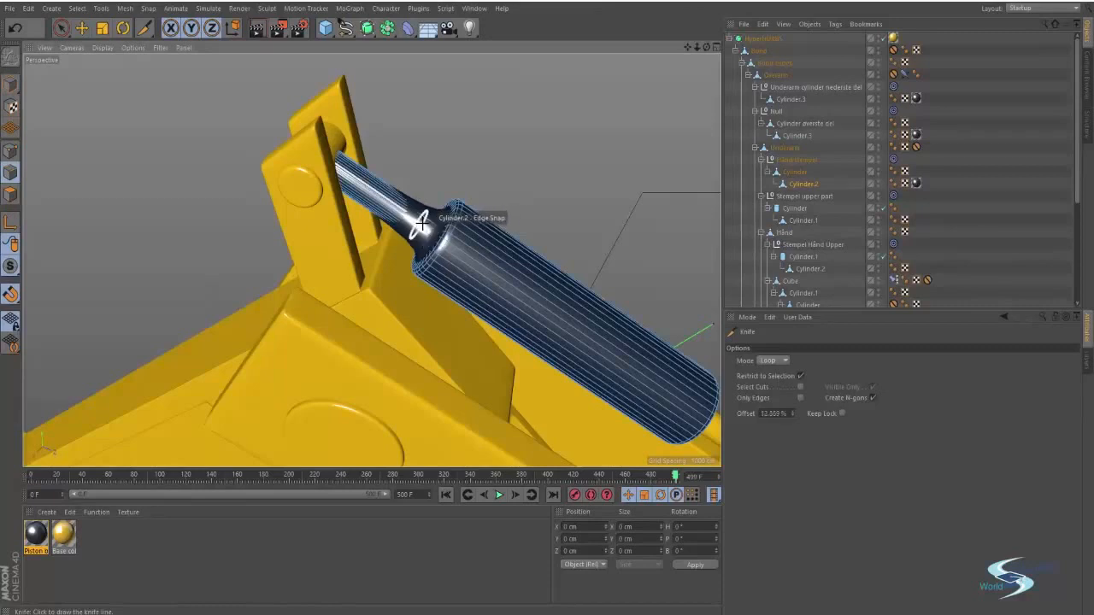
{"action": "left_click", "coordinate": [422, 224]}
Cut another edge loop near the far end of the same cylinder's neck, by the mounting brackets, and clear the selection
{"action": "left_click_drag", "start_coordinate": [419, 219], "coordinate": [389, 180], "text": "alt"}
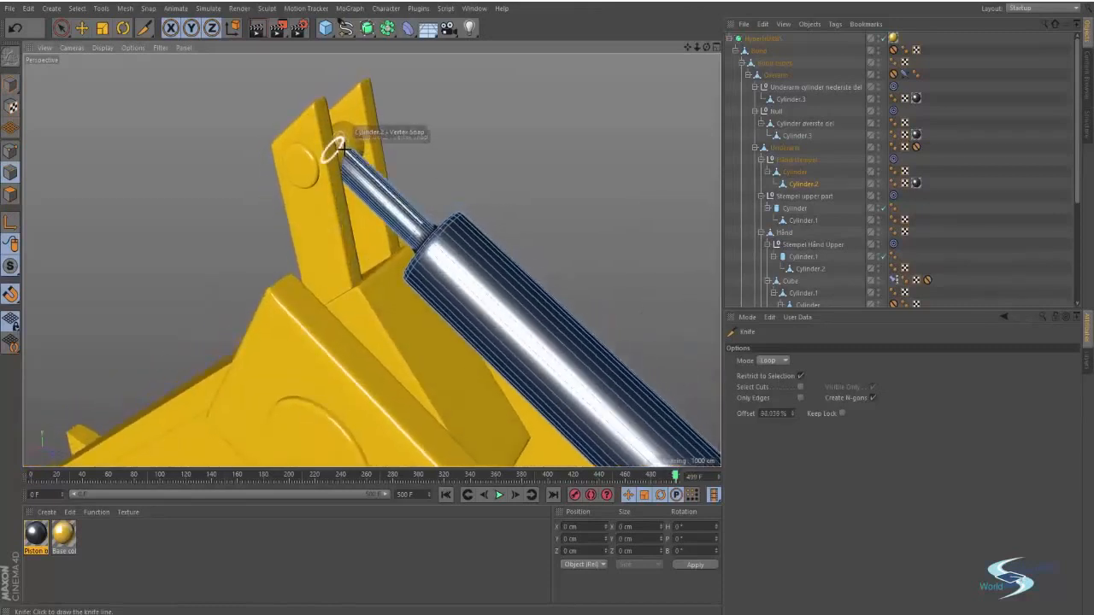
{"action": "scroll", "coordinate": [382, 129], "scroll_direction": "up", "scroll_amount": 3}
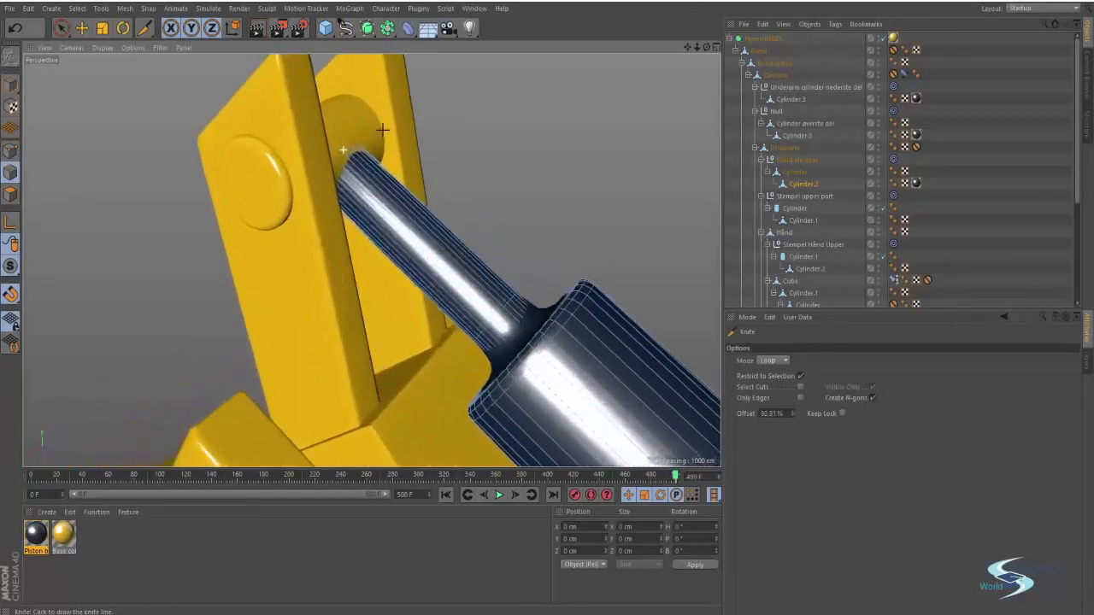
{"action": "left_click_drag", "start_coordinate": [382, 129], "coordinate": [359, 149], "text": "alt"}
{"action": "left_click", "coordinate": [356, 149]}
{"action": "scroll", "coordinate": [359, 147], "scroll_direction": "down", "scroll_amount": 3}
{"action": "left_click_drag", "start_coordinate": [444, 162], "coordinate": [492, 205], "text": "alt"}
{"action": "key", "text": "e"}
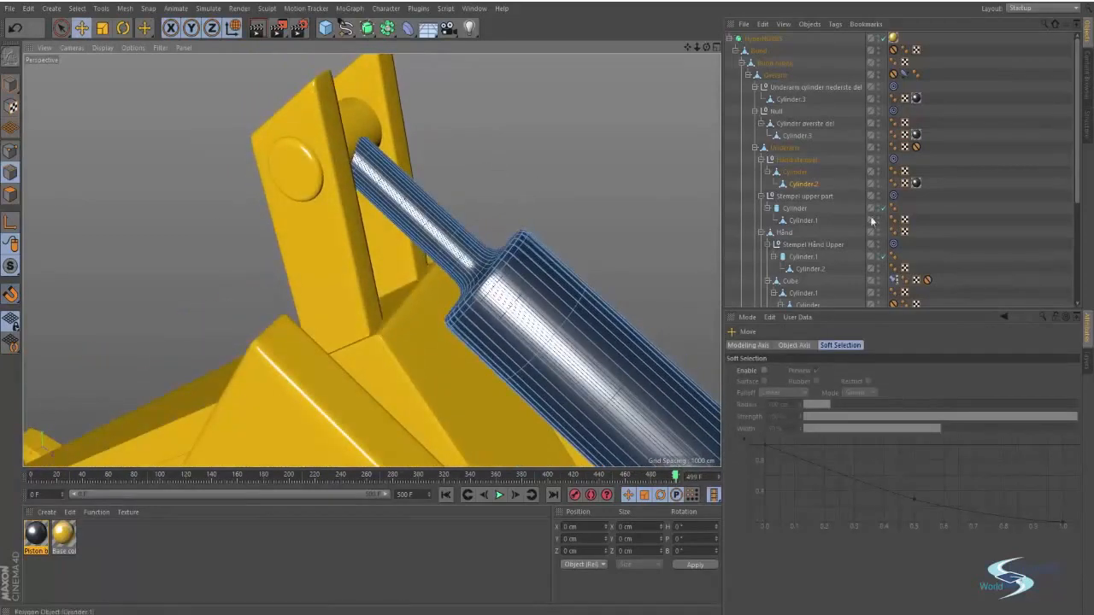
{"action": "left_click", "coordinate": [696, 243]}
{"action": "left_click_drag", "start_coordinate": [696, 243], "coordinate": [483, 263], "text": "alt"}
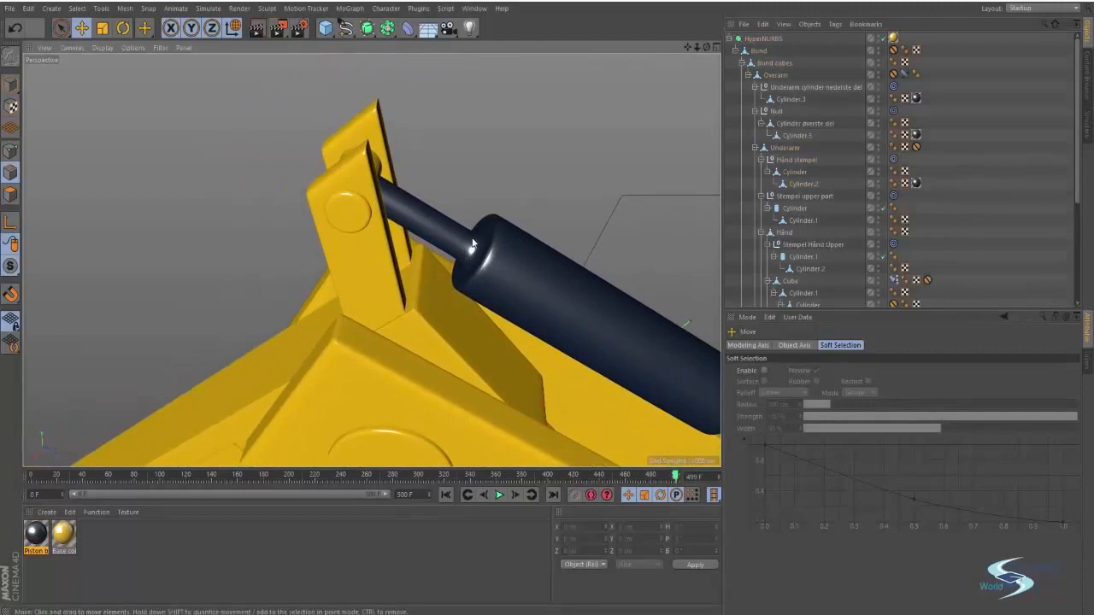
Examine the upper piston, its thin rod and the arm's lower pistons and base from several angles
{"action": "left_click_drag", "start_coordinate": [473, 245], "coordinate": [412, 187], "text": "alt"}
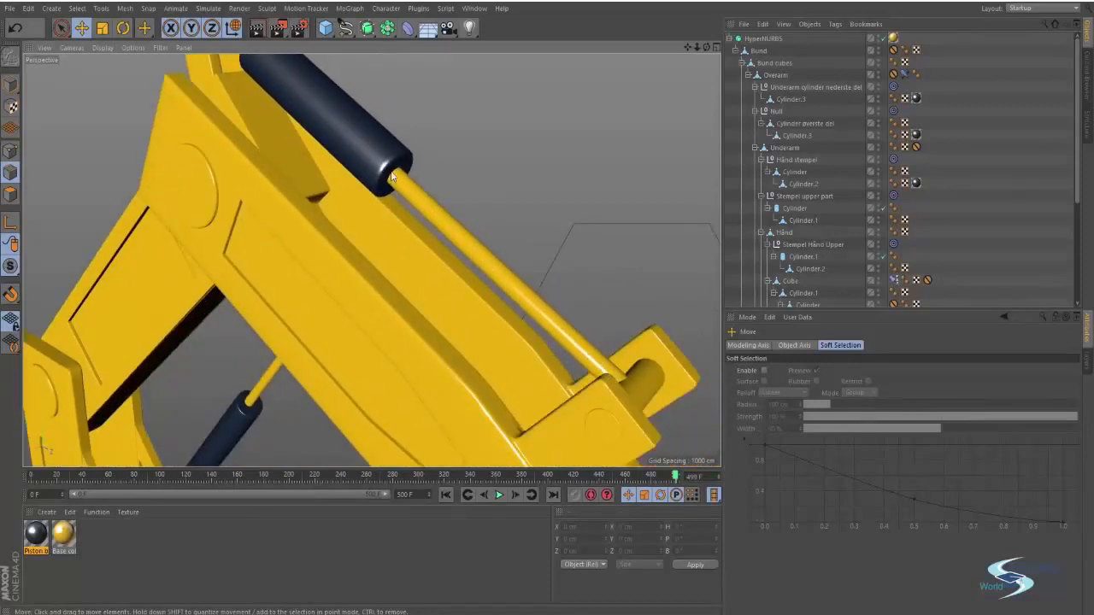
{"action": "left_click_drag", "start_coordinate": [365, 184], "coordinate": [415, 248], "text": "alt"}
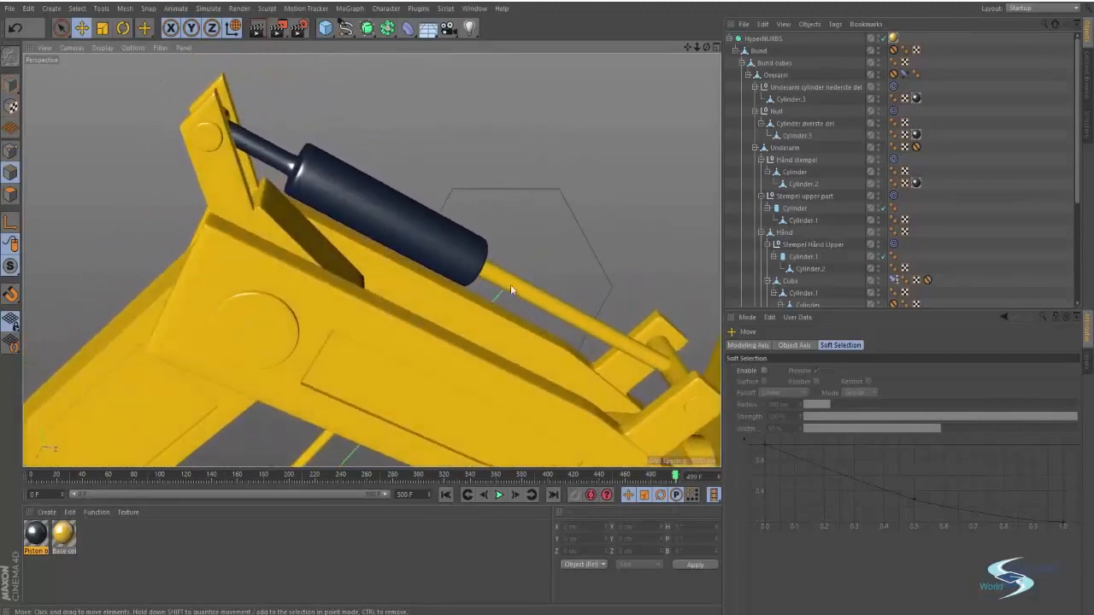
{"action": "left_click_drag", "start_coordinate": [653, 365], "coordinate": [448, 247], "text": "alt"}
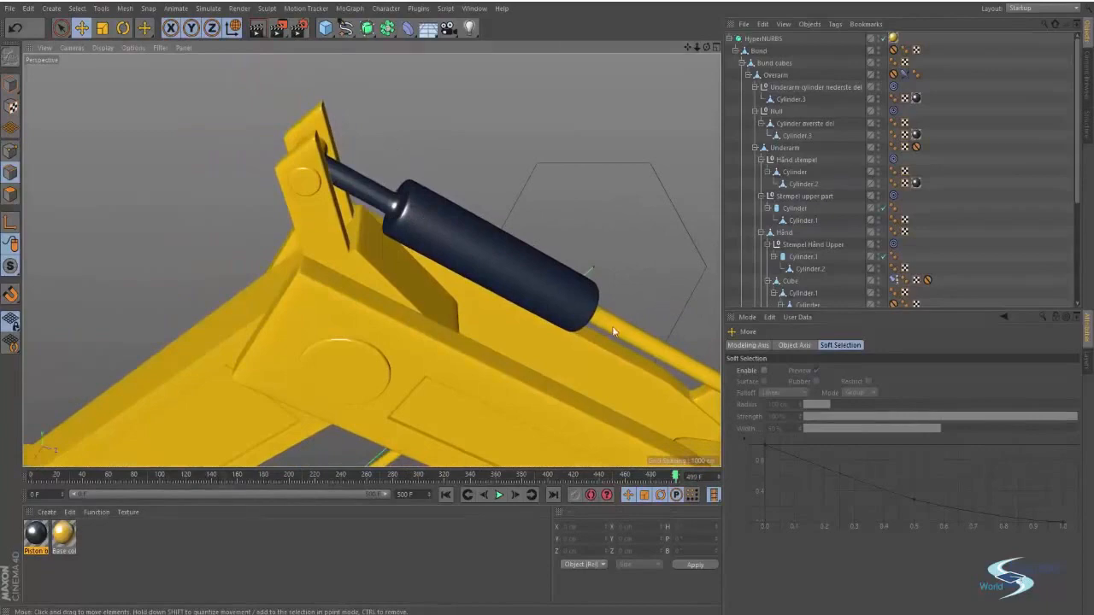
{"action": "left_click_drag", "start_coordinate": [648, 342], "coordinate": [418, 244], "text": "alt"}
{"action": "right_click_drag", "start_coordinate": [367, 202], "coordinate": [361, 269], "text": "alt"}
{"action": "middle_click_drag", "start_coordinate": [361, 270], "coordinate": [359, 162], "text": "alt"}
{"action": "left_click_drag", "start_coordinate": [359, 162], "coordinate": [332, 266], "text": "alt"}
{"action": "right_click_drag", "start_coordinate": [332, 266], "coordinate": [308, 329], "text": "alt"}
{"action": "middle_click_drag", "start_coordinate": [308, 329], "coordinate": [325, 198], "text": "alt"}
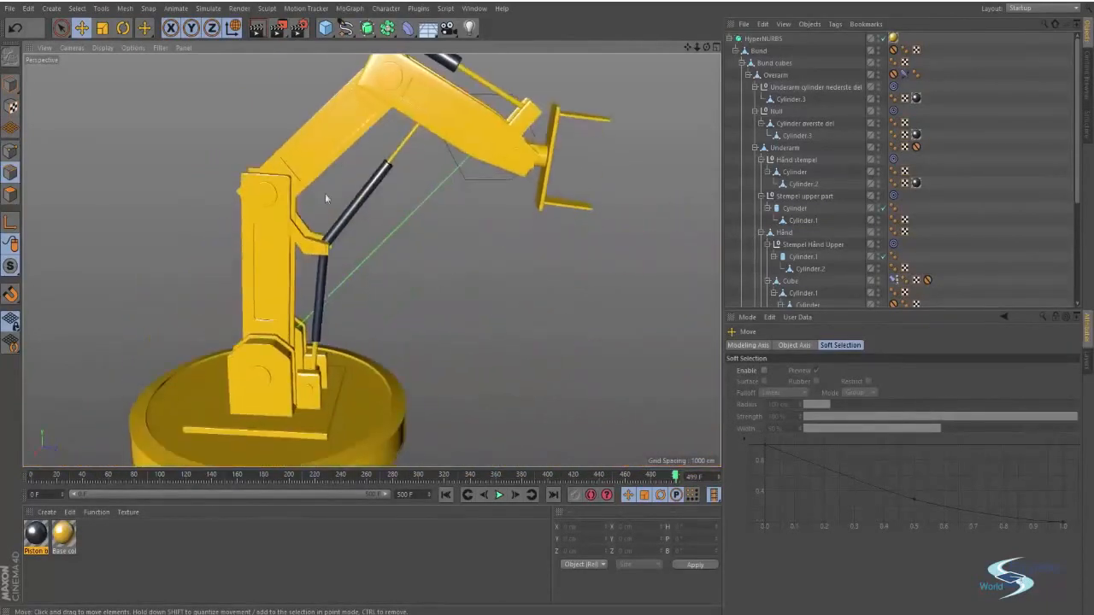
{"action": "right_click_drag", "start_coordinate": [324, 245], "coordinate": [406, 206], "text": "alt"}
{"action": "left_click_drag", "start_coordinate": [336, 201], "coordinate": [256, 237], "text": "alt"}
{"action": "right_click_drag", "start_coordinate": [264, 271], "coordinate": [186, 365], "text": "alt"}
{"action": "middle_click_drag", "start_coordinate": [210, 334], "coordinate": [385, 301], "text": "alt"}
{"action": "right_click_drag", "start_coordinate": [384, 301], "coordinate": [393, 321], "text": "alt"}
{"action": "left_click_drag", "start_coordinate": [393, 321], "coordinate": [403, 246], "text": "alt"}
{"action": "middle_click_drag", "start_coordinate": [403, 246], "coordinate": [409, 327], "text": "alt"}
{"action": "left_click_drag", "start_coordinate": [409, 328], "coordinate": [454, 280], "text": "alt"}
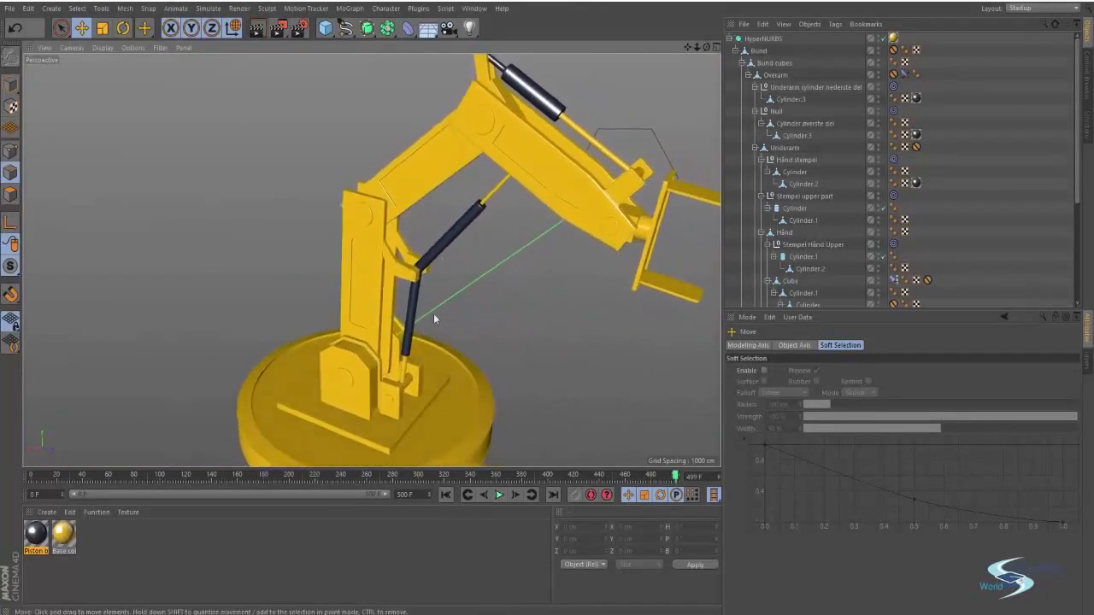
{"action": "left_click_drag", "start_coordinate": [500, 187], "coordinate": [587, 212], "text": "alt"}
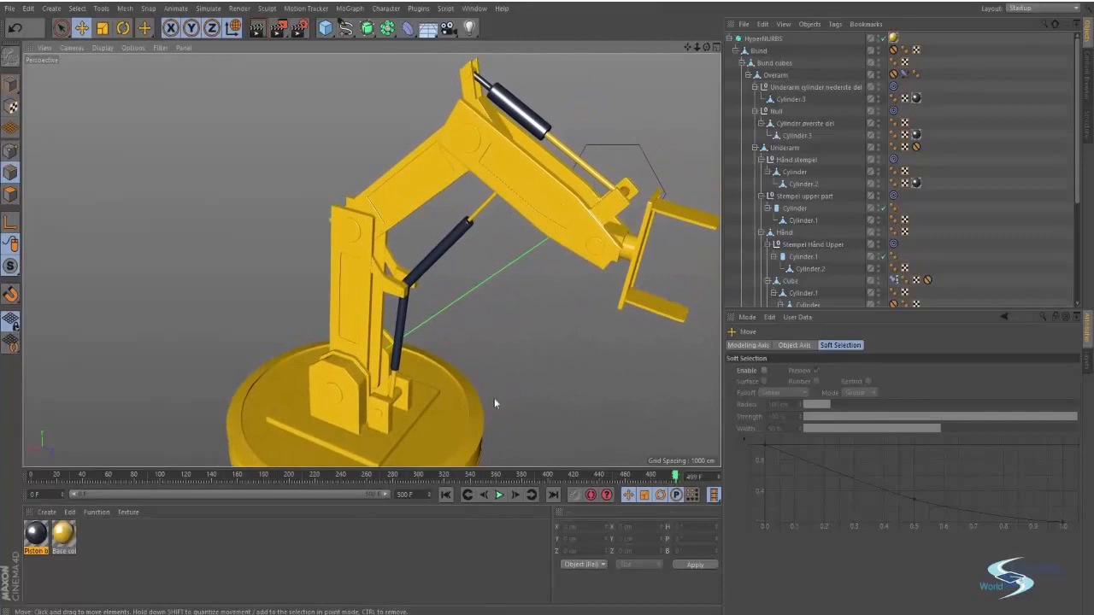
Create a new material named Metal and set its color to a light grey, RGB 184
{"action": "double_click", "coordinate": [98, 534]}
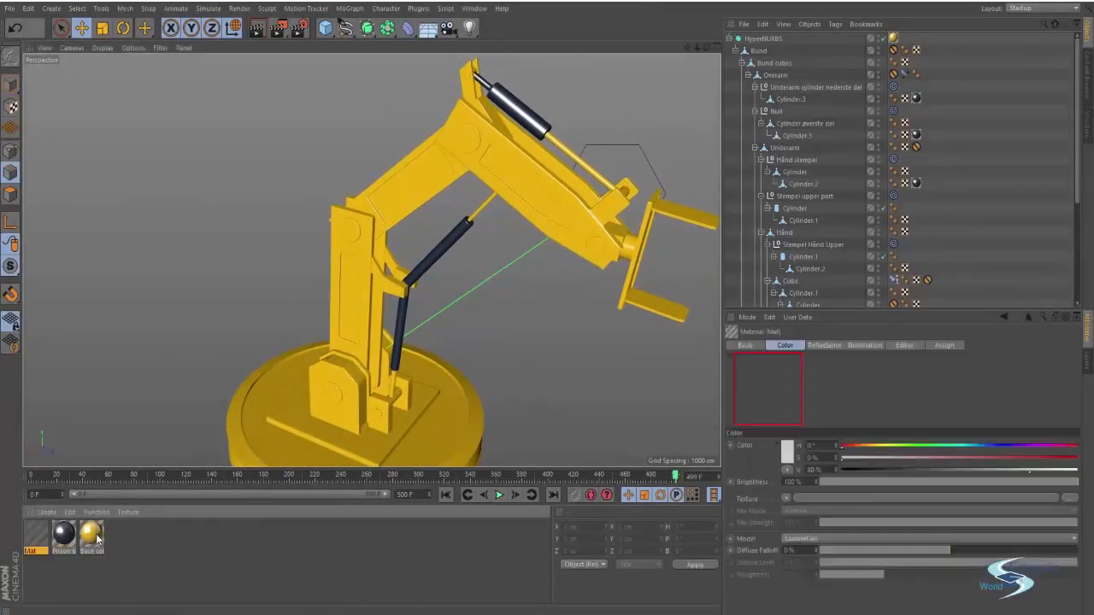
{"action": "double_click", "coordinate": [35, 533]}
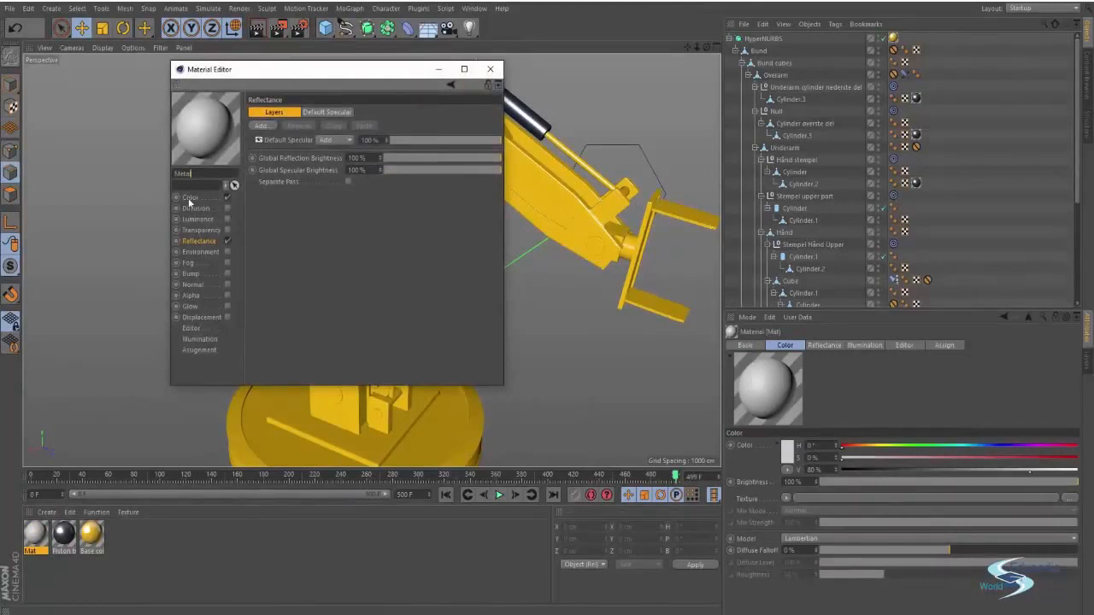
{"action": "type", "text": "Metal"}
{"action": "left_click", "coordinate": [188, 198]}
{"action": "left_click", "coordinate": [288, 127]}
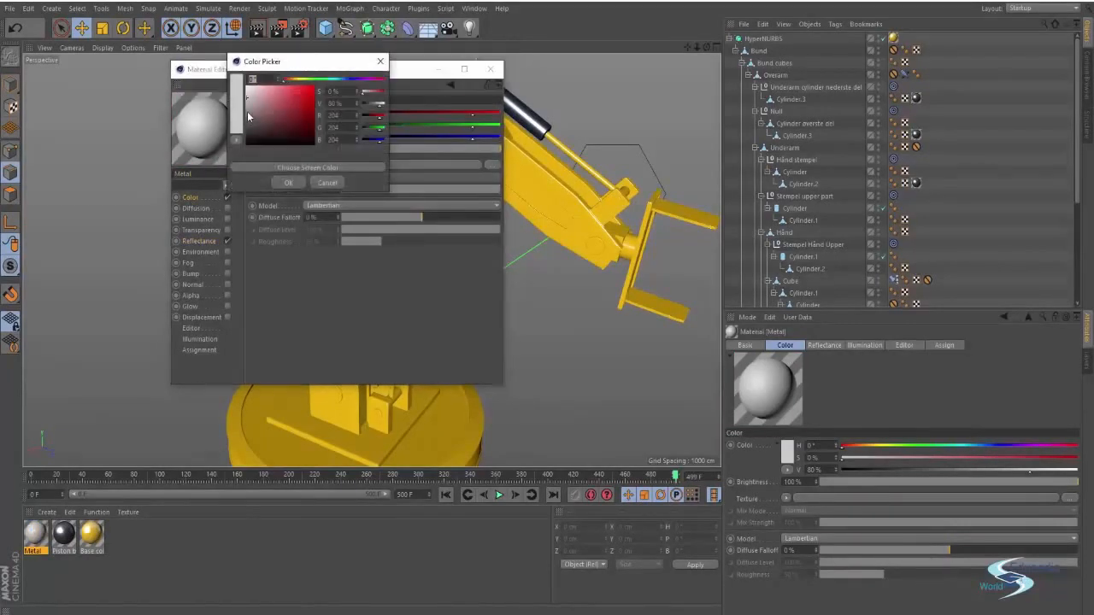
{"action": "left_click_drag", "start_coordinate": [249, 116], "coordinate": [231, 104]}
{"action": "left_click", "coordinate": [285, 182]}
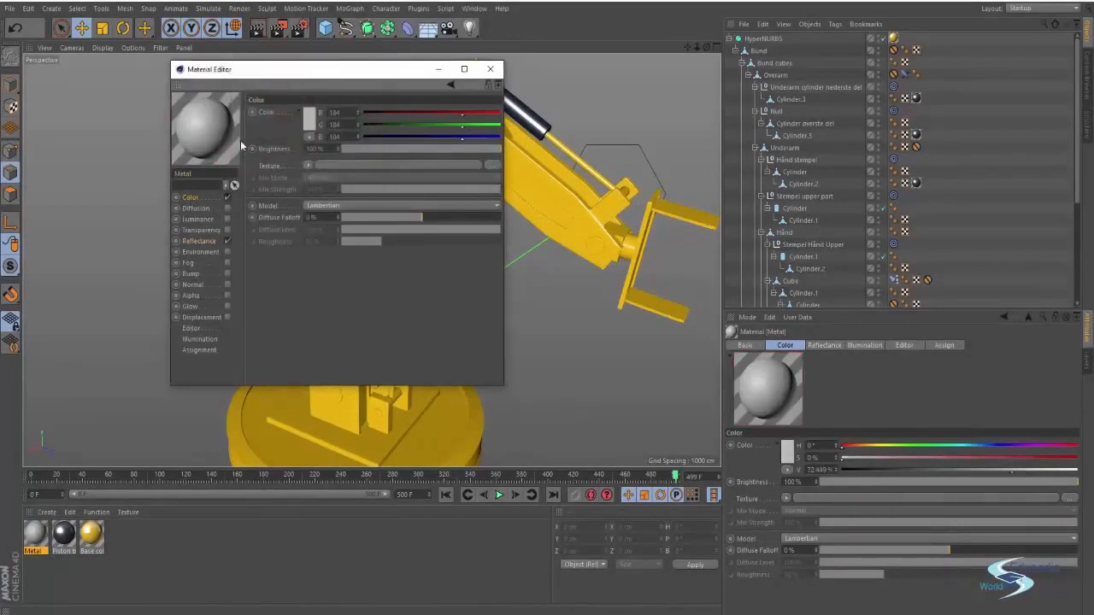
Set the Metal material's default specular layer to GGX, with about 16% roughness and 47% reflection strength
{"action": "left_click", "coordinate": [199, 242]}
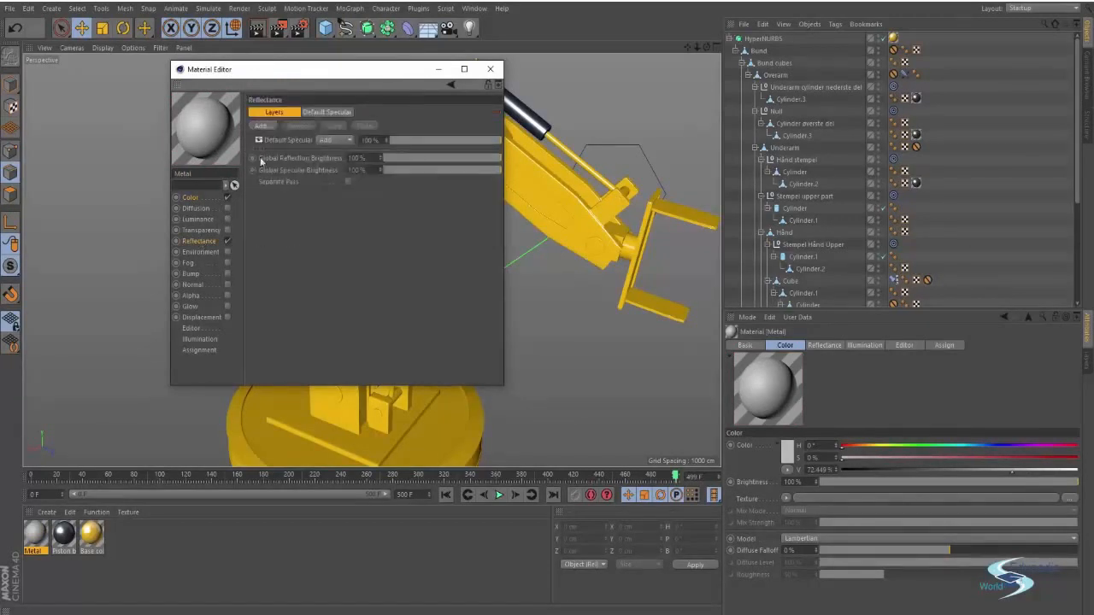
{"action": "left_click", "coordinate": [315, 112]}
{"action": "left_click", "coordinate": [335, 197]}
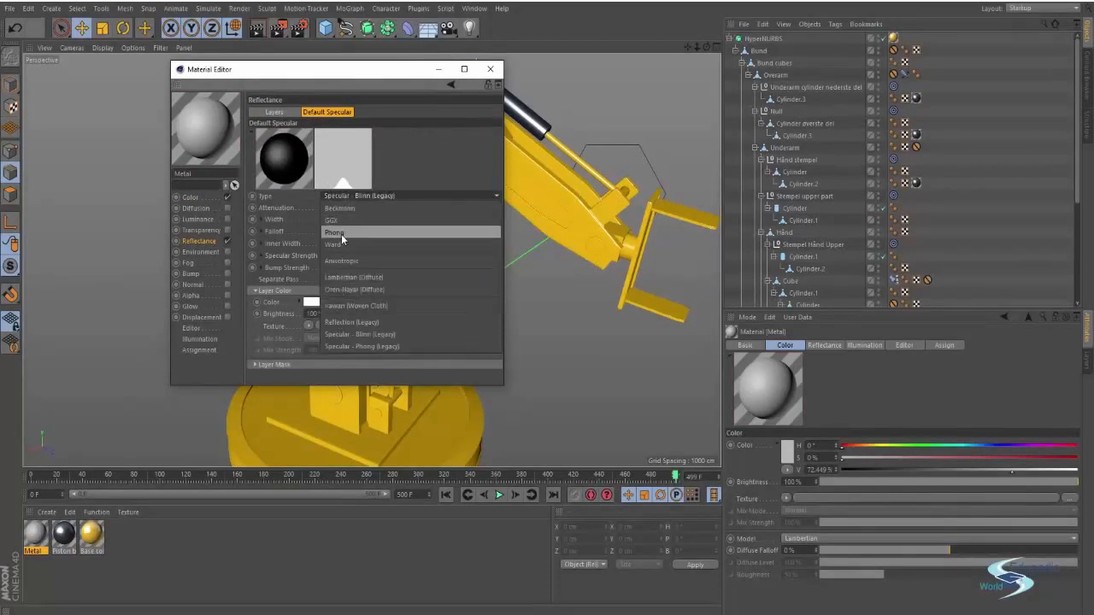
{"action": "left_click", "coordinate": [352, 220]}
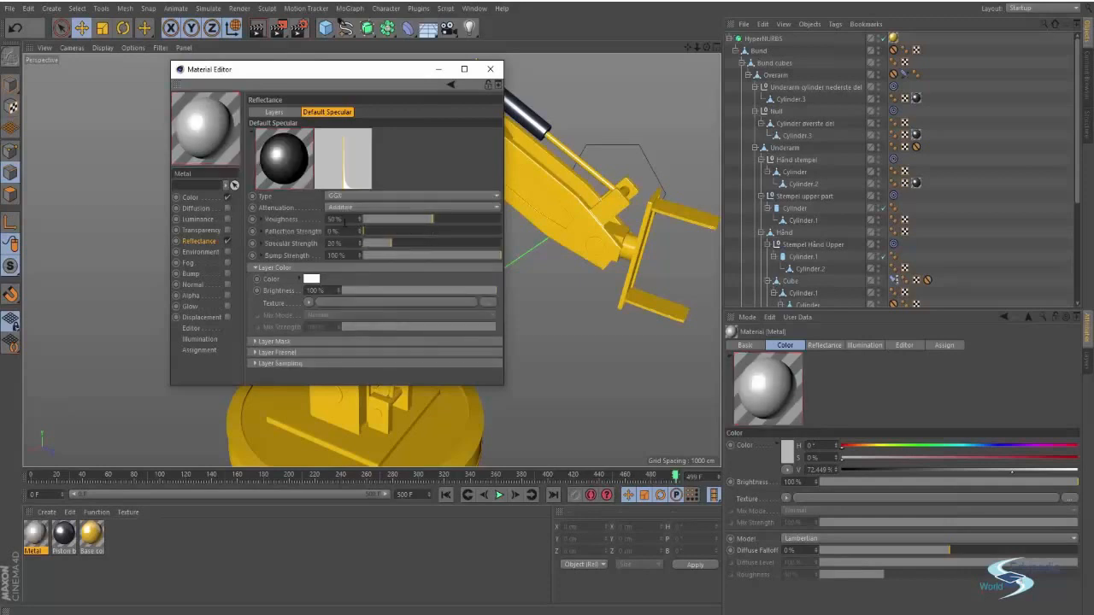
{"action": "mouse_move", "coordinate": [395, 231]}
{"action": "left_mouse_down"}
{"action": "mouse_move", "coordinate": [429, 229]}
{"action": "mouse_move", "coordinate": [381, 222]}
{"action": "left_mouse_up"}
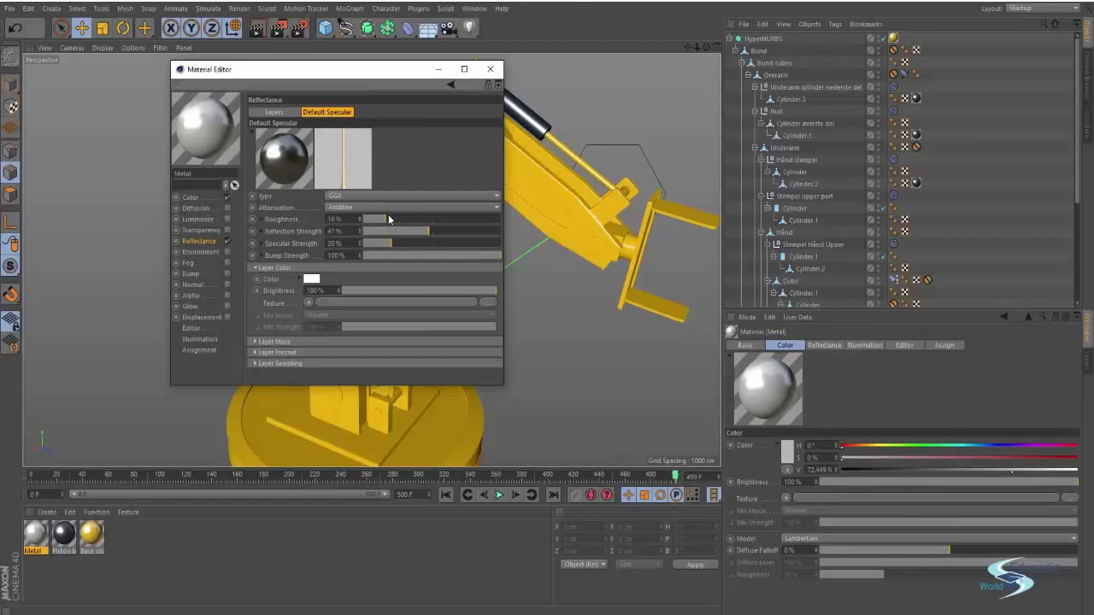
{"action": "left_click_drag", "start_coordinate": [390, 222], "coordinate": [391, 223]}
Darken the Metal material's color to a dark grey of about 21% value
{"action": "left_click", "coordinate": [189, 198]}
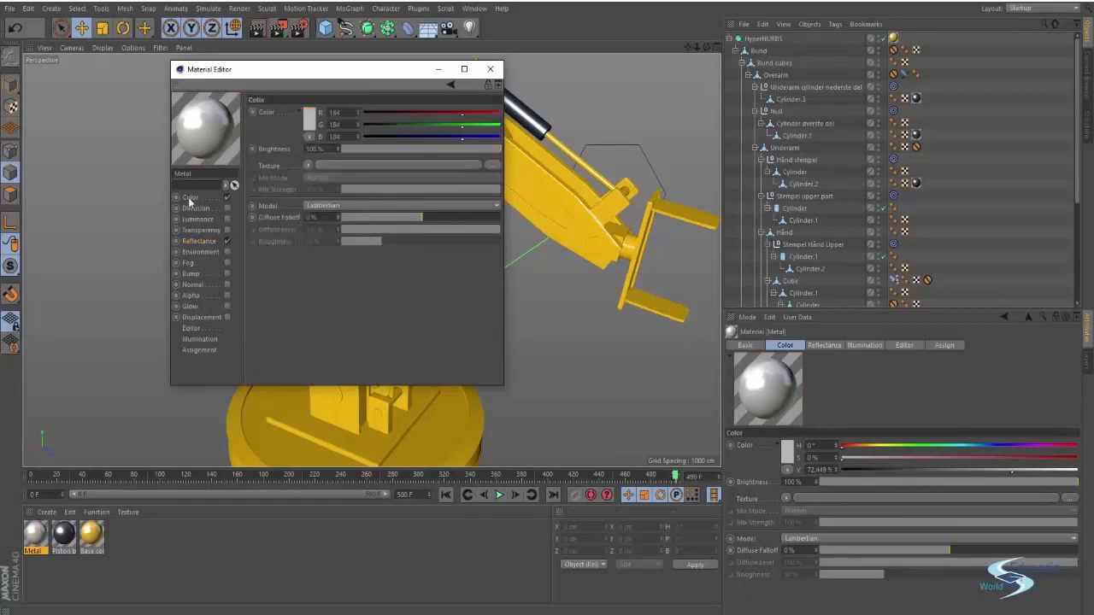
{"action": "left_click", "coordinate": [306, 120]}
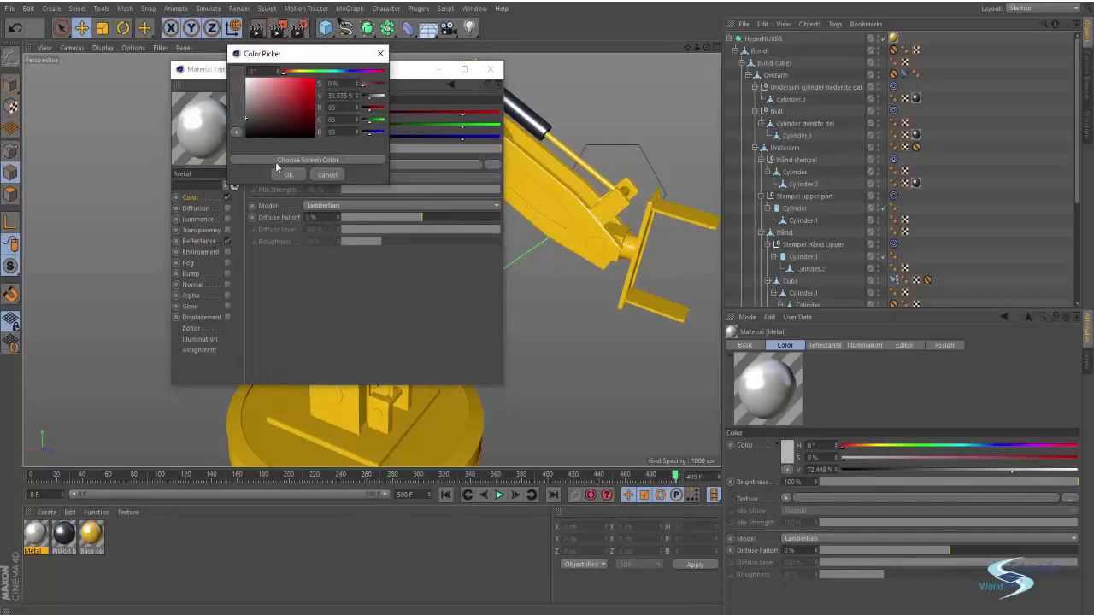
{"action": "left_click", "coordinate": [286, 174]}
{"action": "left_click", "coordinate": [198, 241]}
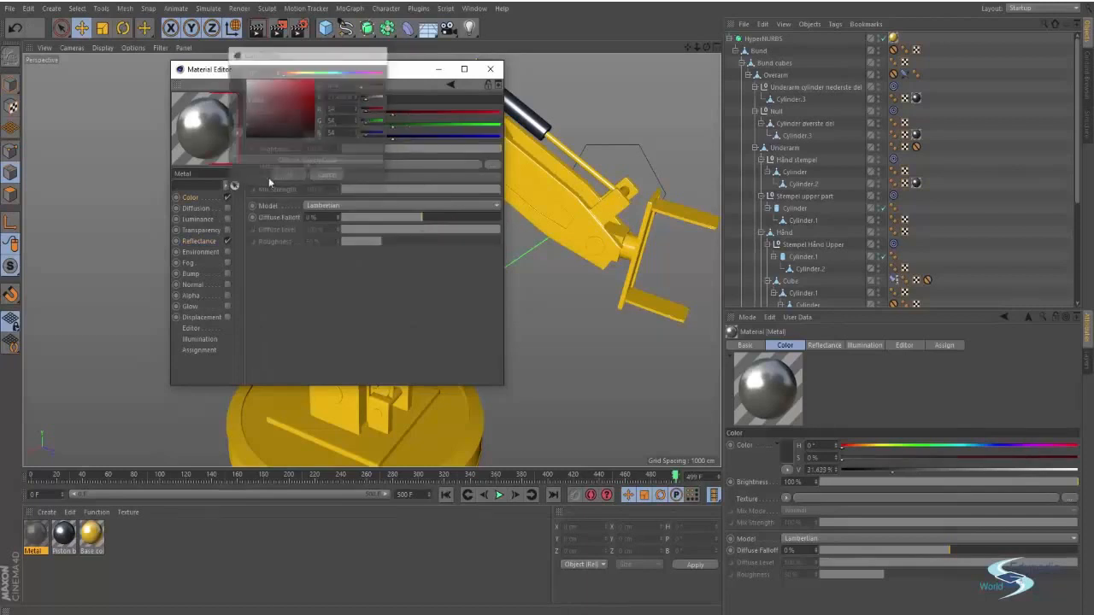
{"action": "left_click", "coordinate": [268, 177]}
Set the Metal material's specular attenuation to Metal and its roughness to about 24%
{"action": "left_click", "coordinate": [202, 243]}
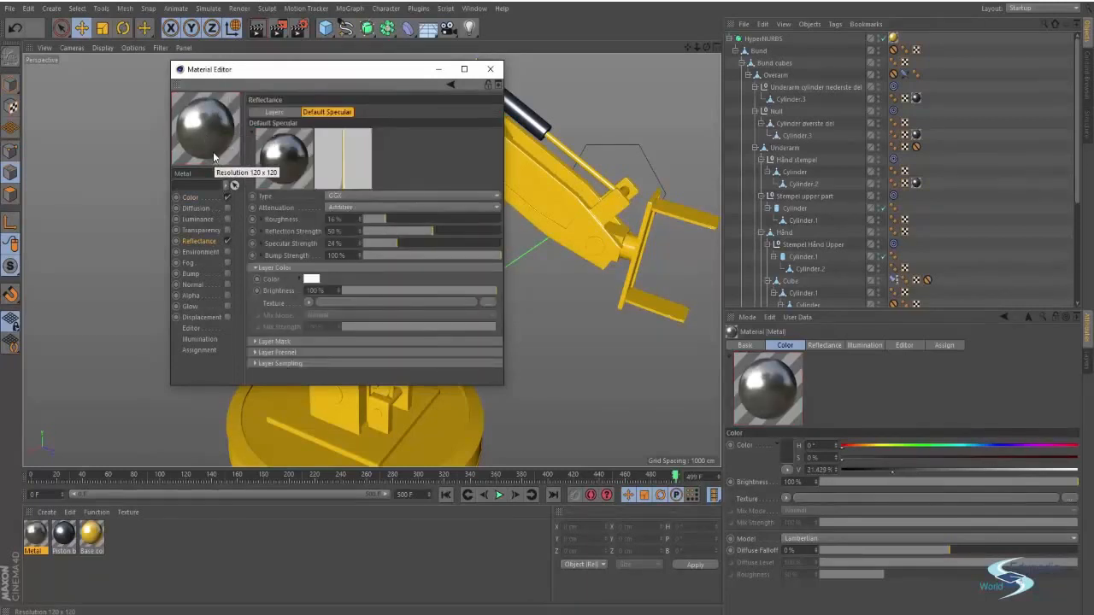
{"action": "left_click", "coordinate": [343, 208]}
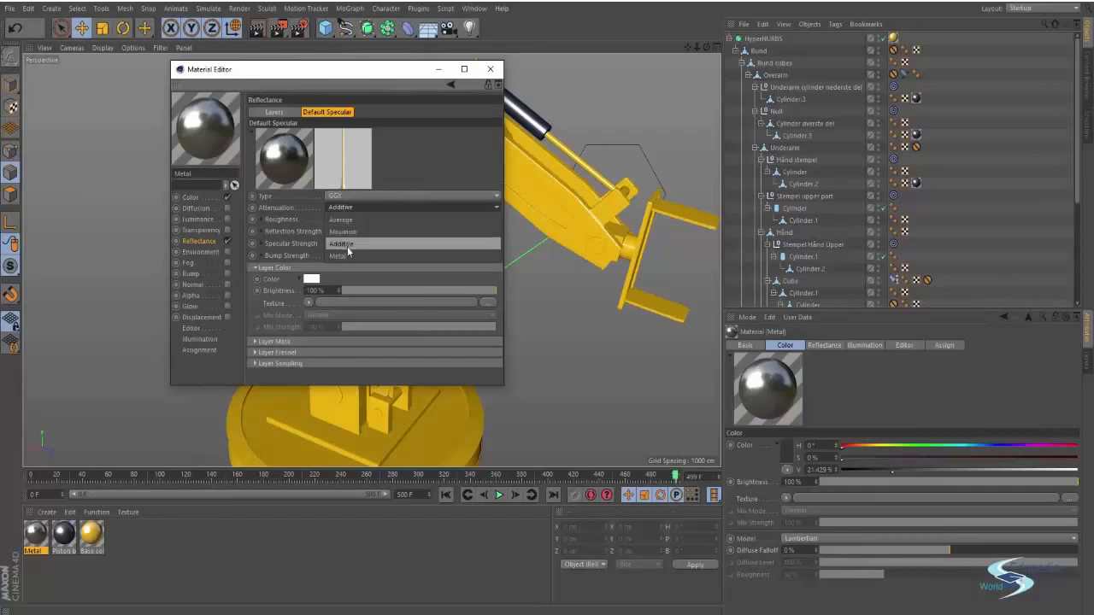
{"action": "left_click", "coordinate": [347, 254]}
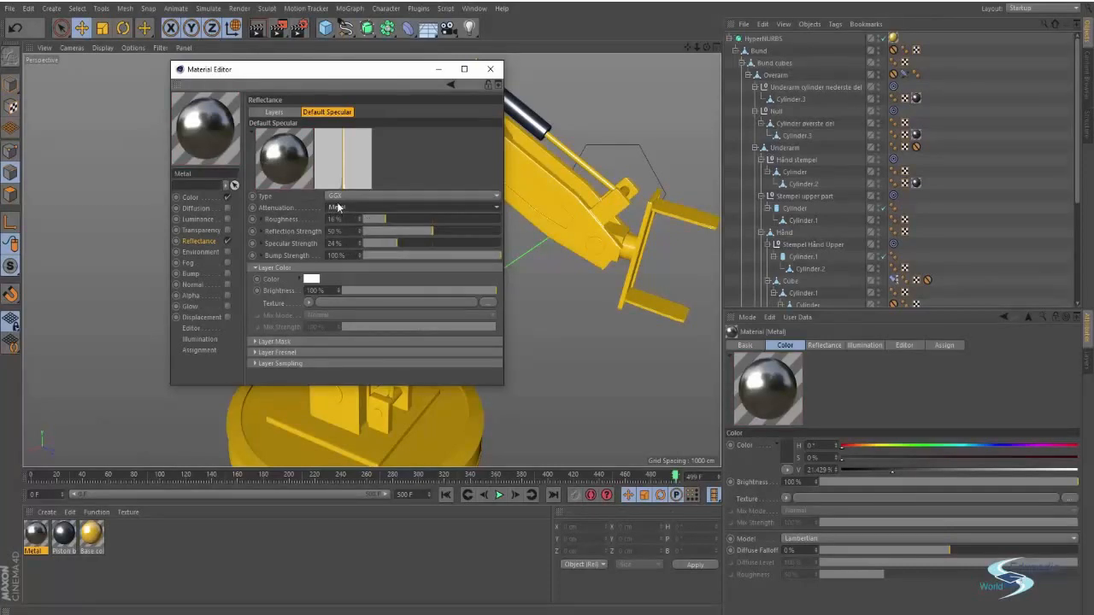
{"action": "left_click", "coordinate": [396, 219]}
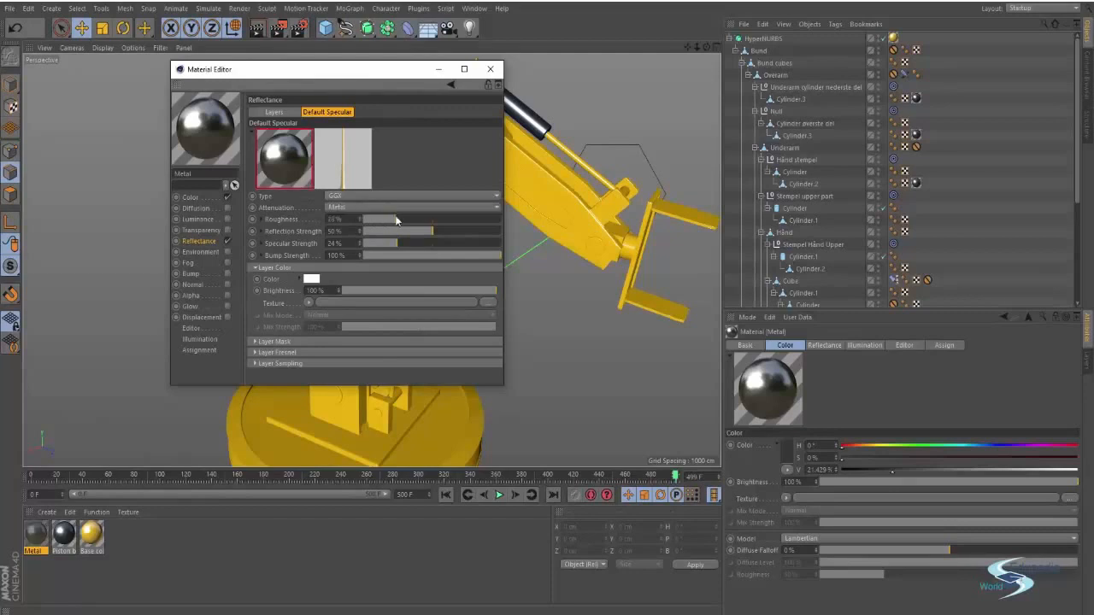
Set the Metal material's default specular roughness to 17% and close the material's editor
{"action": "left_click", "coordinate": [387, 219]}
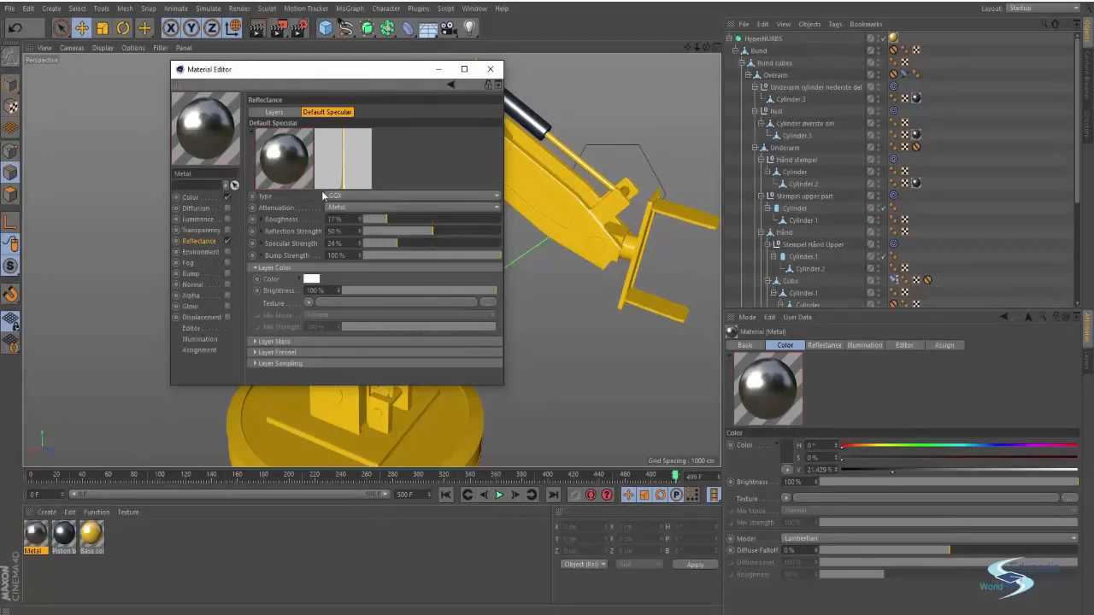
{"action": "left_click", "coordinate": [490, 69]}
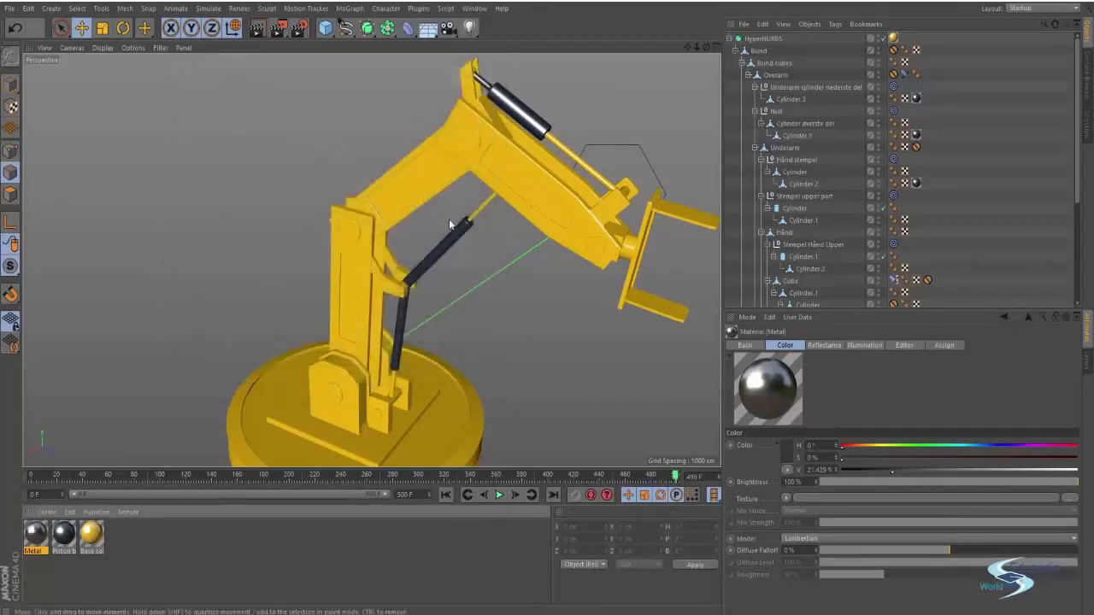
Apply the Metal material to the rod of the piston beneath the arm's elbow, Cylinder.1 under Stempel upper part
{"action": "left_click_drag", "start_coordinate": [495, 195], "coordinate": [394, 329], "text": "alt"}
{"action": "left_click_drag", "start_coordinate": [34, 536], "coordinate": [417, 291]}
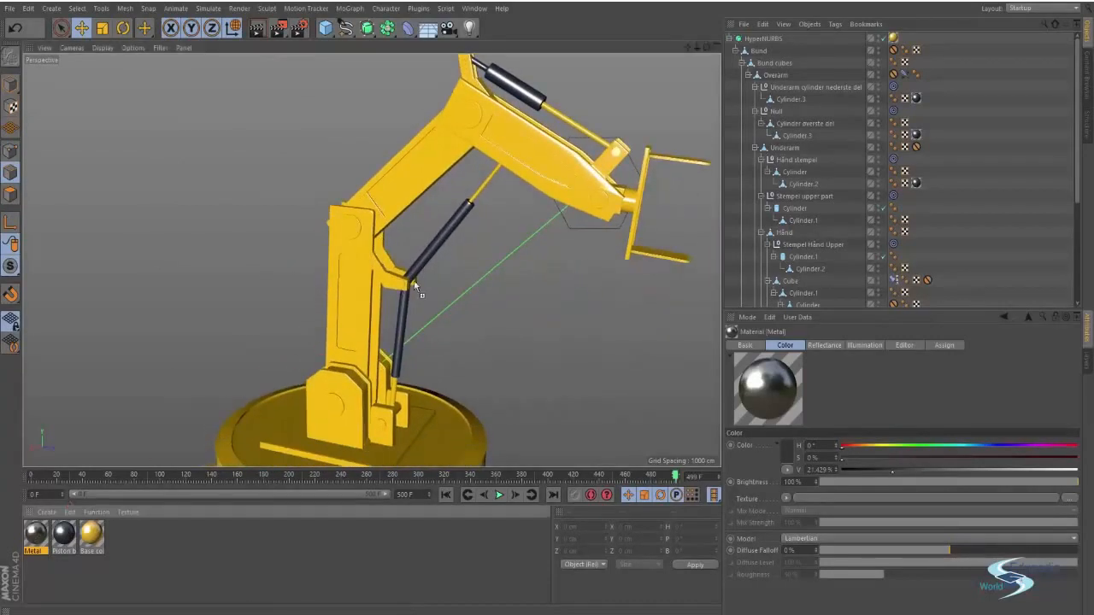
{"action": "left_click_drag", "start_coordinate": [480, 189], "coordinate": [481, 189]}
{"action": "right_click_drag", "start_coordinate": [480, 189], "coordinate": [419, 248], "text": "alt"}
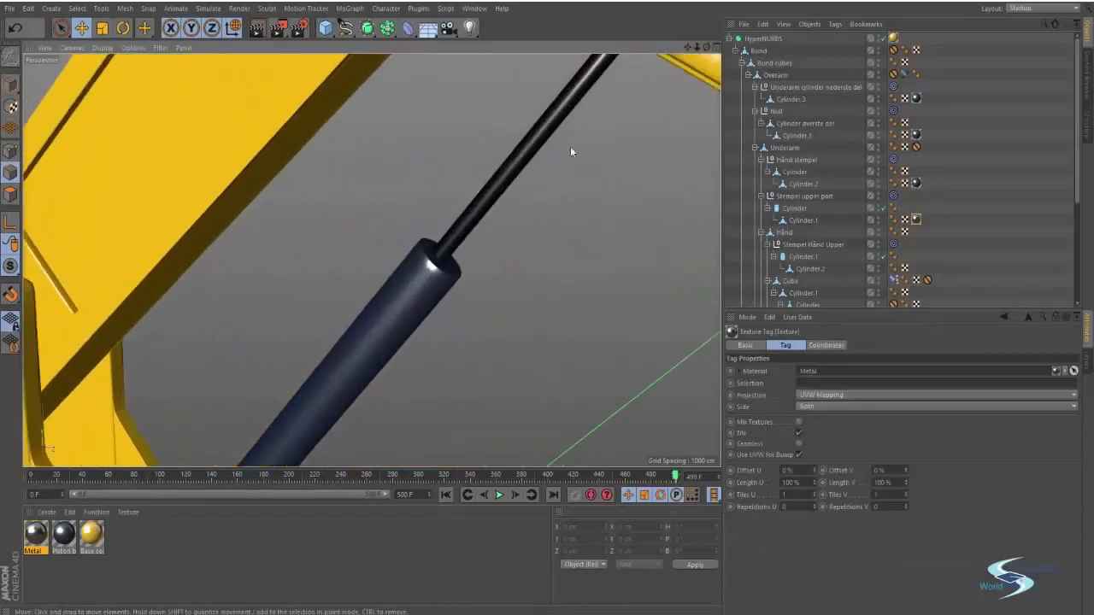
{"action": "middle_click_drag", "start_coordinate": [419, 248], "coordinate": [436, 60], "text": "alt"}
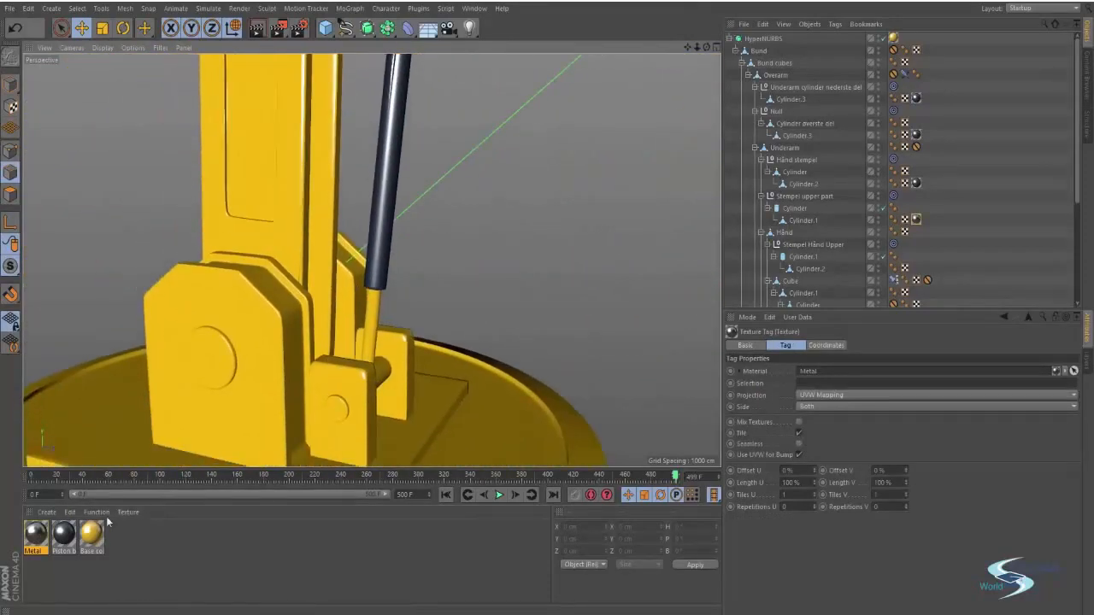
{"action": "left_click_drag", "start_coordinate": [39, 535], "coordinate": [155, 462]}
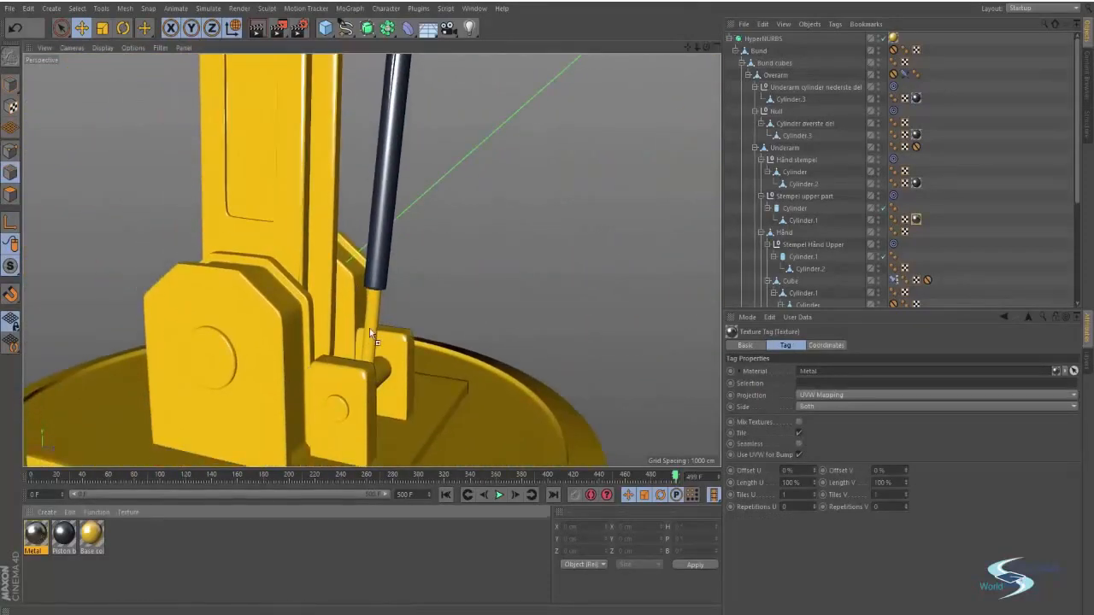
{"action": "left_click_drag", "start_coordinate": [369, 328], "coordinate": [181, 429]}
{"action": "key", "text": "ctrl+z"}
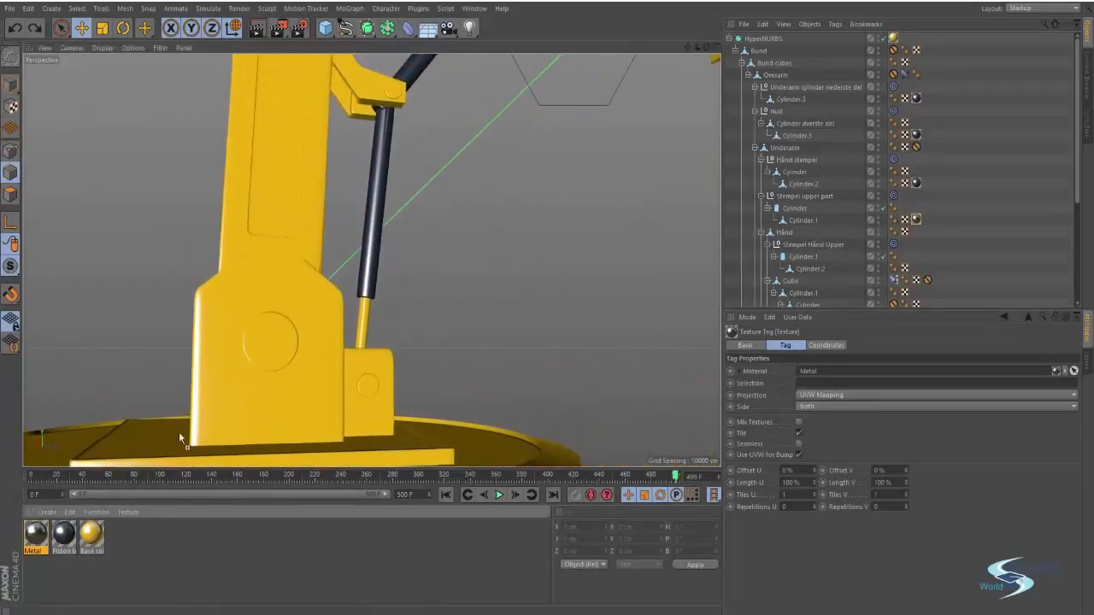
Apply the Metal material to the yellow rod of the lower piston near the base
{"action": "left_click_drag", "start_coordinate": [364, 309], "coordinate": [258, 420], "text": "alt"}
{"action": "left_click_drag", "start_coordinate": [35, 534], "coordinate": [538, 372]}
Apply the Metal material to the lower piston's mounting pin on the base, Cylinder nederste del, and clear the selection
{"action": "left_click", "coordinate": [374, 358]}
{"action": "left_click", "coordinate": [12, 86]}
{"action": "left_click_drag", "start_coordinate": [210, 181], "coordinate": [318, 142], "text": "alt"}
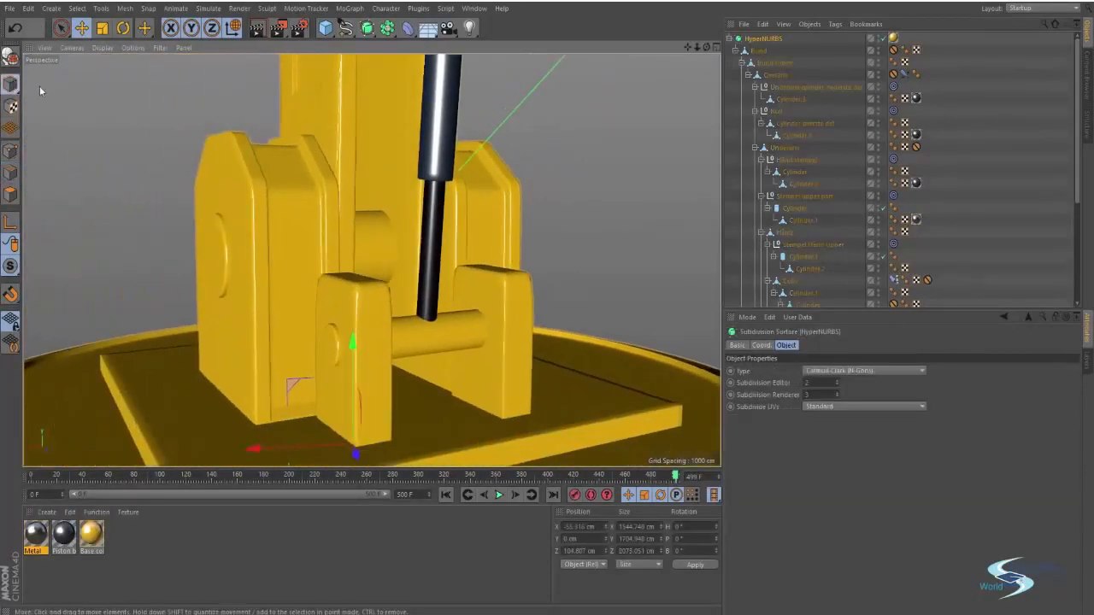
{"action": "left_click", "coordinate": [442, 343]}
{"action": "left_click_drag", "start_coordinate": [442, 343], "coordinate": [402, 353], "text": "alt"}
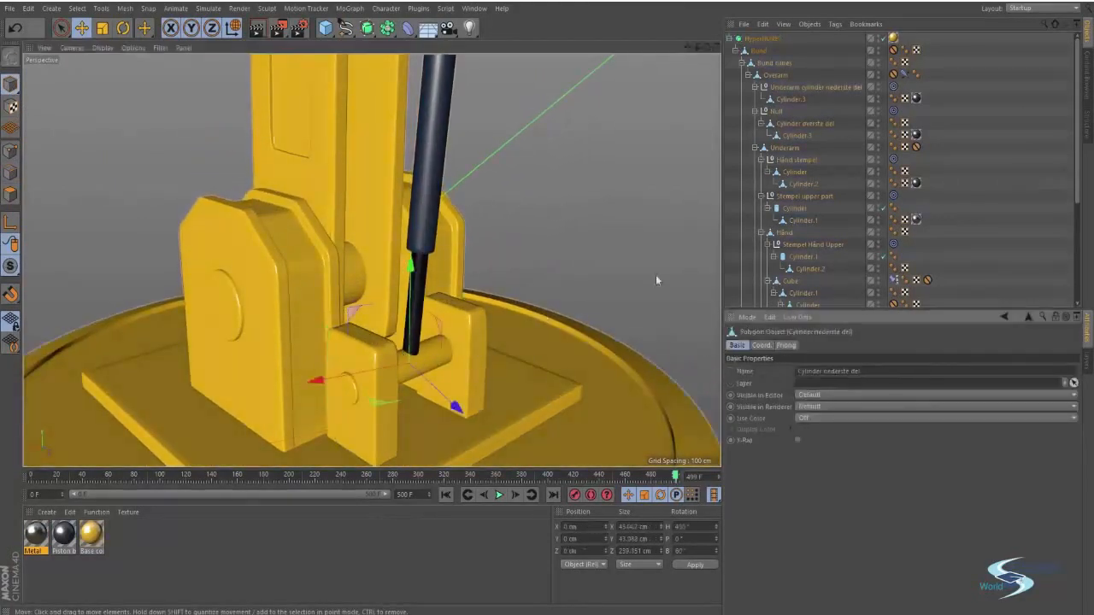
{"action": "scroll", "coordinate": [833, 175], "scroll_direction": "down", "scroll_amount": 5}
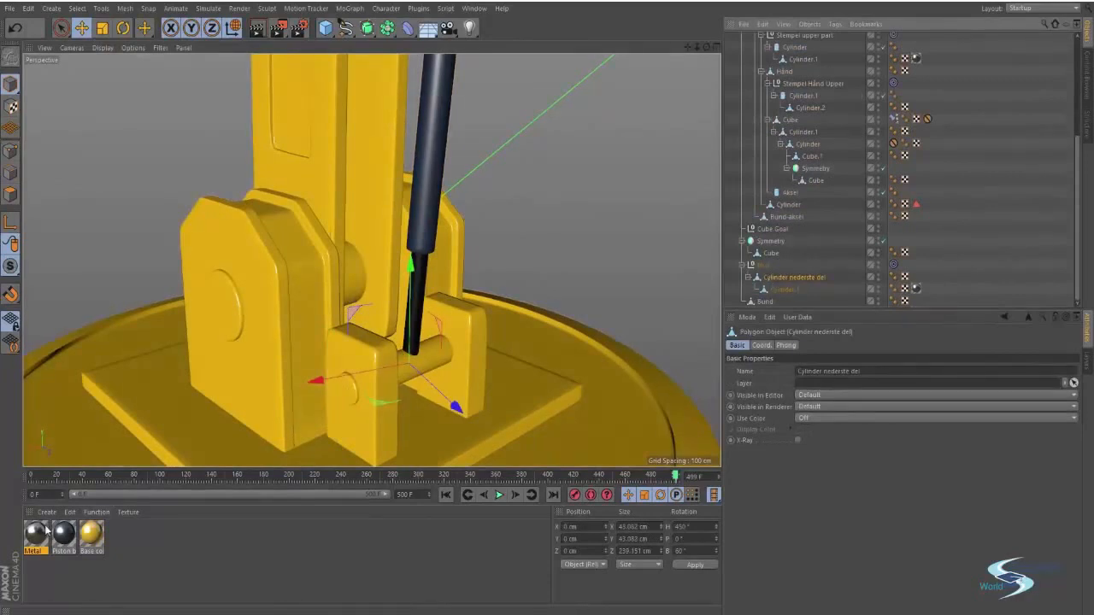
{"action": "left_click_drag", "start_coordinate": [38, 533], "coordinate": [788, 283]}
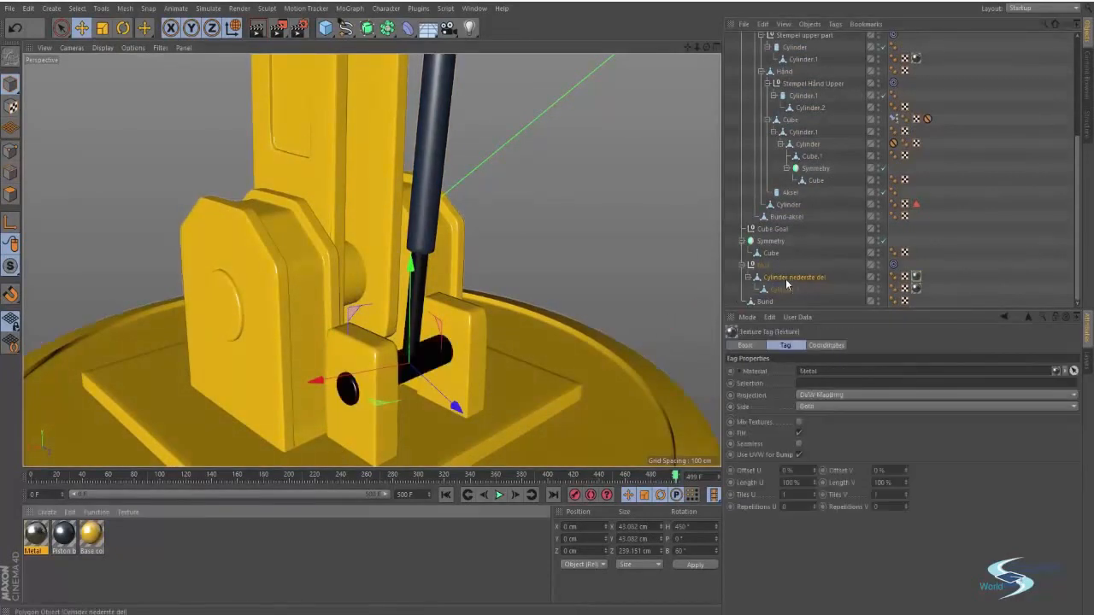
{"action": "left_click", "coordinate": [993, 222]}
Apply the Metal material to Bund-aksel, the large axle through the base bracket
{"action": "scroll", "coordinate": [473, 299], "scroll_direction": "down", "scroll_amount": 4}
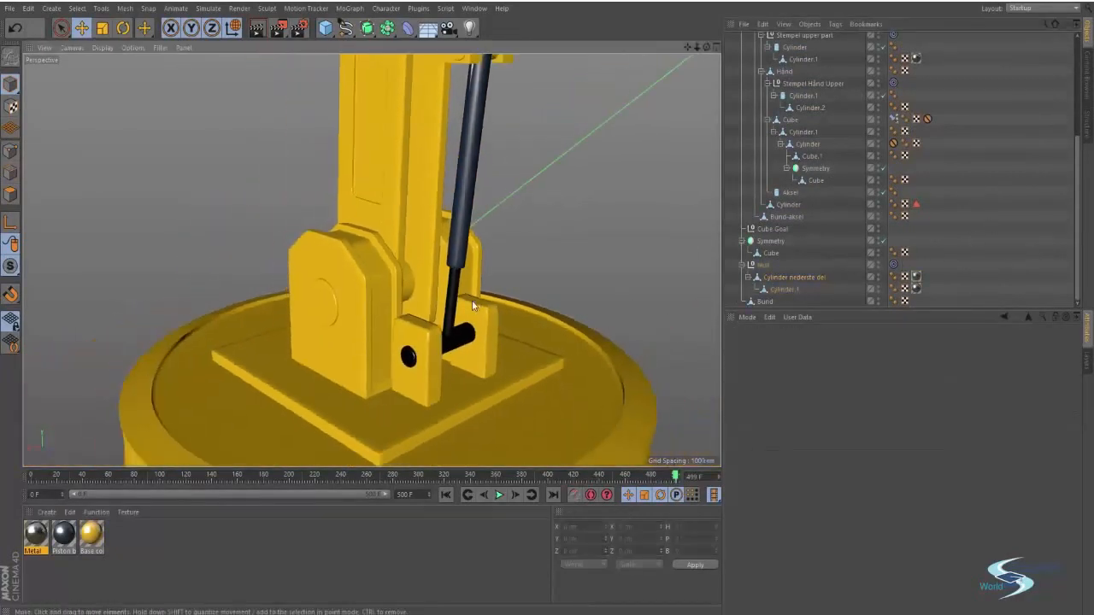
{"action": "left_click_drag", "start_coordinate": [356, 345], "coordinate": [233, 402], "text": "alt"}
{"action": "left_click", "coordinate": [357, 316]}
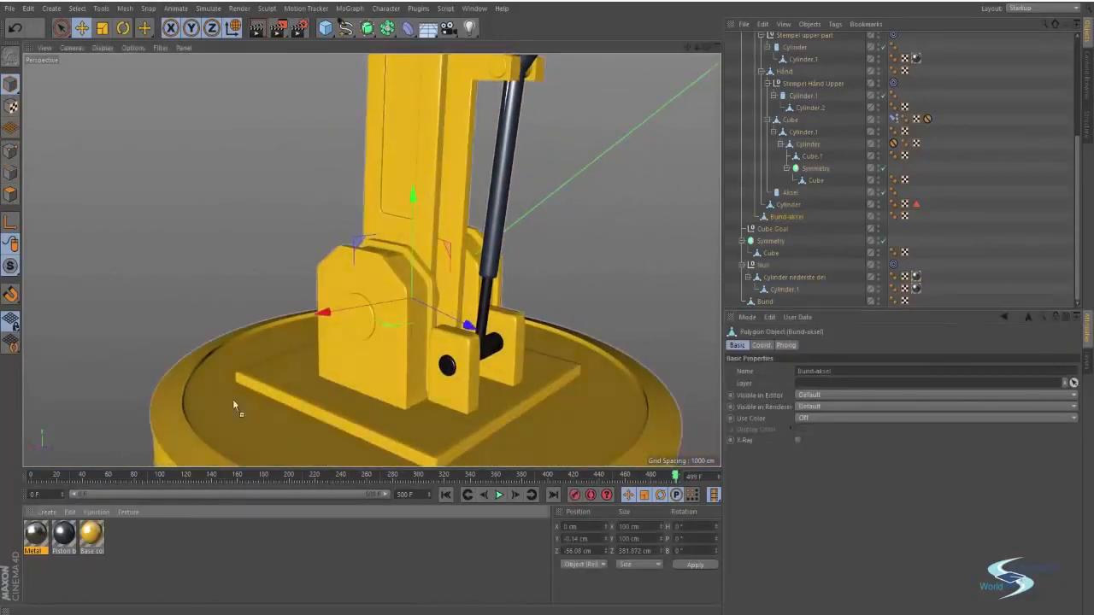
{"action": "left_click_drag", "start_coordinate": [355, 324], "coordinate": [354, 324]}
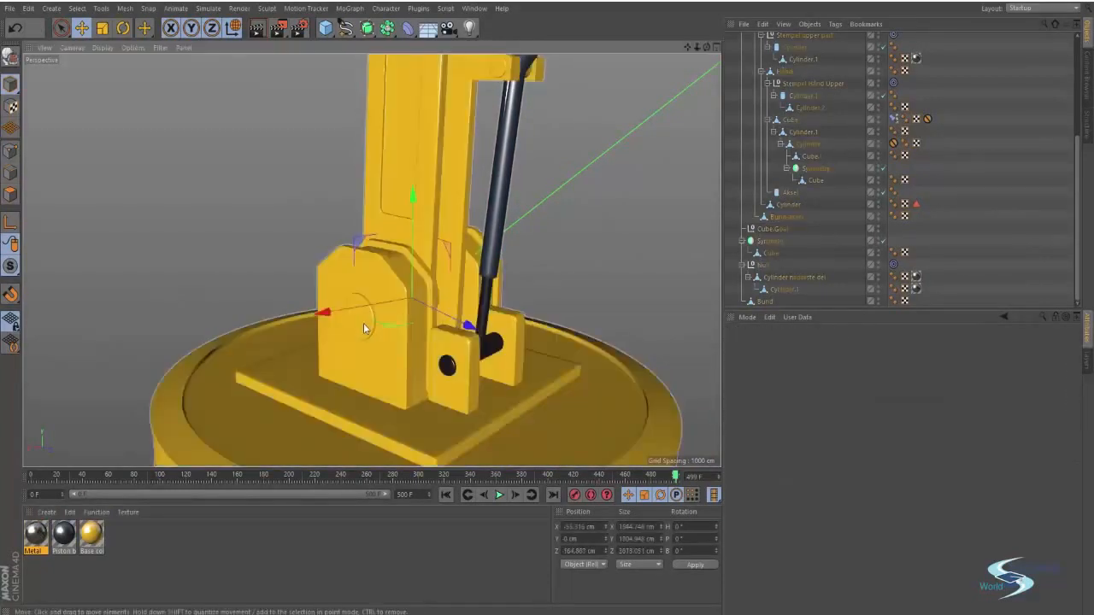
{"action": "left_click", "coordinate": [371, 326]}
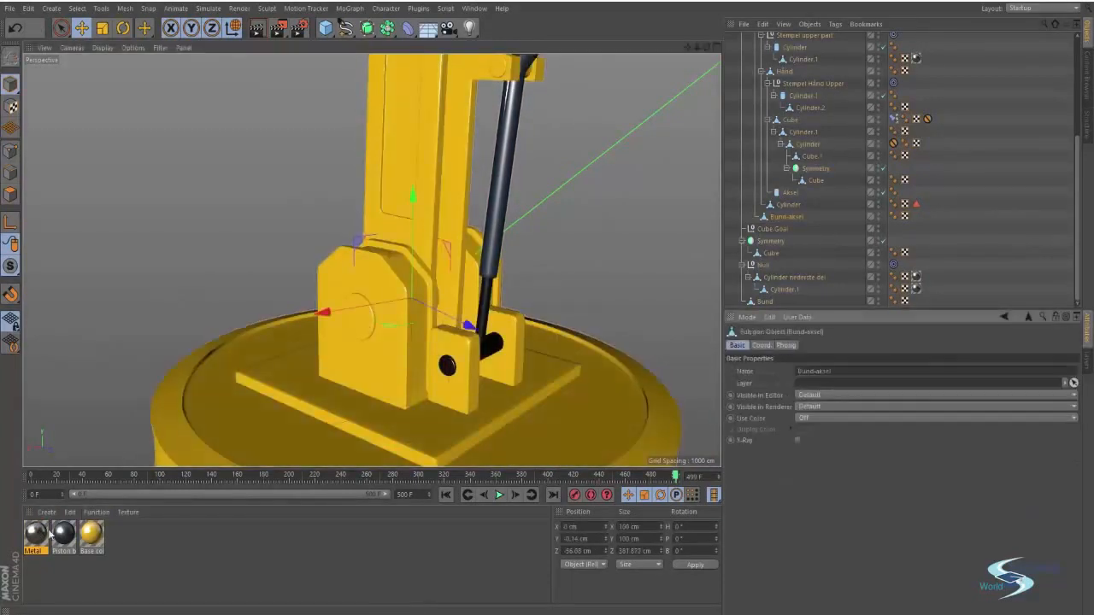
{"action": "left_click_drag", "start_coordinate": [789, 218], "coordinate": [788, 218]}
Apply the Metal material to the Cylinder pin joining the vertical arm section to the upper arm
{"action": "scroll", "coordinate": [560, 248], "scroll_direction": "down", "scroll_amount": 3}
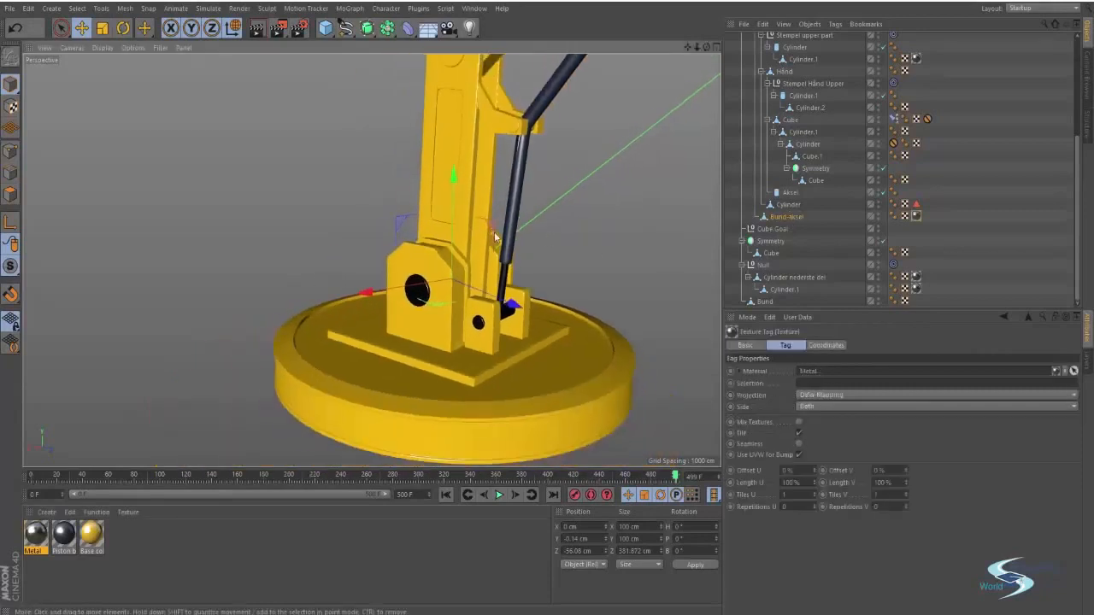
{"action": "middle_click_drag", "start_coordinate": [450, 87], "coordinate": [411, 255], "text": "alt"}
{"action": "left_click", "coordinate": [411, 254]}
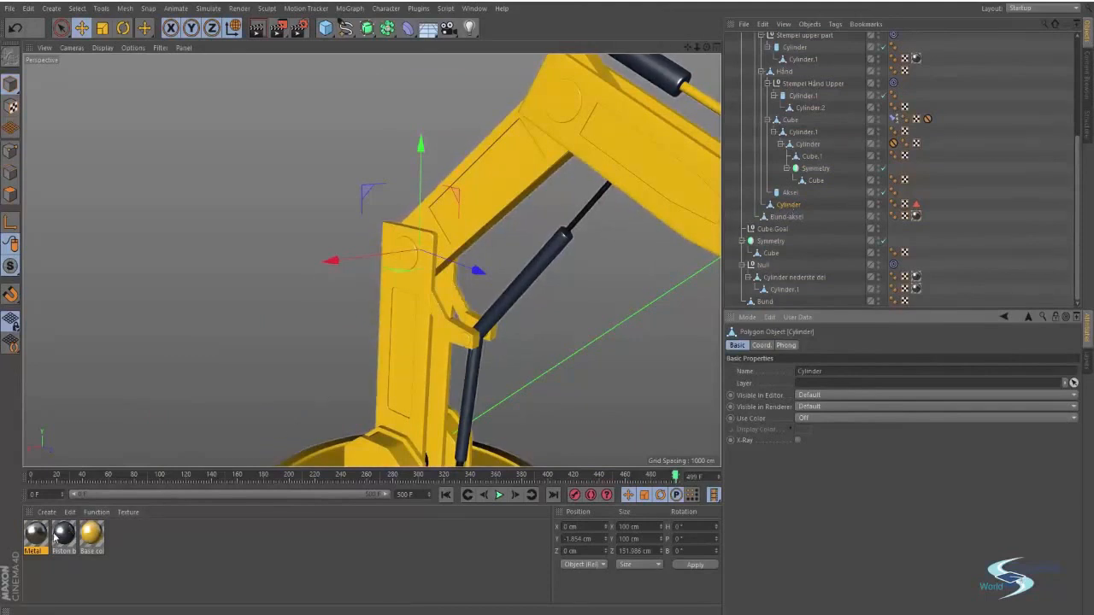
{"action": "left_click_drag", "start_coordinate": [788, 208], "coordinate": [789, 208]}
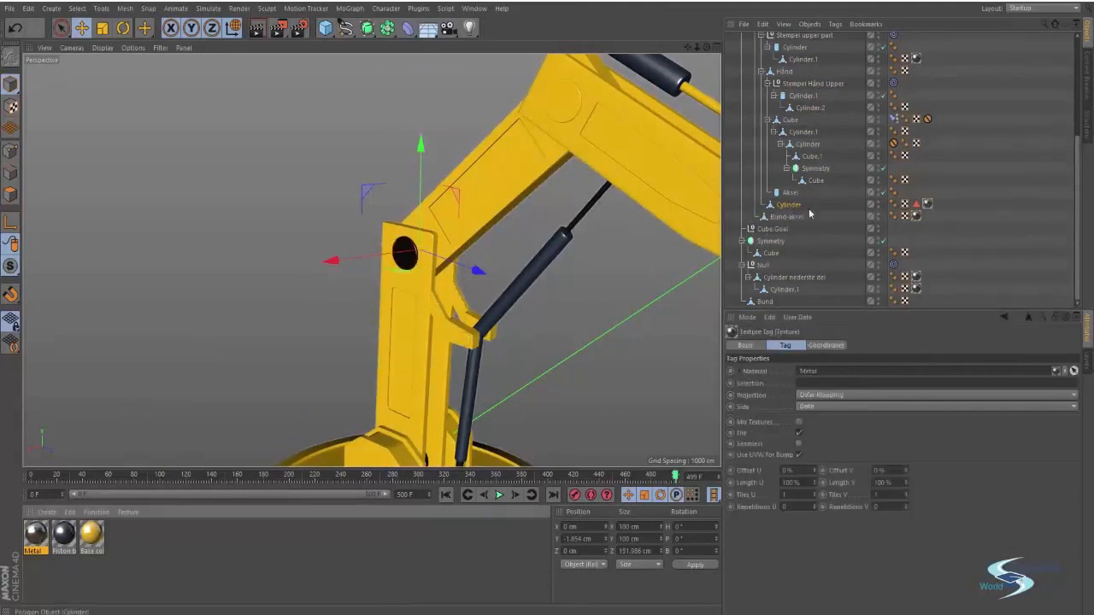
Apply the Metal material to the Aksel cylinder at the joint between the upper arm and the forearm
{"action": "middle_click_drag", "start_coordinate": [530, 263], "coordinate": [488, 309], "text": "alt"}
{"action": "left_click_drag", "start_coordinate": [486, 305], "coordinate": [489, 219], "text": "alt"}
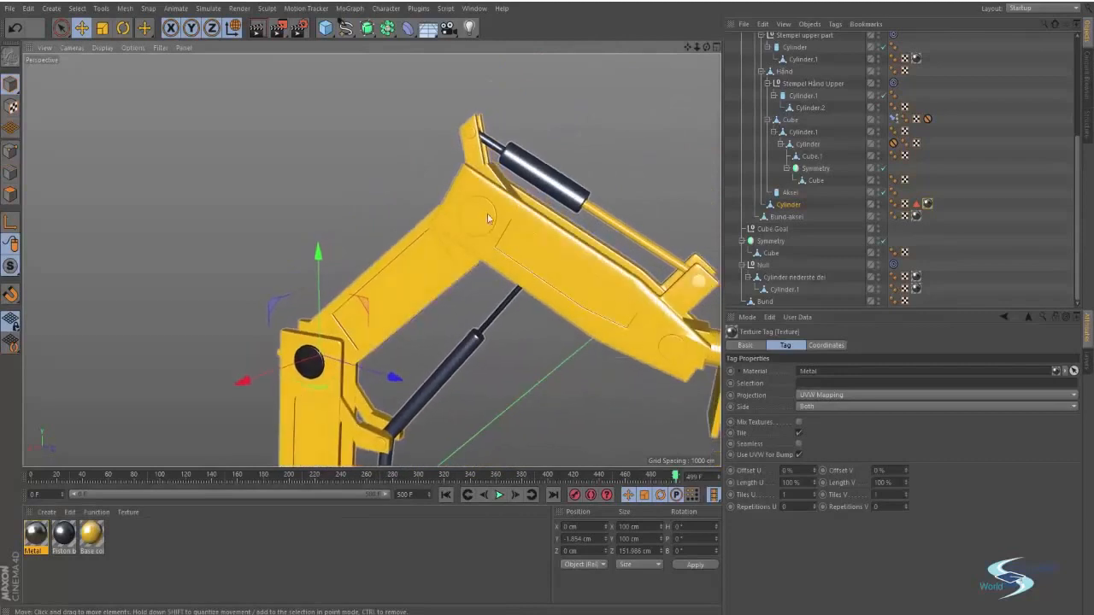
{"action": "left_click", "coordinate": [481, 215]}
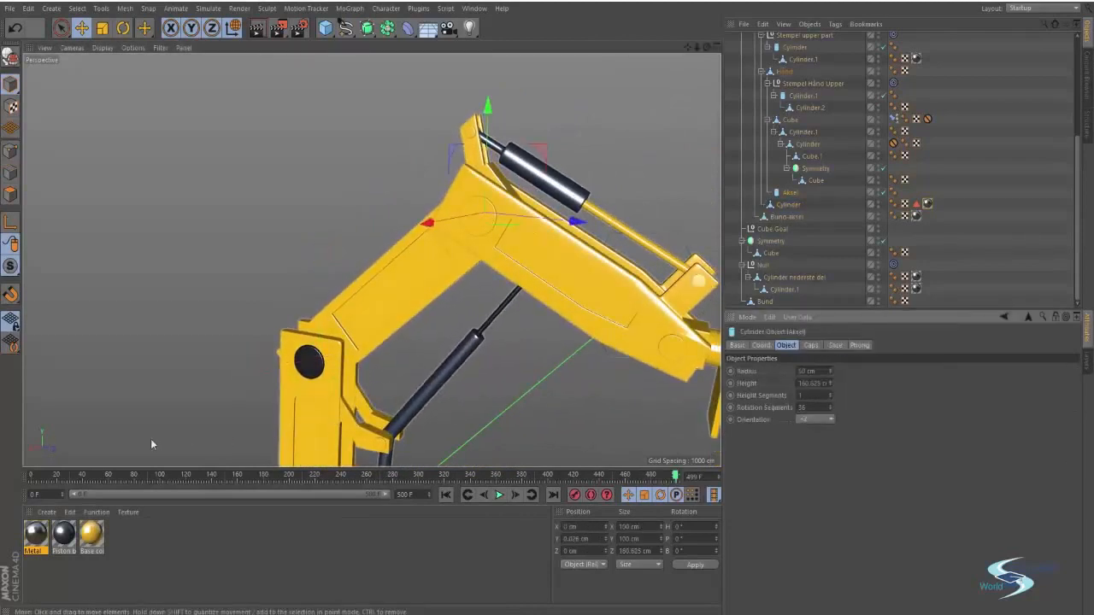
{"action": "left_click_drag", "start_coordinate": [35, 551], "coordinate": [792, 194]}
Apply the Metal material to Cylinder.1, the wrist joint pin that carries the gripper
{"action": "scroll", "coordinate": [616, 231], "scroll_direction": "down", "scroll_amount": 3}
{"action": "middle_click_drag", "start_coordinate": [594, 257], "coordinate": [462, 190], "text": "alt"}
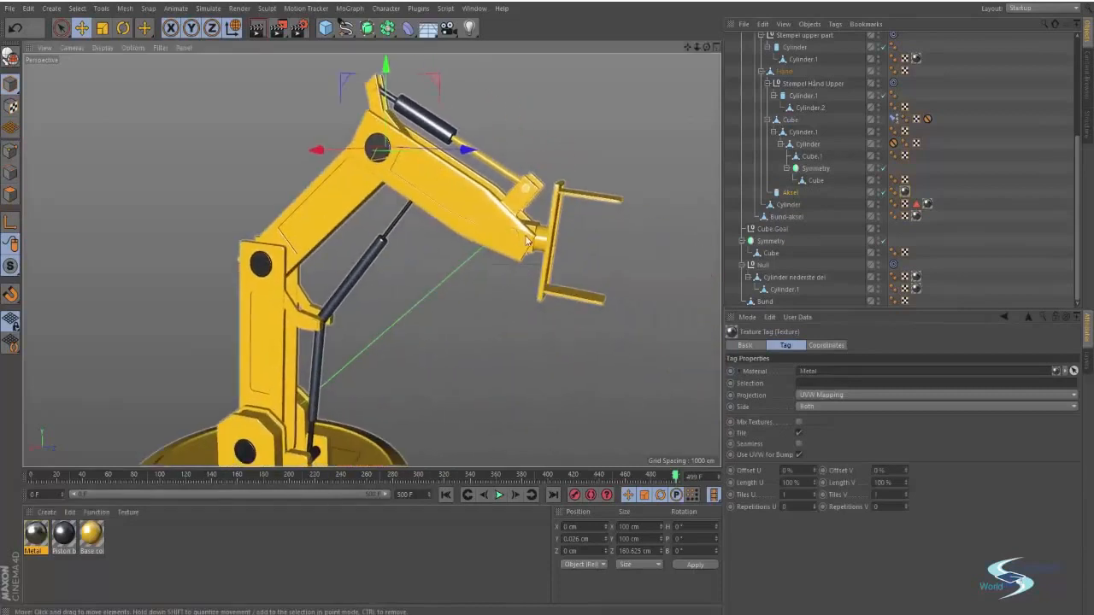
{"action": "left_click", "coordinate": [513, 243]}
{"action": "left_click", "coordinate": [513, 243]}
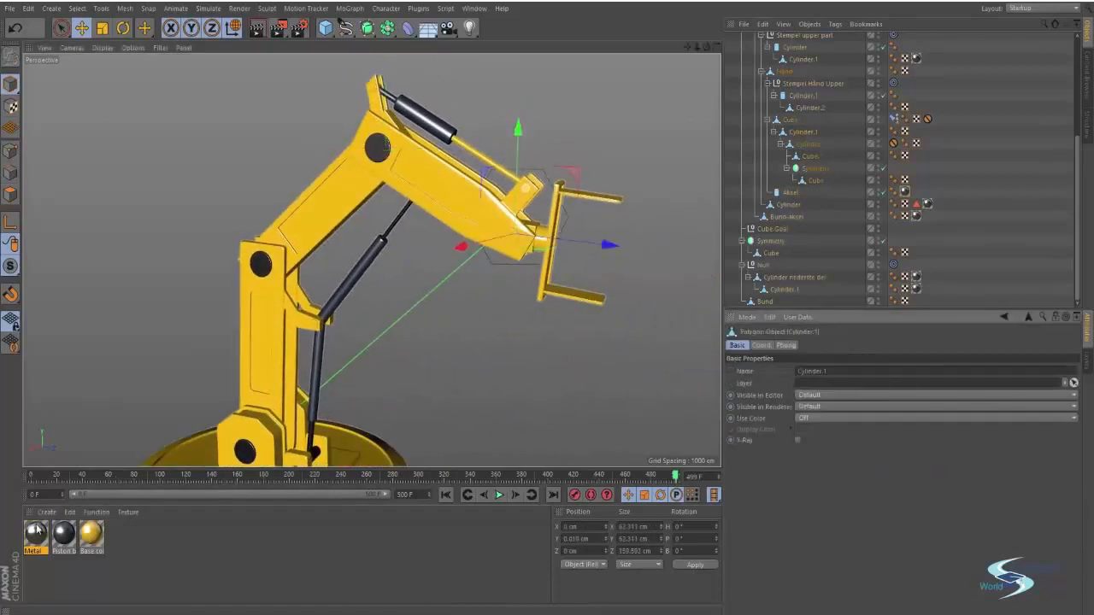
{"action": "left_click_drag", "start_coordinate": [816, 137], "coordinate": [817, 135]}
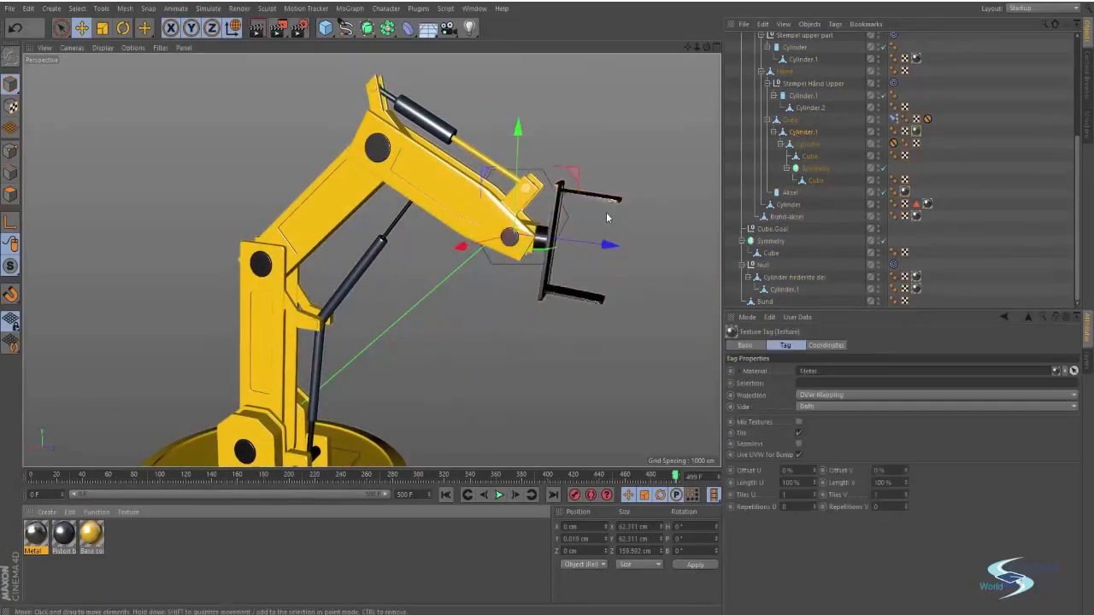
Select the gripper's back plate, Cube.1
{"action": "left_click_drag", "start_coordinate": [608, 218], "coordinate": [423, 259], "text": "alt"}
{"action": "scroll", "coordinate": [529, 214], "scroll_direction": "up", "scroll_amount": 4}
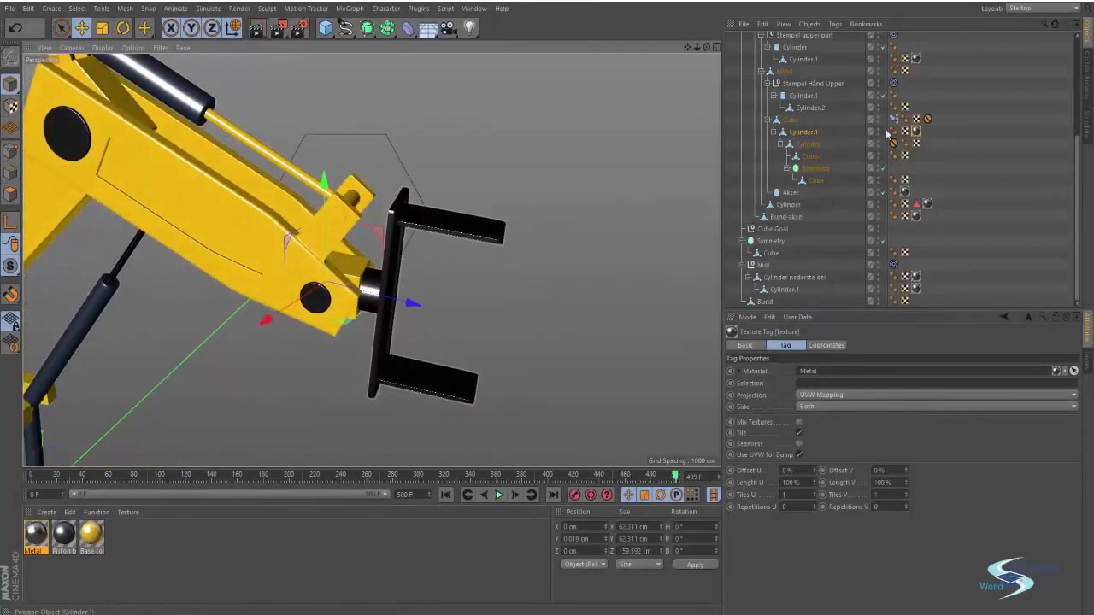
{"action": "left_click_drag", "start_coordinate": [472, 258], "coordinate": [379, 193], "text": "alt"}
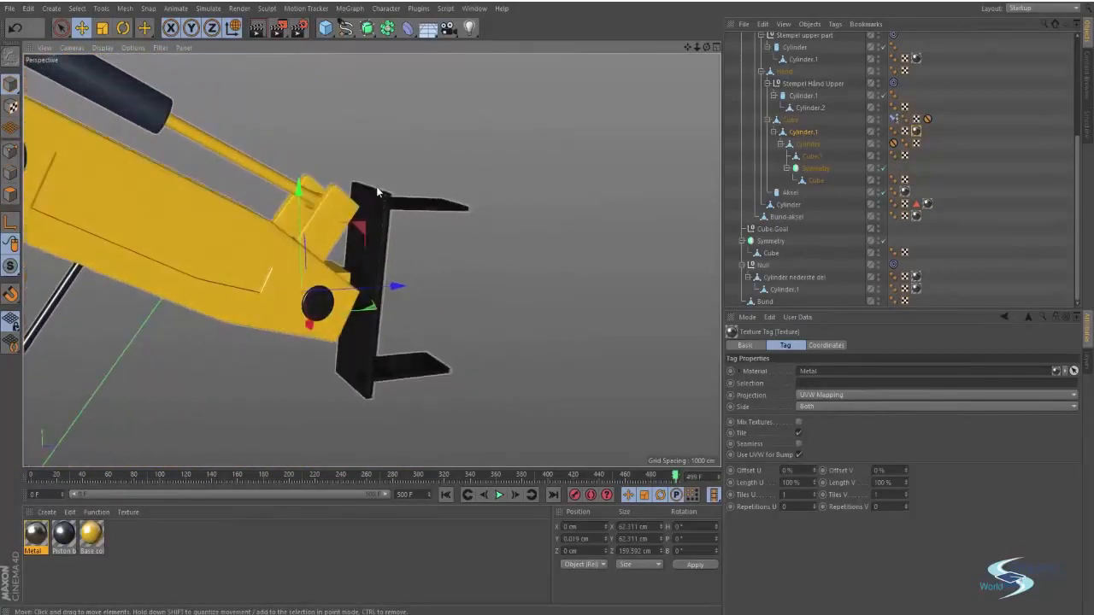
{"action": "left_click_drag", "start_coordinate": [372, 298], "coordinate": [491, 198], "text": "alt"}
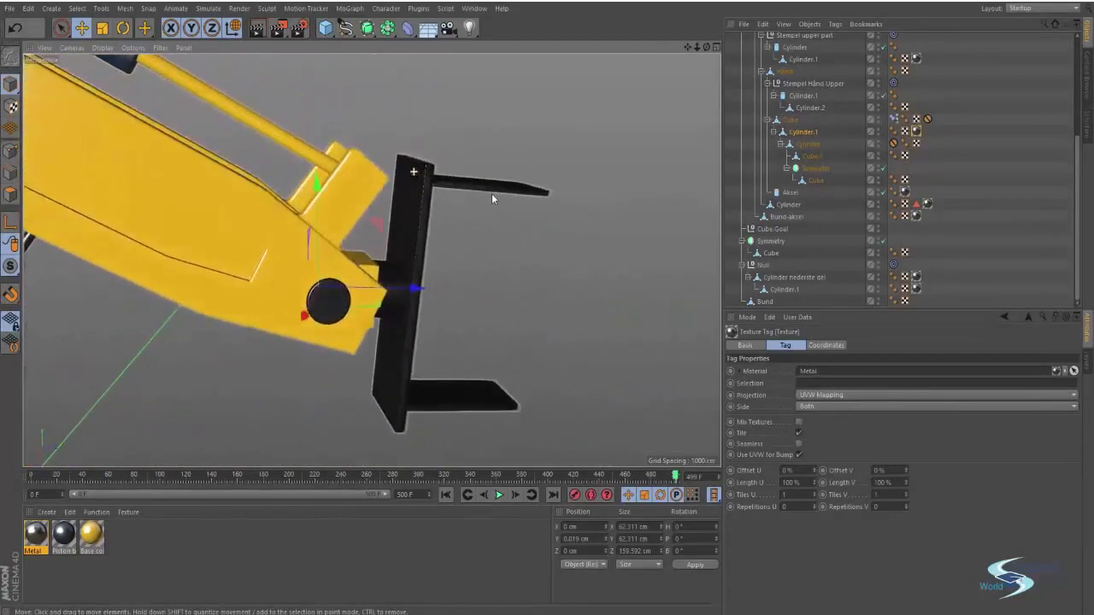
{"action": "left_click", "coordinate": [418, 207]}
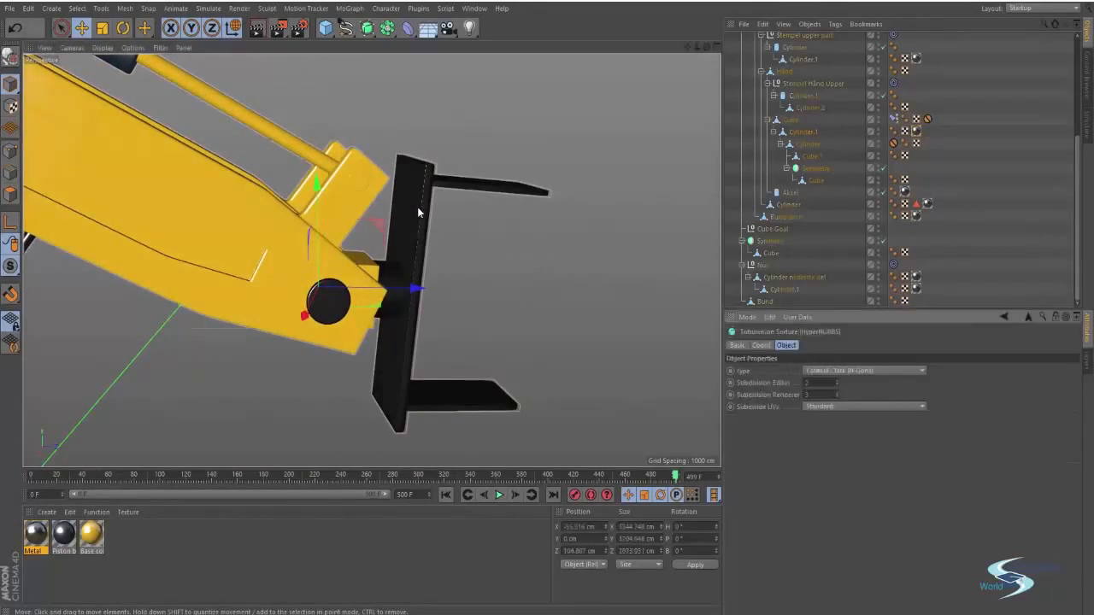
{"action": "left_click_drag", "start_coordinate": [449, 222], "coordinate": [299, 206], "text": "alt"}
Turn off the HyperNURBS subdivision so the gripper plate shows its base geometry
{"action": "scroll", "coordinate": [807, 188], "scroll_direction": "up", "scroll_amount": 5}
{"action": "scroll", "coordinate": [808, 190], "scroll_direction": "up", "scroll_amount": 1}
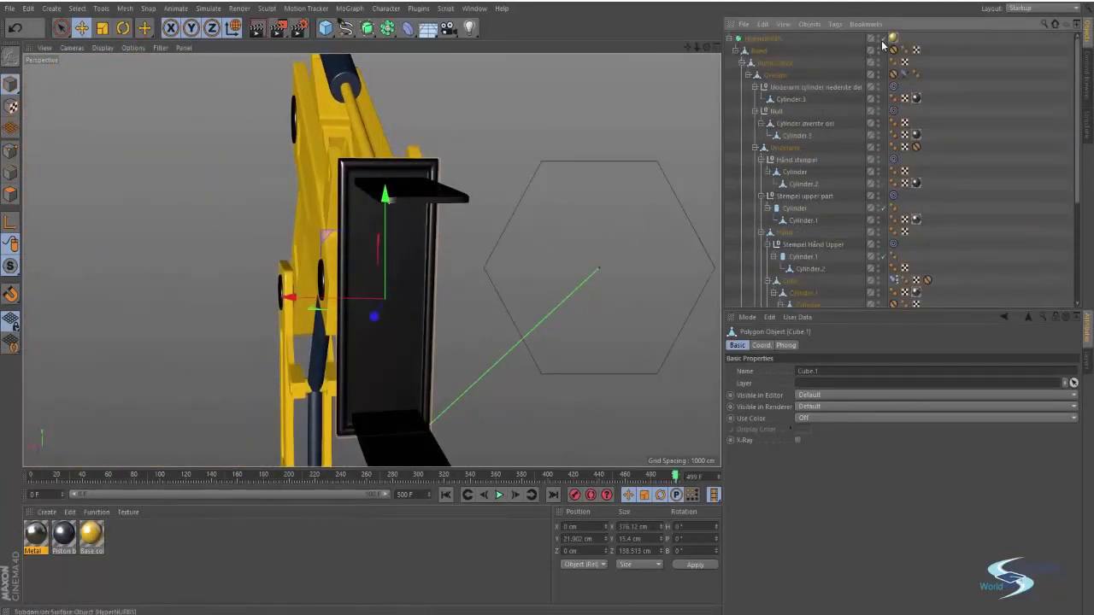
{"action": "left_click_drag", "start_coordinate": [498, 219], "coordinate": [449, 255], "text": "alt"}
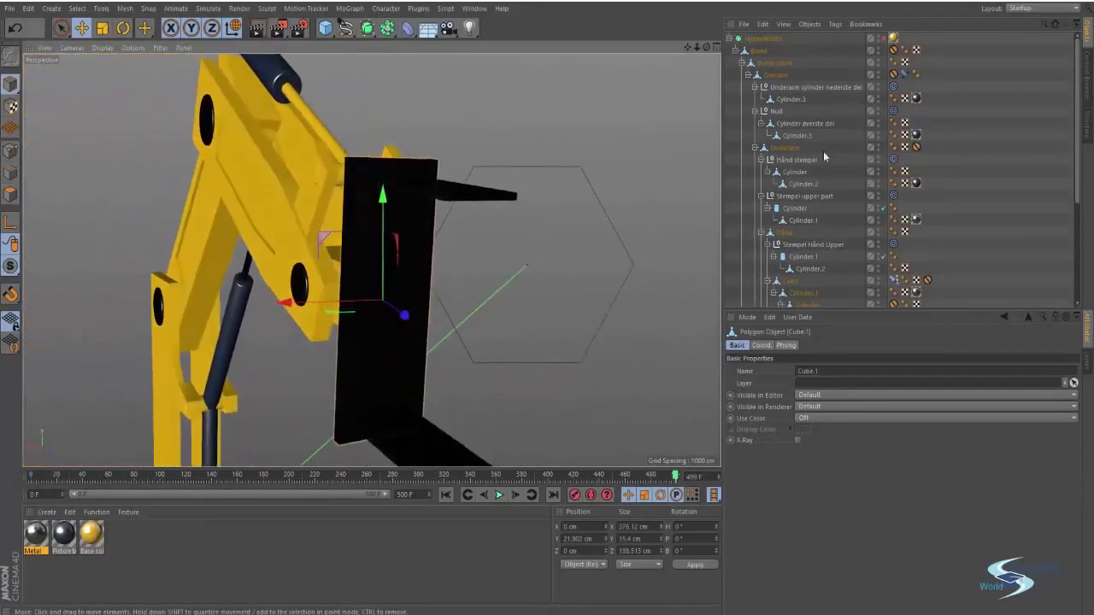
{"action": "scroll", "coordinate": [798, 234], "scroll_direction": "down", "scroll_amount": 5}
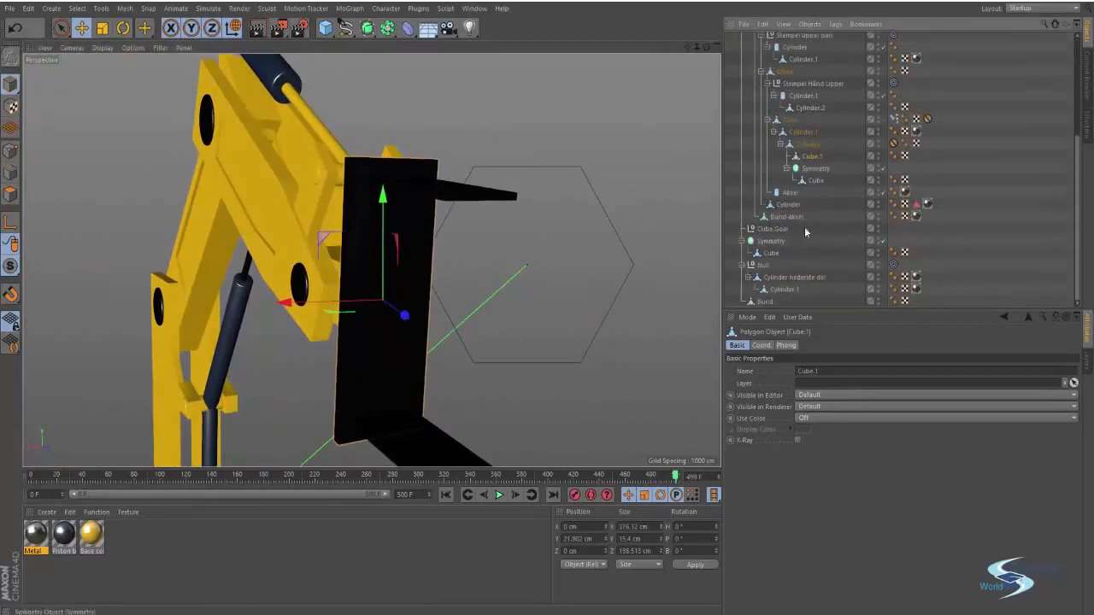
Switch to polygon editing and select the large inner face of the gripper's back plate
{"action": "left_click", "coordinate": [12, 196]}
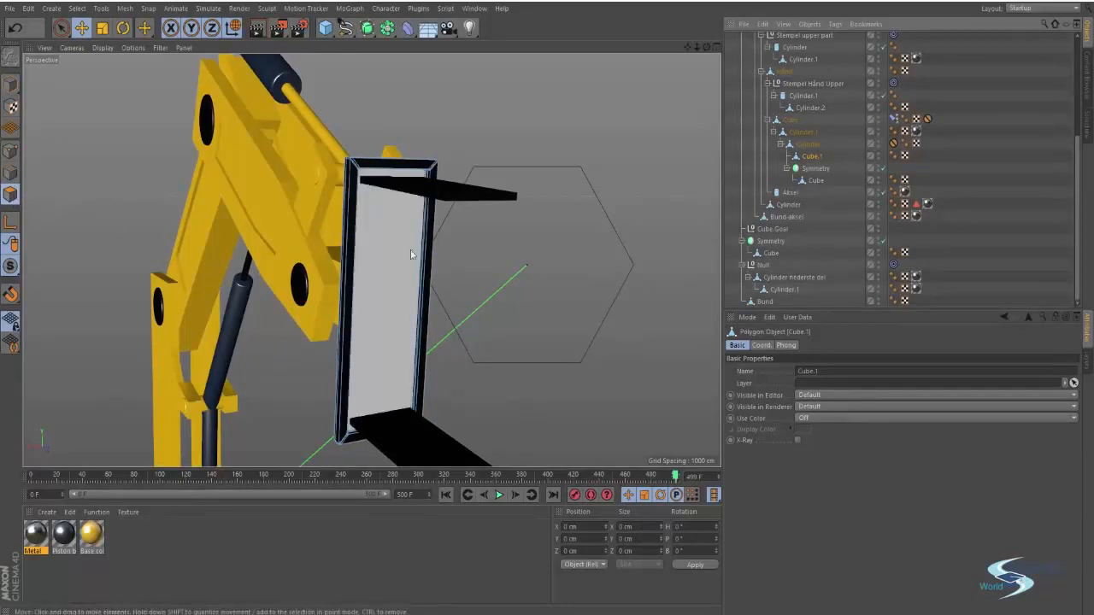
{"action": "left_click_drag", "start_coordinate": [420, 239], "coordinate": [379, 215], "text": "alt"}
{"action": "left_click", "coordinate": [379, 215]}
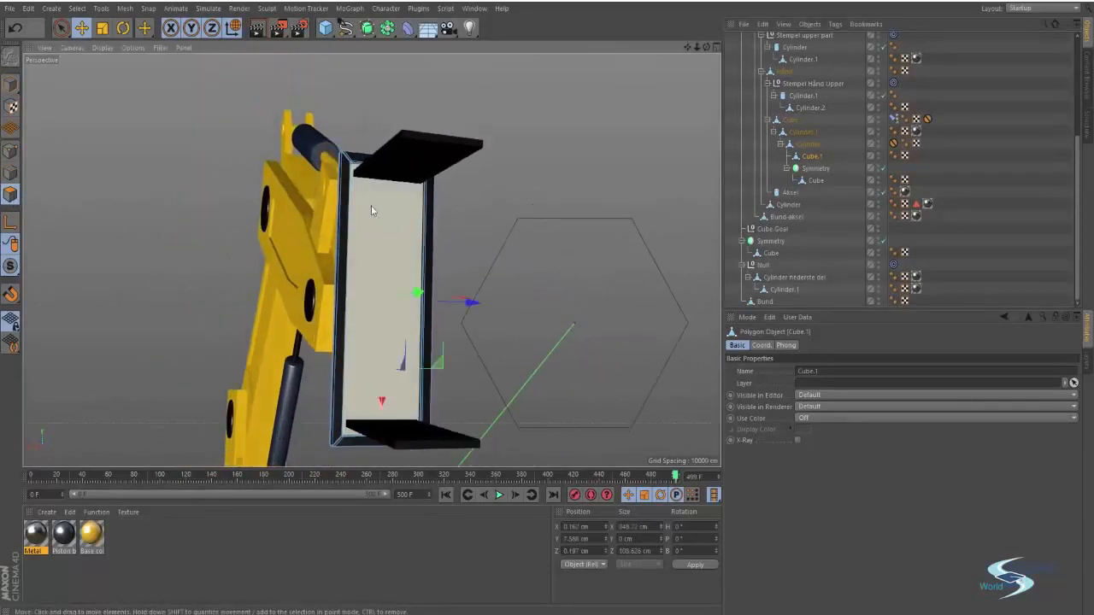
{"action": "right_click_drag", "start_coordinate": [395, 174], "coordinate": [534, 141], "text": "alt"}
{"action": "left_click_drag", "start_coordinate": [534, 141], "coordinate": [462, 201], "text": "alt"}
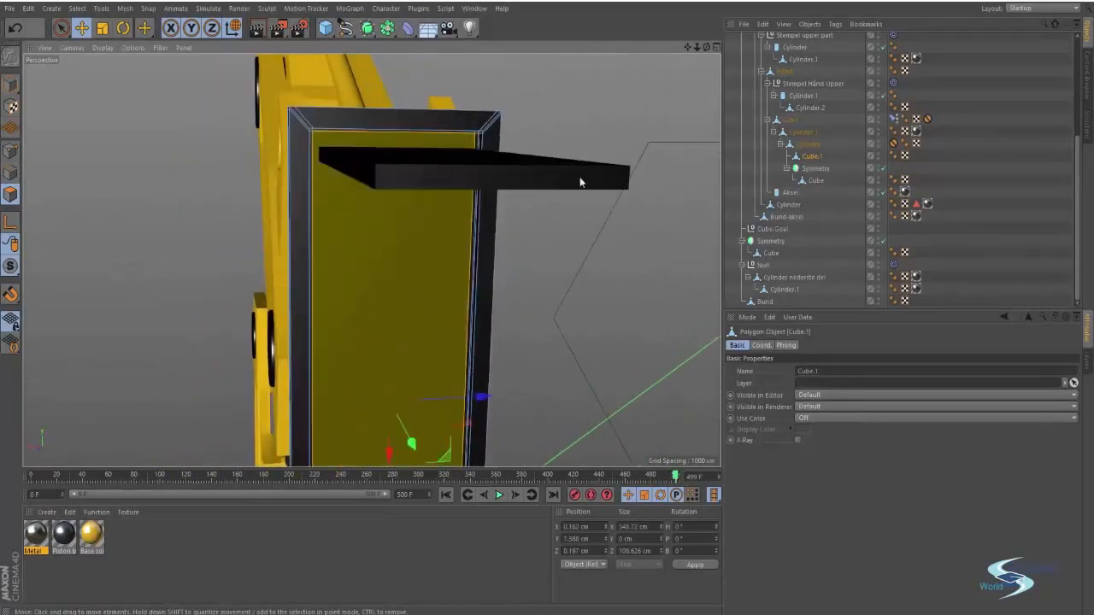
Turn the HyperNURBS subdivision back on and activate the Live Selection tool
{"action": "scroll", "coordinate": [806, 108], "scroll_direction": "up", "scroll_amount": 5}
{"action": "left_click", "coordinate": [883, 38]}
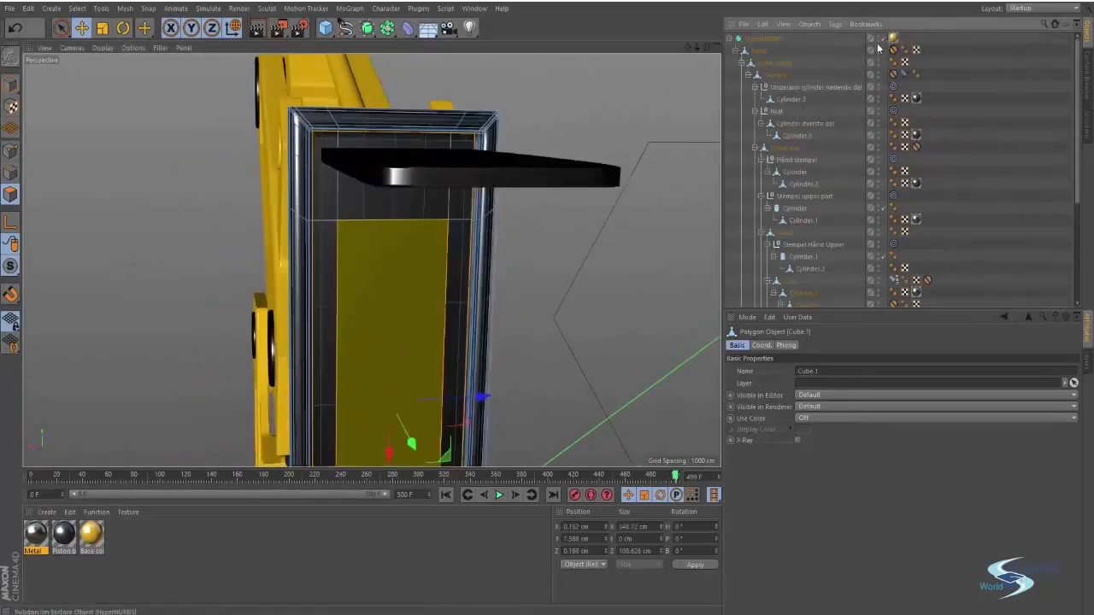
{"action": "mouse_move", "coordinate": [422, 195]}
{"action": "left_mouse_down", "text": "alt"}
{"action": "mouse_move", "coordinate": [432, 102]}
{"action": "mouse_move", "coordinate": [405, 158]}
{"action": "mouse_move", "coordinate": [364, 173]}
{"action": "mouse_move", "coordinate": [342, 228]}
{"action": "left_mouse_up", "text": "alt"}
{"action": "key", "text": "space"}
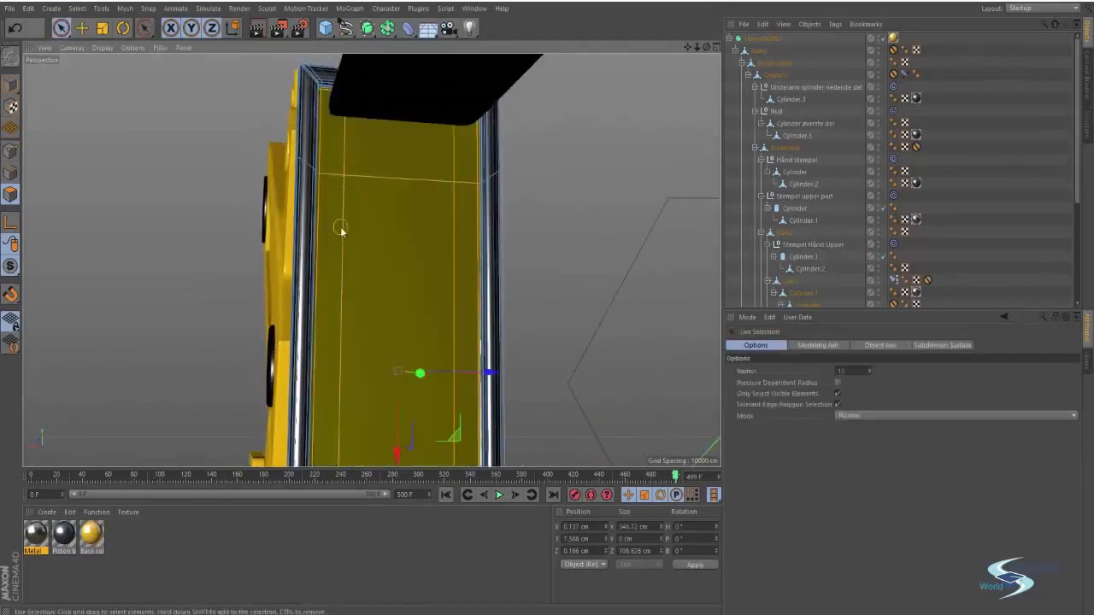
Add the remaining end and edge strips at both ends of the gripper back plate to the inner-face polygon selection
{"action": "scroll", "coordinate": [373, 259], "scroll_direction": "down", "scroll_amount": 3}
{"action": "middle_click_drag", "start_coordinate": [374, 260], "coordinate": [391, 159], "text": "alt"}
{"action": "left_click_drag", "start_coordinate": [390, 159], "coordinate": [380, 262], "text": "alt"}
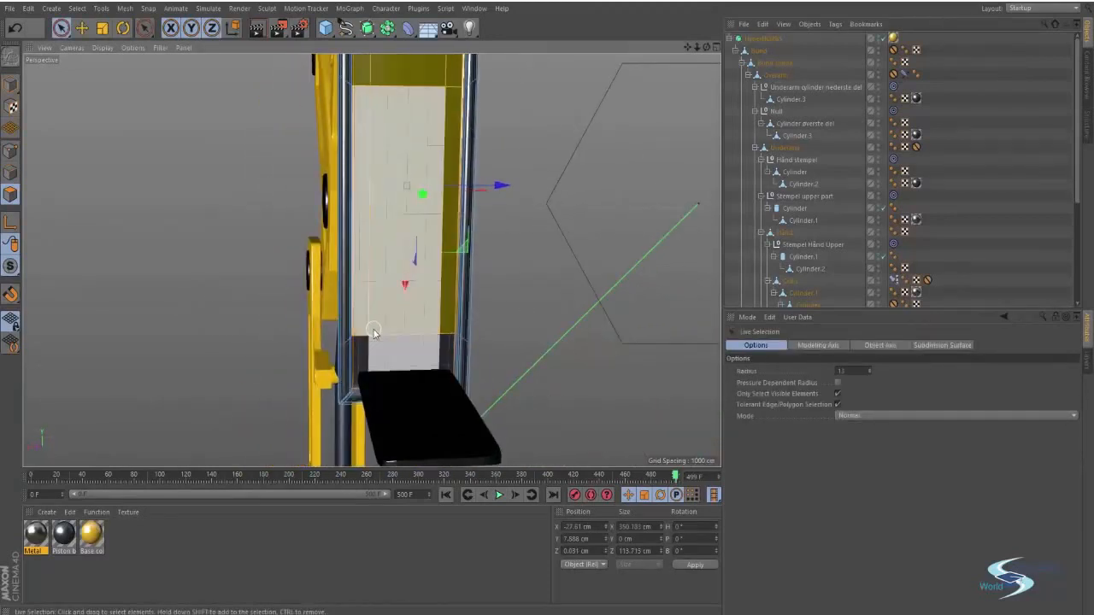
{"action": "left_click", "coordinate": [372, 338]}
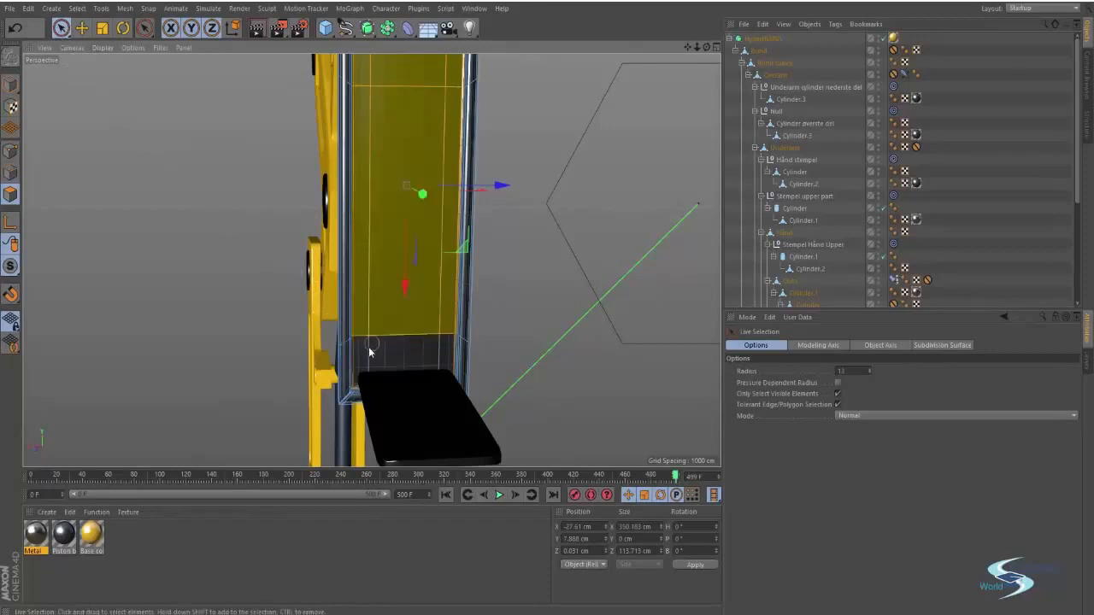
{"action": "left_click", "coordinate": [435, 349], "text": "shift"}
{"action": "left_click_drag", "start_coordinate": [424, 279], "coordinate": [420, 320], "text": "alt"}
{"action": "right_click_drag", "start_coordinate": [427, 219], "coordinate": [498, 176], "text": "alt"}
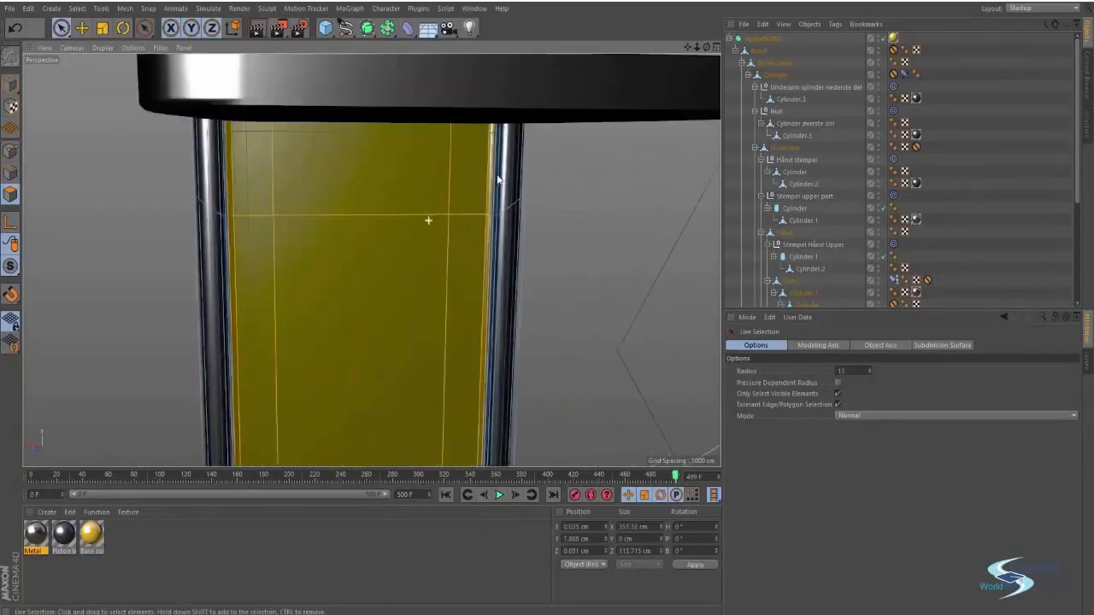
{"action": "left_click_drag", "start_coordinate": [460, 197], "coordinate": [476, 155], "text": "alt"}
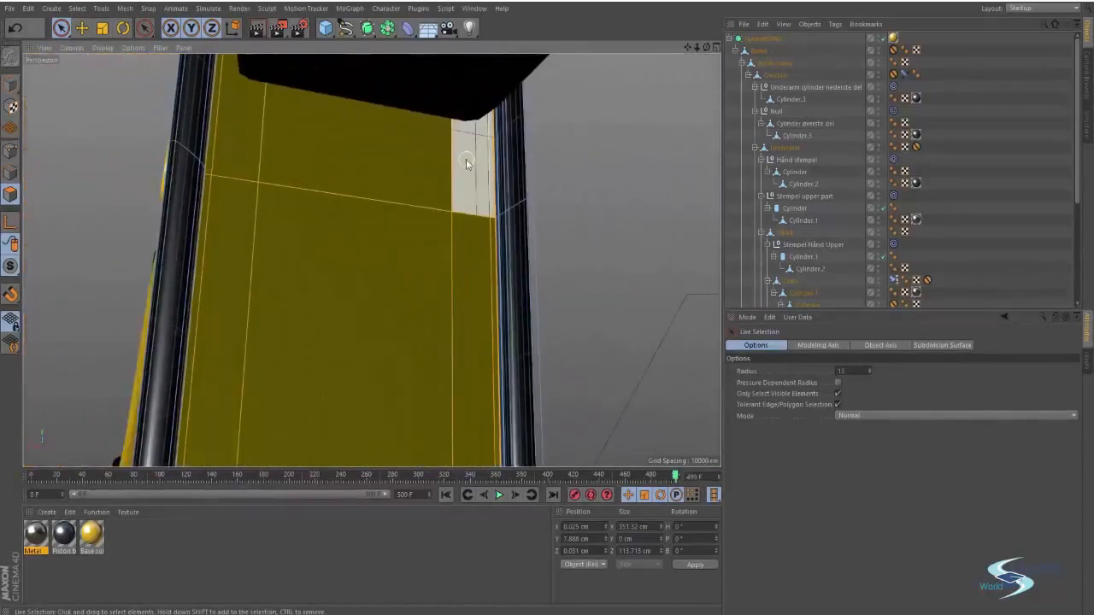
{"action": "left_click", "coordinate": [466, 161], "text": "shift"}
Apply the Metal material to the selected inner polygons of the gripper's back plate and clear the selection
{"action": "right_click_drag", "start_coordinate": [501, 152], "coordinate": [545, 141], "text": "alt"}
{"action": "left_click_drag", "start_coordinate": [496, 178], "coordinate": [471, 241], "text": "alt"}
{"action": "right_click_drag", "start_coordinate": [471, 241], "coordinate": [380, 317], "text": "alt"}
{"action": "middle_click_drag", "start_coordinate": [379, 316], "coordinate": [419, 183], "text": "alt"}
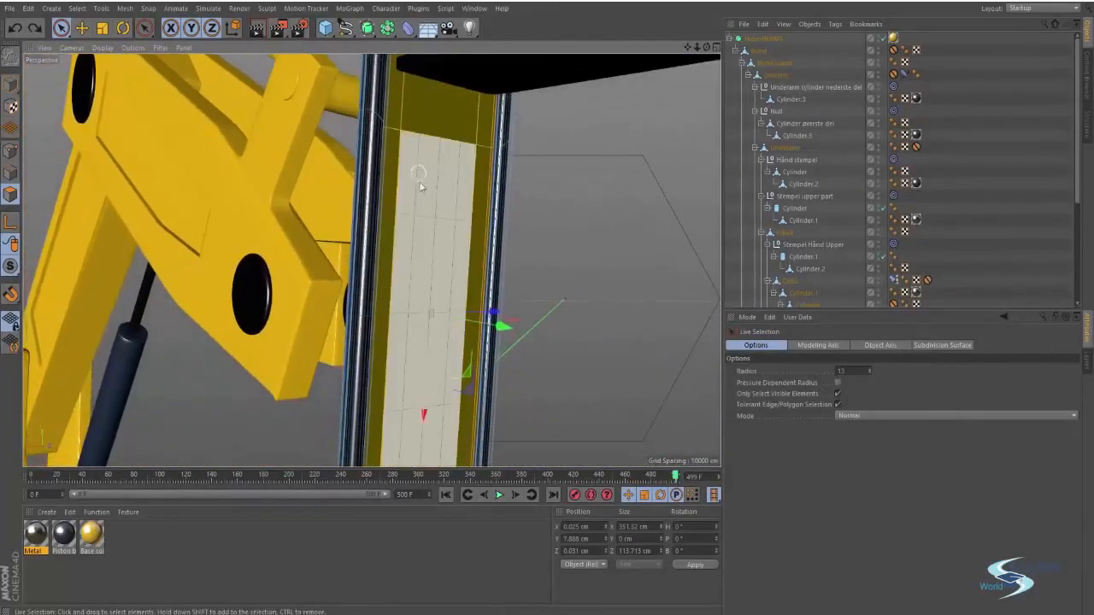
{"action": "left_click_drag", "start_coordinate": [419, 185], "coordinate": [410, 257], "text": "alt"}
{"action": "middle_click_drag", "start_coordinate": [410, 256], "coordinate": [374, 248], "text": "alt"}
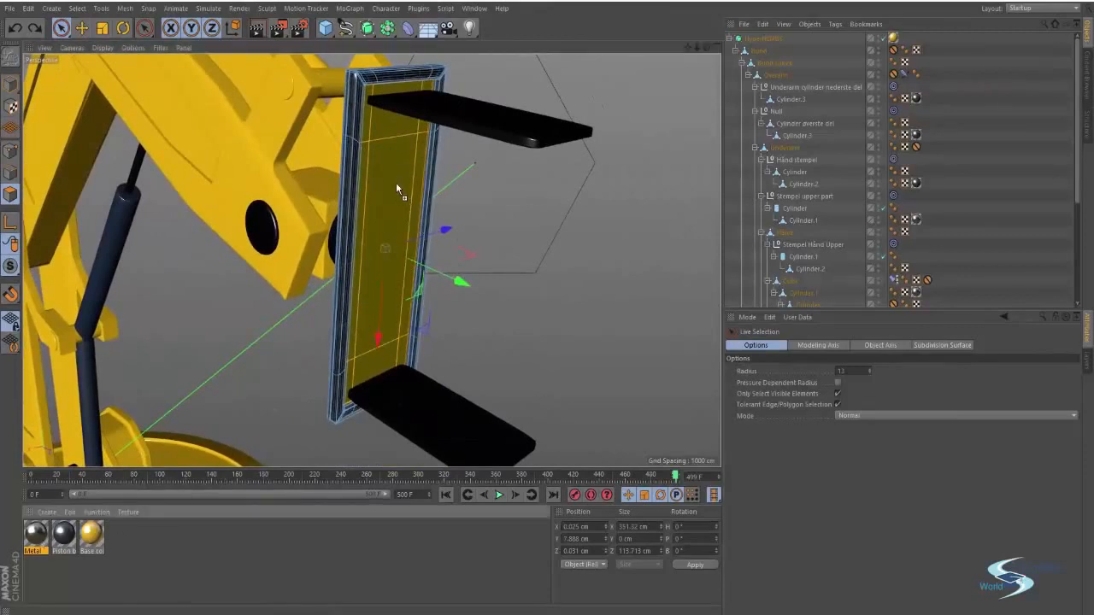
{"action": "left_click_drag", "start_coordinate": [397, 184], "coordinate": [397, 183]}
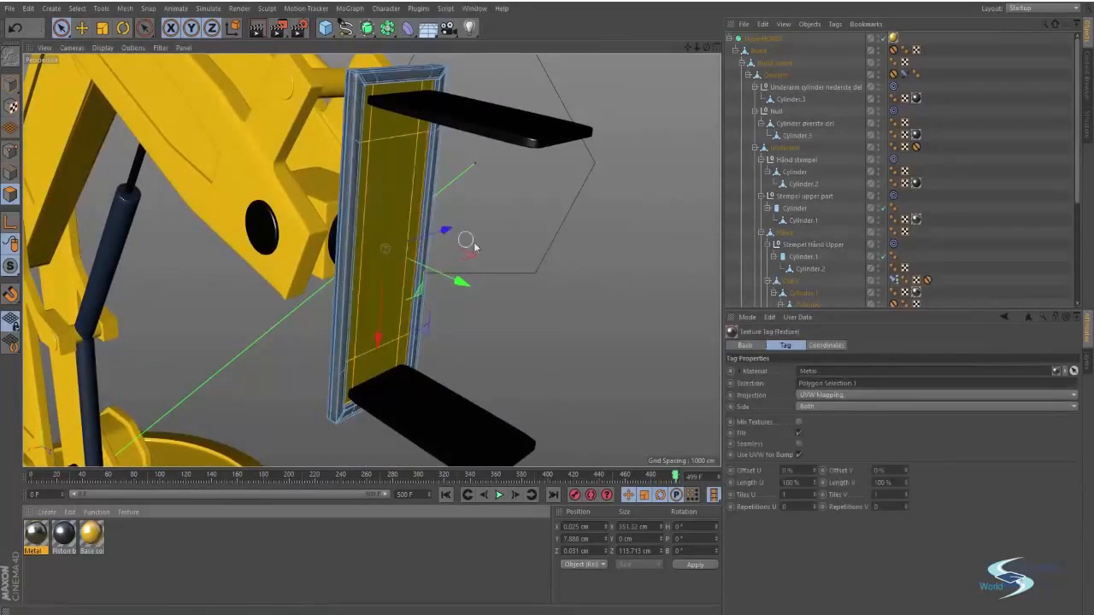
{"action": "key", "text": "e"}
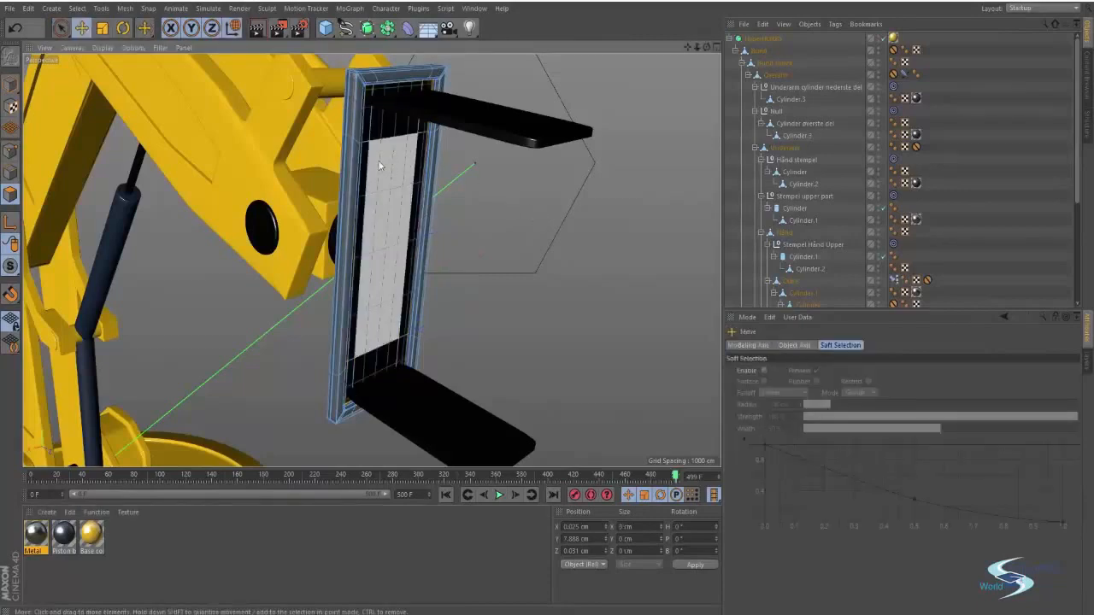
{"action": "left_click", "coordinate": [979, 171]}
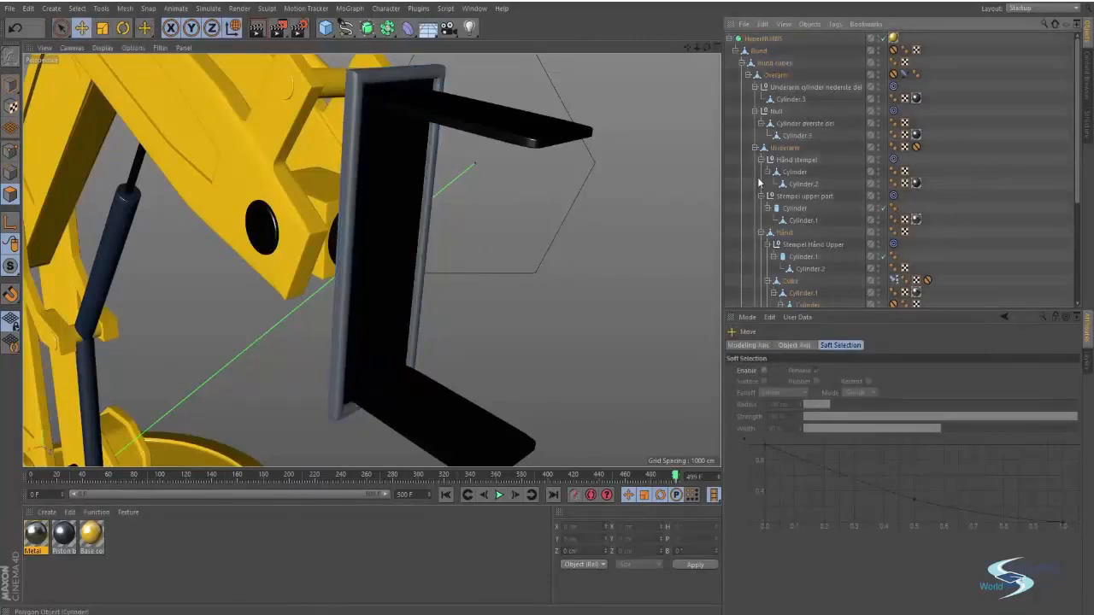
Return to model mode, select the back plate Cube.1 and apply the Base color material to it
{"action": "left_click_drag", "start_coordinate": [391, 159], "coordinate": [368, 159], "text": "alt"}
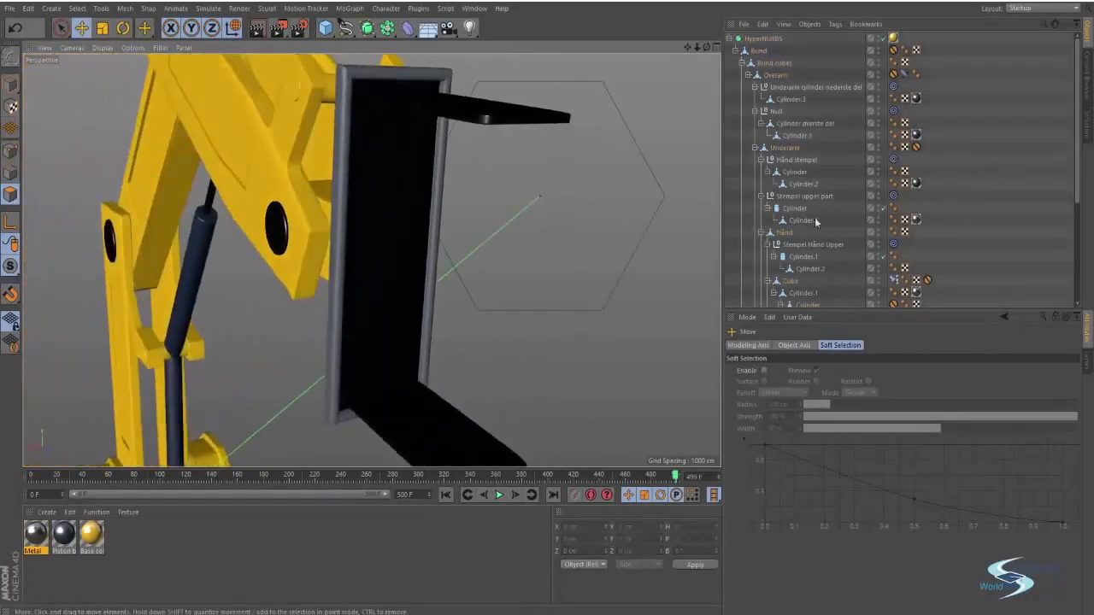
{"action": "scroll", "coordinate": [889, 201], "scroll_direction": "down", "scroll_amount": 3}
{"action": "scroll", "coordinate": [888, 199], "scroll_direction": "down", "scroll_amount": 2}
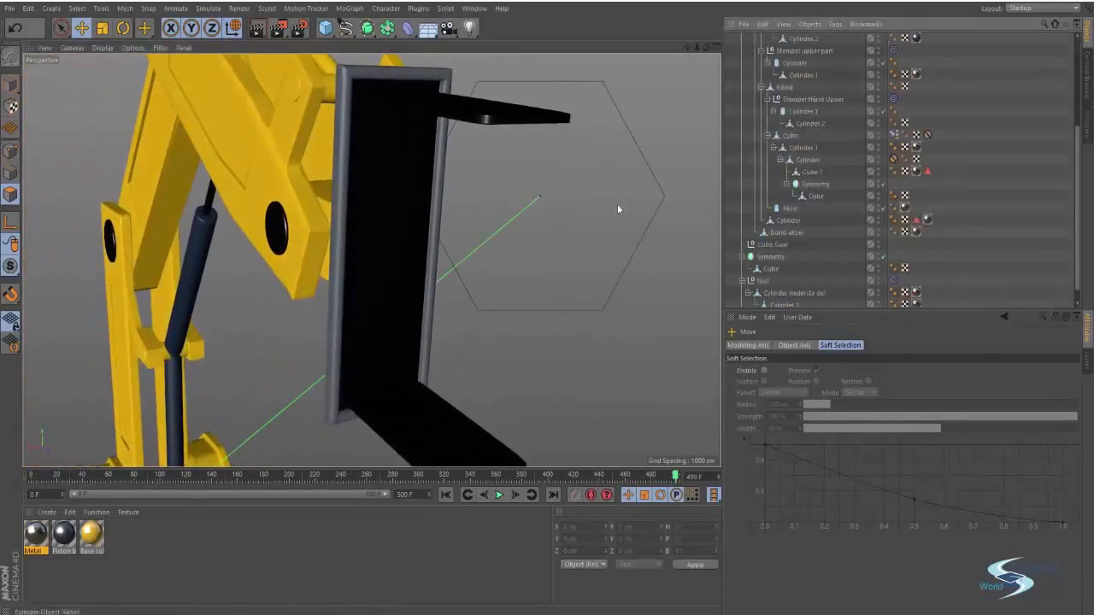
{"action": "left_click", "coordinate": [11, 85]}
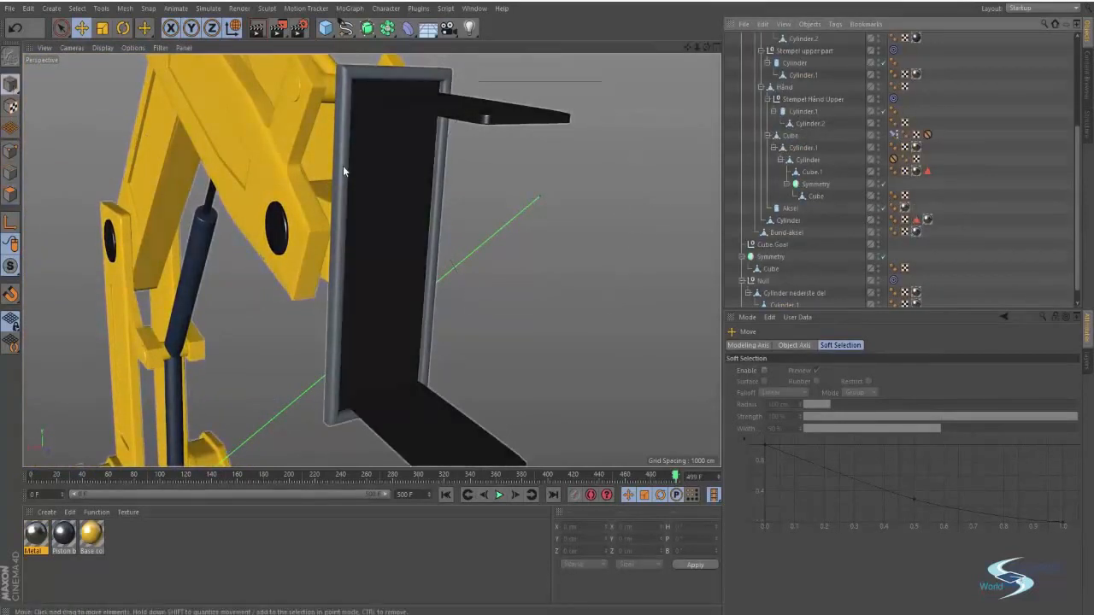
{"action": "left_click", "coordinate": [389, 168]}
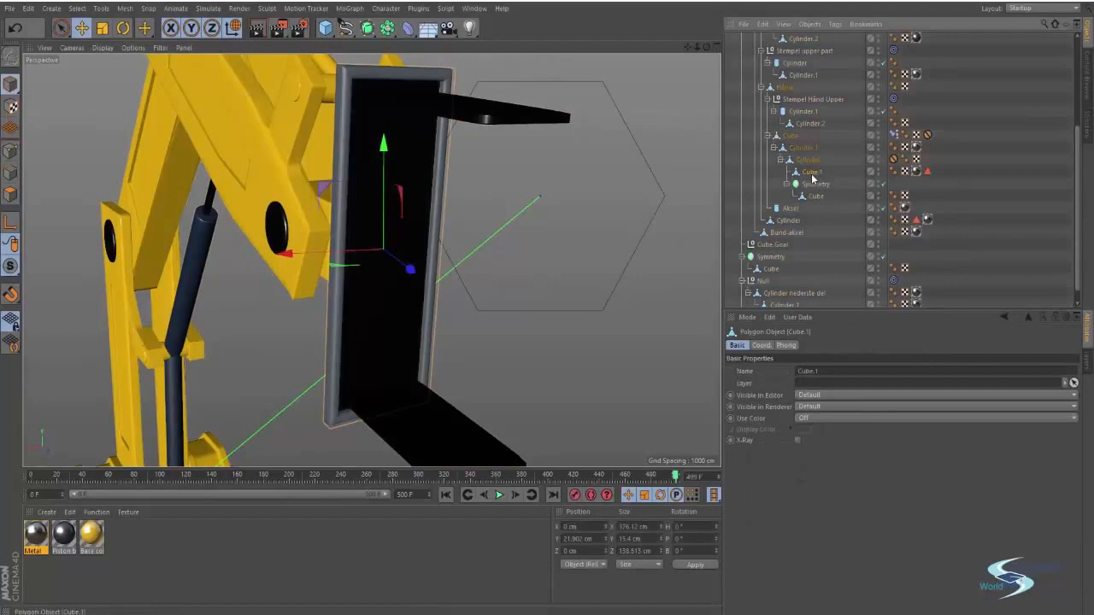
{"action": "left_click_drag", "start_coordinate": [89, 533], "coordinate": [723, 255]}
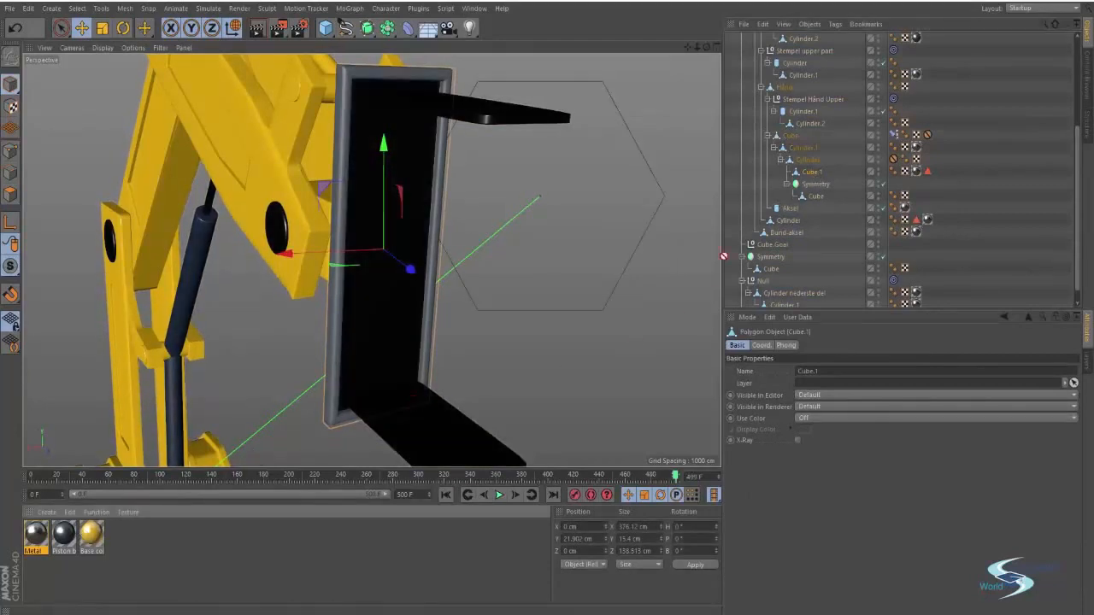
{"action": "left_click_drag", "start_coordinate": [810, 175], "coordinate": [808, 175]}
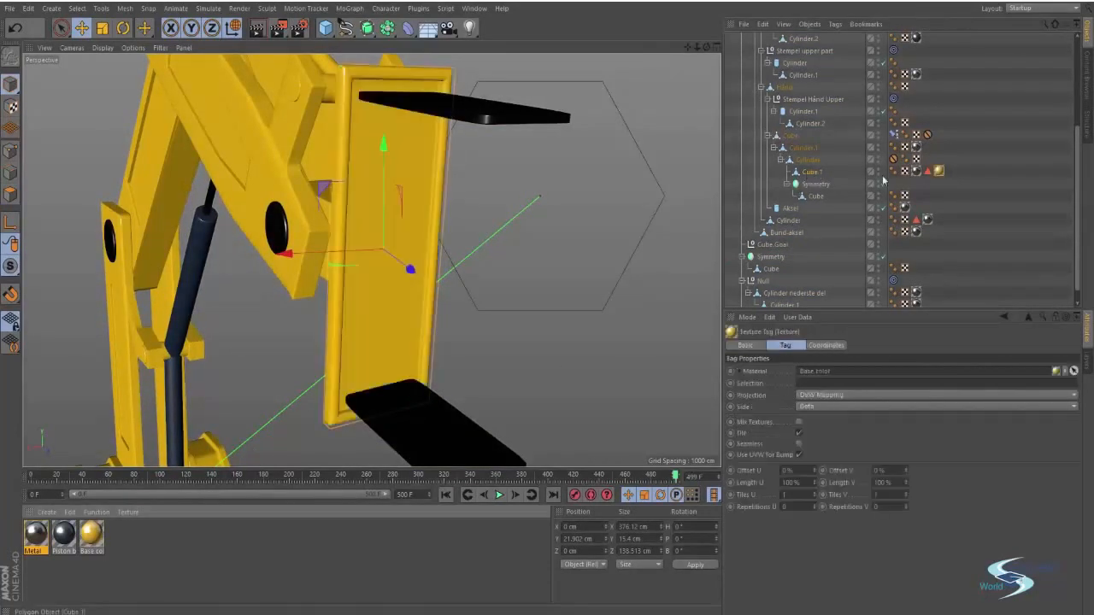
Reorder Cube.1's texture tags so the Metal tag restricted to Polygon Selection 1 comes after the Base color tag
{"action": "left_click", "coordinate": [917, 172]}
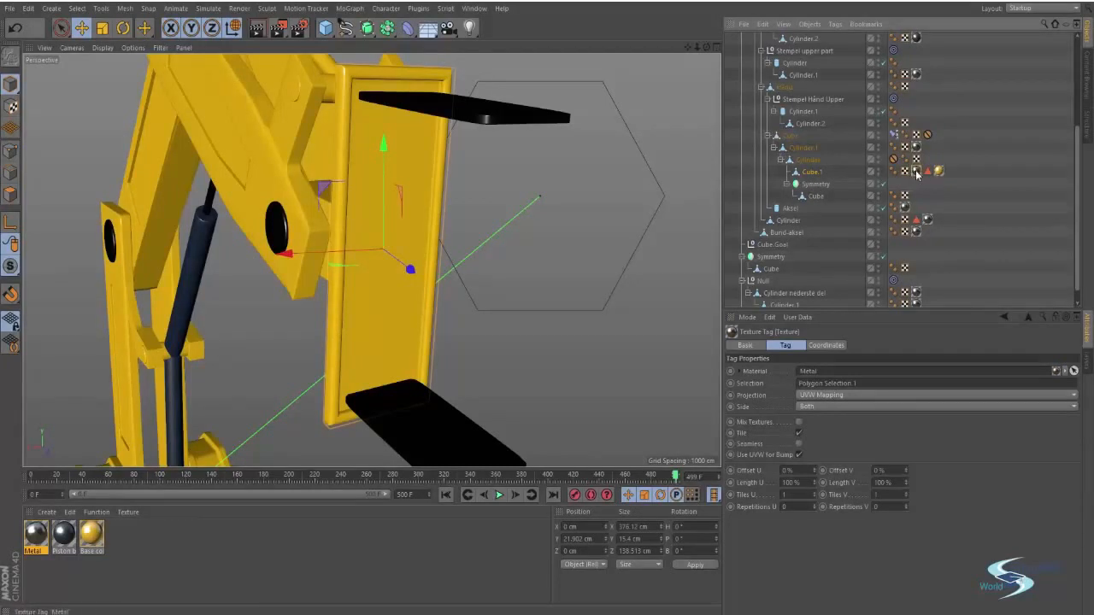
{"action": "left_click", "coordinate": [939, 172]}
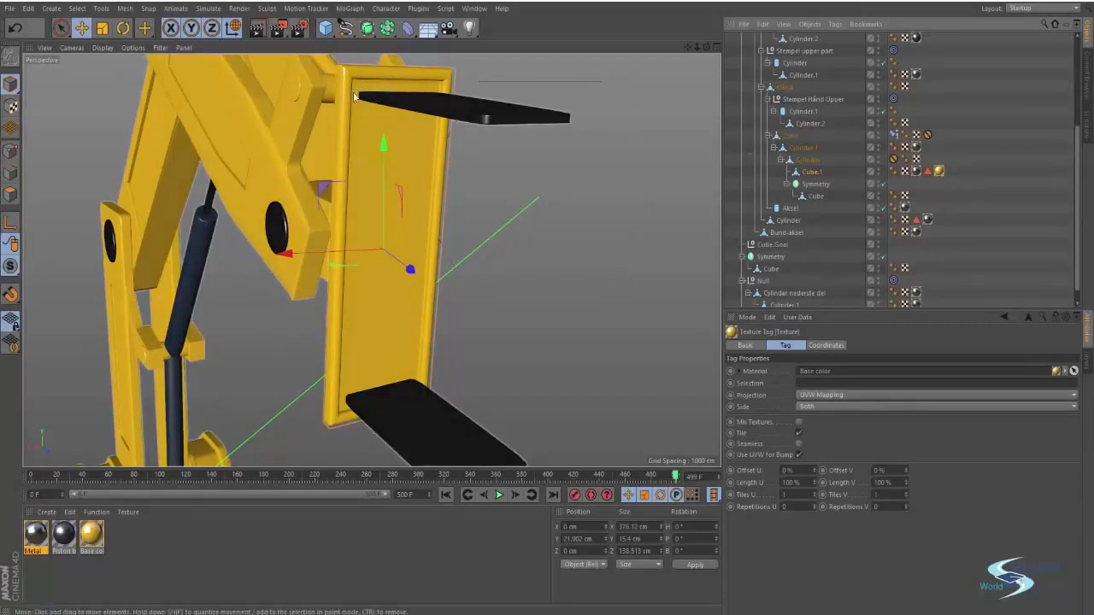
{"action": "left_click", "coordinate": [917, 171]}
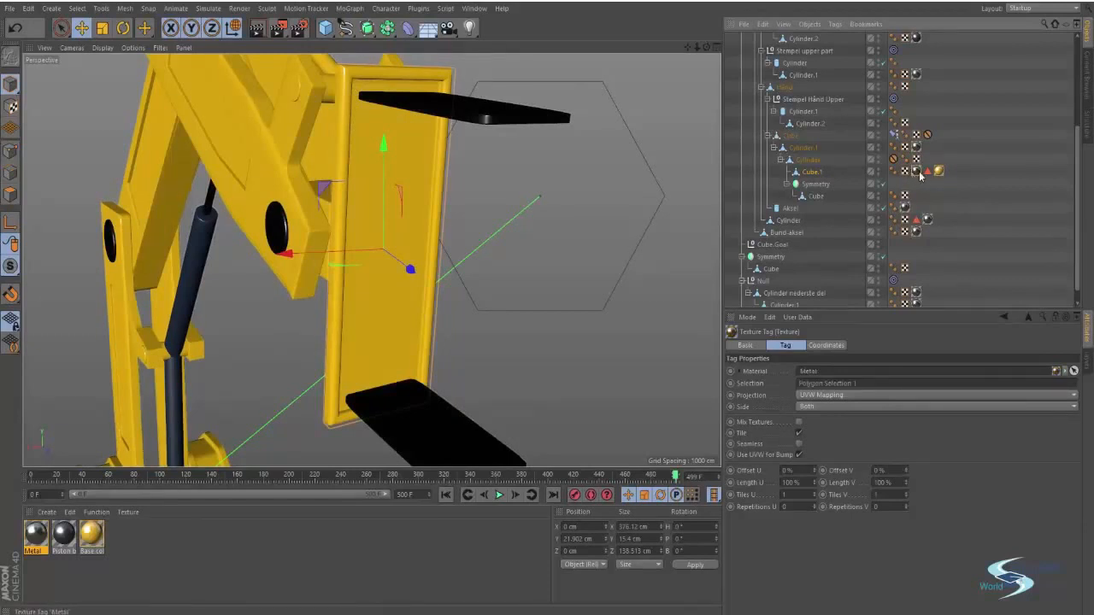
{"action": "left_click_drag", "start_coordinate": [952, 170], "coordinate": [953, 176]}
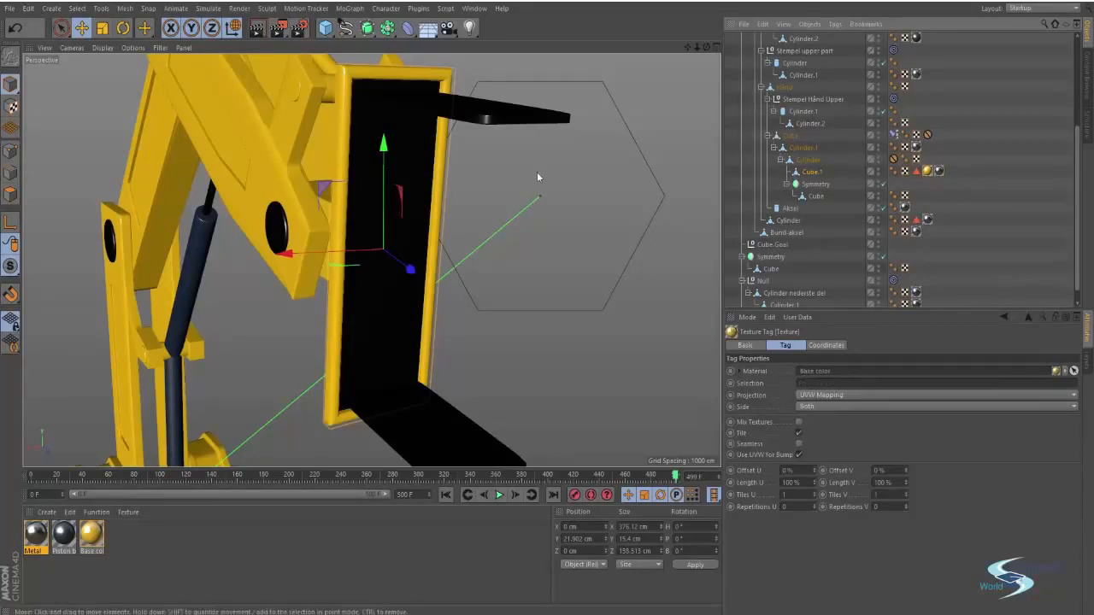
Apply the Metal material to the yellow piston rod leading to the gripper, Cylinder.2 under Stempel Hånd Upper
{"action": "left_click_drag", "start_coordinate": [537, 176], "coordinate": [588, 190], "text": "alt"}
{"action": "left_click", "coordinate": [588, 191]}
{"action": "left_click_drag", "start_coordinate": [489, 192], "coordinate": [374, 236], "text": "alt"}
{"action": "left_click", "coordinate": [310, 224]}
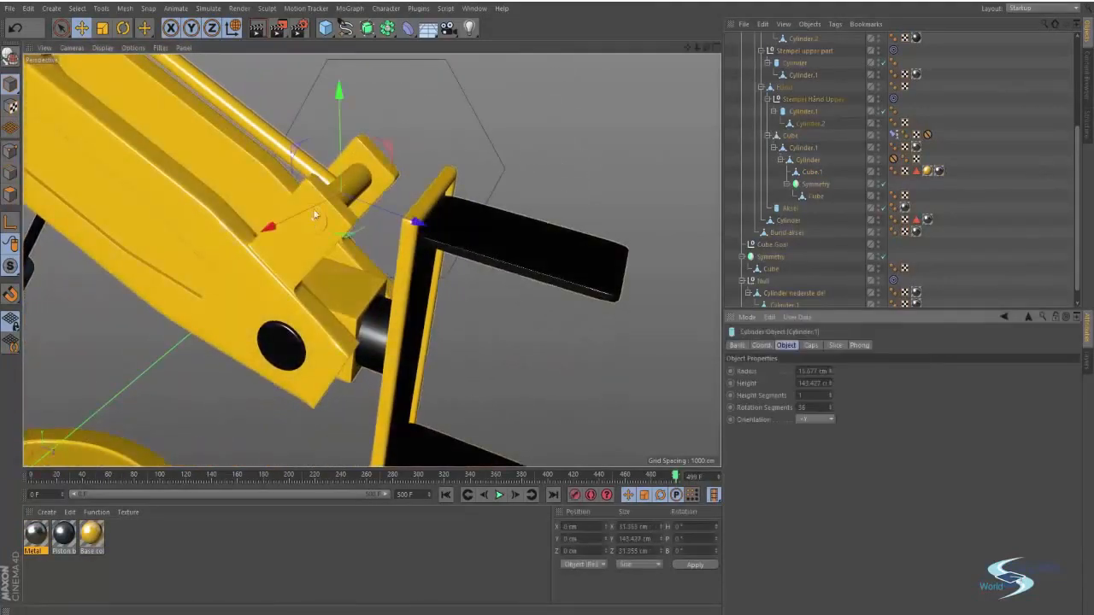
{"action": "left_click_drag", "start_coordinate": [310, 224], "coordinate": [385, 263], "text": "alt"}
{"action": "left_click_drag", "start_coordinate": [458, 250], "coordinate": [418, 238]}
{"action": "middle_click_drag", "start_coordinate": [446, 201], "coordinate": [476, 244], "text": "alt"}
{"action": "key", "text": "ctrl+z"}
{"action": "left_click_drag", "start_coordinate": [350, 242], "coordinate": [325, 238], "text": "alt"}
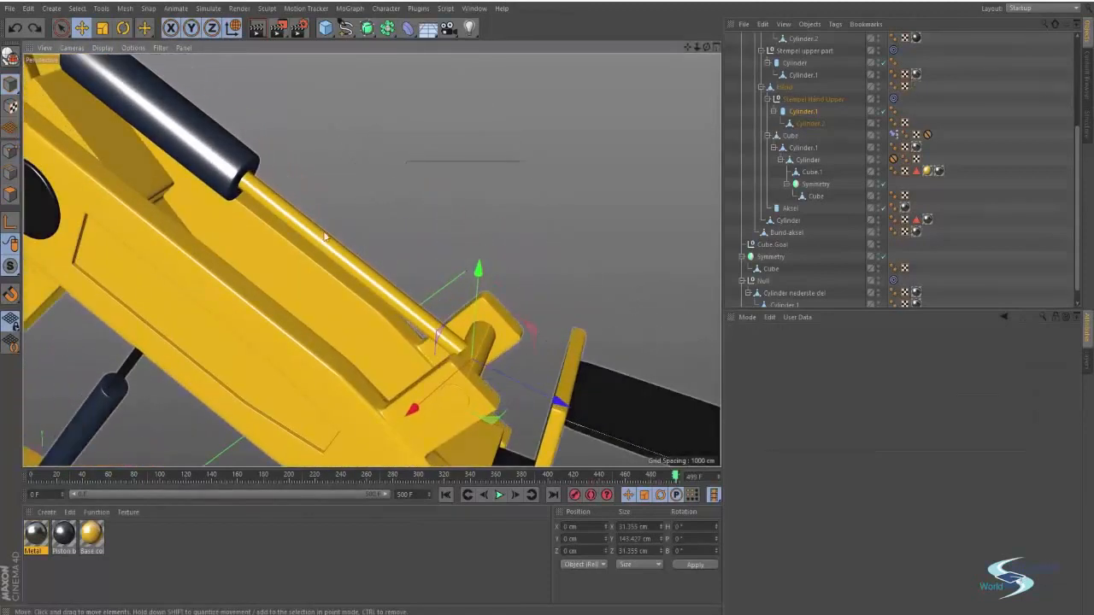
{"action": "key", "text": "ctrl+z"}
{"action": "left_click_drag", "start_coordinate": [35, 536], "coordinate": [362, 280]}
Select the joint pin at the gripper end of the piston rod, Cylinder.1, and apply the Metal material to it
{"action": "left_click_drag", "start_coordinate": [374, 334], "coordinate": [469, 377], "text": "alt"}
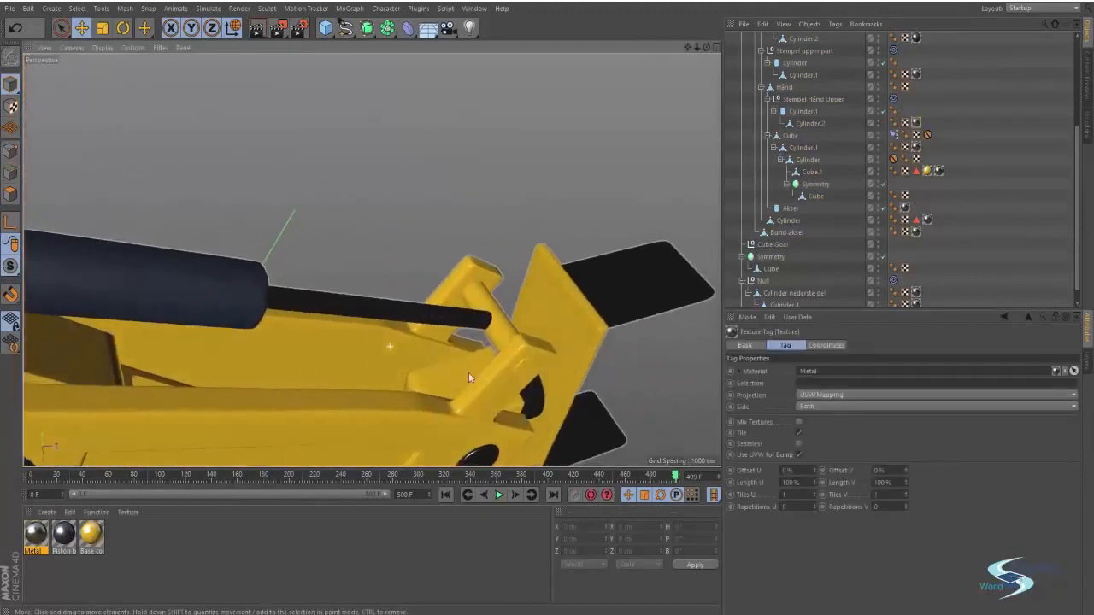
{"action": "left_click", "coordinate": [500, 325]}
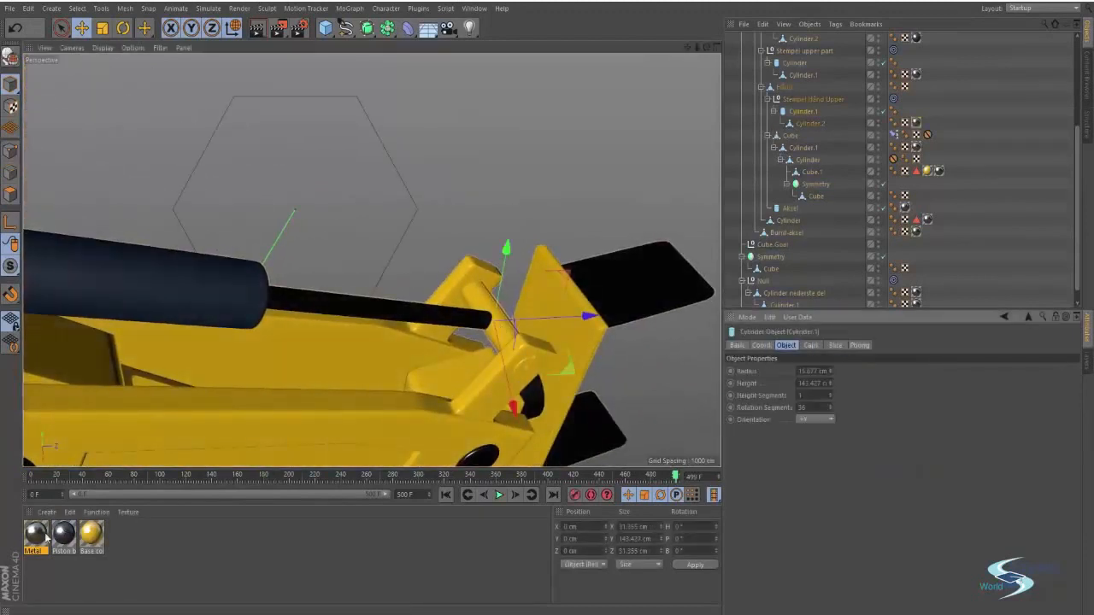
{"action": "left_click_drag", "start_coordinate": [807, 115], "coordinate": [807, 113]}
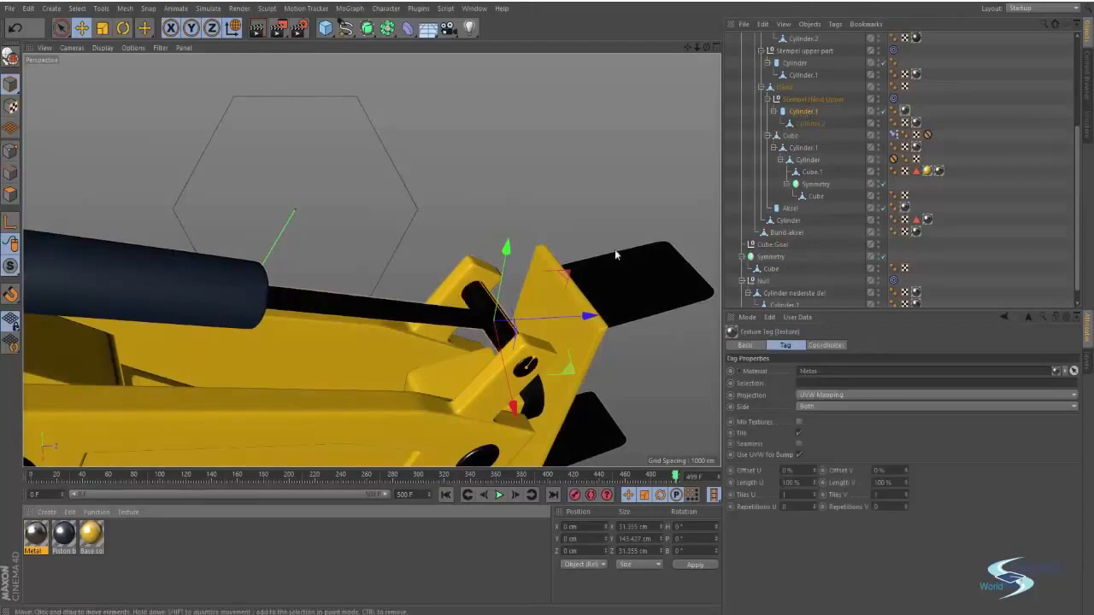
Apply the Metal material to the joint pin that holds the upper piston between the two yellow brackets
{"action": "left_click_drag", "start_coordinate": [615, 249], "coordinate": [420, 237], "text": "alt"}
{"action": "right_click_drag", "start_coordinate": [419, 237], "coordinate": [502, 160], "text": "alt"}
{"action": "left_click", "coordinate": [430, 163]}
{"action": "middle_click_drag", "start_coordinate": [290, 144], "coordinate": [339, 161], "text": "alt"}
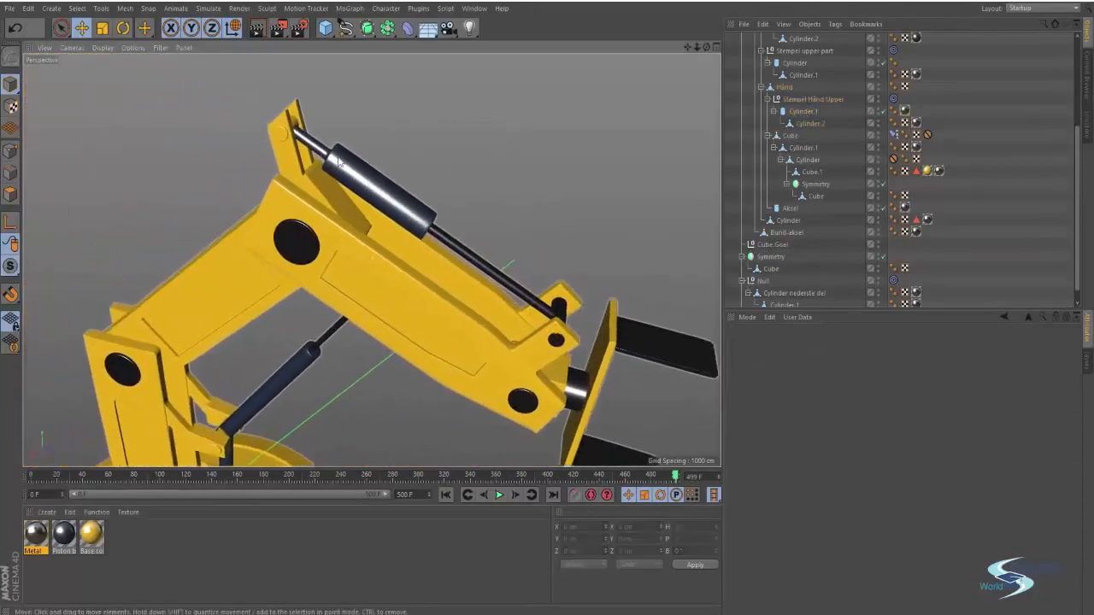
{"action": "left_click", "coordinate": [287, 141]}
{"action": "left_click", "coordinate": [285, 137]}
{"action": "right_click_drag", "start_coordinate": [284, 136], "coordinate": [385, 64], "text": "alt"}
{"action": "middle_click_drag", "start_coordinate": [342, 154], "coordinate": [344, 227], "text": "alt"}
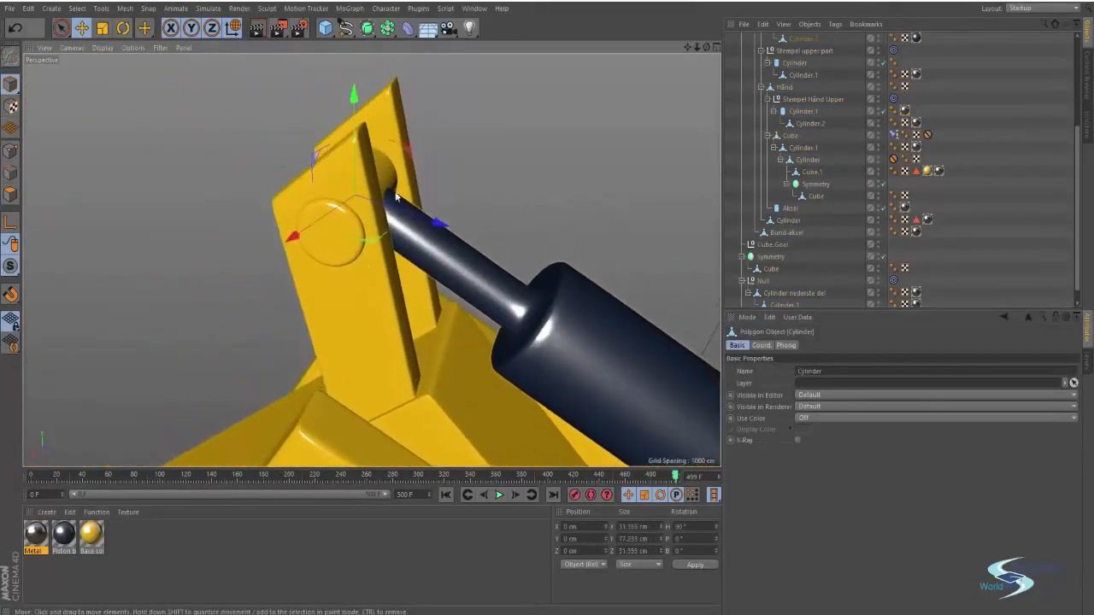
{"action": "left_click_drag", "start_coordinate": [344, 226], "coordinate": [203, 268], "text": "alt"}
{"action": "left_click_drag", "start_coordinate": [35, 534], "coordinate": [422, 171]}
{"action": "left_click", "coordinate": [513, 201]}
Select the upper piston body, Cylinder.2, and switch to polygon editing with no polygons selected
{"action": "left_click_drag", "start_coordinate": [513, 201], "coordinate": [533, 310], "text": "alt"}
{"action": "right_click_drag", "start_coordinate": [533, 310], "coordinate": [483, 304], "text": "alt"}
{"action": "middle_click_drag", "start_coordinate": [483, 304], "coordinate": [427, 205], "text": "alt"}
{"action": "left_click_drag", "start_coordinate": [467, 235], "coordinate": [445, 287], "text": "alt"}
{"action": "left_click", "coordinate": [455, 230]}
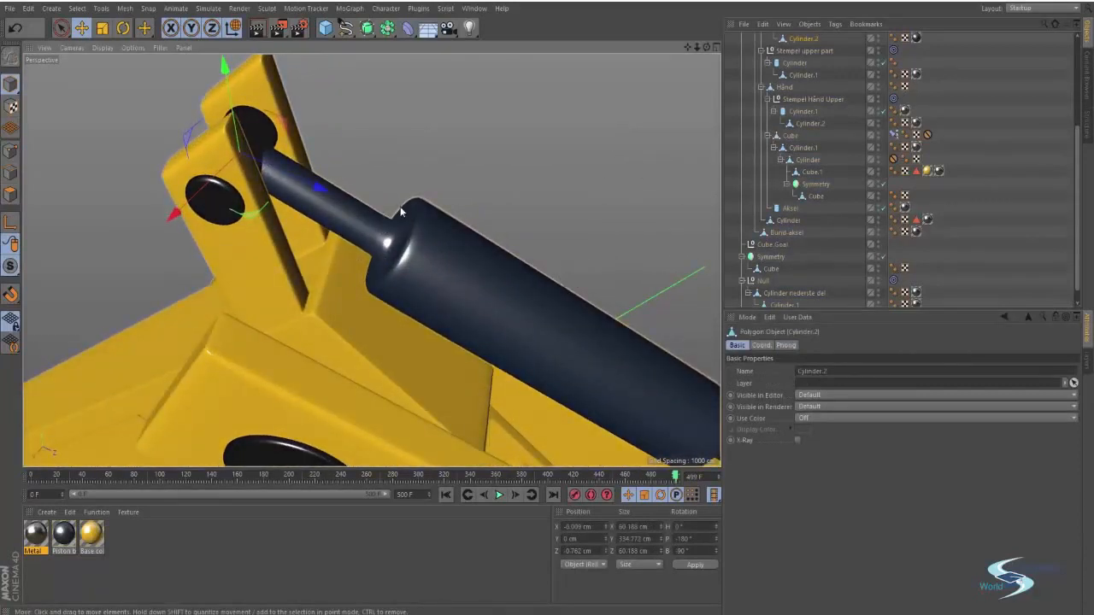
{"action": "left_click", "coordinate": [10, 195]}
{"action": "left_click", "coordinate": [548, 183]}
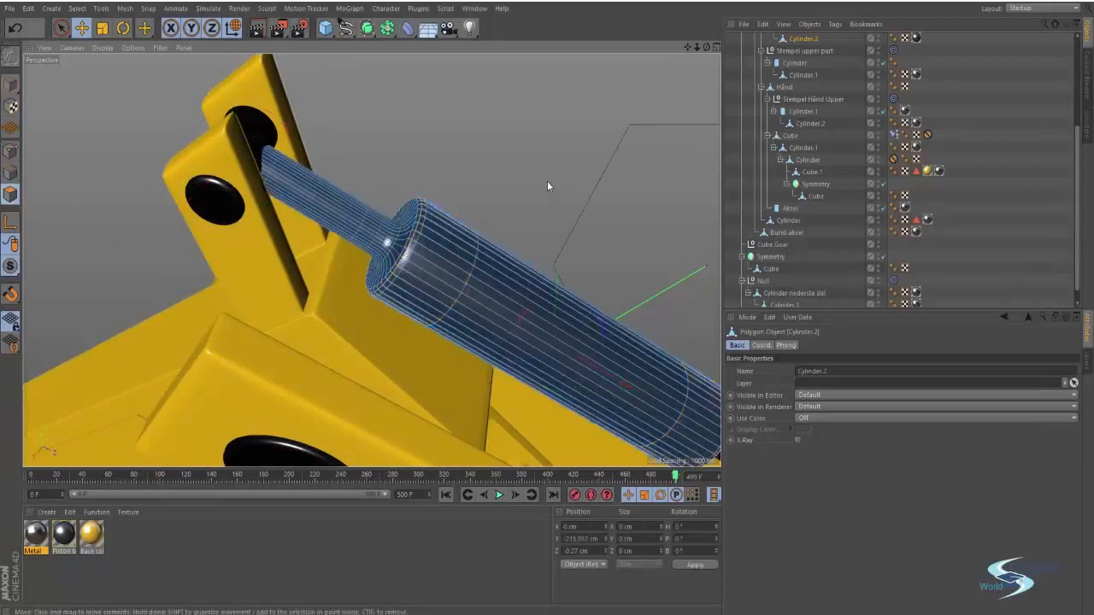
{"action": "middle_click_drag", "start_coordinate": [447, 224], "coordinate": [453, 237], "text": "alt"}
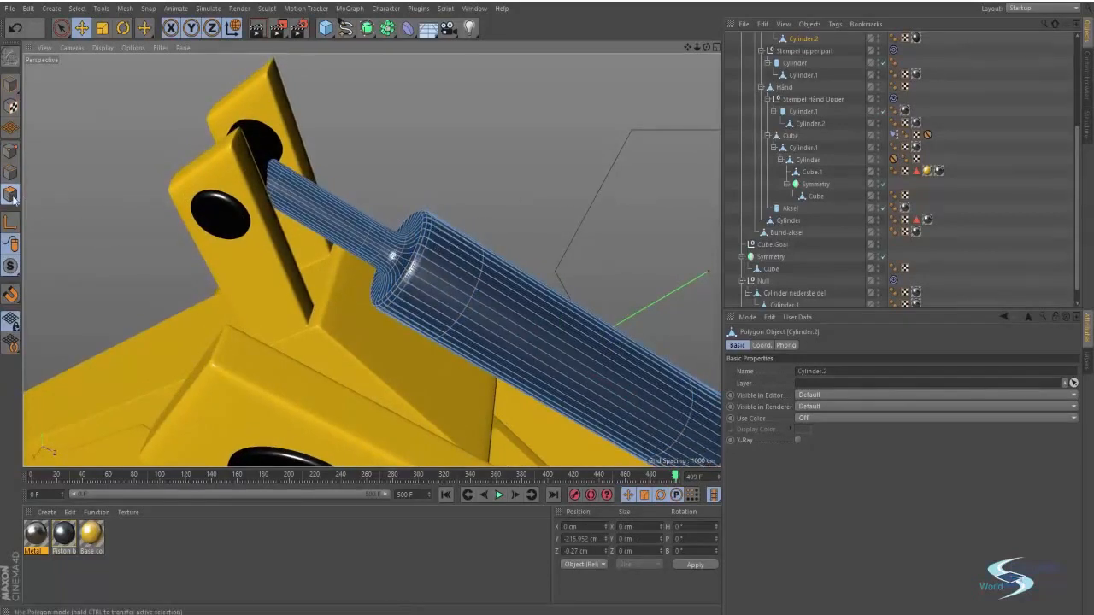
{"action": "left_click_drag", "start_coordinate": [325, 198], "coordinate": [385, 196], "text": "alt"}
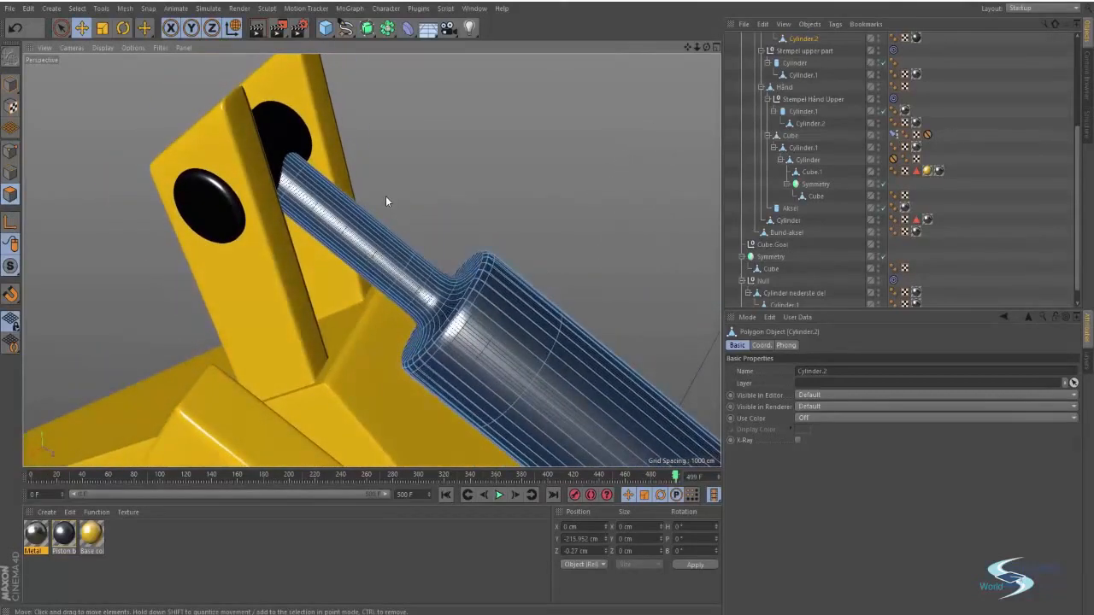
Select the polygon loops of the thin rod section of Cylinder.2, from the bracket down to the thick piston body, with Loop Selection
{"action": "right_click", "coordinate": [386, 199]}
{"action": "left_click", "coordinate": [392, 199]}
{"action": "key", "text": "u"}
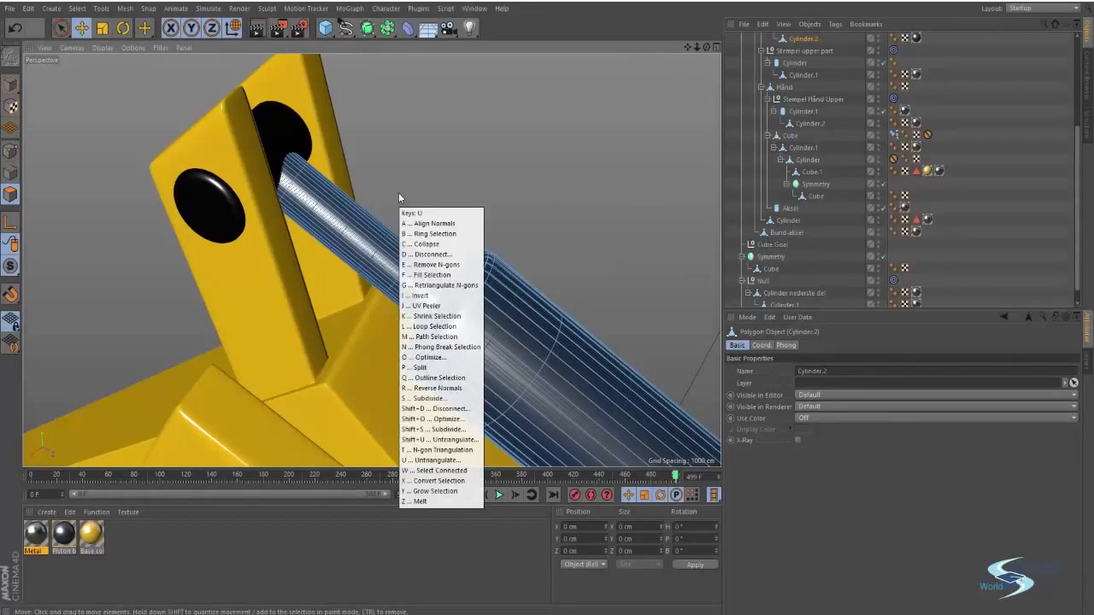
{"action": "key", "text": "l"}
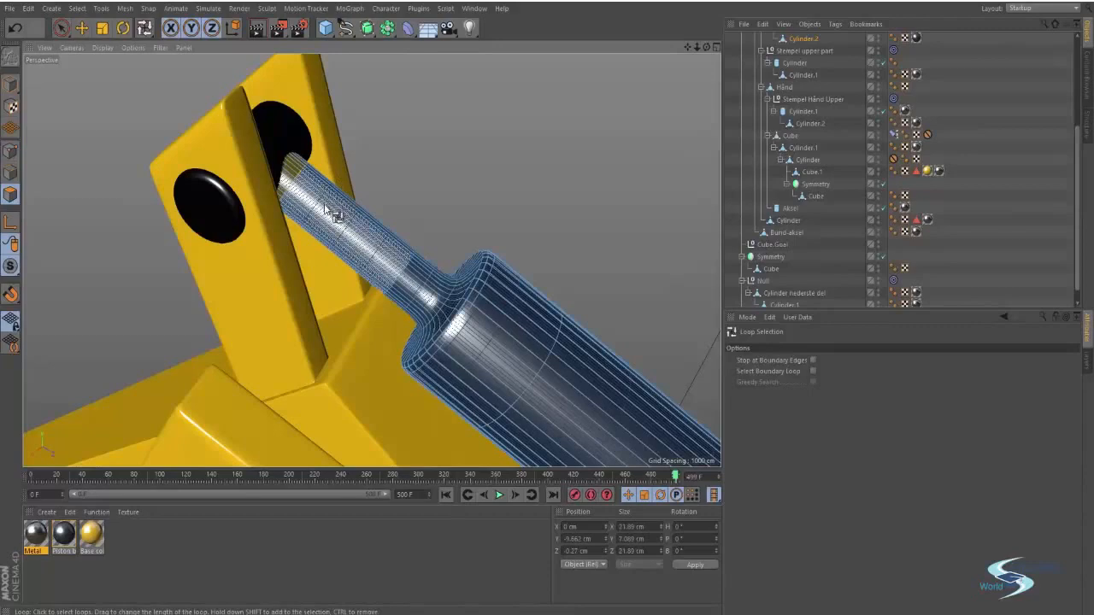
{"action": "left_click_drag", "start_coordinate": [325, 208], "coordinate": [431, 284]}
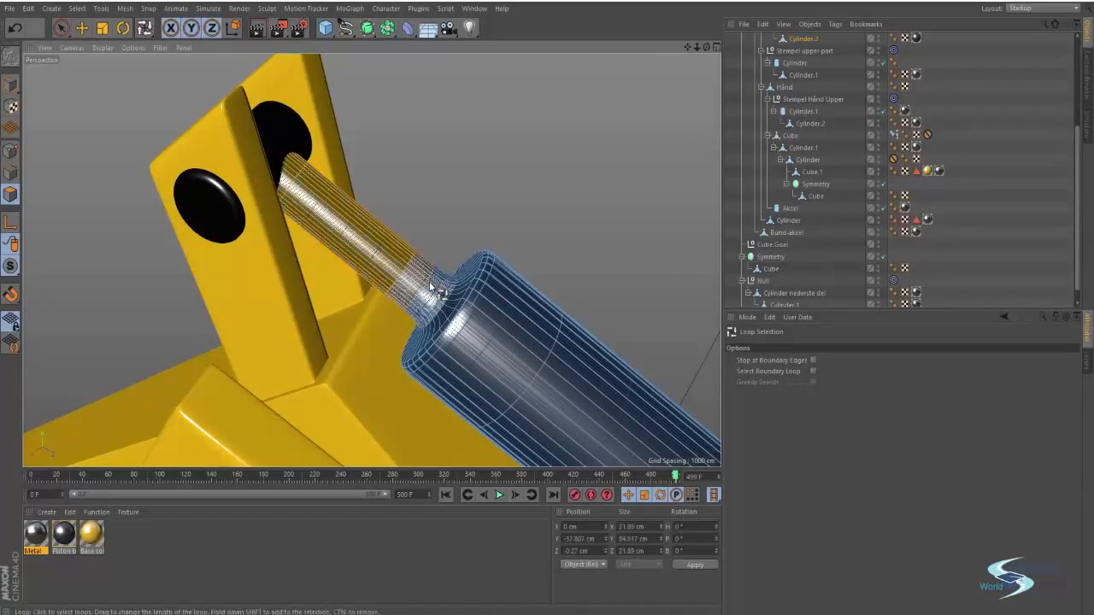
{"action": "left_click", "coordinate": [430, 283], "text": "shift"}
{"action": "mouse_move", "coordinate": [488, 253]}
{"action": "left_mouse_down", "text": "alt"}
{"action": "mouse_move", "coordinate": [467, 304]}
{"action": "mouse_move", "coordinate": [530, 304]}
{"action": "mouse_move", "coordinate": [607, 249]}
{"action": "mouse_move", "coordinate": [440, 206]}
{"action": "mouse_move", "coordinate": [484, 266]}
{"action": "left_mouse_up", "text": "alt"}
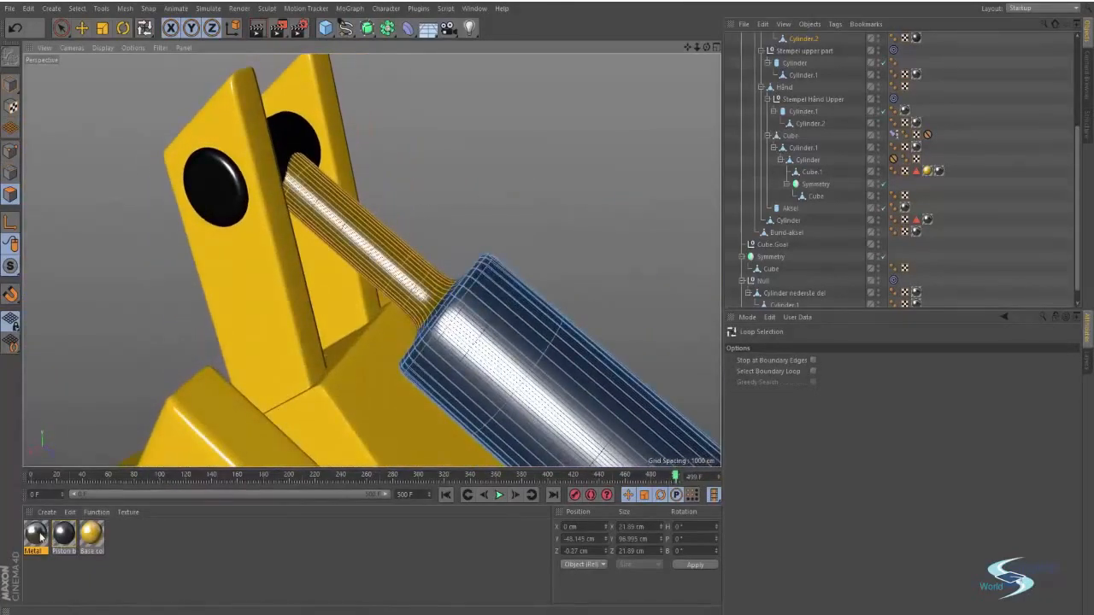
Apply the Metal material to the selected polygons of the thin piston rod section and deselect the object
{"action": "left_click_drag", "start_coordinate": [40, 536], "coordinate": [171, 451]}
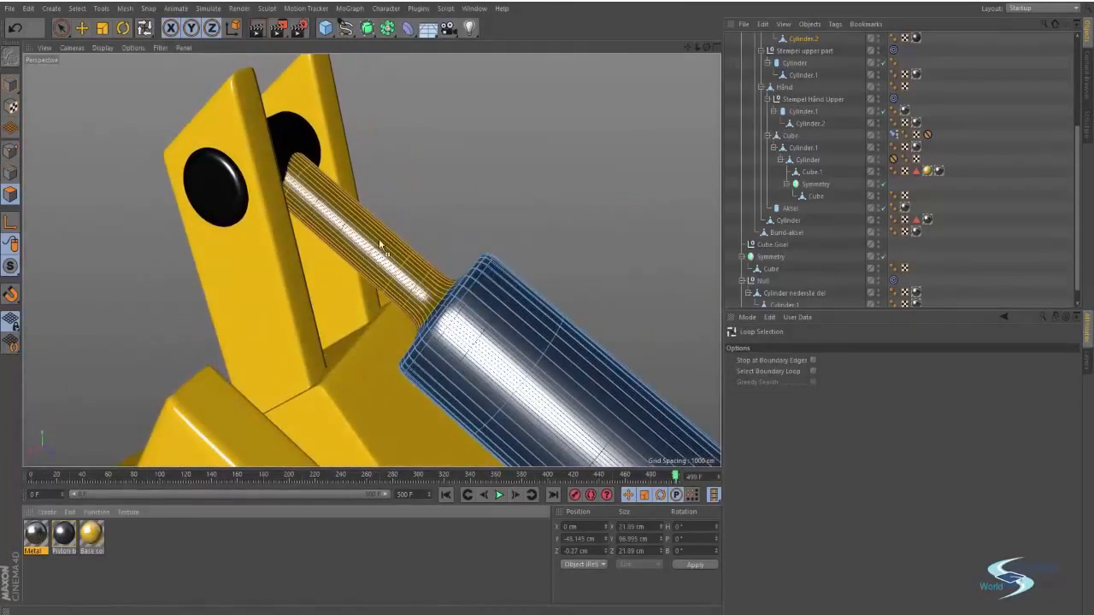
{"action": "left_click_drag", "start_coordinate": [381, 259], "coordinate": [381, 259]}
{"action": "key", "text": "e"}
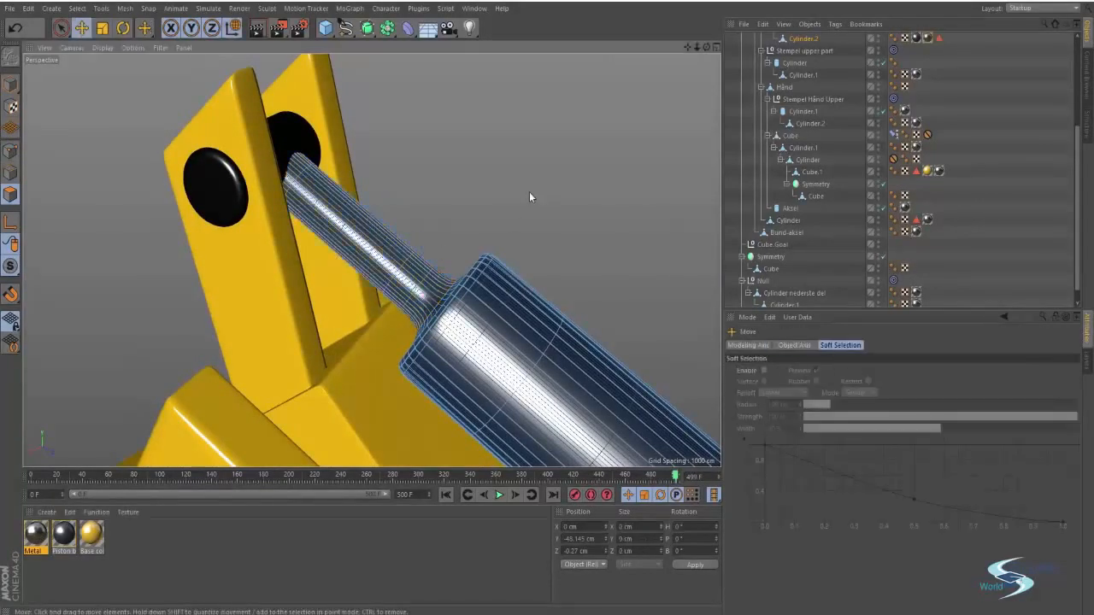
{"action": "left_click_drag", "start_coordinate": [529, 191], "coordinate": [405, 351], "text": "alt"}
{"action": "left_click", "coordinate": [839, 178]}
Select the Bund object, the round base disc under the robotic arm, within the HyperNURBS hierarchy
{"action": "scroll", "coordinate": [448, 260], "scroll_direction": "down", "scroll_amount": 5}
{"action": "left_click_drag", "start_coordinate": [373, 261], "coordinate": [431, 210], "text": "alt"}
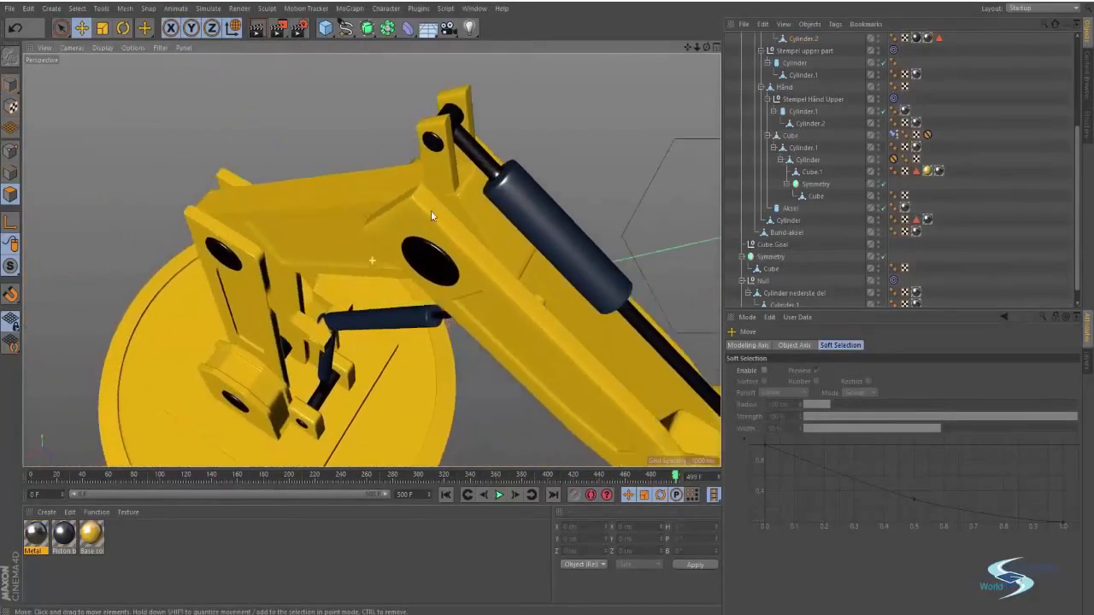
{"action": "scroll", "coordinate": [386, 239], "scroll_direction": "up", "scroll_amount": 3}
{"action": "left_click_drag", "start_coordinate": [386, 239], "coordinate": [405, 165], "text": "alt"}
{"action": "scroll", "coordinate": [419, 195], "scroll_direction": "down", "scroll_amount": 5}
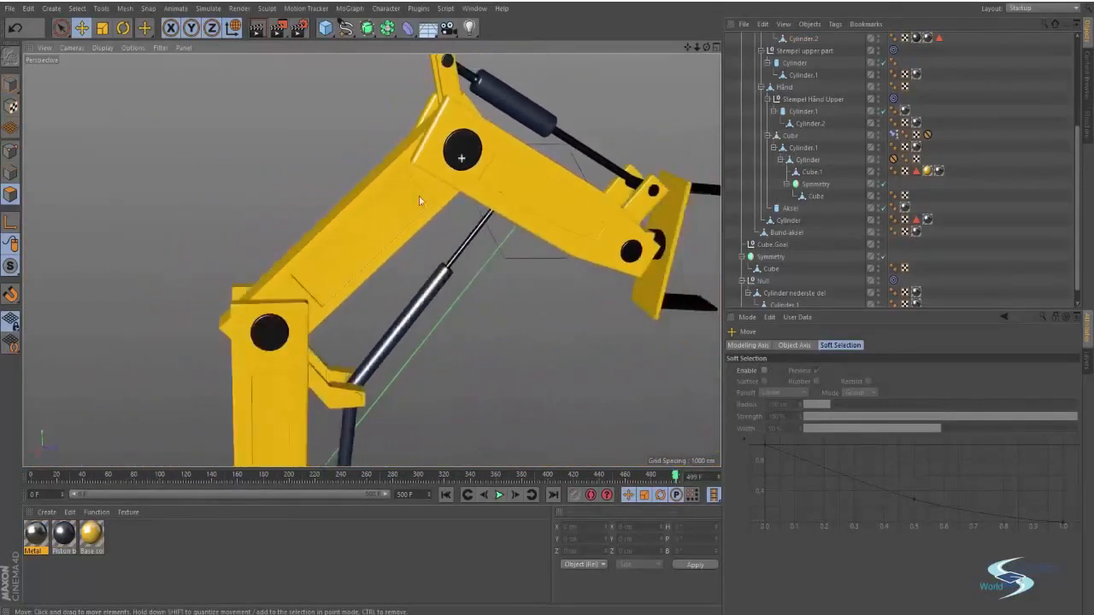
{"action": "middle_click_drag", "start_coordinate": [367, 312], "coordinate": [439, 176], "text": "alt"}
{"action": "left_click_drag", "start_coordinate": [409, 295], "coordinate": [369, 417], "text": "alt"}
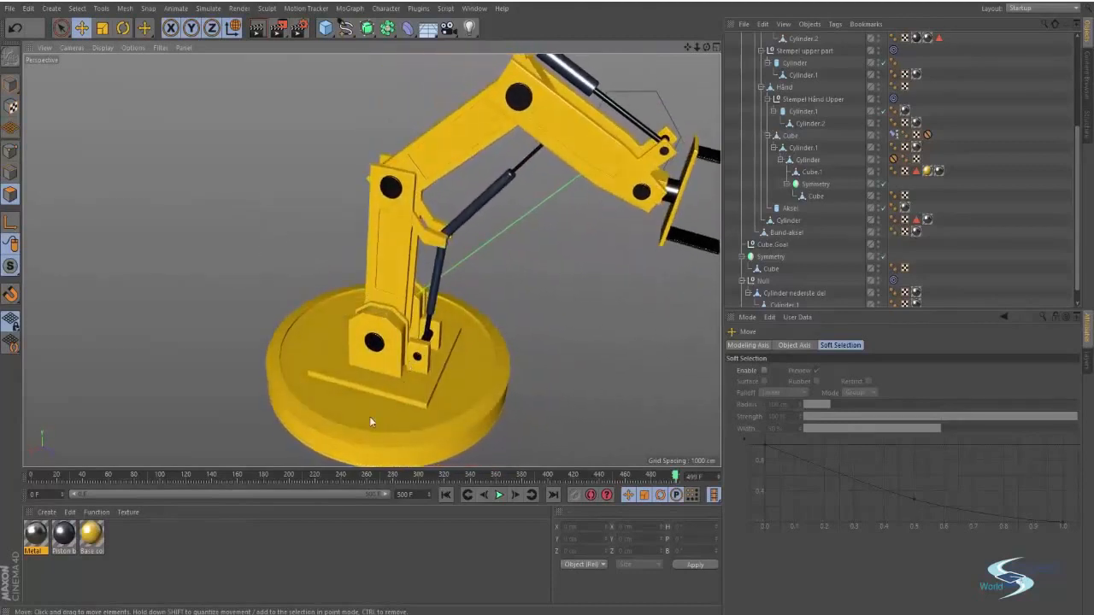
{"action": "left_click", "coordinate": [369, 417]}
{"action": "scroll", "coordinate": [364, 404], "scroll_direction": "up", "scroll_amount": 3}
{"action": "middle_click_drag", "start_coordinate": [416, 368], "coordinate": [423, 314], "text": "alt"}
{"action": "scroll", "coordinate": [792, 191], "scroll_direction": "up", "scroll_amount": 4}
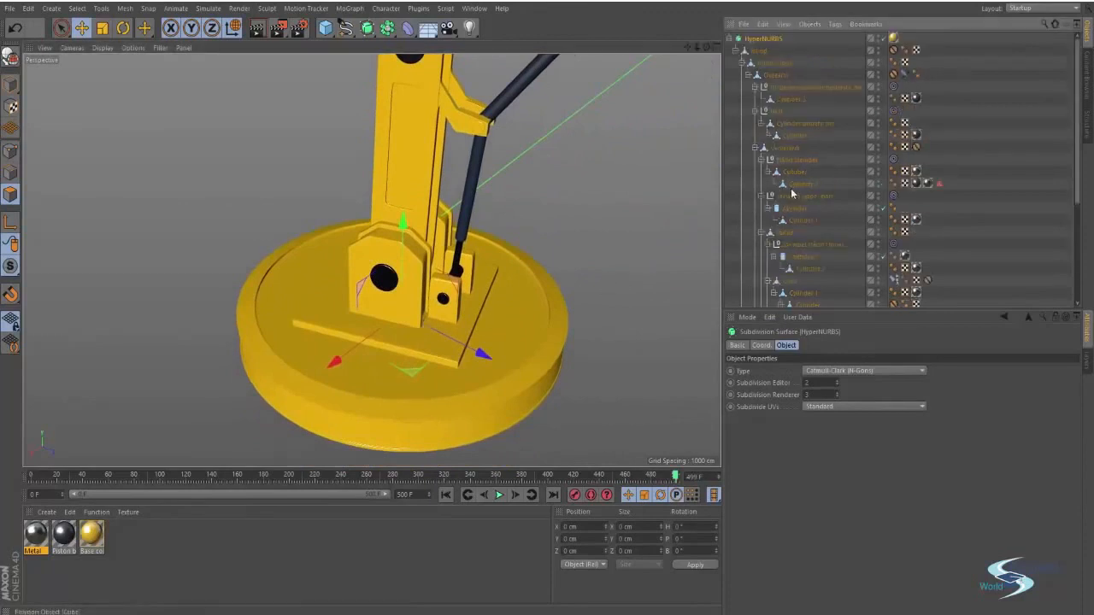
{"action": "left_click", "coordinate": [760, 53]}
Select the inner and outer polygon rings of the base disc's recessed top face with Loop Selection
{"action": "left_click_drag", "start_coordinate": [316, 347], "coordinate": [315, 386], "text": "alt"}
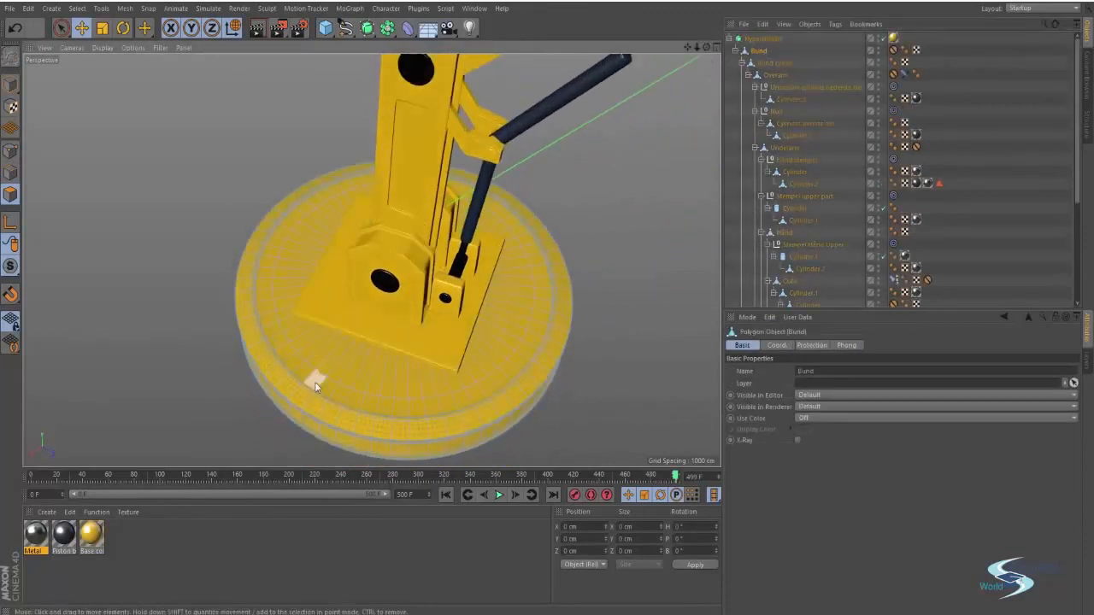
{"action": "right_click_drag", "start_coordinate": [315, 387], "coordinate": [396, 355], "text": "alt"}
{"action": "key", "text": "u"}
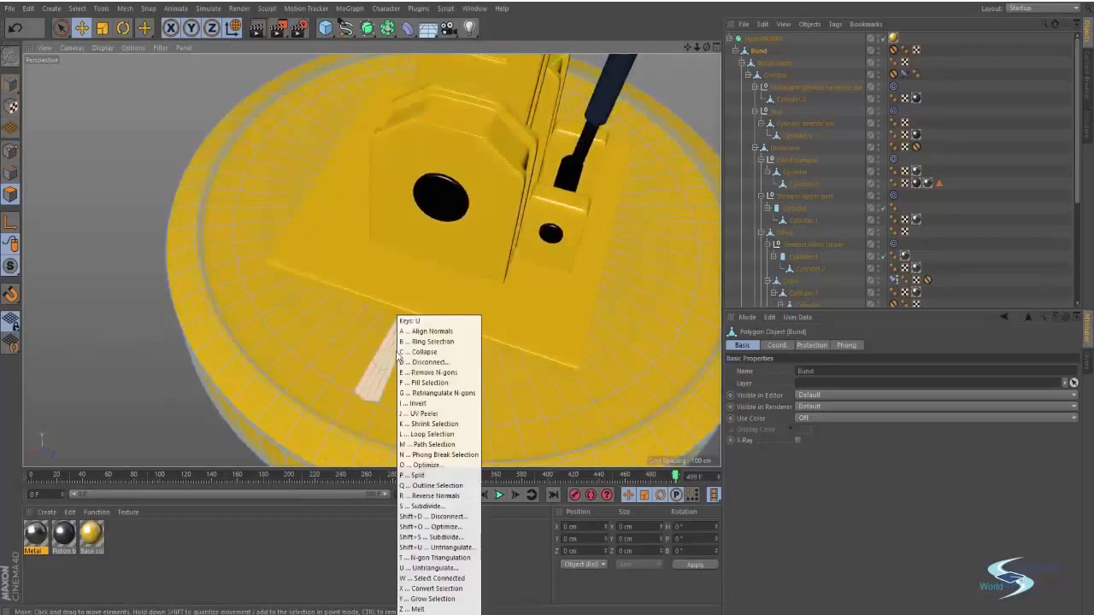
{"action": "key", "text": "l"}
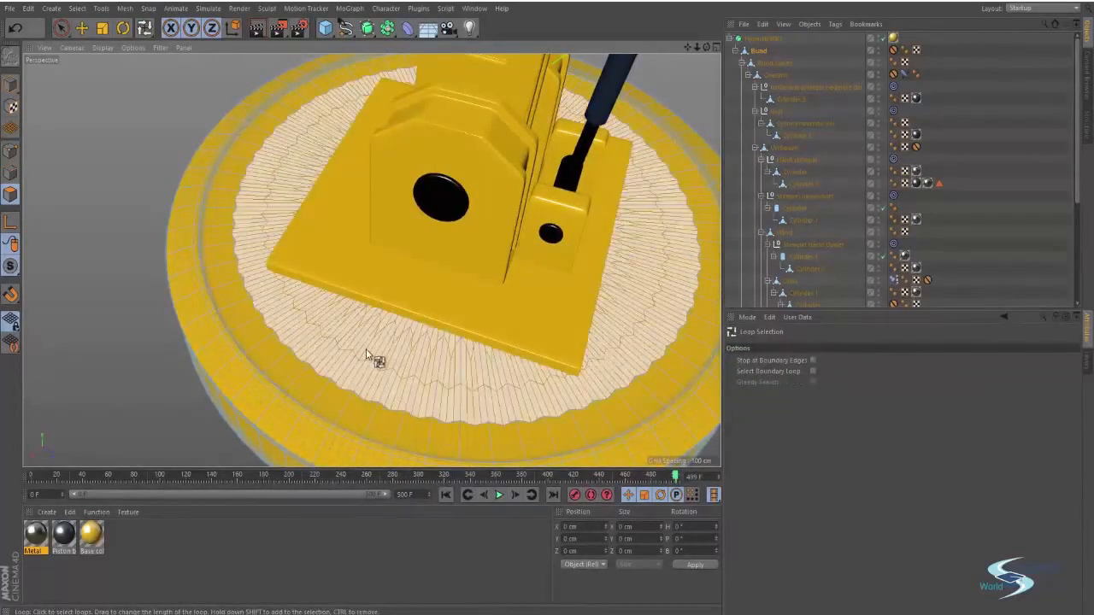
{"action": "left_click", "coordinate": [370, 395]}
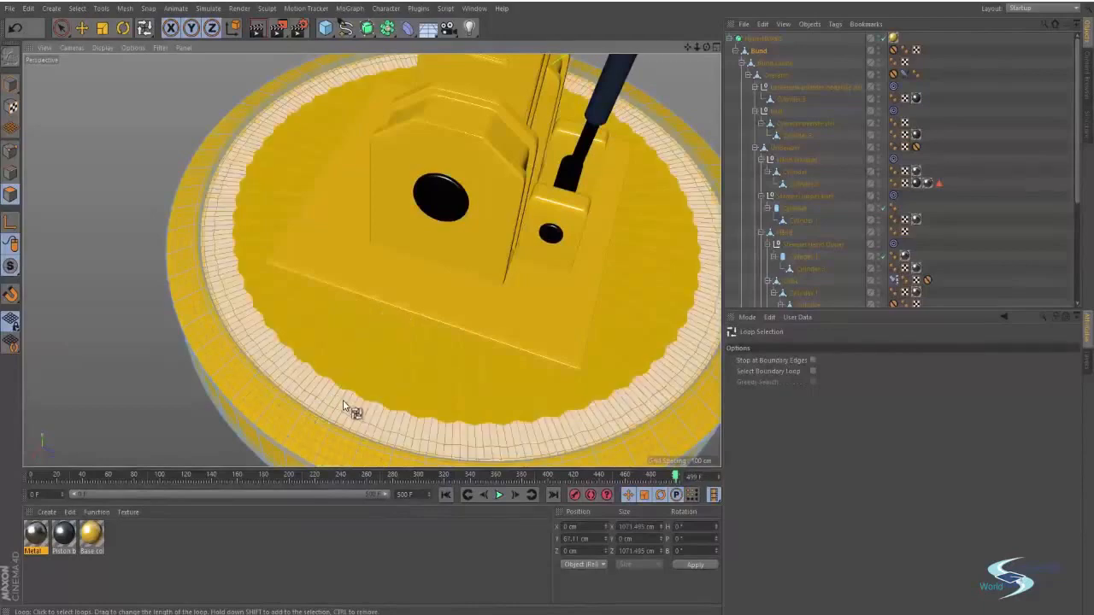
{"action": "left_click", "coordinate": [342, 400], "text": "shift"}
{"action": "left_click_drag", "start_coordinate": [343, 400], "coordinate": [483, 258], "text": "alt"}
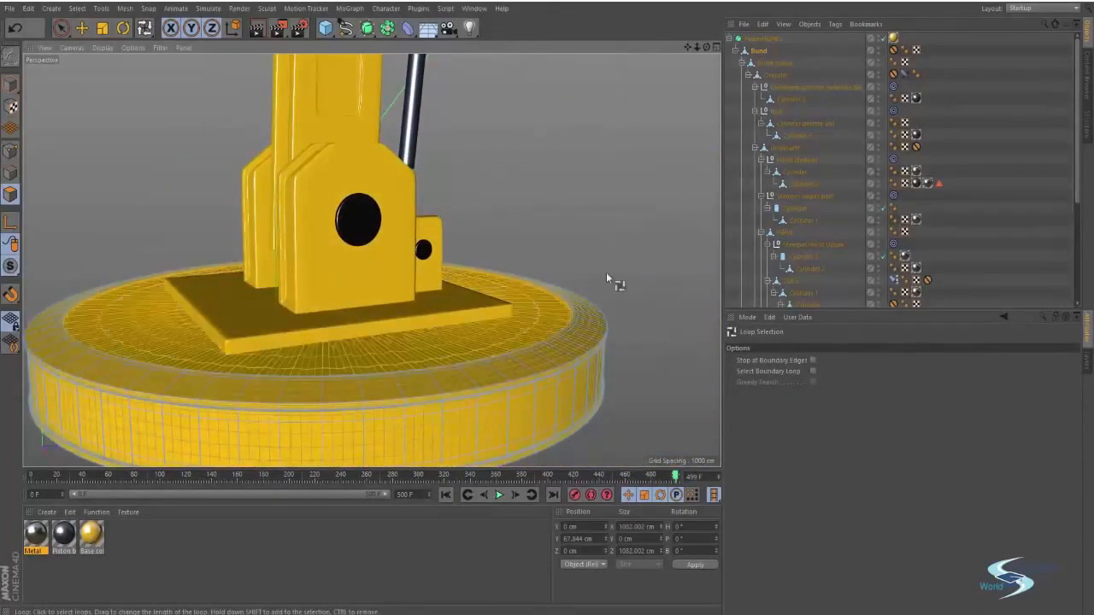
{"action": "scroll", "coordinate": [635, 265], "scroll_direction": "up", "scroll_amount": 10}
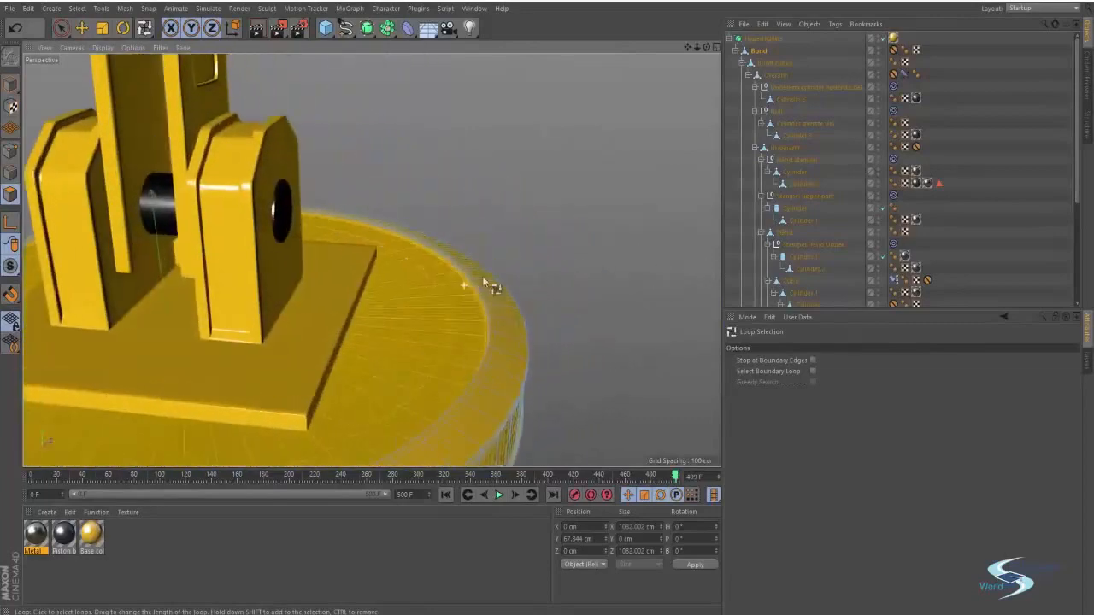
{"action": "right_click_drag", "start_coordinate": [483, 278], "coordinate": [658, 230], "text": "alt"}
{"action": "left_click_drag", "start_coordinate": [530, 282], "coordinate": [316, 316], "text": "alt"}
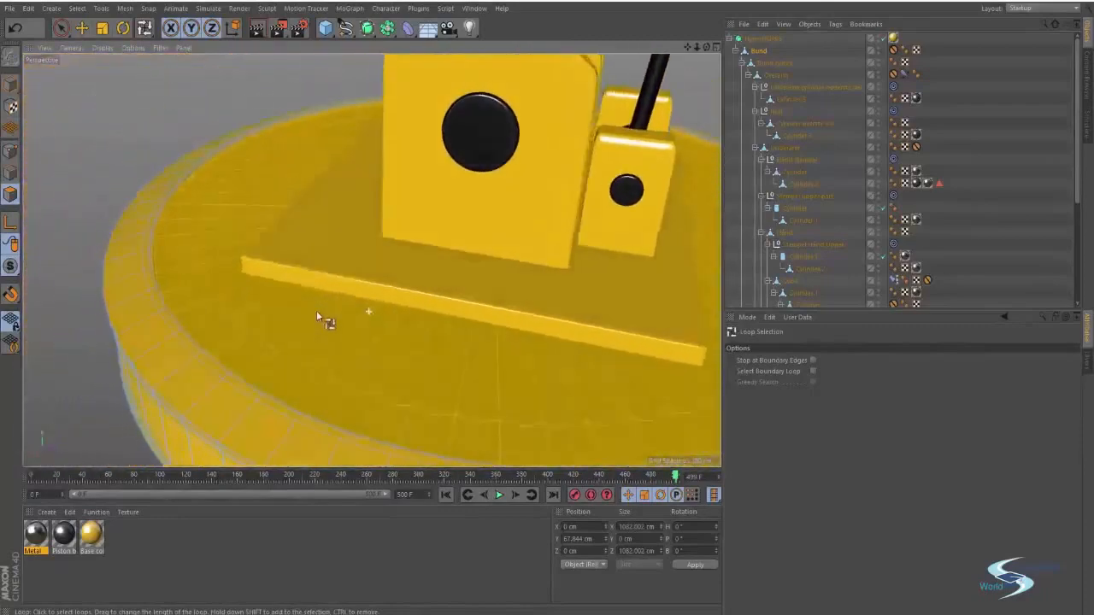
Apply the Metal material to the selected top-face polygons of the base disc and clear the polygon selection
{"action": "left_click_drag", "start_coordinate": [35, 536], "coordinate": [280, 351]}
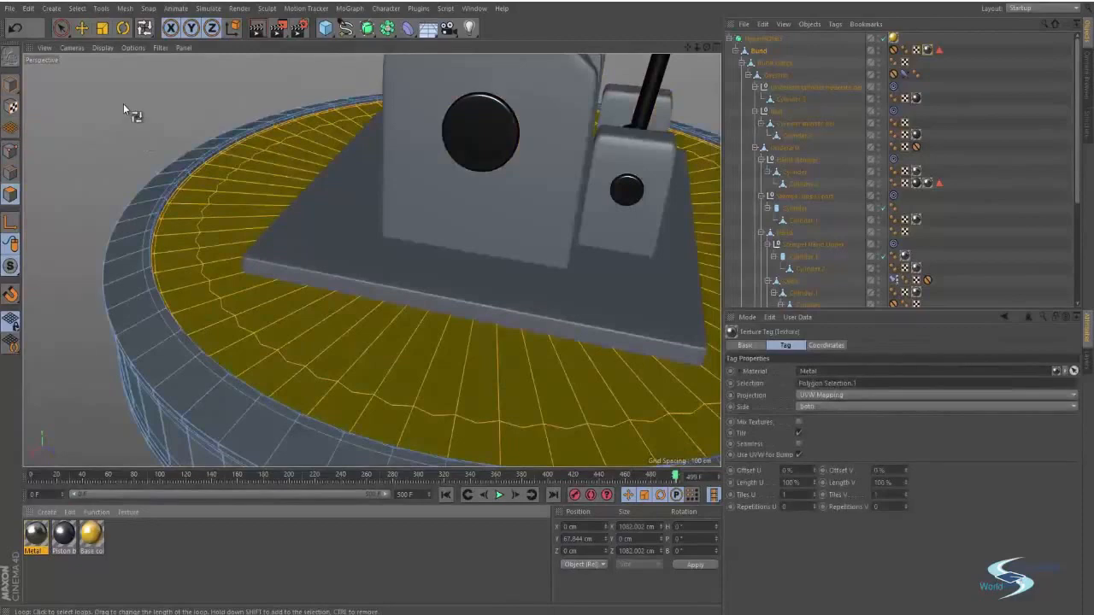
{"action": "key", "text": "e"}
{"action": "key", "text": "Delete"}
{"action": "left_click", "coordinate": [760, 50]}
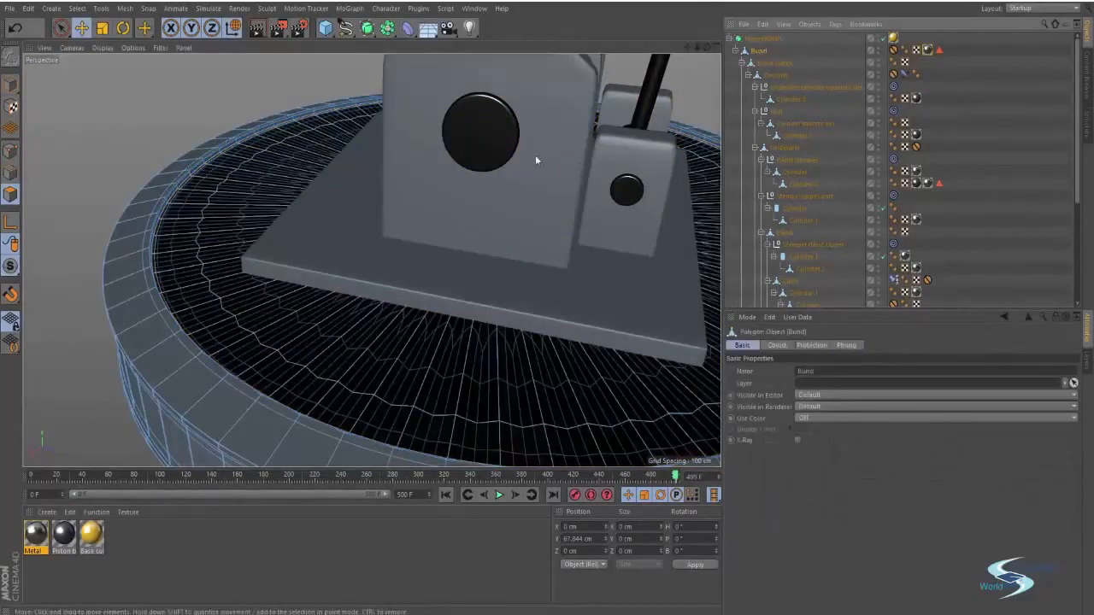
{"action": "right_click_drag", "start_coordinate": [535, 160], "coordinate": [448, 191], "text": "alt"}
{"action": "middle_click_drag", "start_coordinate": [448, 192], "coordinate": [389, 285], "text": "alt"}
{"action": "left_click_drag", "start_coordinate": [389, 286], "coordinate": [382, 275], "text": "alt"}
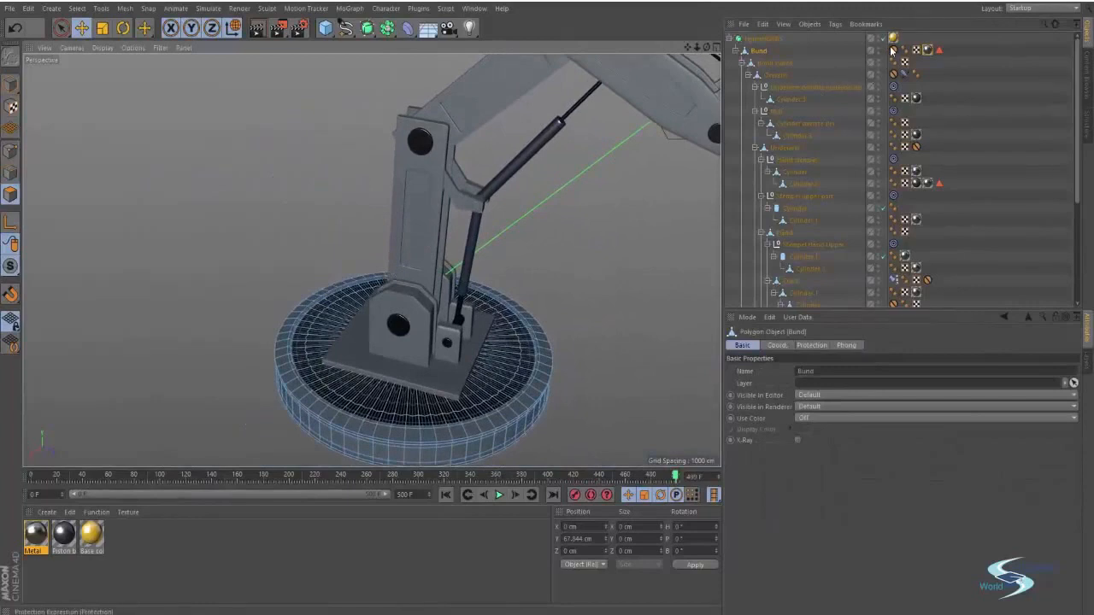
Move the Base color texture tag from the HyperNURBS object to Bund, placing it before the Metal tag, and deselect everything
{"action": "left_click", "coordinate": [774, 64]}
{"action": "left_click", "coordinate": [755, 51]}
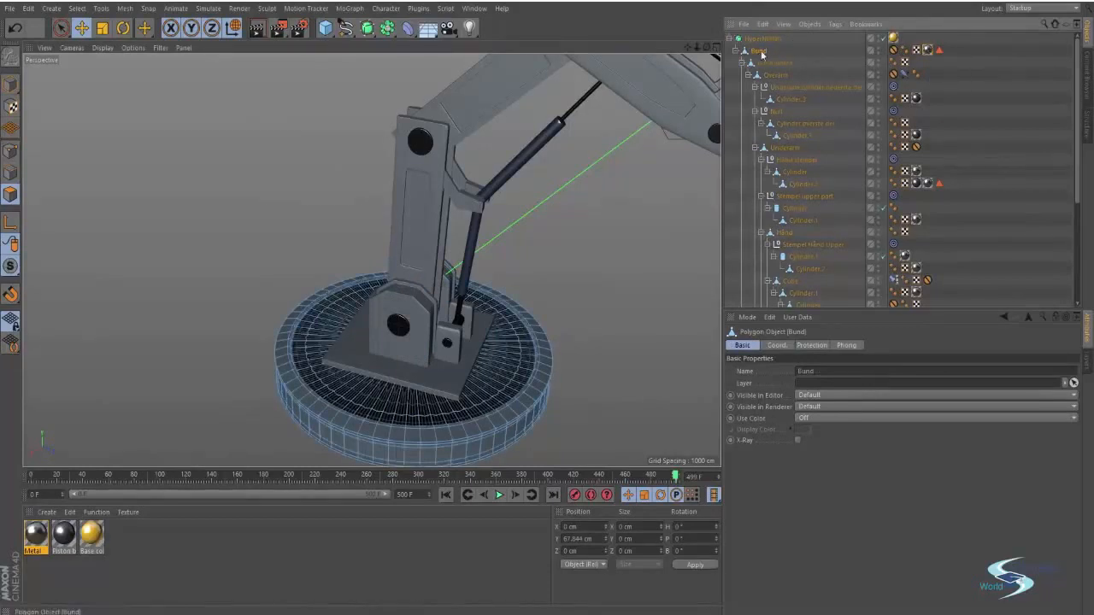
{"action": "left_click", "coordinate": [894, 39]}
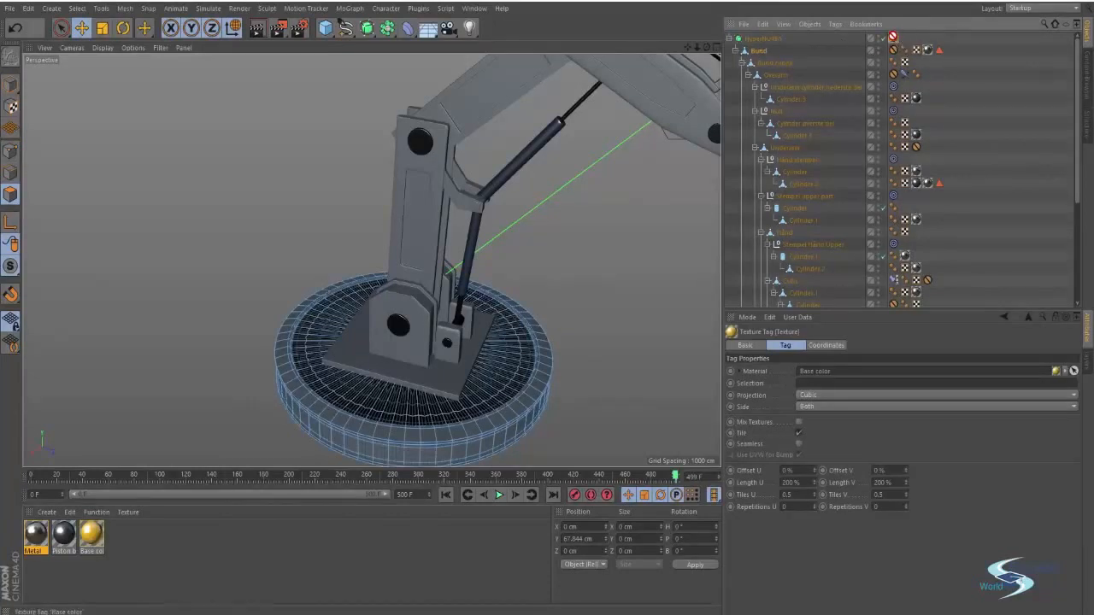
{"action": "left_click_drag", "start_coordinate": [894, 41], "coordinate": [960, 49]}
{"action": "left_click", "coordinate": [587, 257]}
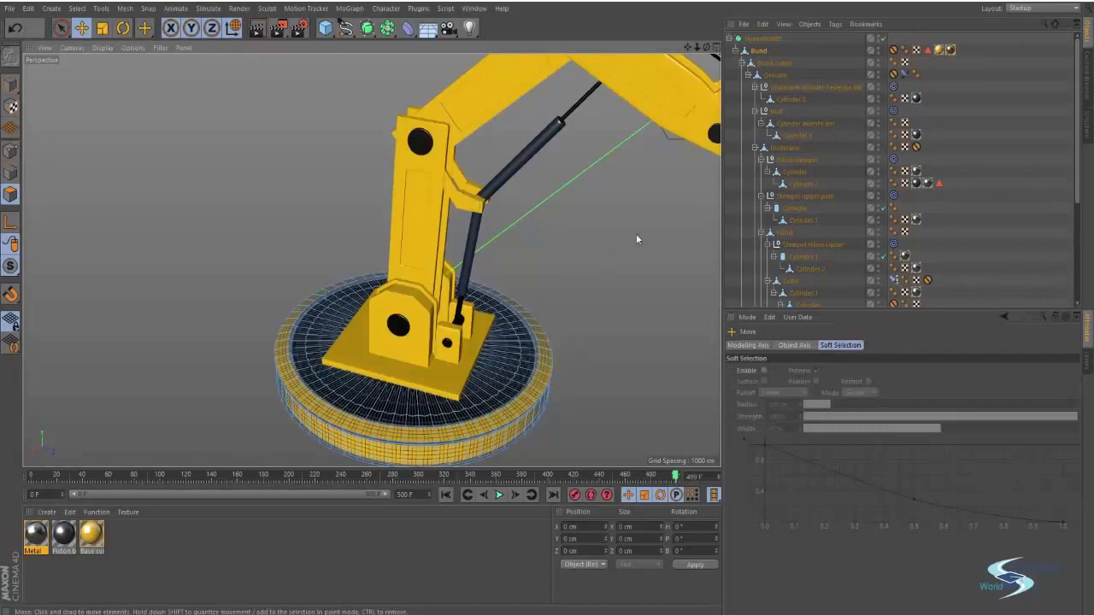
{"action": "left_click", "coordinate": [984, 167]}
Switch to model mode and apply the Metal material to Cylinder øverste del, the joint pin in the lower arm's piston bracket
{"action": "middle_click_drag", "start_coordinate": [440, 307], "coordinate": [353, 280], "text": "alt"}
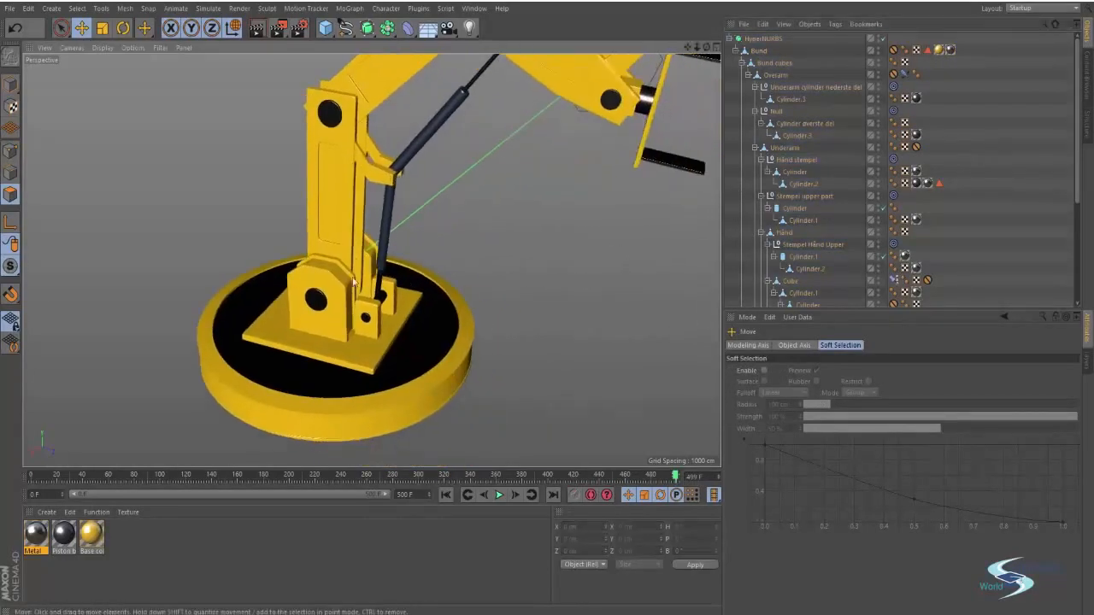
{"action": "left_click_drag", "start_coordinate": [353, 281], "coordinate": [372, 233], "text": "alt"}
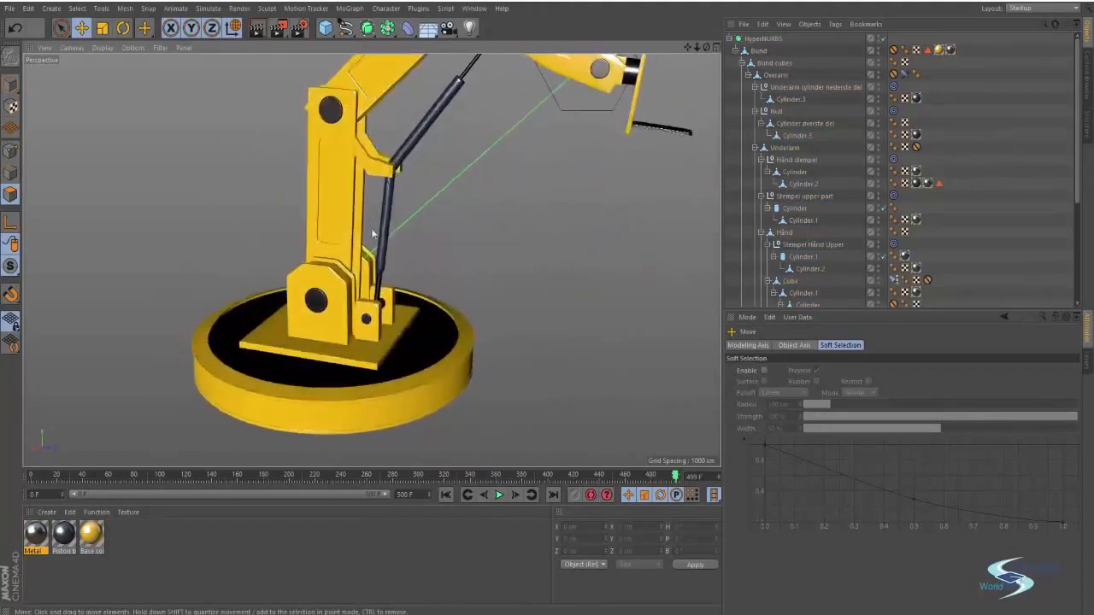
{"action": "middle_click_drag", "start_coordinate": [373, 233], "coordinate": [371, 259], "text": "alt"}
{"action": "right_click_drag", "start_coordinate": [371, 259], "coordinate": [453, 193], "text": "alt"}
{"action": "left_click", "coordinate": [394, 202]}
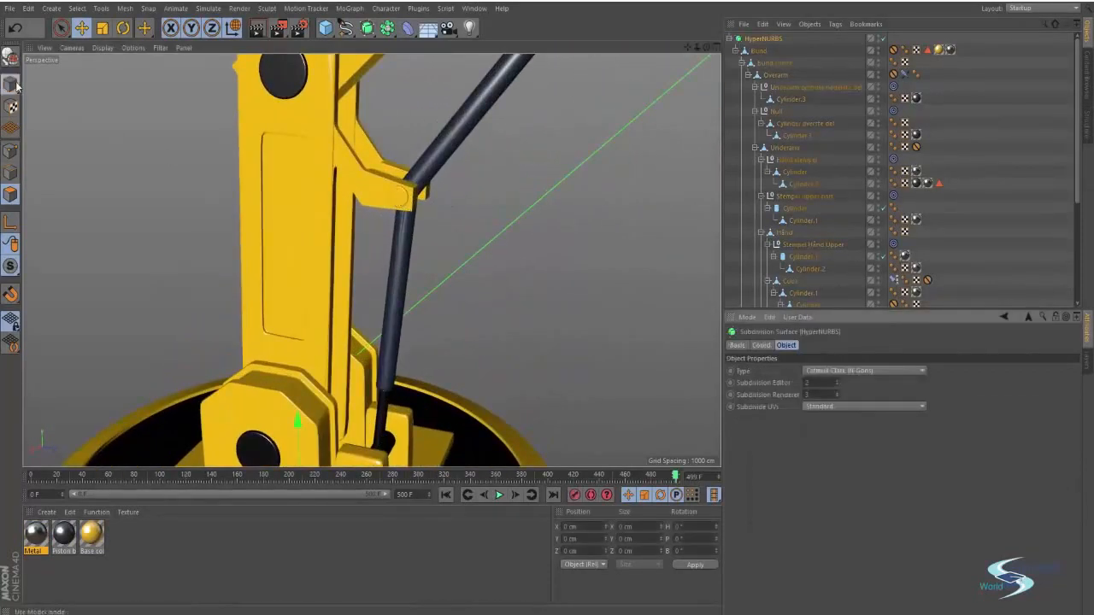
{"action": "left_click", "coordinate": [10, 84]}
{"action": "left_click", "coordinate": [395, 195]}
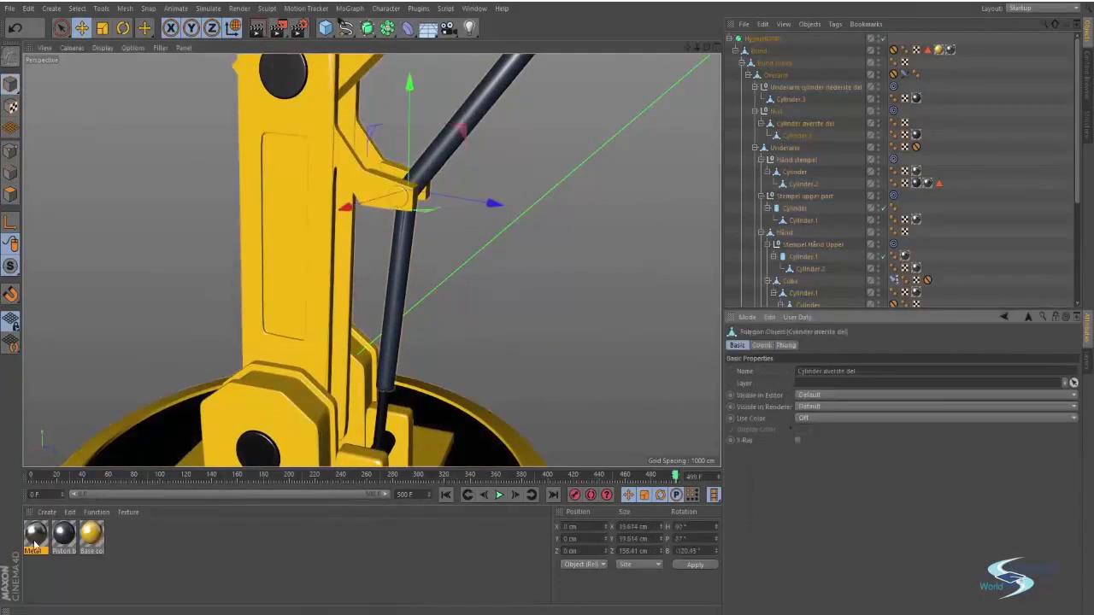
{"action": "key", "text": "ctrl+z"}
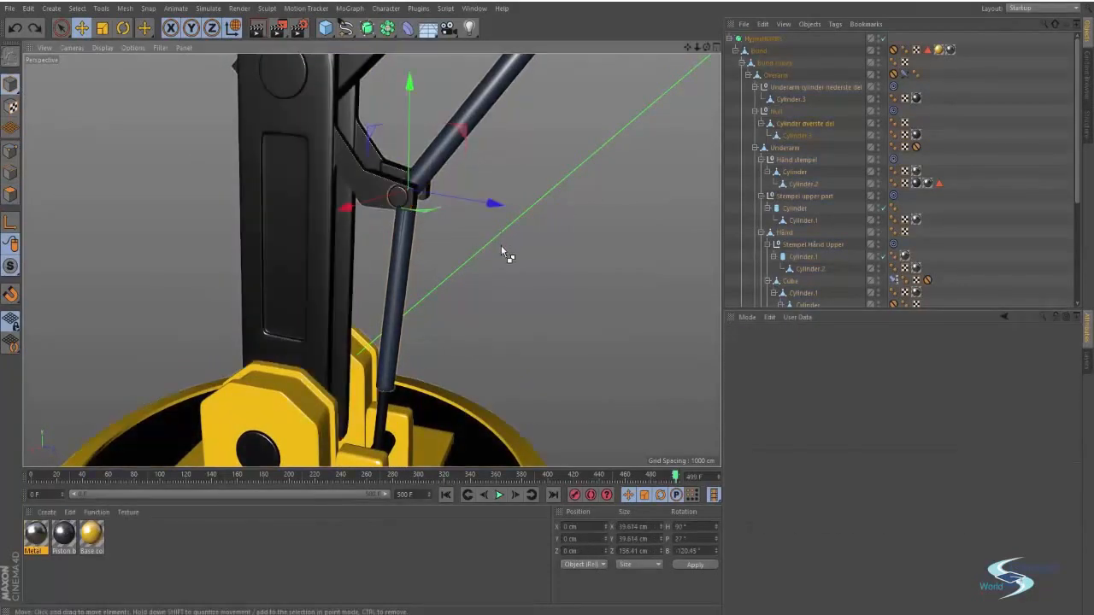
{"action": "left_click", "coordinate": [399, 202]}
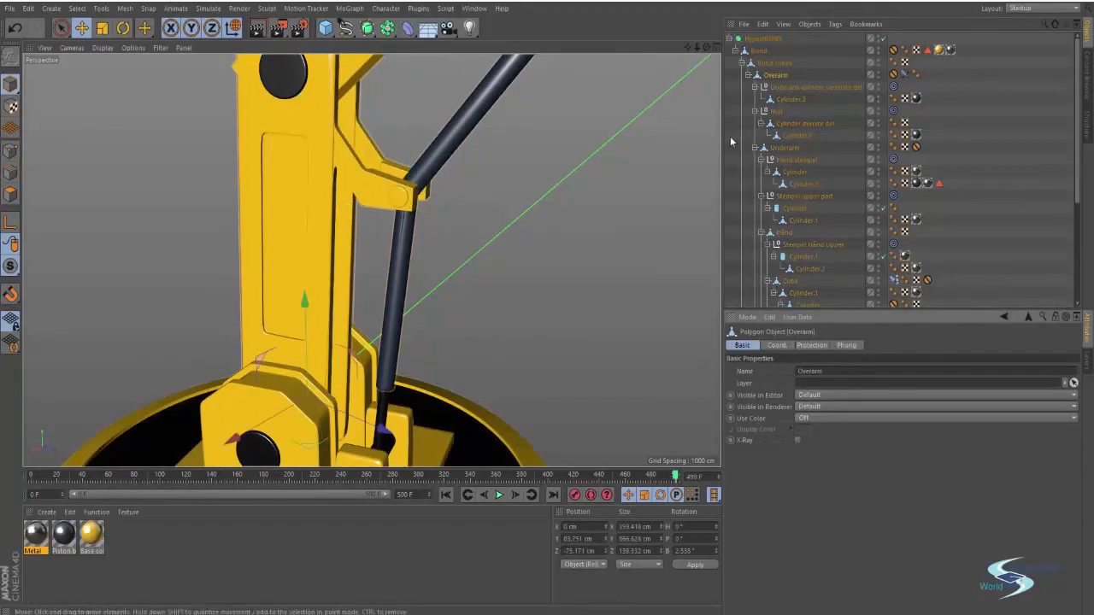
{"action": "left_click", "coordinate": [400, 199]}
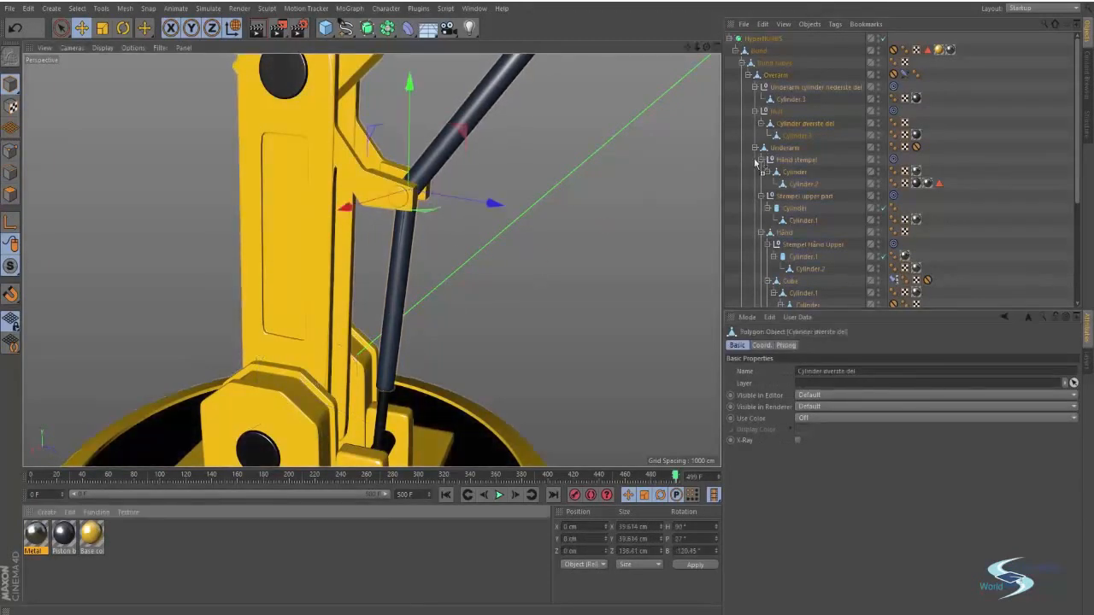
{"action": "left_click_drag", "start_coordinate": [813, 126], "coordinate": [812, 124]}
{"action": "left_click", "coordinate": [666, 193]}
Select Bund cubes, the two bracket blocks holding the arm on the base plate, and switch to polygon editing
{"action": "right_click_drag", "start_coordinate": [439, 218], "coordinate": [368, 242], "text": "alt"}
{"action": "middle_click_drag", "start_coordinate": [367, 242], "coordinate": [403, 203], "text": "alt"}
{"action": "left_click_drag", "start_coordinate": [403, 202], "coordinate": [232, 251], "text": "alt"}
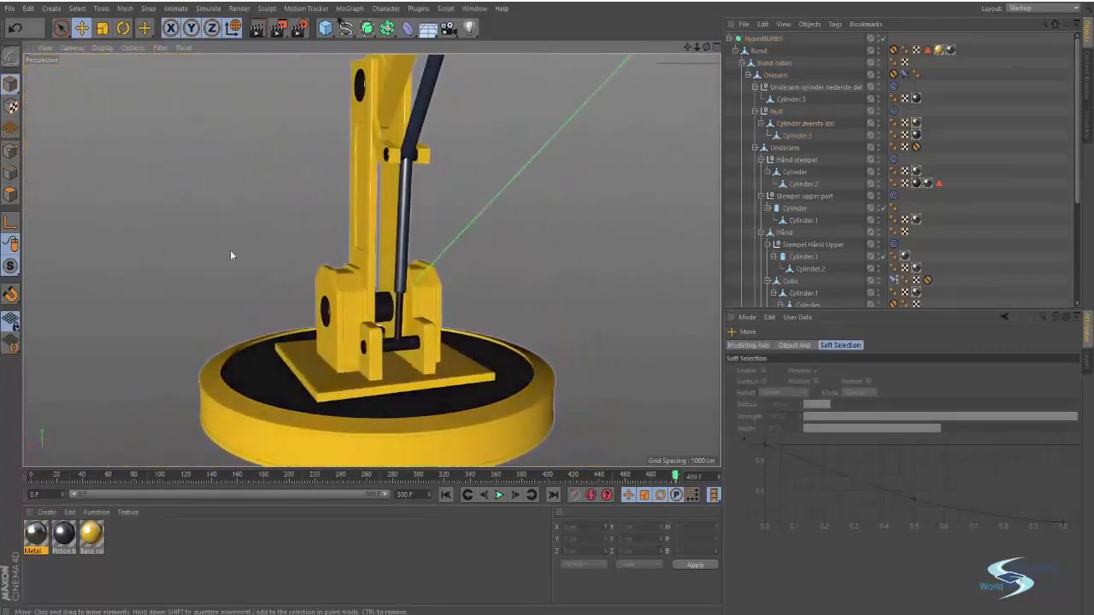
{"action": "left_click", "coordinate": [337, 292]}
{"action": "left_click", "coordinate": [337, 291]}
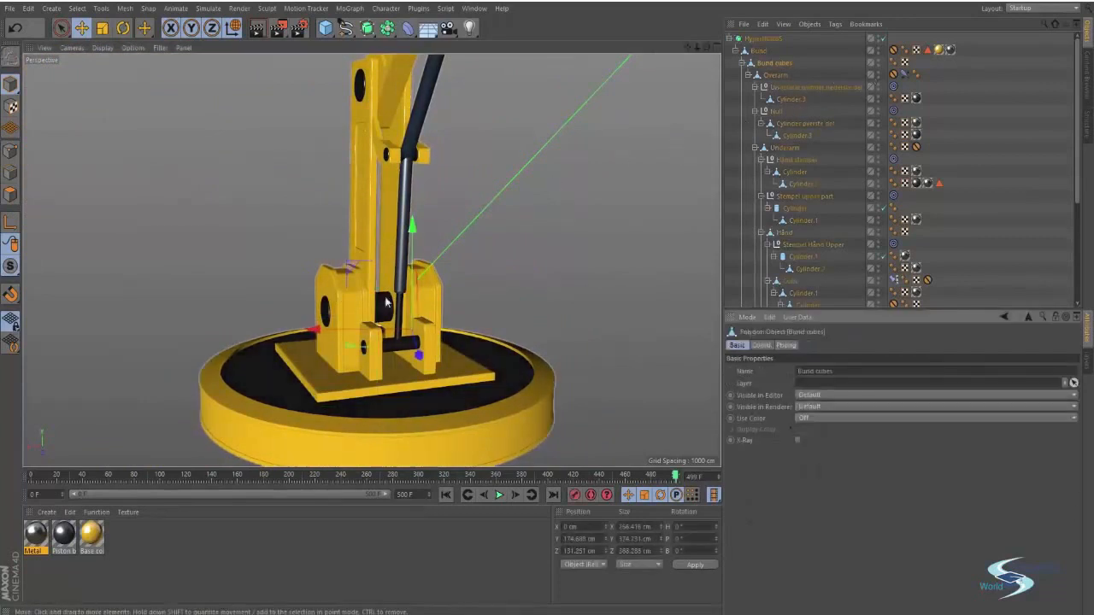
{"action": "left_click_drag", "start_coordinate": [367, 283], "coordinate": [102, 224], "text": "alt"}
{"action": "left_click", "coordinate": [11, 199]}
{"action": "left_click_drag", "start_coordinate": [523, 226], "coordinate": [449, 247], "text": "alt"}
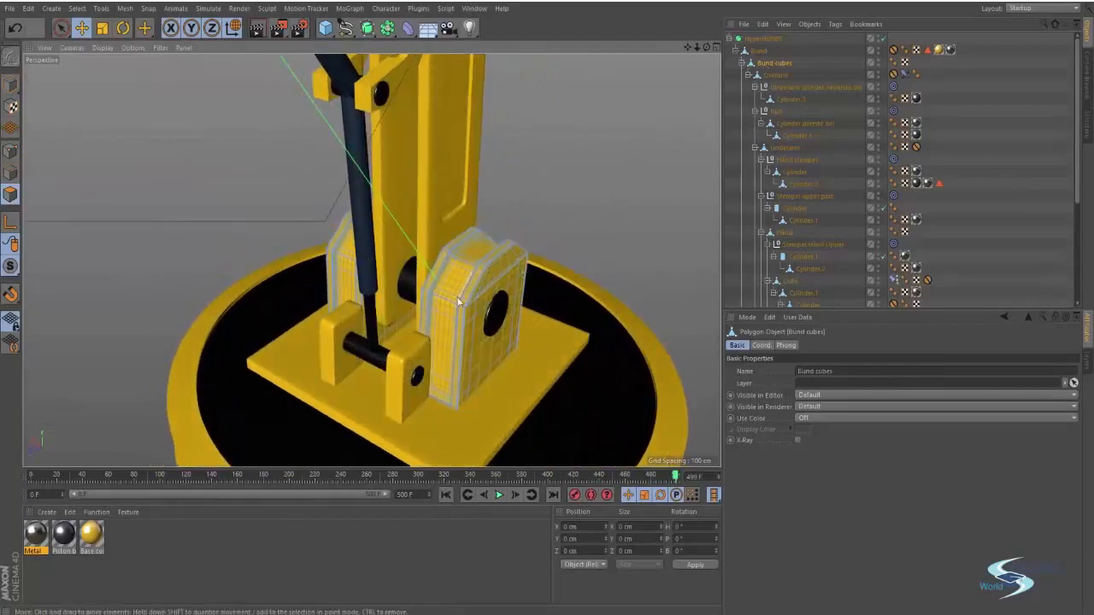
{"action": "right_click_drag", "start_coordinate": [476, 281], "coordinate": [529, 253], "text": "alt"}
{"action": "left_click_drag", "start_coordinate": [528, 252], "coordinate": [458, 272], "text": "alt"}
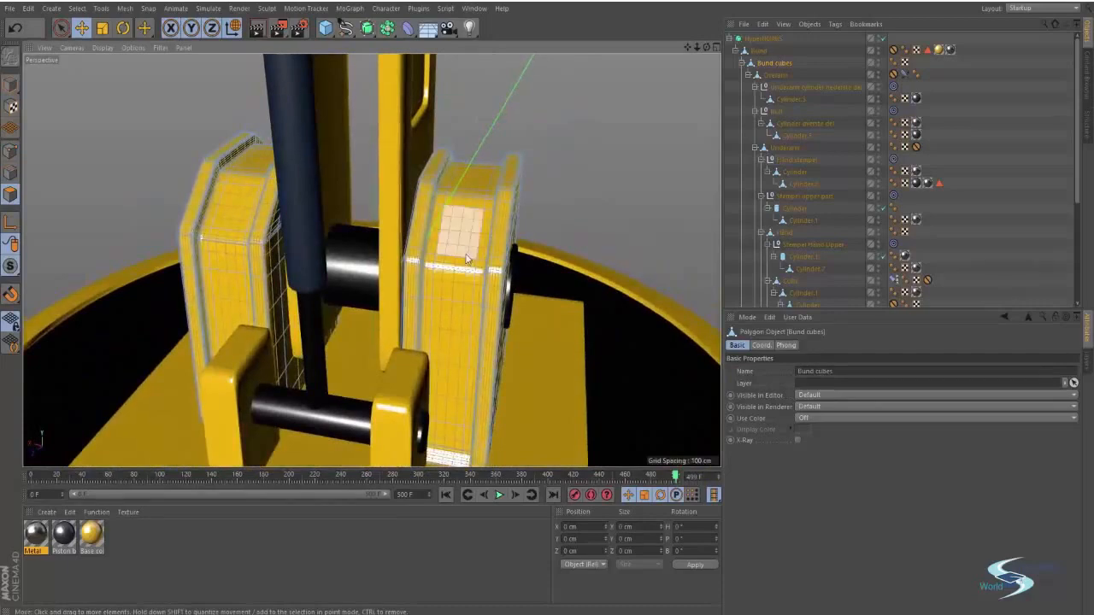
{"action": "left_click_drag", "start_coordinate": [452, 236], "coordinate": [432, 222], "text": "alt"}
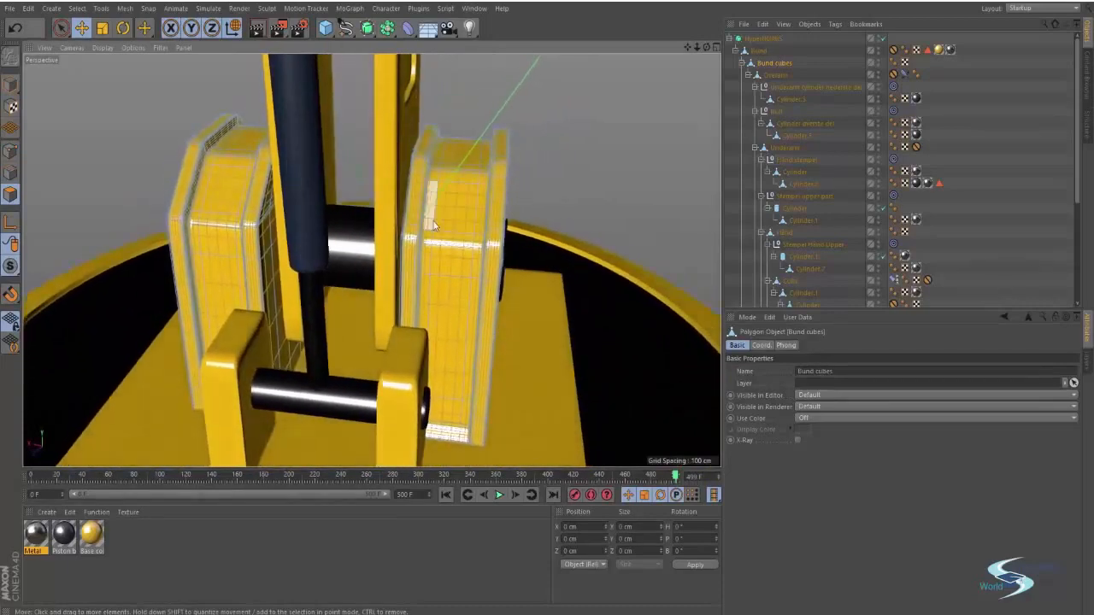
With Live Selection, select the recessed strip polygons on the front, top and back of the first bracket block
{"action": "key", "text": "9"}
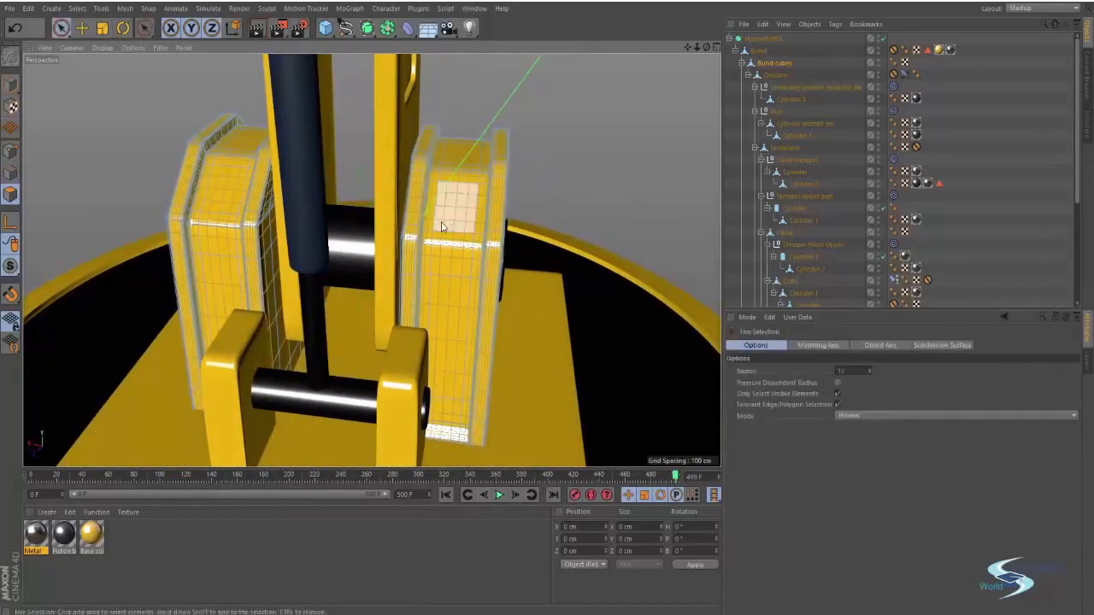
{"action": "left_click", "coordinate": [442, 226]}
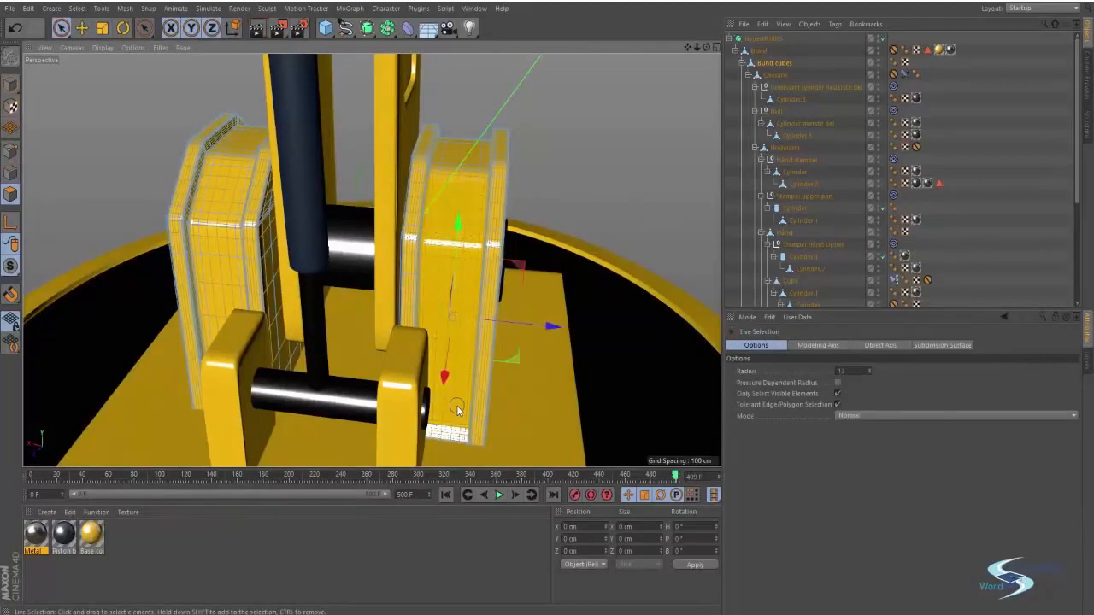
{"action": "left_click_drag", "start_coordinate": [427, 409], "coordinate": [434, 250], "text": "alt"}
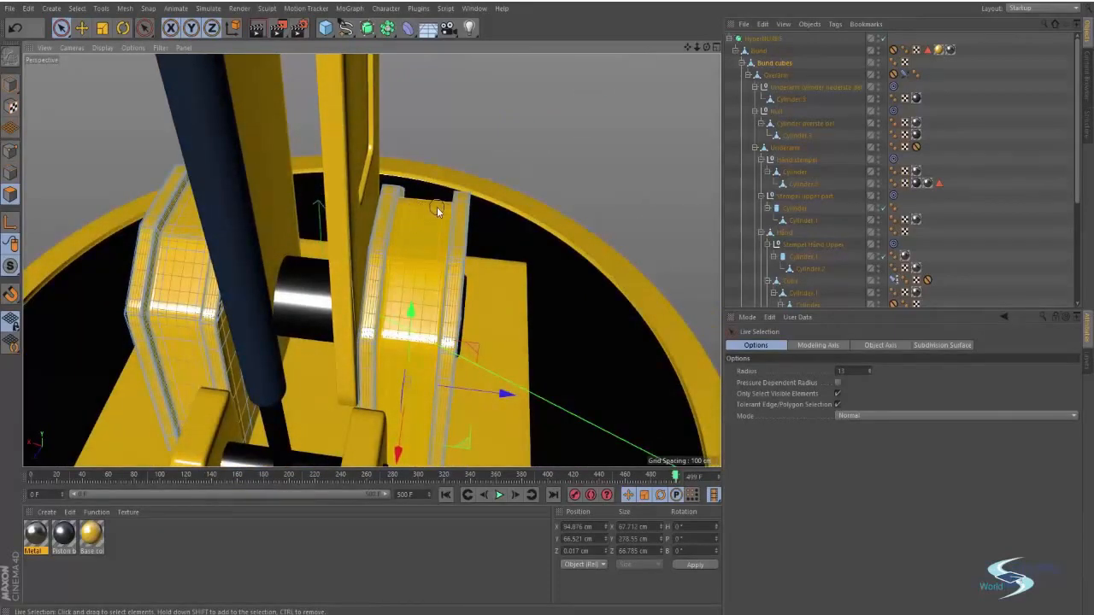
{"action": "left_click_drag", "start_coordinate": [433, 204], "coordinate": [371, 259], "text": "alt"}
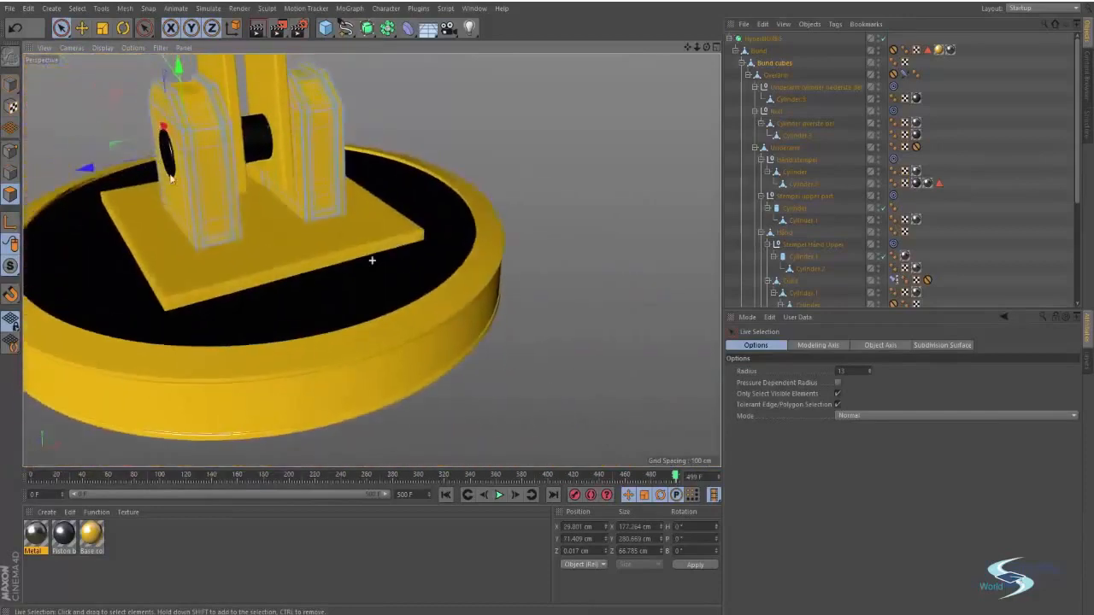
{"action": "scroll", "coordinate": [258, 162], "scroll_direction": "up", "scroll_amount": 5}
{"action": "left_click_drag", "start_coordinate": [240, 189], "coordinate": [312, 164], "text": "alt"}
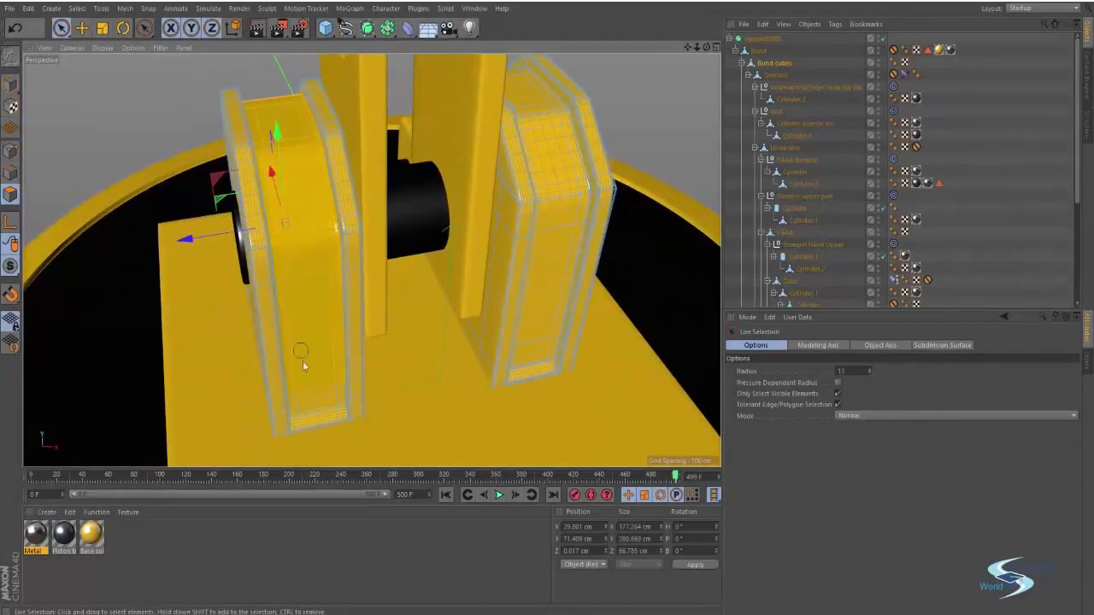
{"action": "left_click", "coordinate": [329, 393], "text": "shift"}
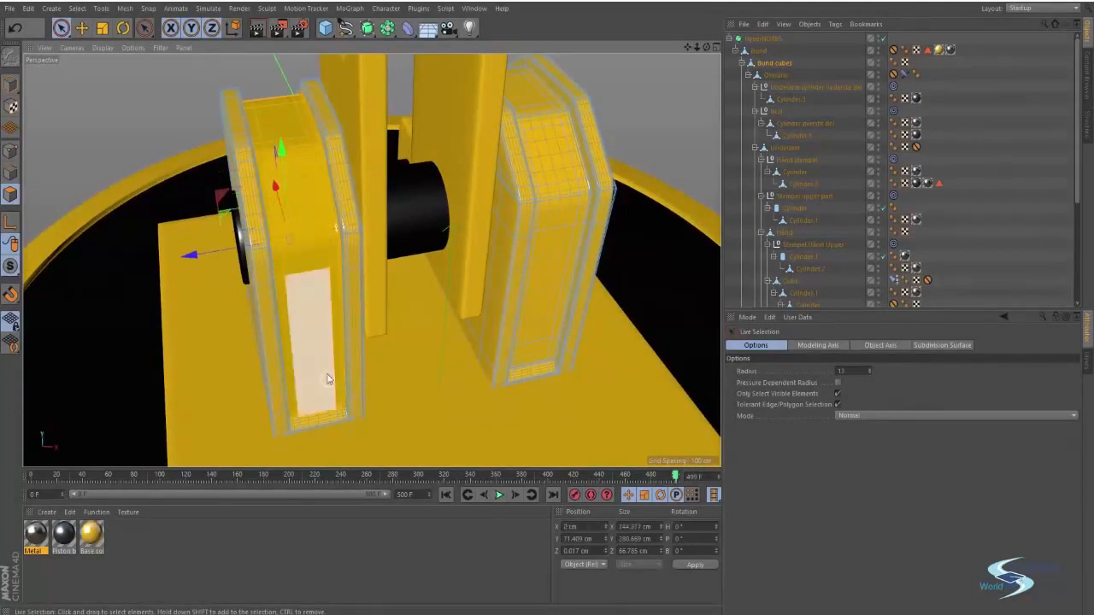
Add the recessed strip polygons on the back and top of the second bracket block to the selection
{"action": "middle_click_drag", "start_coordinate": [344, 314], "coordinate": [215, 339], "text": "alt"}
{"action": "left_click_drag", "start_coordinate": [214, 334], "coordinate": [402, 317], "text": "alt"}
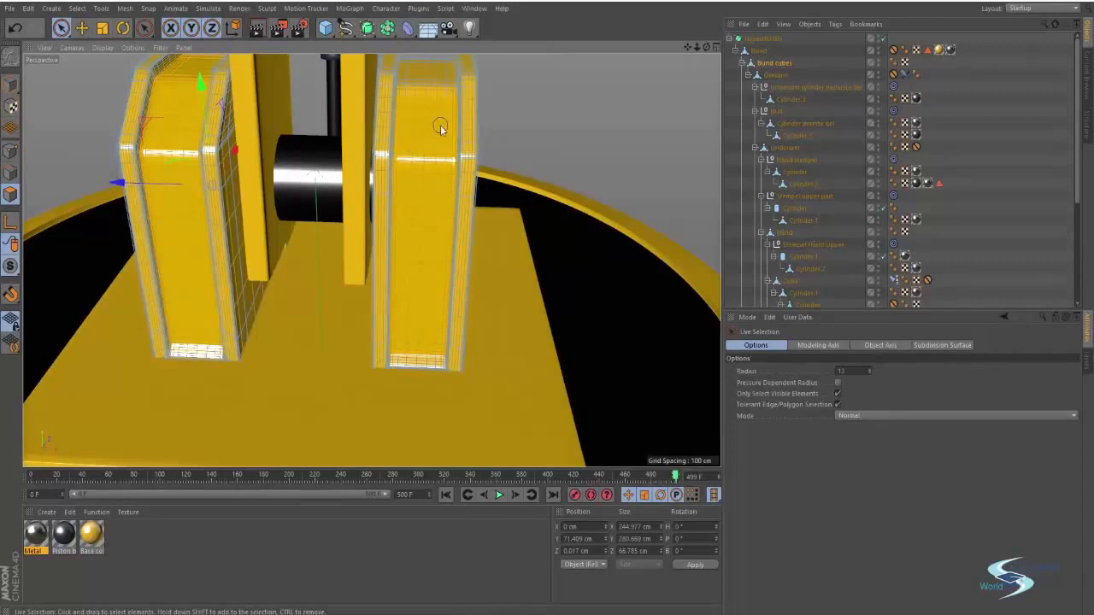
{"action": "left_click_drag", "start_coordinate": [432, 81], "coordinate": [375, 229], "text": "alt"}
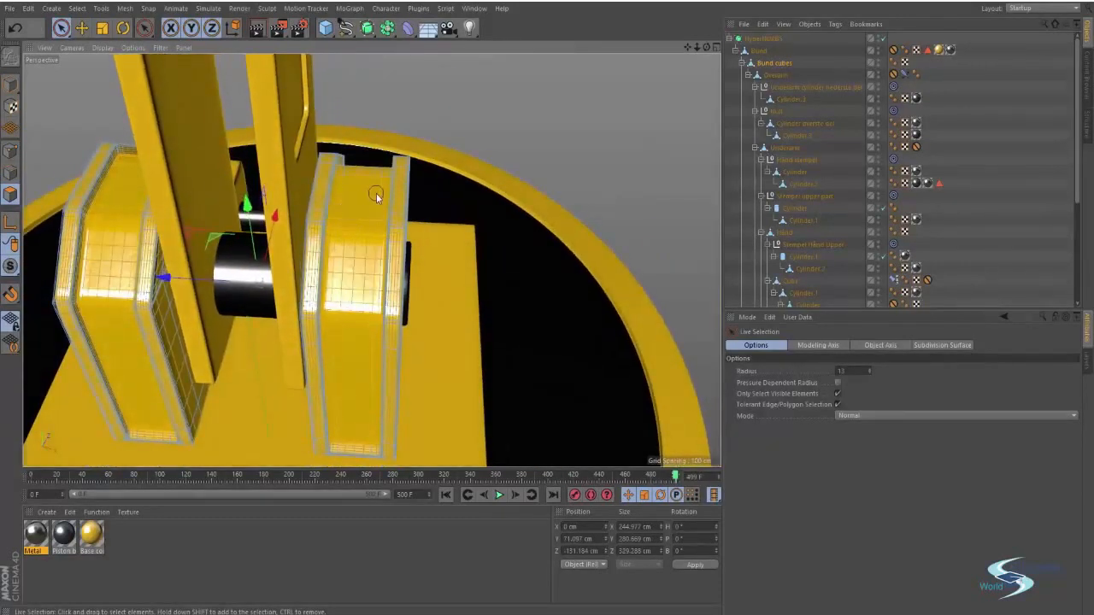
{"action": "left_click_drag", "start_coordinate": [380, 195], "coordinate": [78, 265], "text": "alt"}
{"action": "middle_click_drag", "start_coordinate": [372, 323], "coordinate": [395, 209], "text": "alt"}
{"action": "left_click_drag", "start_coordinate": [395, 209], "coordinate": [369, 192], "text": "alt"}
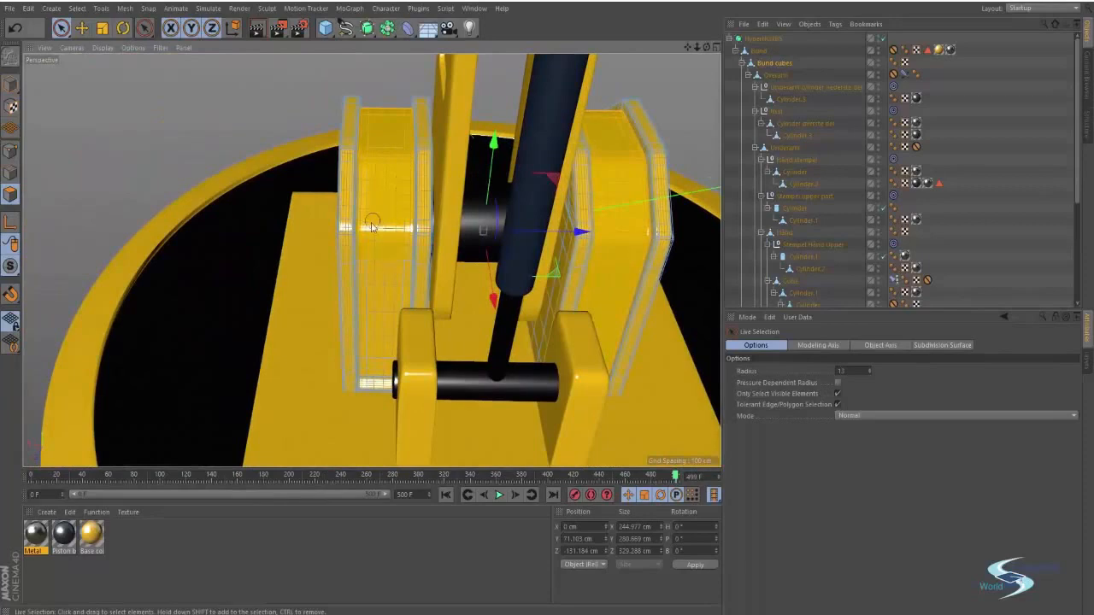
Add the second block's front recessed strip, down to its lower end, to the selection and leave out stray border polygons
{"action": "left_click", "coordinate": [357, 314], "text": "shift"}
{"action": "middle_click_drag", "start_coordinate": [356, 314], "coordinate": [371, 240], "text": "alt"}
{"action": "left_click_drag", "start_coordinate": [371, 240], "coordinate": [357, 188], "text": "alt"}
{"action": "right_click_drag", "start_coordinate": [378, 195], "coordinate": [443, 172], "text": "alt"}
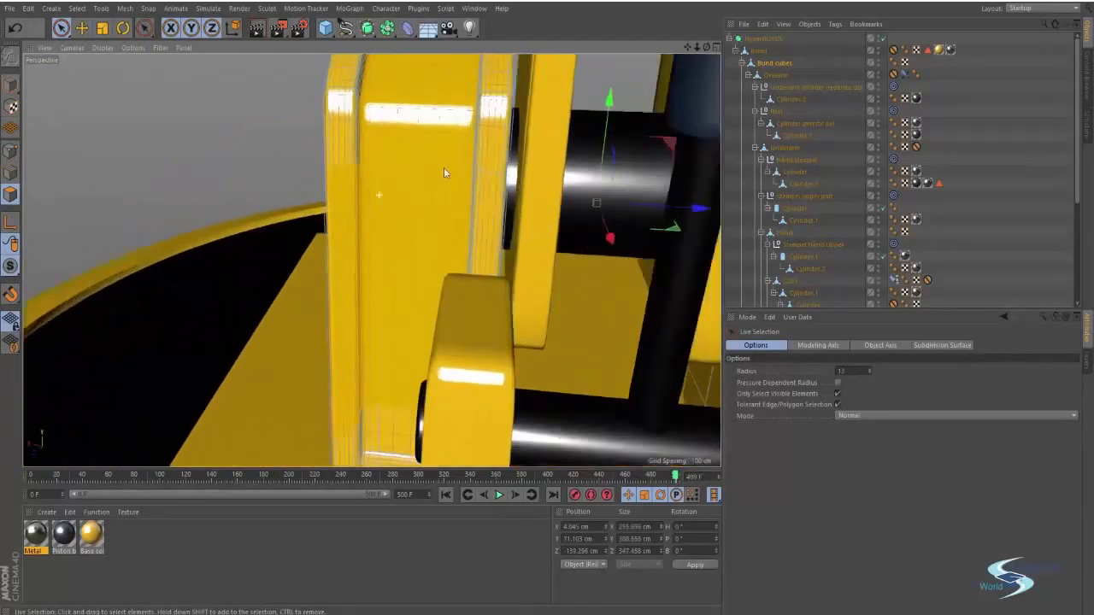
{"action": "left_click_drag", "start_coordinate": [444, 167], "coordinate": [411, 205], "text": "alt"}
{"action": "middle_click_drag", "start_coordinate": [412, 204], "coordinate": [386, 224], "text": "alt"}
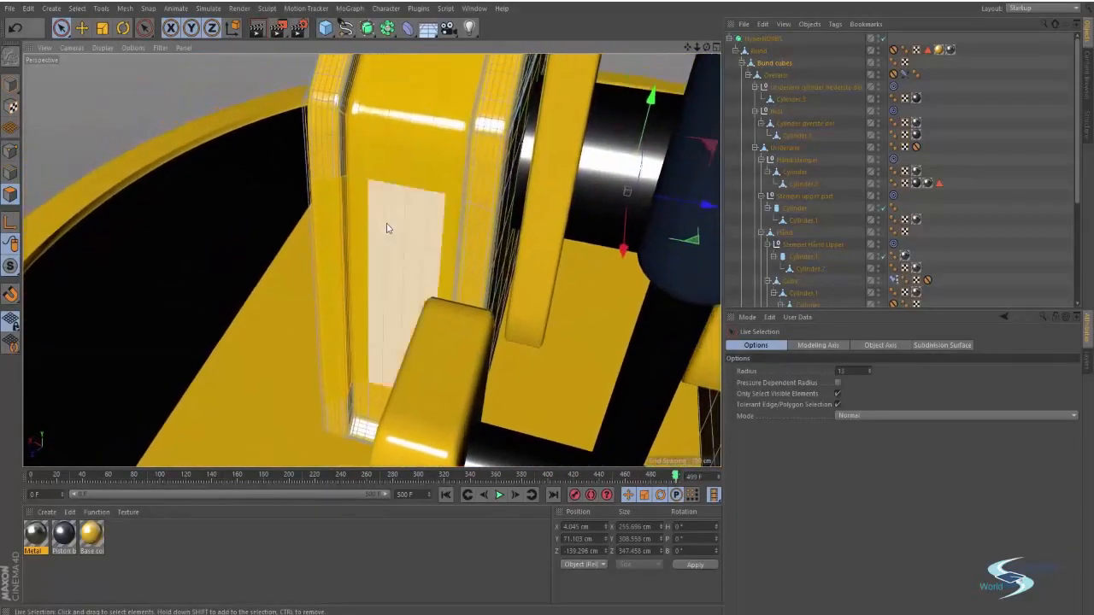
{"action": "left_click_drag", "start_coordinate": [387, 228], "coordinate": [379, 213], "text": "alt"}
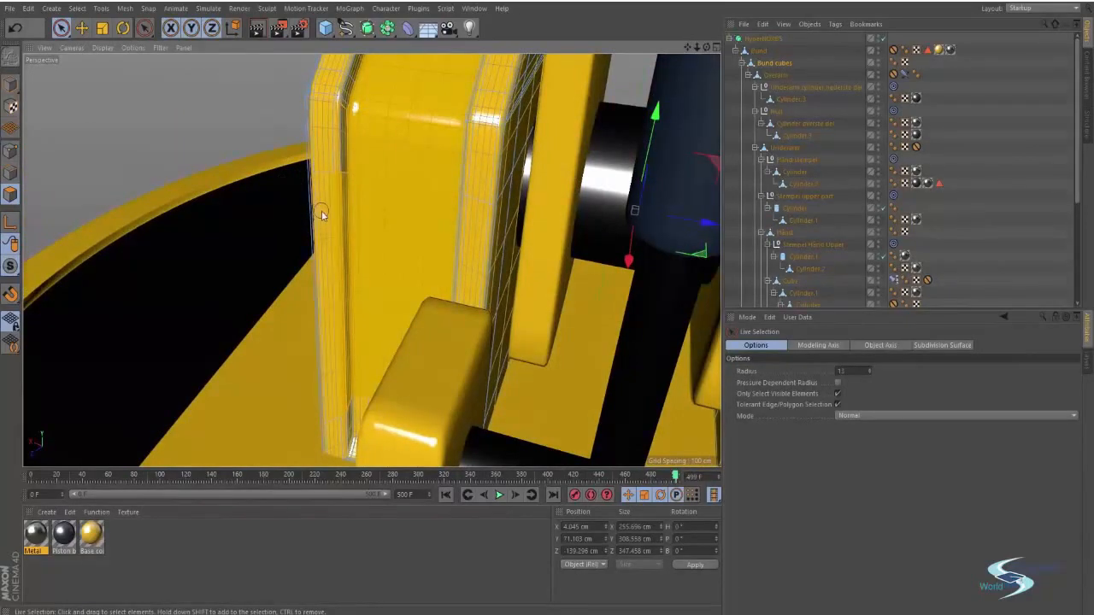
{"action": "left_click_drag", "start_coordinate": [334, 207], "coordinate": [438, 238], "text": "alt"}
{"action": "left_click_drag", "start_coordinate": [414, 290], "coordinate": [442, 301], "text": "alt"}
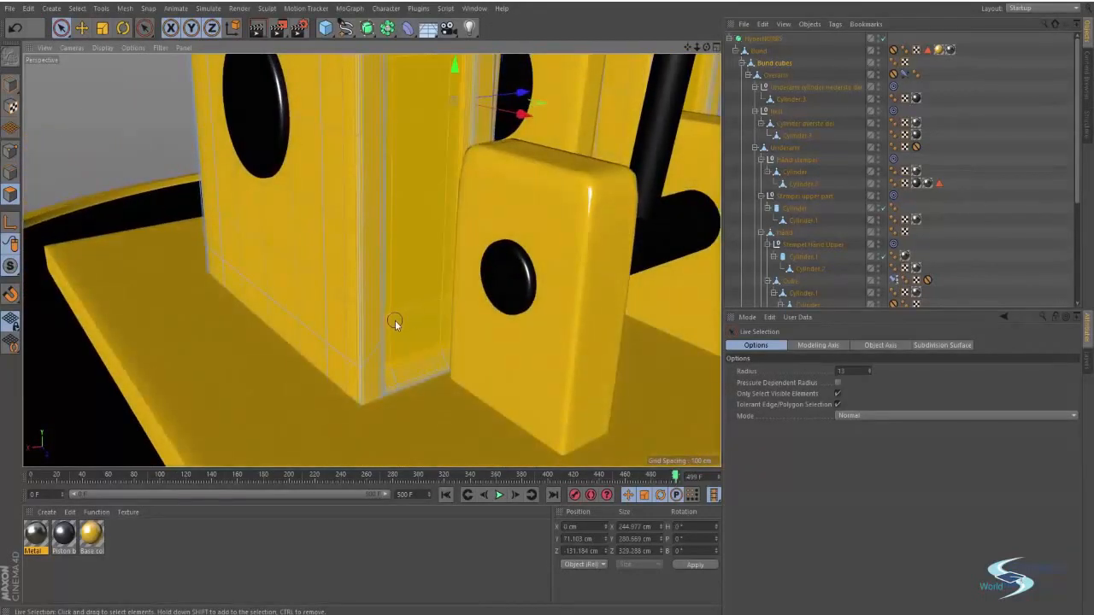
{"action": "left_click_drag", "start_coordinate": [408, 310], "coordinate": [362, 317], "text": "alt"}
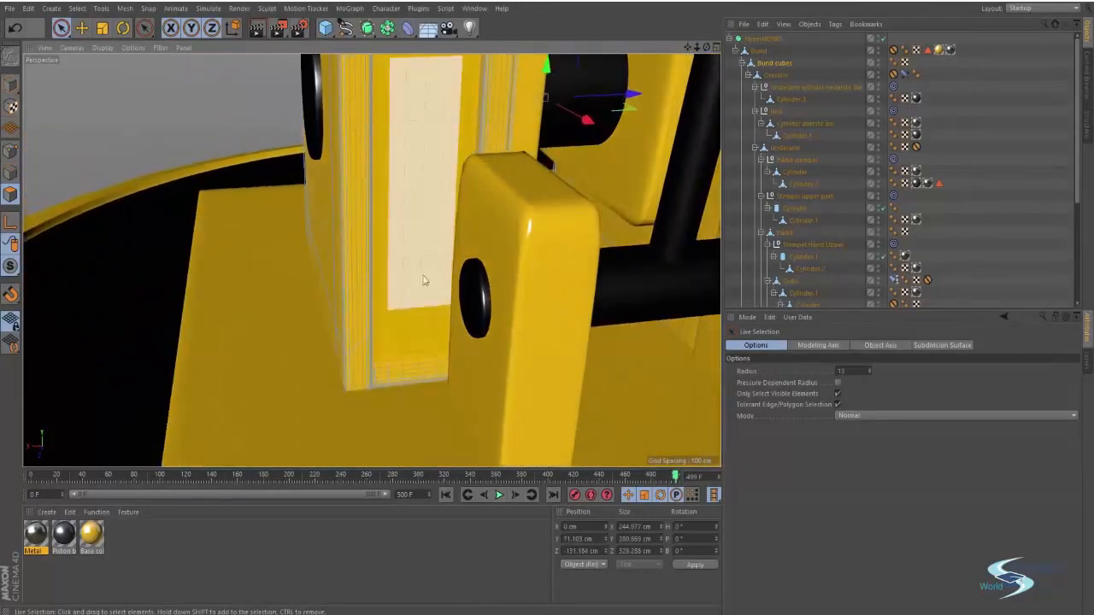
{"action": "left_click_drag", "start_coordinate": [423, 280], "coordinate": [343, 283], "text": "alt"}
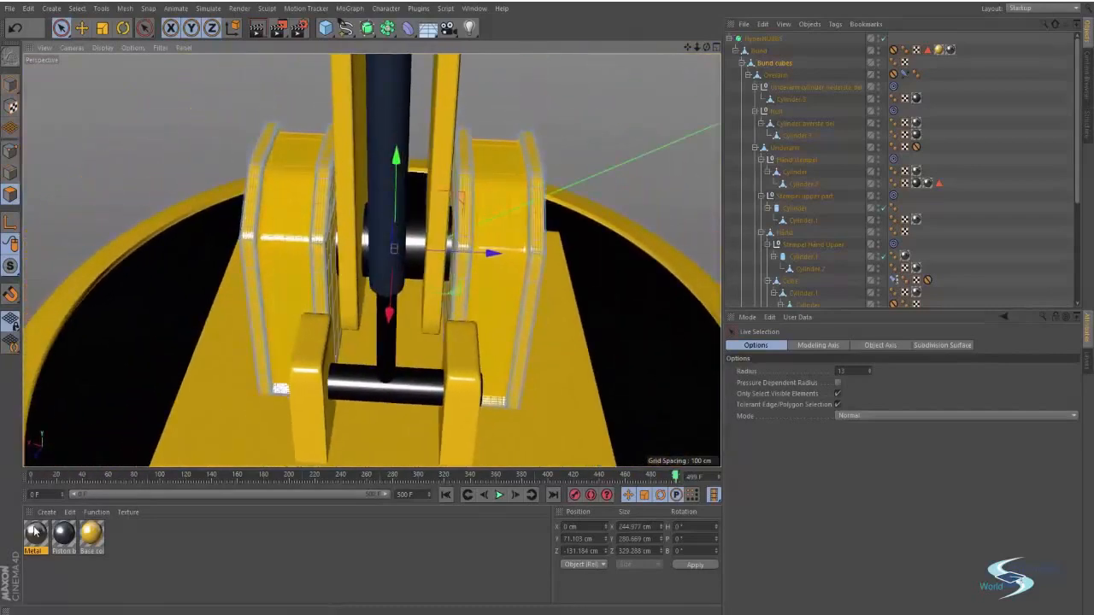
Try to apply the Metal material to the selected block polygons and reorder the Base color tag on Bund
{"action": "left_click_drag", "start_coordinate": [34, 531], "coordinate": [282, 229]}
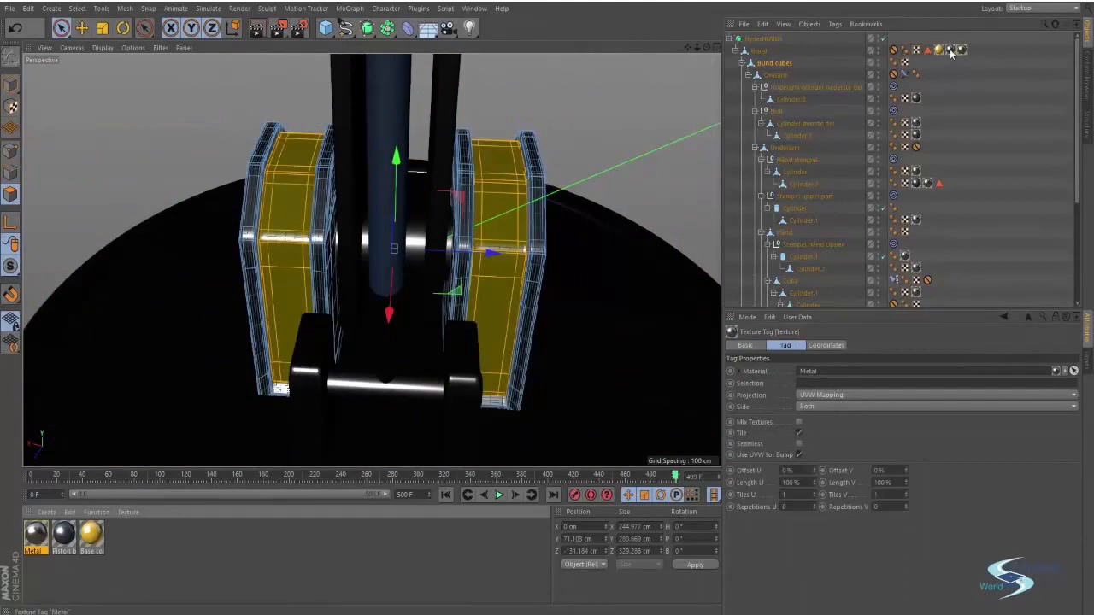
{"action": "left_click_drag", "start_coordinate": [939, 50], "coordinate": [978, 52]}
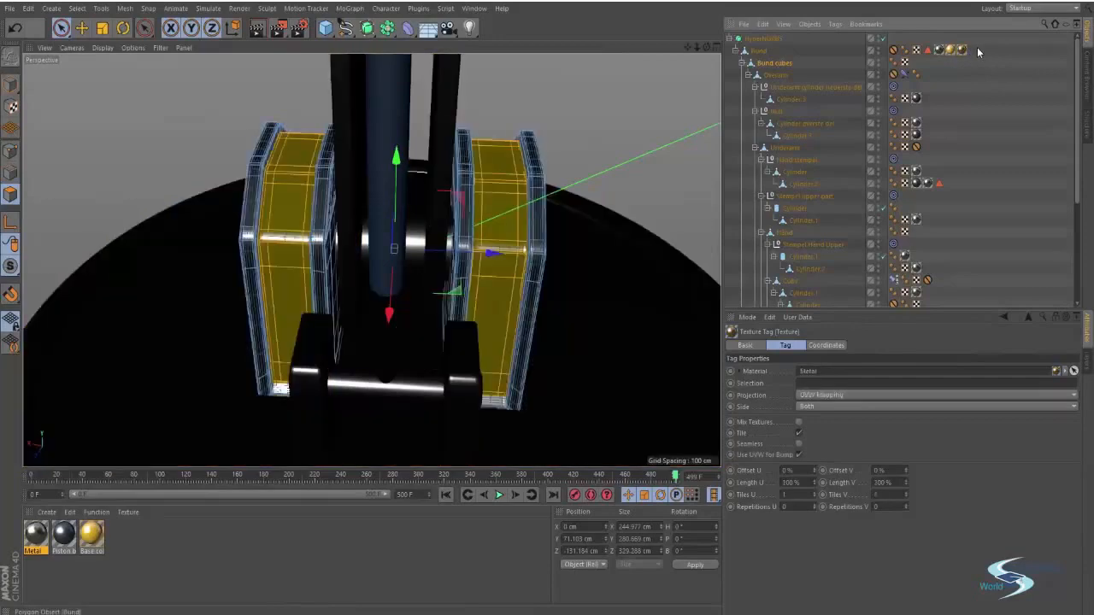
{"action": "key", "text": "e"}
{"action": "left_click", "coordinate": [625, 116]}
{"action": "left_click_drag", "start_coordinate": [513, 178], "coordinate": [467, 130], "text": "alt"}
{"action": "key", "text": "ctrl+z"}
{"action": "left_click_drag", "start_coordinate": [487, 180], "coordinate": [445, 162], "text": "alt"}
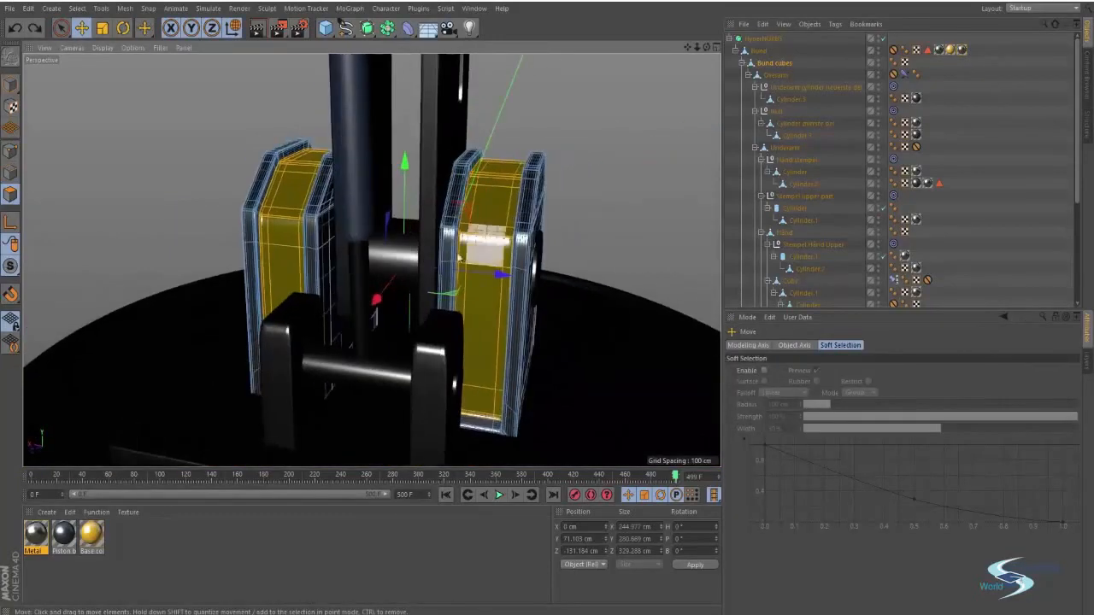
Apply the Metal material to the selected recessed strip polygons of Bund cubes
{"action": "left_click_drag", "start_coordinate": [35, 537], "coordinate": [501, 200]}
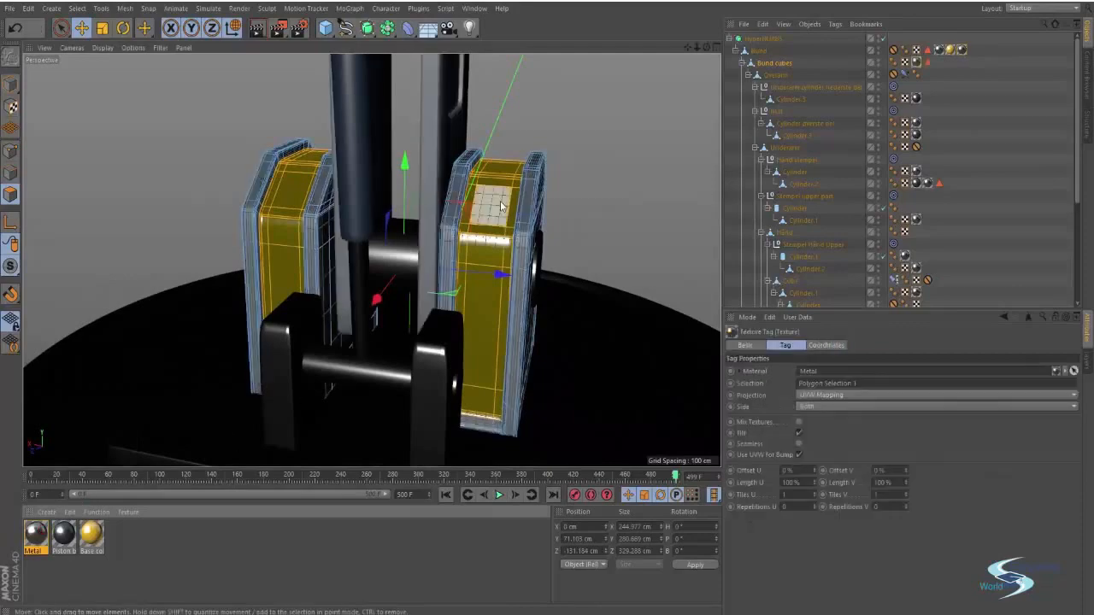
{"action": "left_click_drag", "start_coordinate": [671, 174], "coordinate": [560, 203], "text": "alt"}
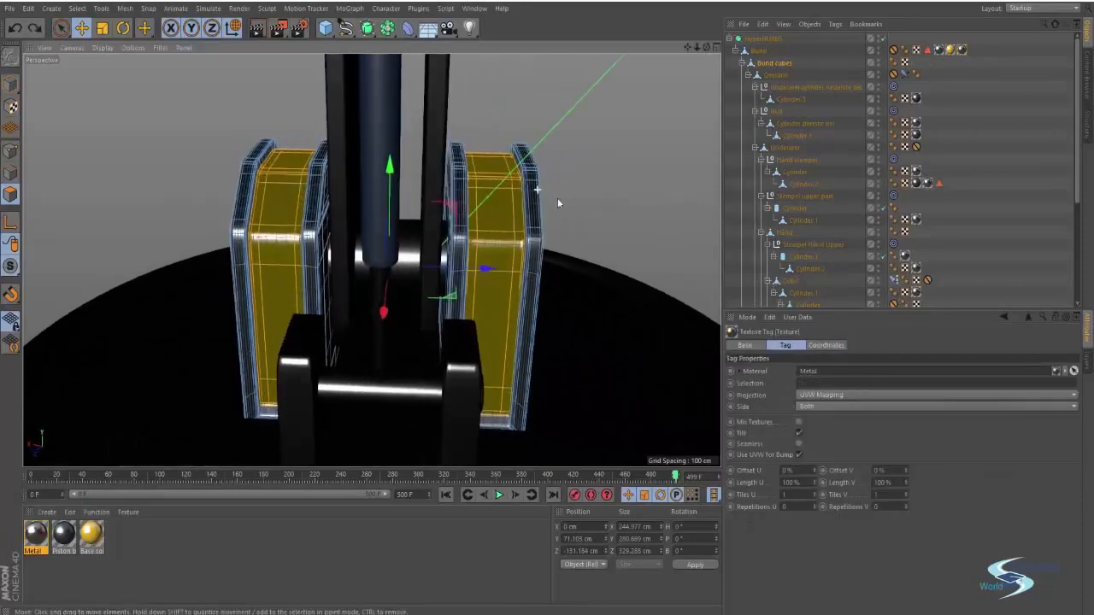
{"action": "key", "text": "ctrl+z"}
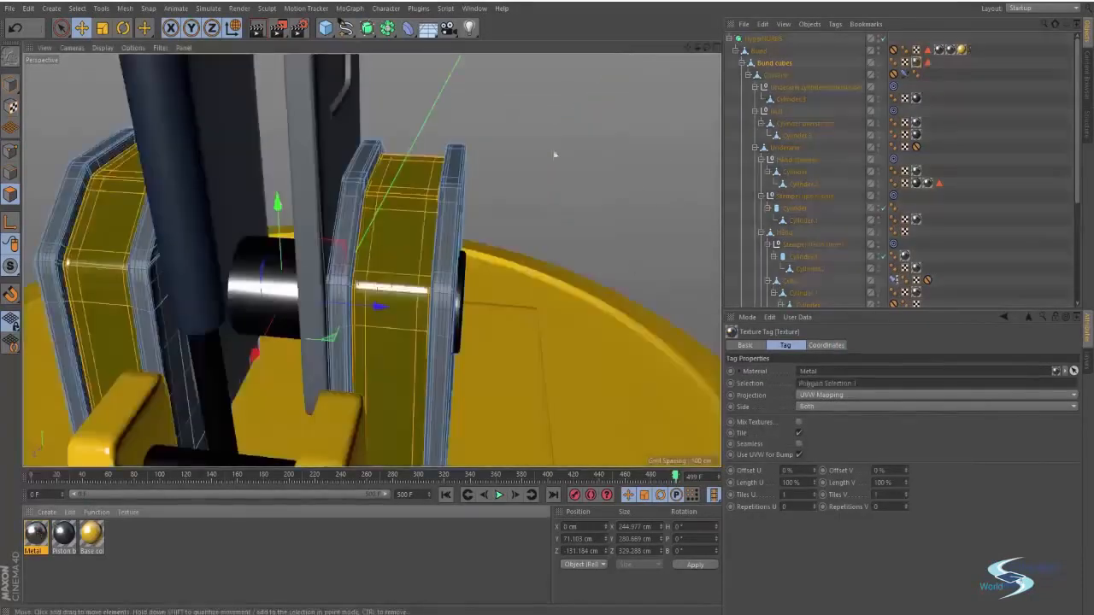
{"action": "left_click", "coordinate": [564, 143]}
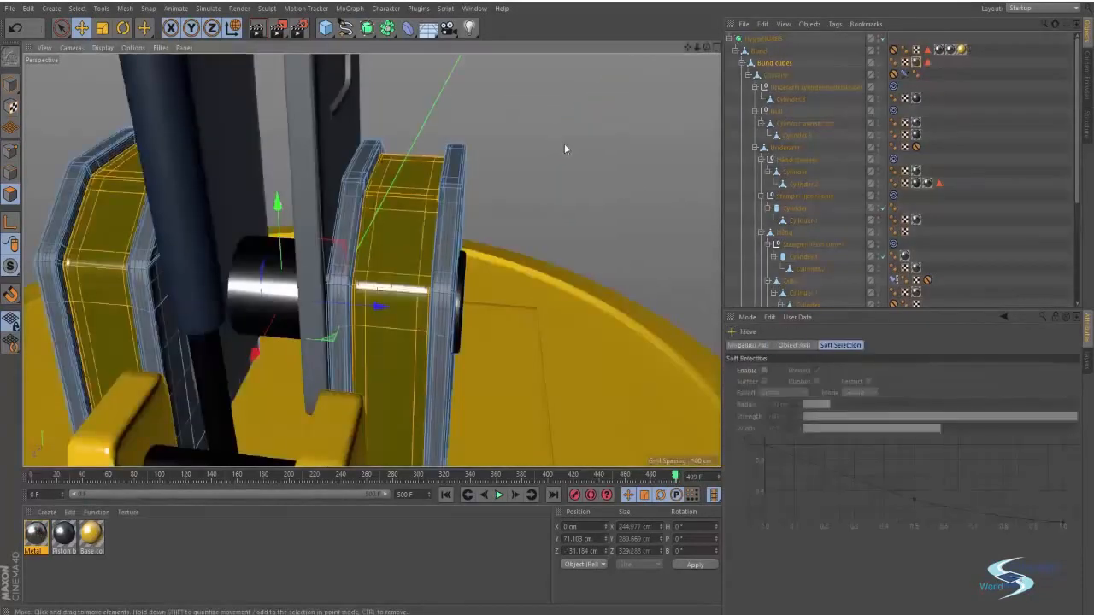
{"action": "left_click_drag", "start_coordinate": [564, 143], "coordinate": [451, 174], "text": "alt"}
Apply the Base color material to Bund cubes, placing its tag before the Metal tag, and deselect everything
{"action": "left_click", "coordinate": [764, 65]}
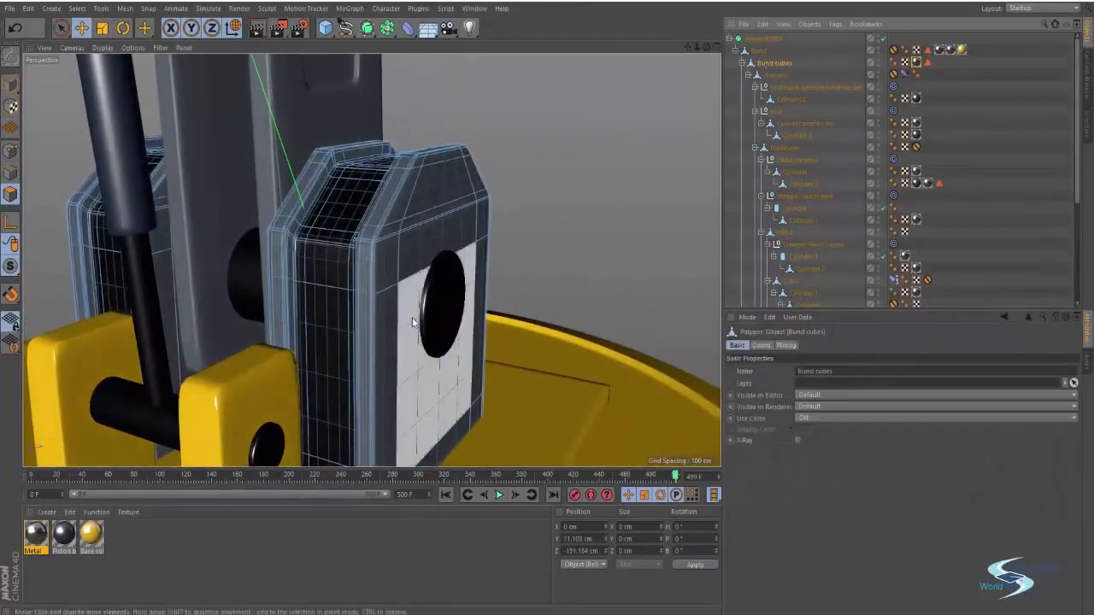
{"action": "left_click_drag", "start_coordinate": [92, 536], "coordinate": [779, 67]}
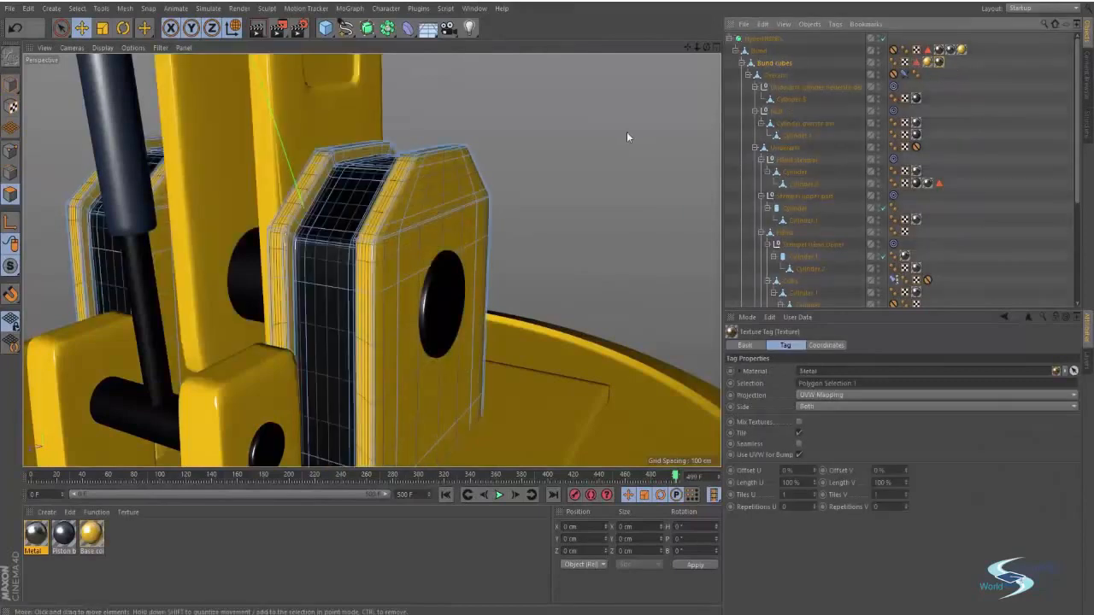
{"action": "left_click", "coordinate": [628, 131]}
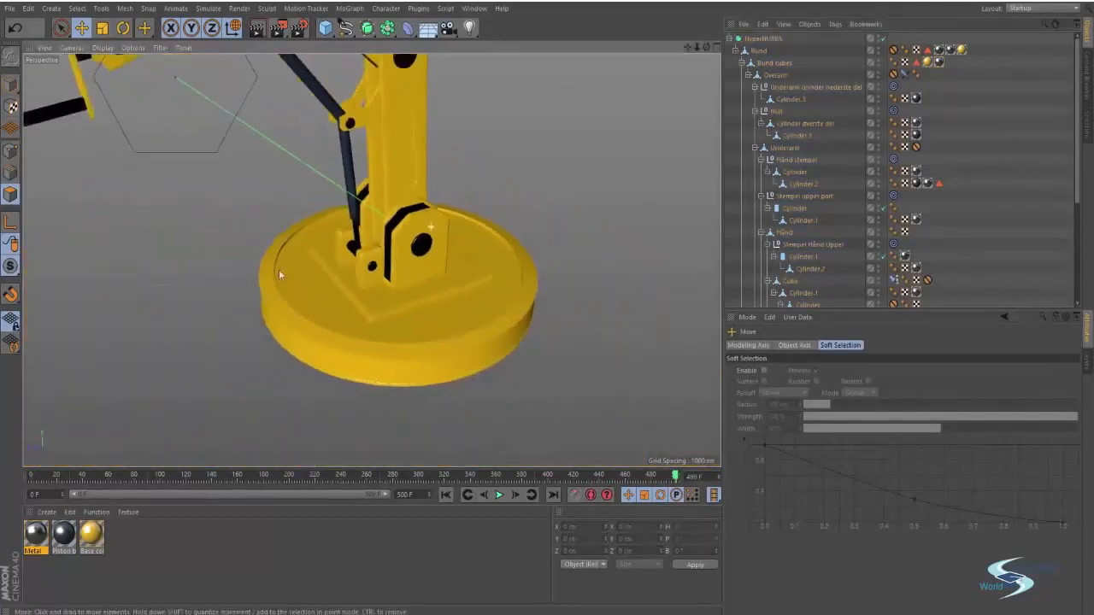
Move the Base color tag ahead of the Metal tags on Bund and delete the surplus Metal tag without a polygon selection
{"action": "left_click_drag", "start_coordinate": [437, 241], "coordinate": [532, 302], "text": "alt"}
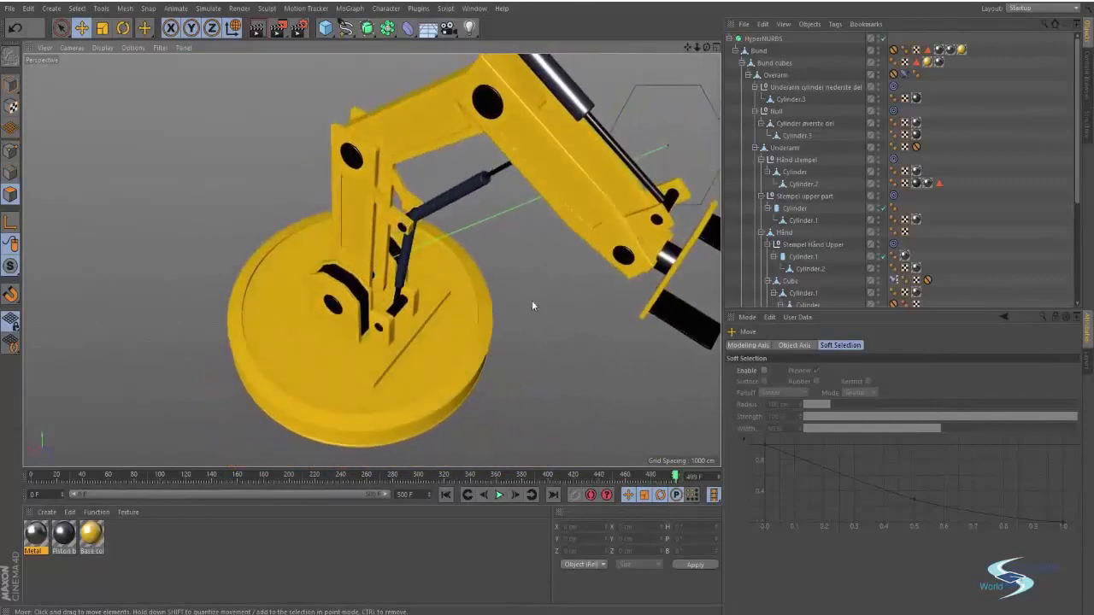
{"action": "left_click", "coordinate": [956, 50]}
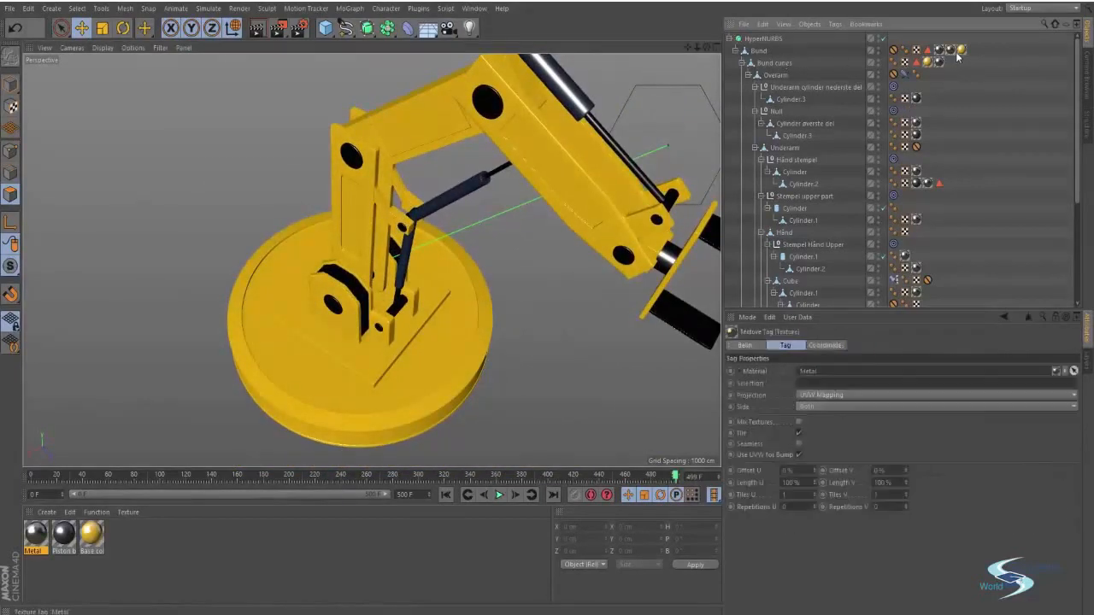
{"action": "left_click_drag", "start_coordinate": [958, 53], "coordinate": [975, 52]}
{"action": "left_click", "coordinate": [954, 52]}
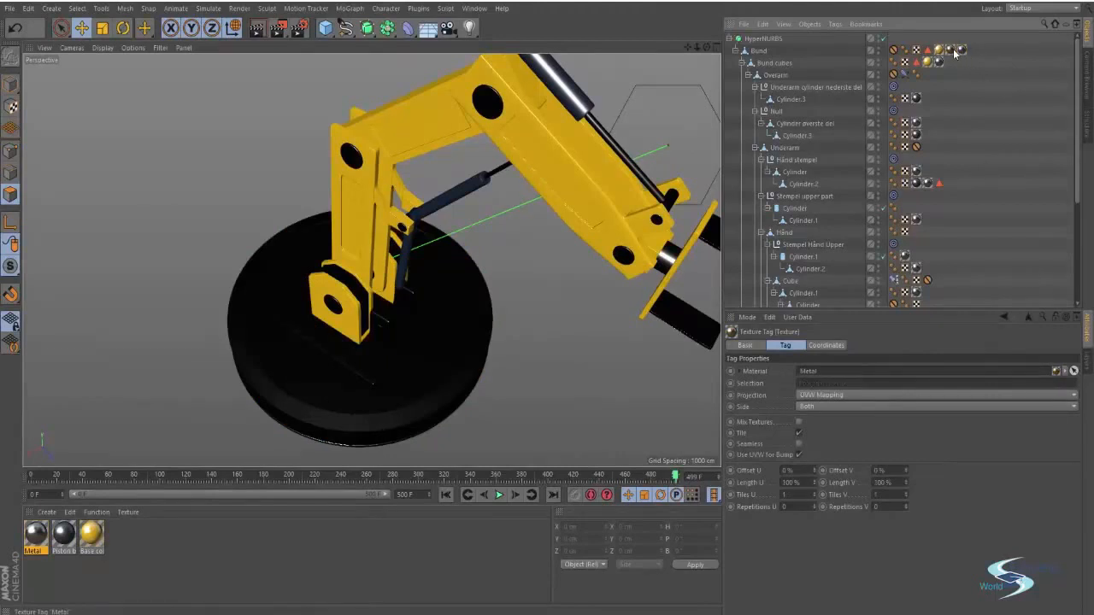
{"action": "key", "text": "Delete"}
Render a preview of the whole robotic arm in the viewport, then take a closer look at the arm
{"action": "left_click_drag", "start_coordinate": [530, 308], "coordinate": [357, 276], "text": "alt"}
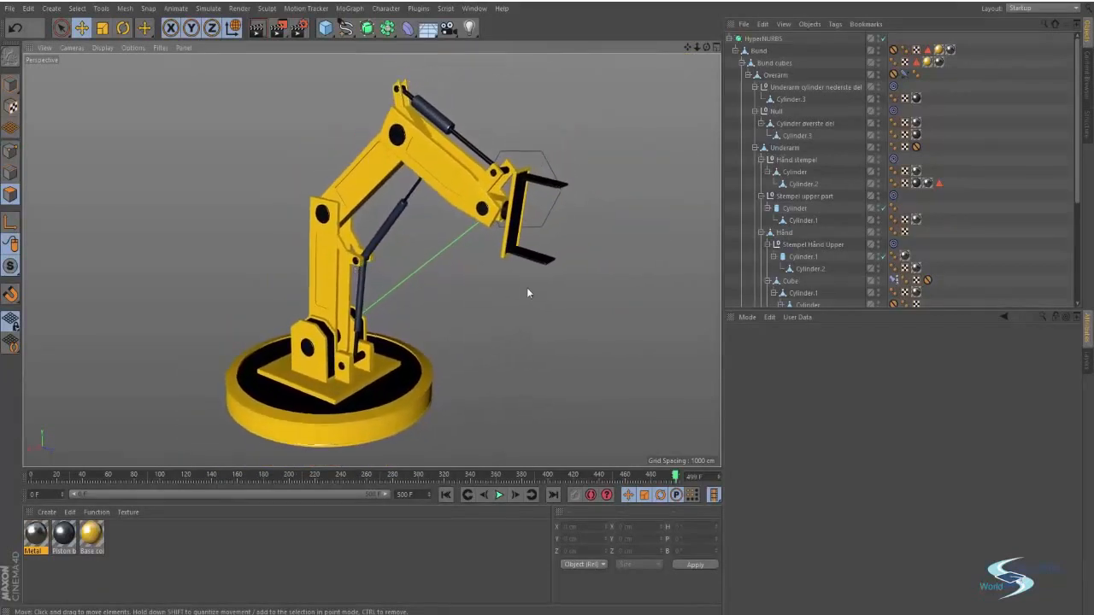
{"action": "left_click_drag", "start_coordinate": [527, 293], "coordinate": [470, 276], "text": "alt"}
{"action": "key", "text": "ctrl+r"}
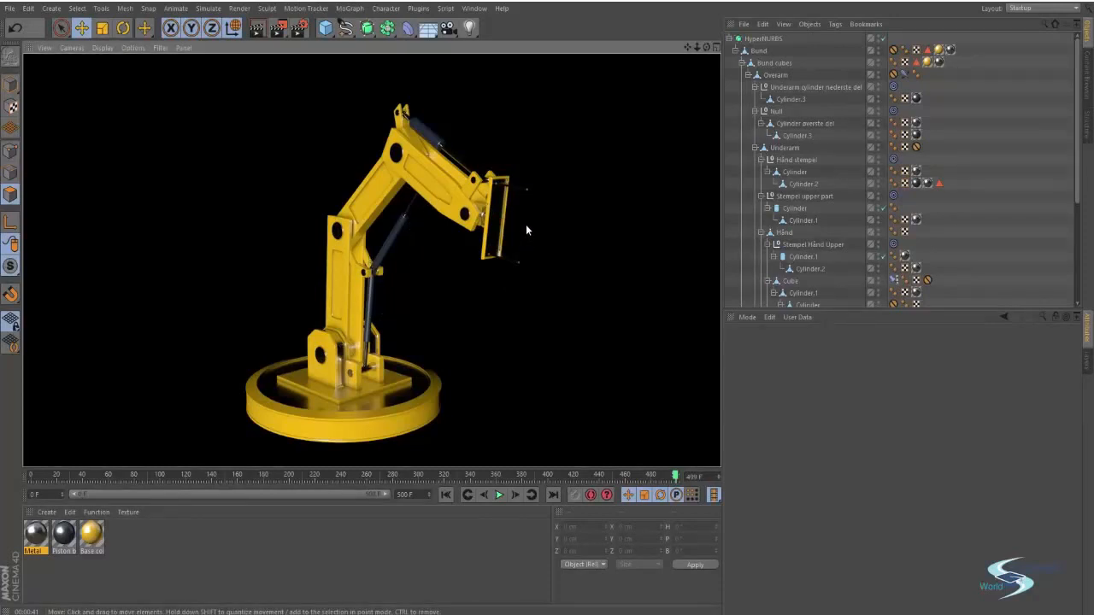
{"action": "mouse_move", "coordinate": [402, 199]}
{"action": "left_mouse_down", "text": "alt"}
{"action": "mouse_move", "coordinate": [392, 185]}
{"action": "mouse_move", "coordinate": [426, 186]}
{"action": "left_mouse_up", "text": "alt"}
{"action": "scroll", "coordinate": [434, 174], "scroll_direction": "up", "scroll_amount": 4}
{"action": "left_click", "coordinate": [136, 614]}
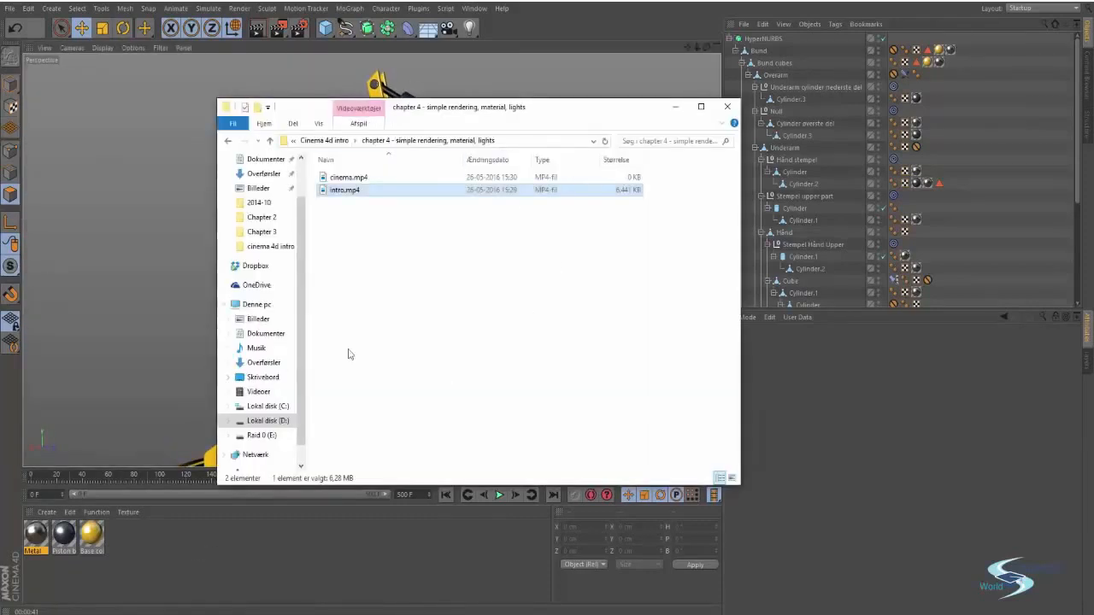
{"action": "left_click", "coordinate": [676, 106]}
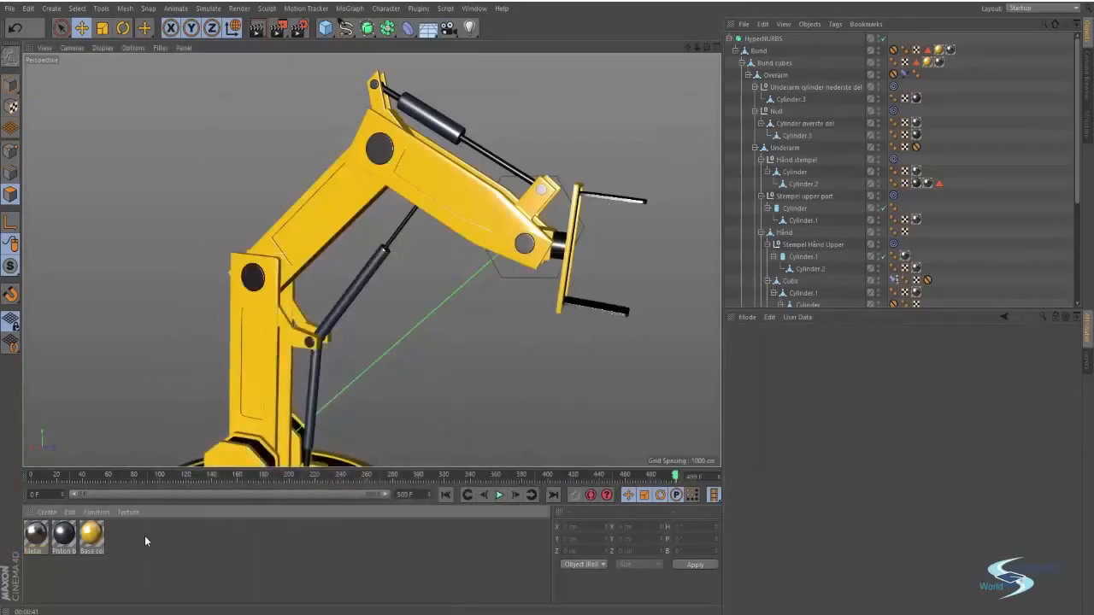
Create a new material, open it for editing and name it stripes
{"action": "double_click", "coordinate": [144, 536]}
{"action": "double_click", "coordinate": [38, 536]}
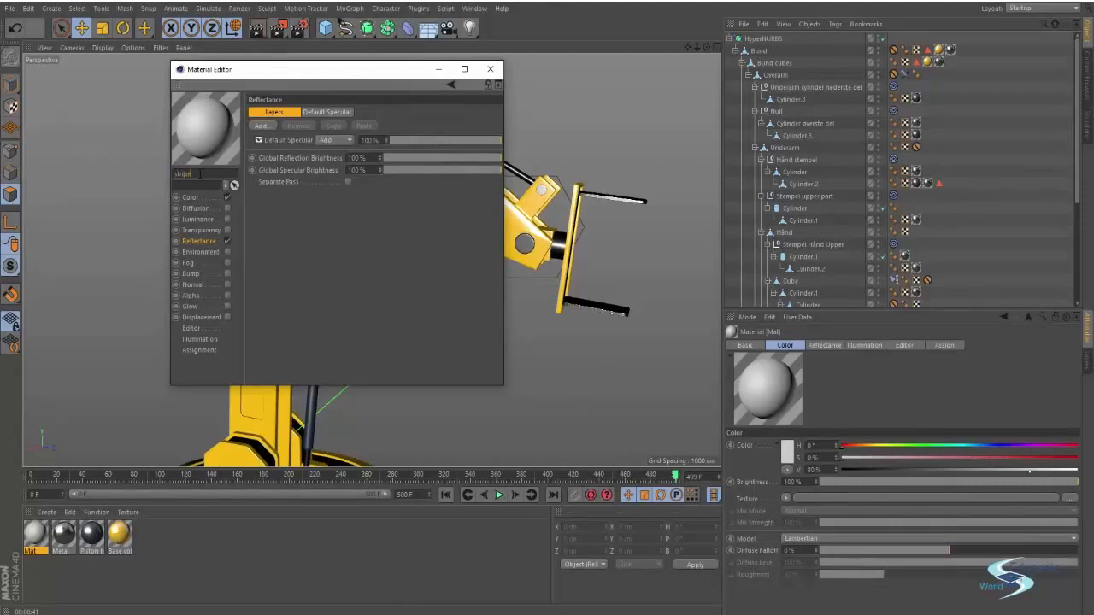
{"action": "key", "text": "Return"}
Browse for a Color texture image for the stripes material in the Textures\Decals folder
{"action": "left_click", "coordinate": [189, 197]}
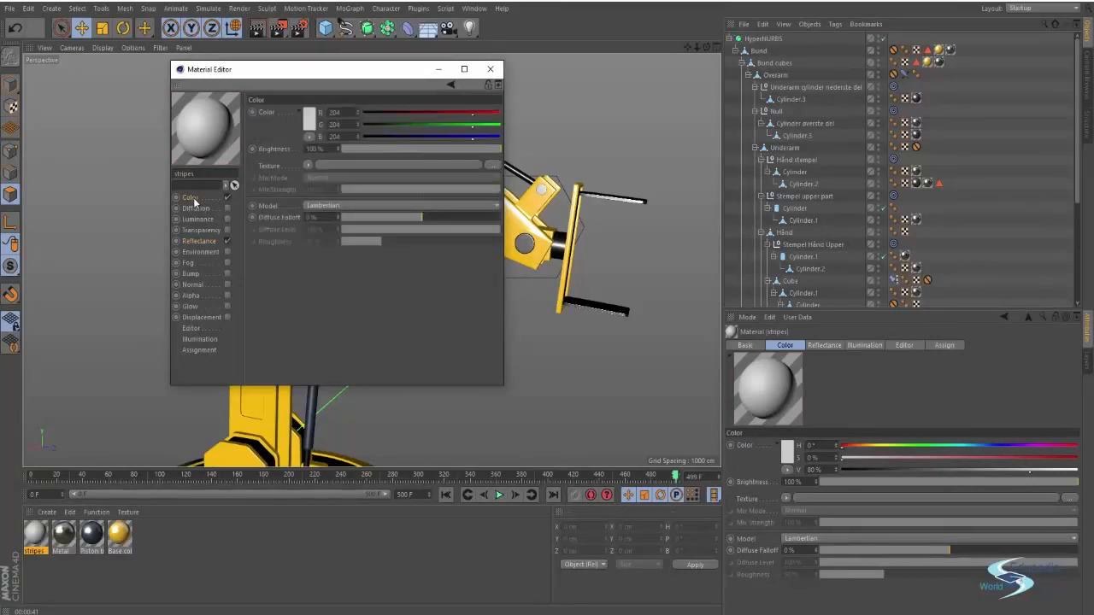
{"action": "left_click", "coordinate": [346, 167]}
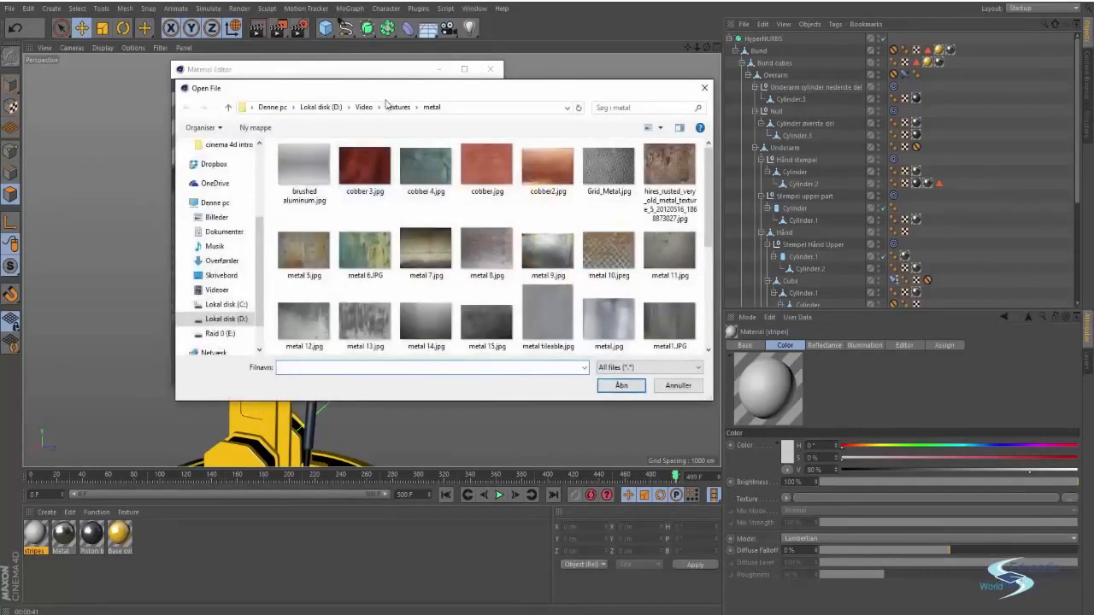
{"action": "left_click_drag", "start_coordinate": [500, 89], "coordinate": [807, 85]}
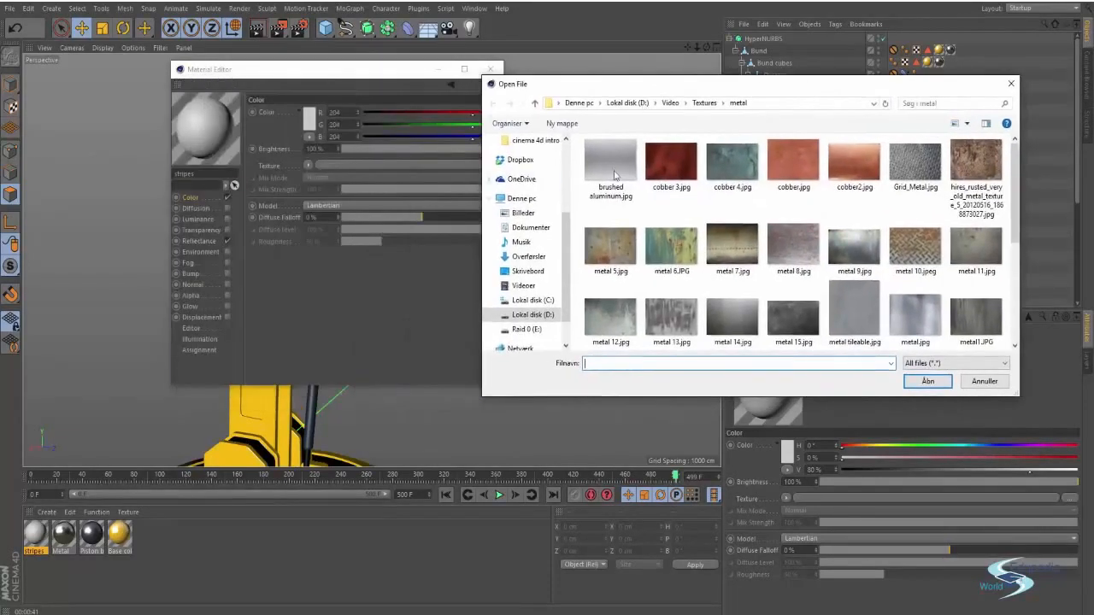
{"action": "left_click", "coordinate": [706, 103]}
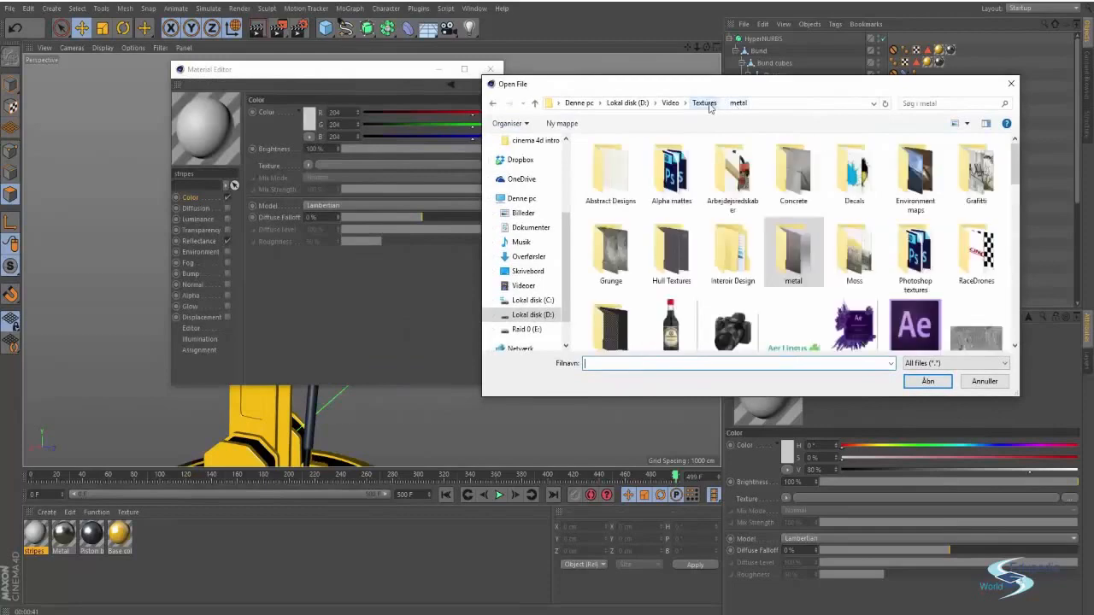
{"action": "left_click", "coordinate": [731, 236]}
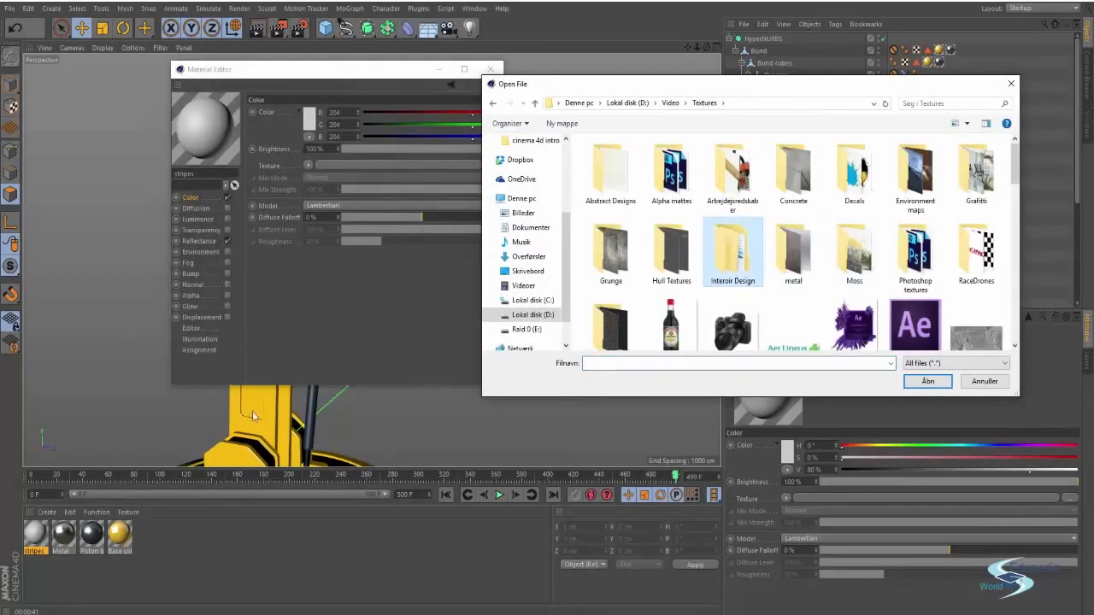
{"action": "scroll", "coordinate": [841, 256], "scroll_direction": "down", "scroll_amount": 8}
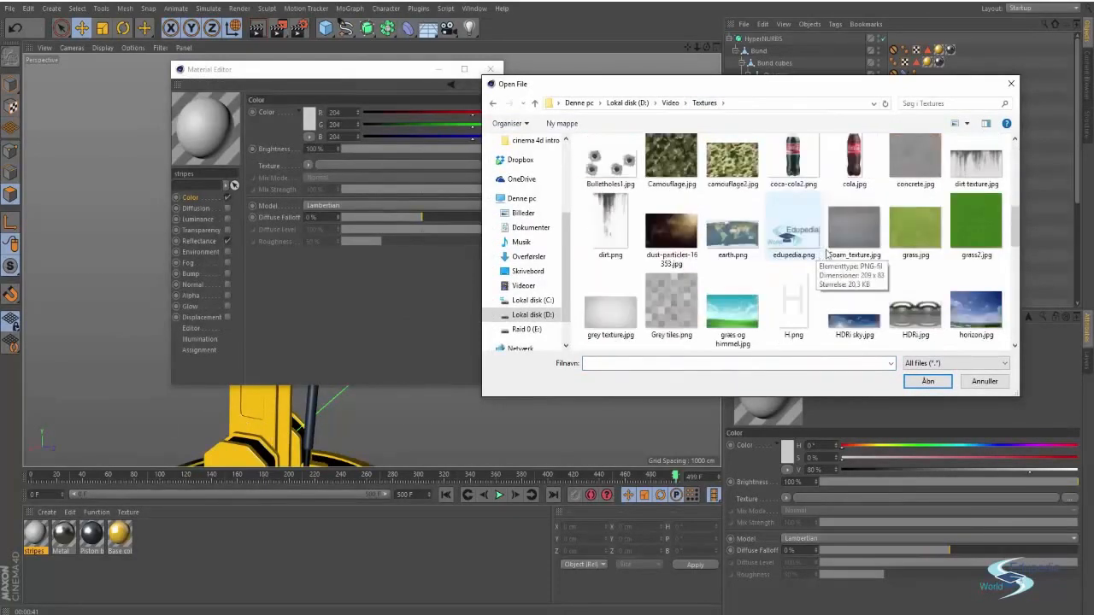
{"action": "scroll", "coordinate": [843, 256], "scroll_direction": "up", "scroll_amount": 5}
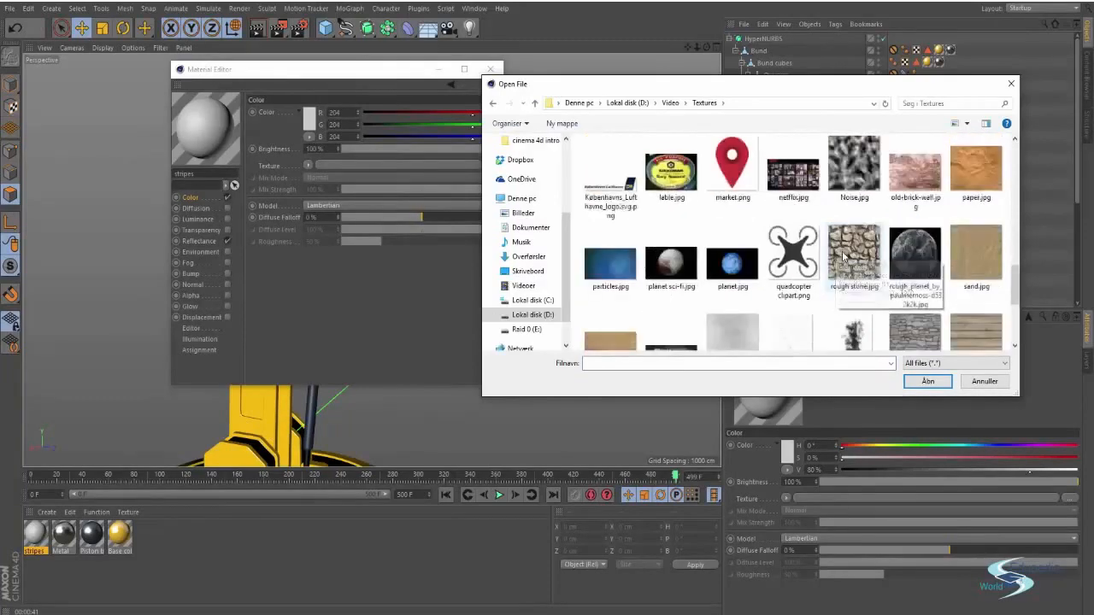
{"action": "scroll", "coordinate": [833, 259], "scroll_direction": "up", "scroll_amount": 4}
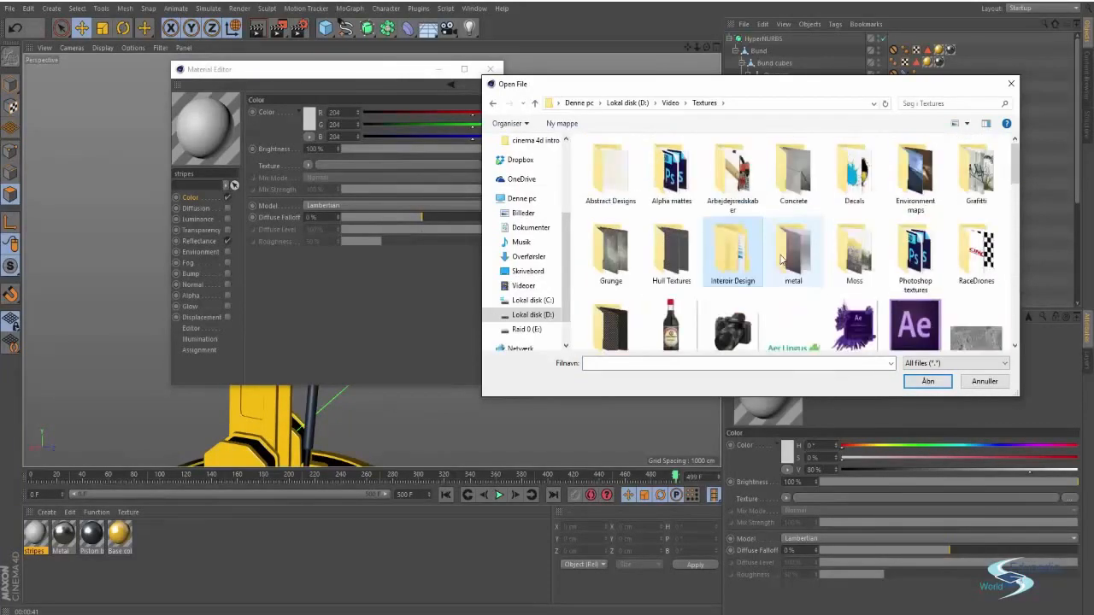
{"action": "double_click", "coordinate": [854, 171]}
Load safety stribes2.gif as the Color texture of the stripes material
{"action": "left_click", "coordinate": [787, 171]}
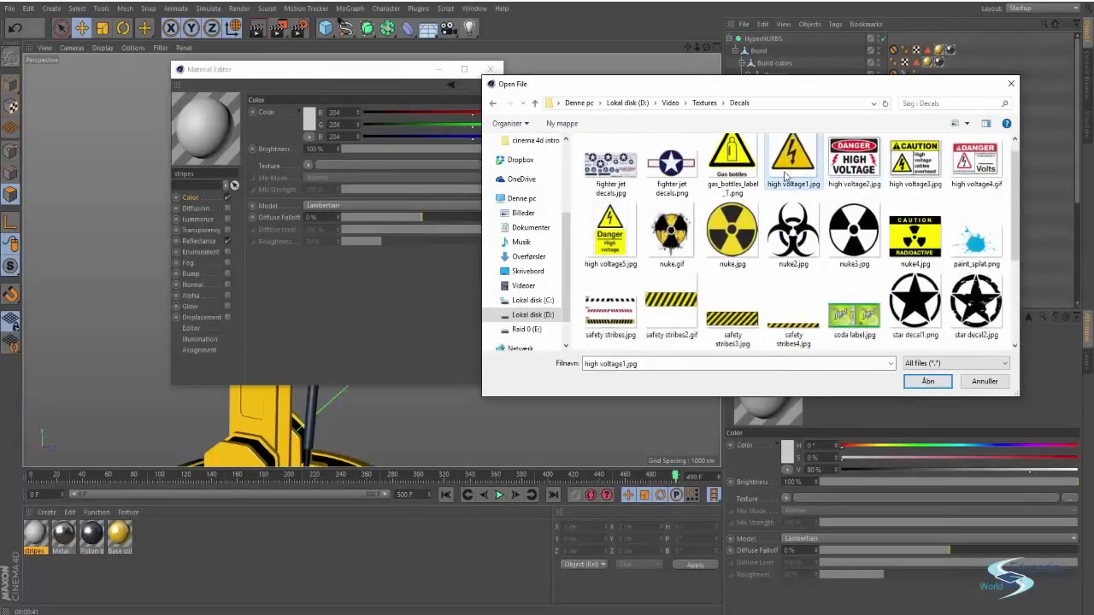
{"action": "scroll", "coordinate": [776, 205], "scroll_direction": "down", "scroll_amount": 2}
{"action": "scroll", "coordinate": [767, 218], "scroll_direction": "up", "scroll_amount": 2}
{"action": "scroll", "coordinate": [768, 218], "scroll_direction": "down", "scroll_amount": 1}
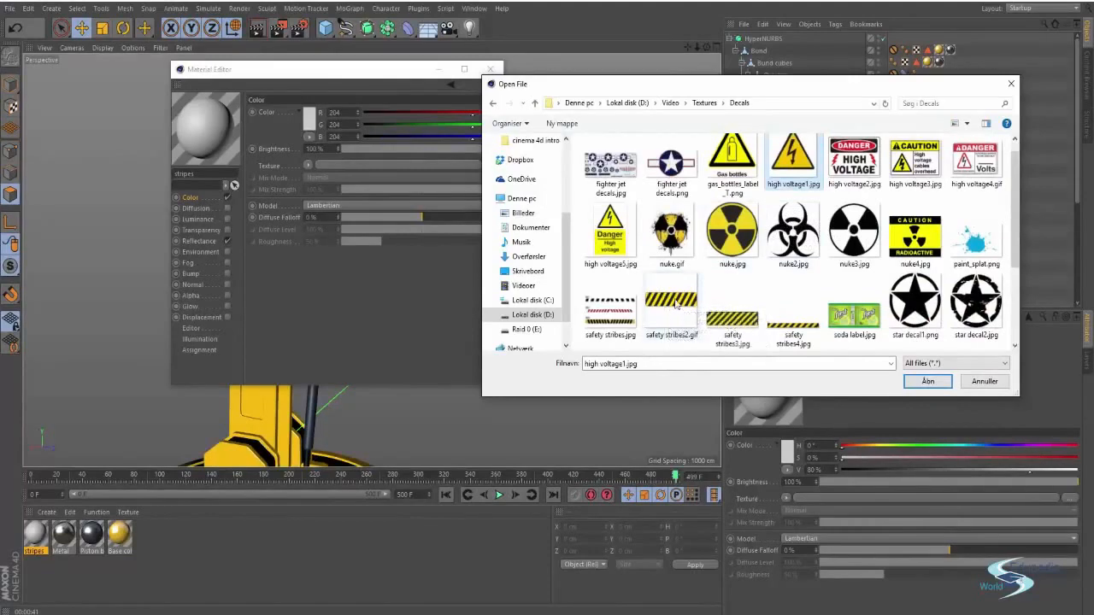
{"action": "double_click", "coordinate": [793, 158]}
{"action": "left_click", "coordinate": [558, 355]}
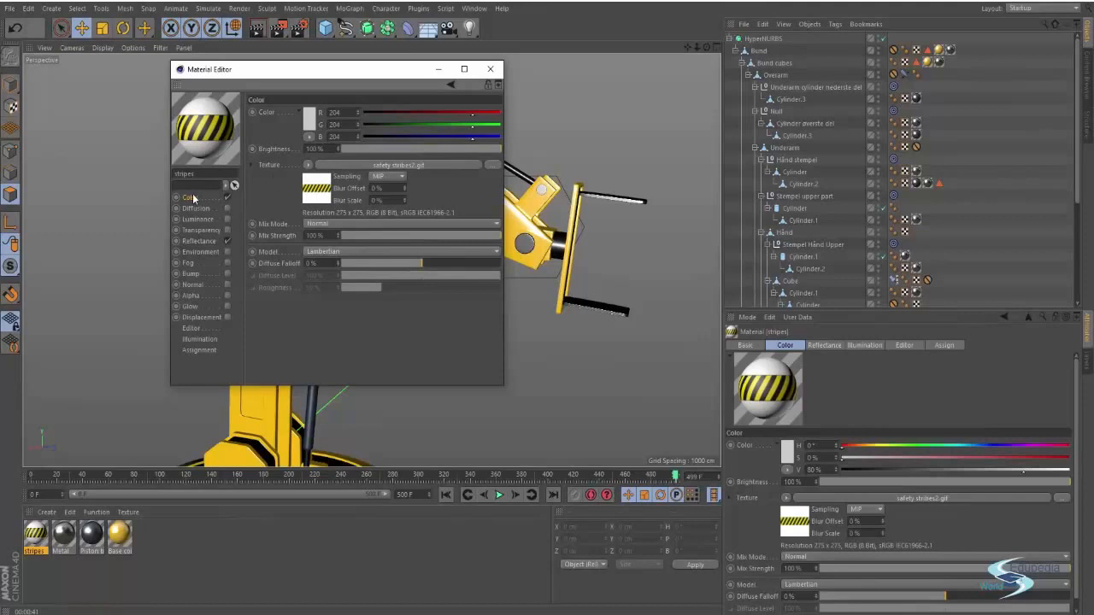
Change the stripes material's Default Specular layer to Reflection (Legacy) with a reflection strength of about 6%
{"action": "left_click", "coordinate": [200, 242]}
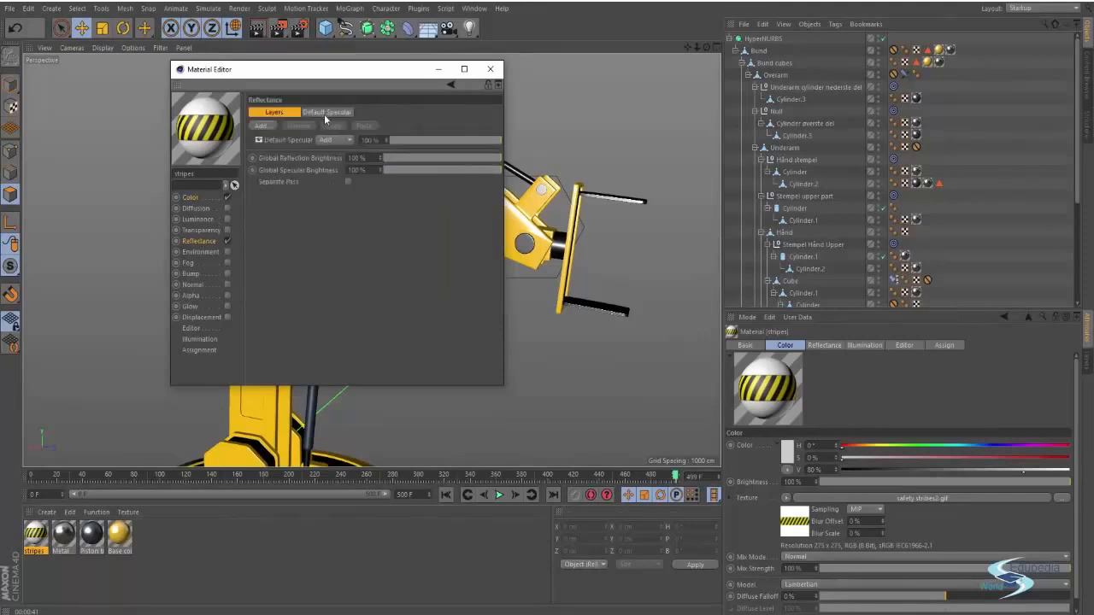
{"action": "left_click", "coordinate": [325, 113]}
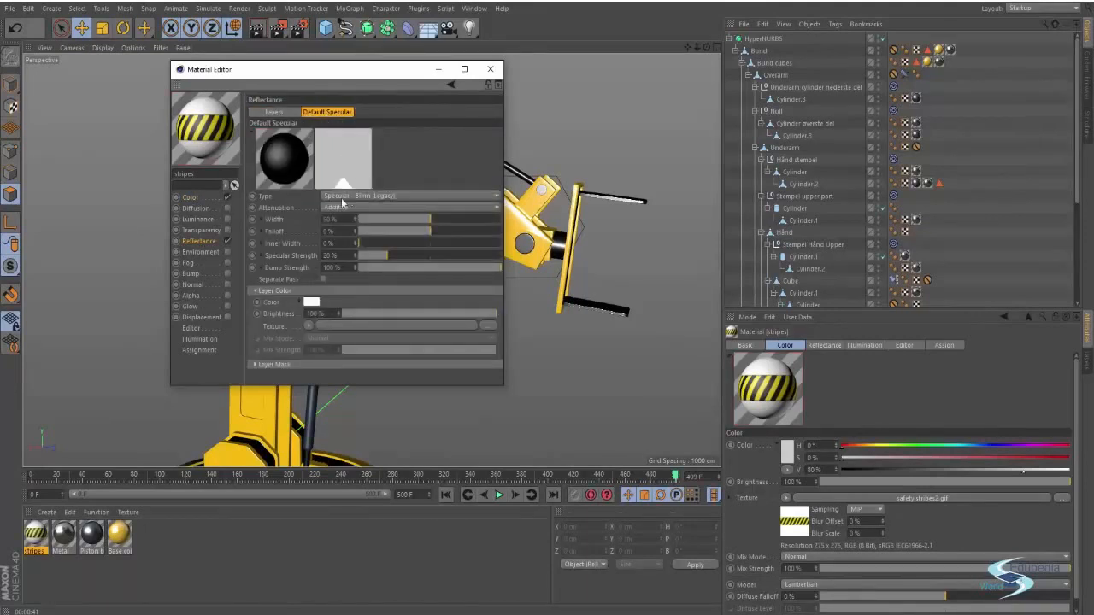
{"action": "left_click", "coordinate": [343, 194]}
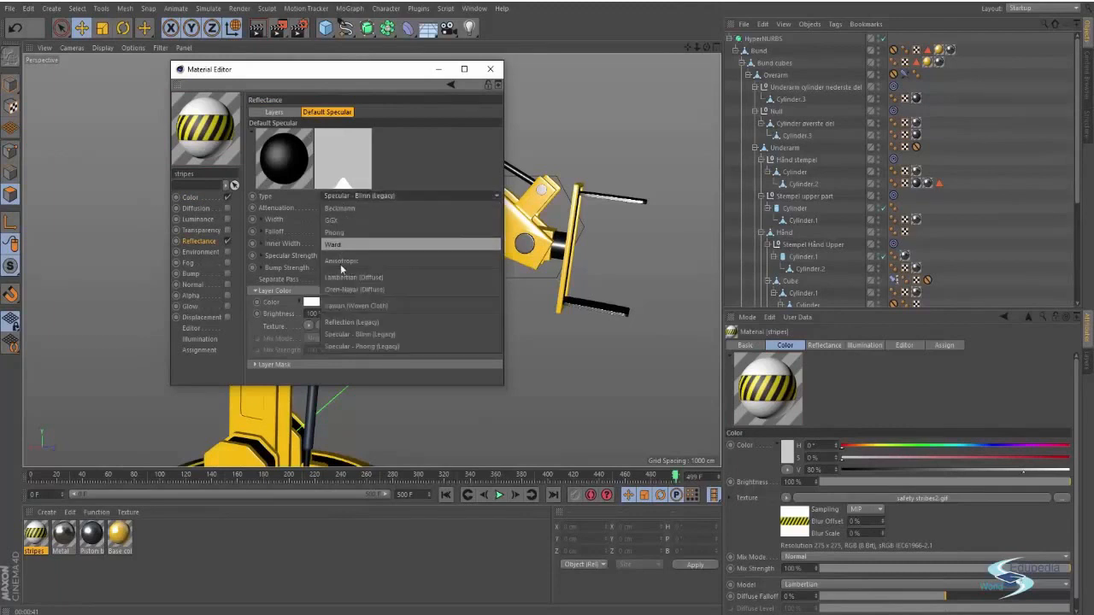
{"action": "left_click", "coordinate": [343, 323]}
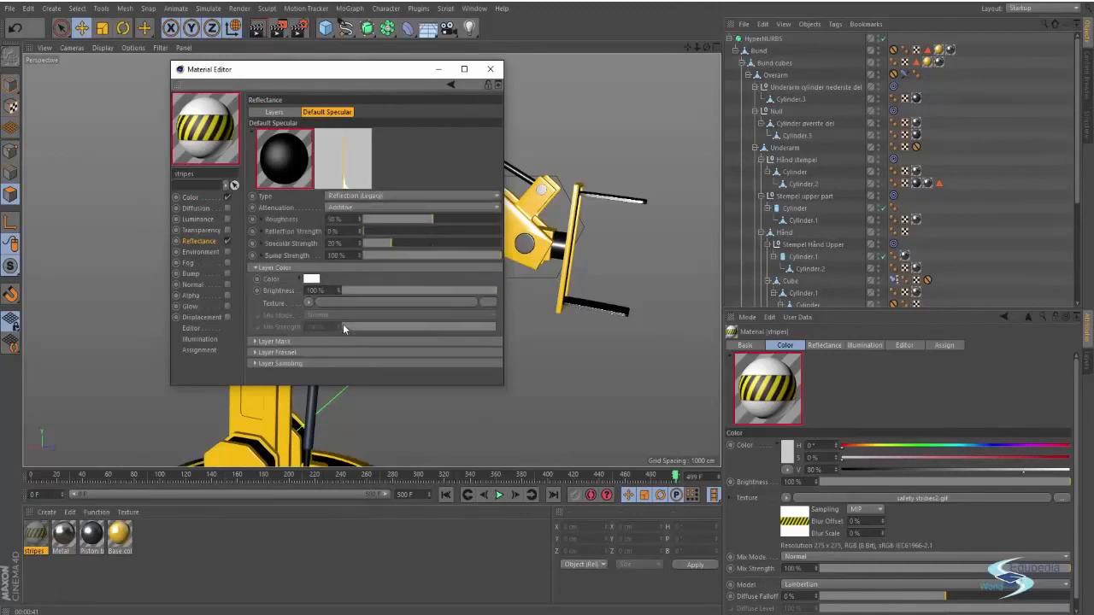
{"action": "left_click", "coordinate": [387, 230]}
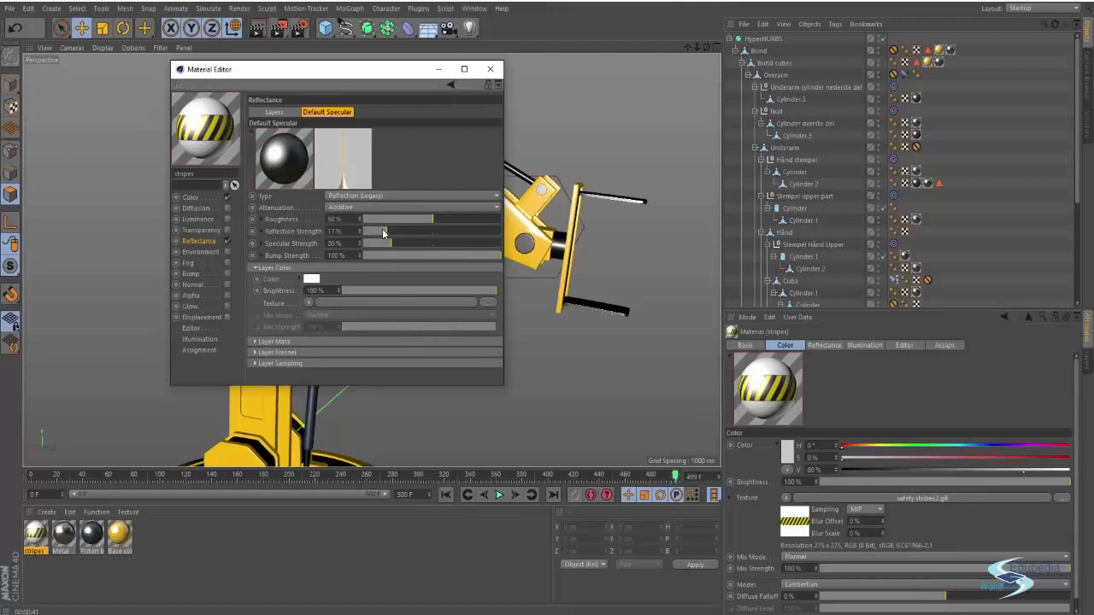
{"action": "left_click", "coordinate": [372, 231]}
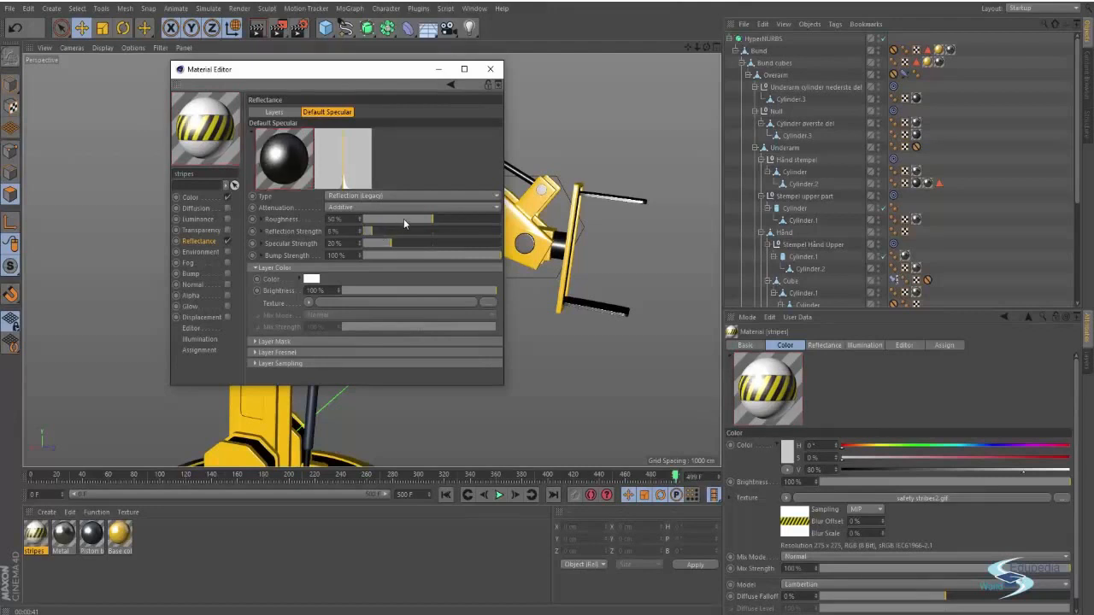
Set the layer's roughness to 24% and specular strength to 17%, fine-tune its reflection strength and close the material editor
{"action": "left_click", "coordinate": [404, 219]}
{"action": "left_click", "coordinate": [392, 220]}
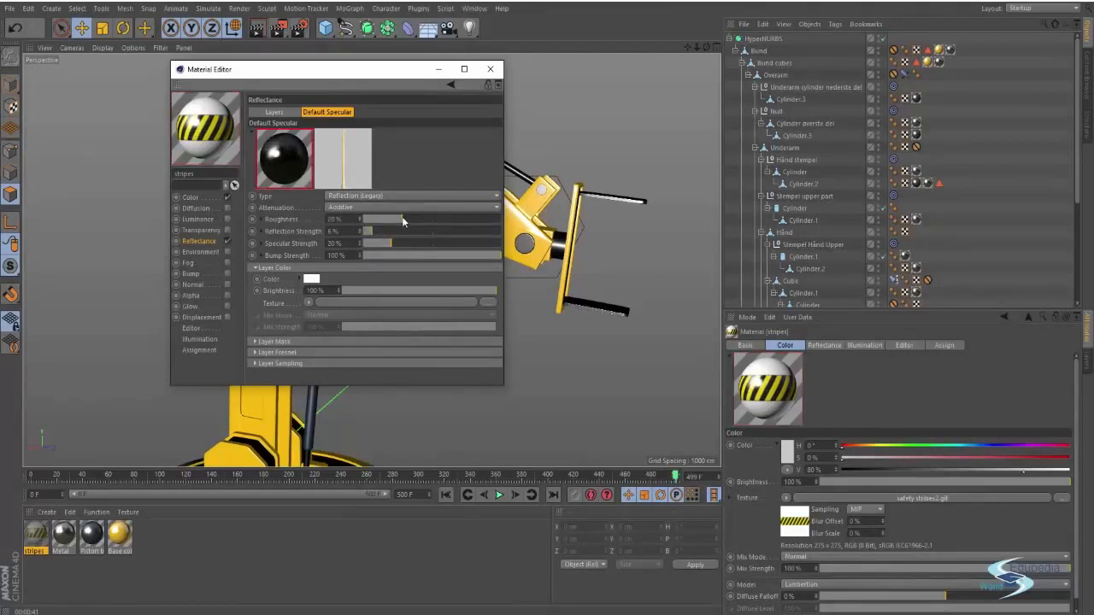
{"action": "left_click", "coordinate": [406, 241]}
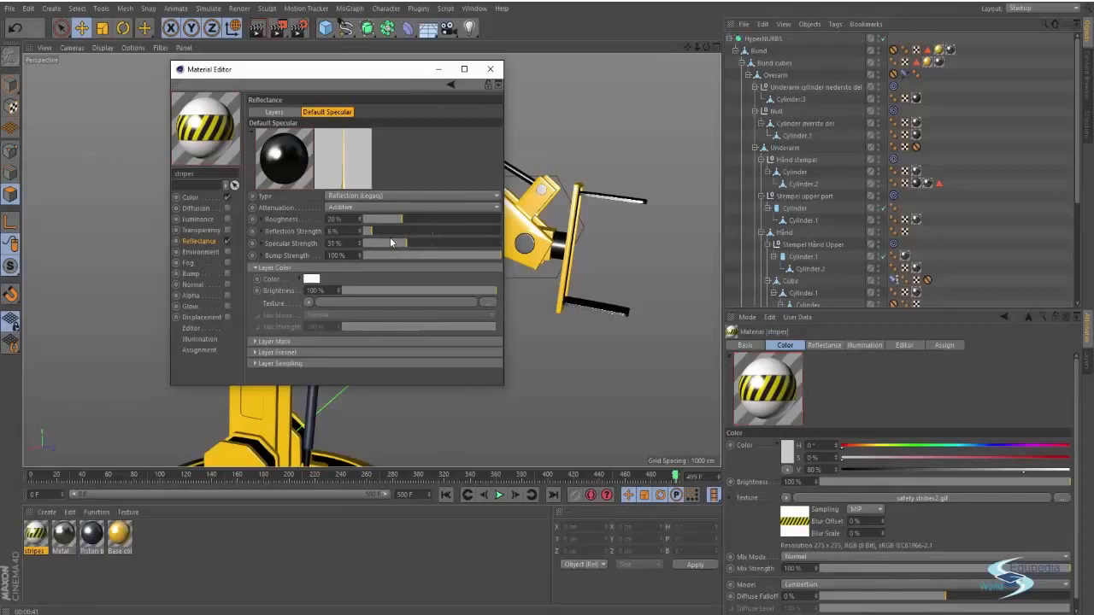
{"action": "left_click", "coordinate": [386, 241]}
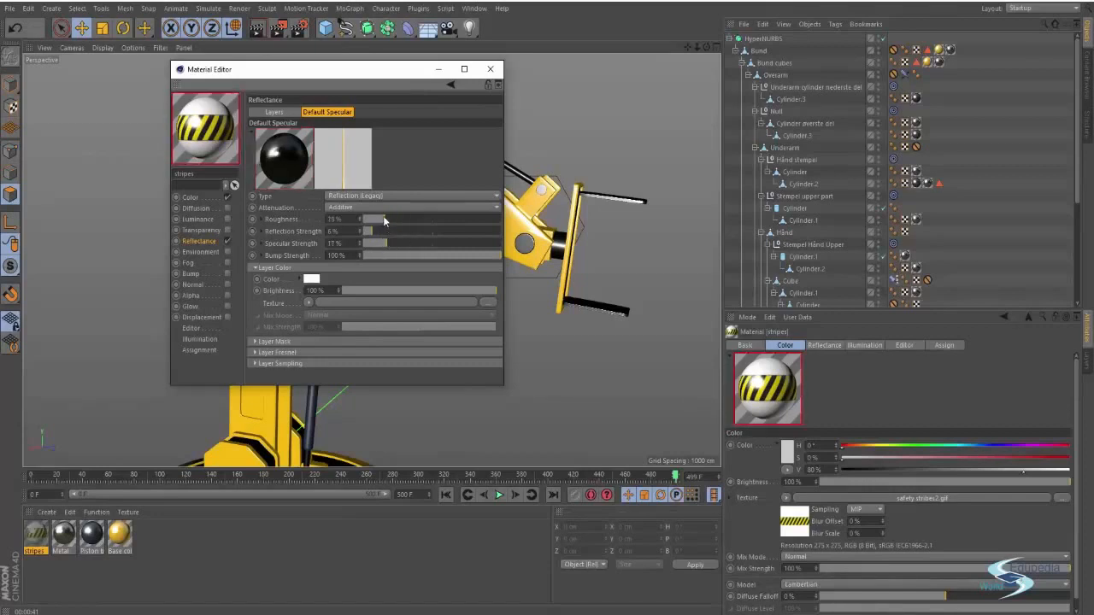
{"action": "left_click", "coordinate": [396, 219]}
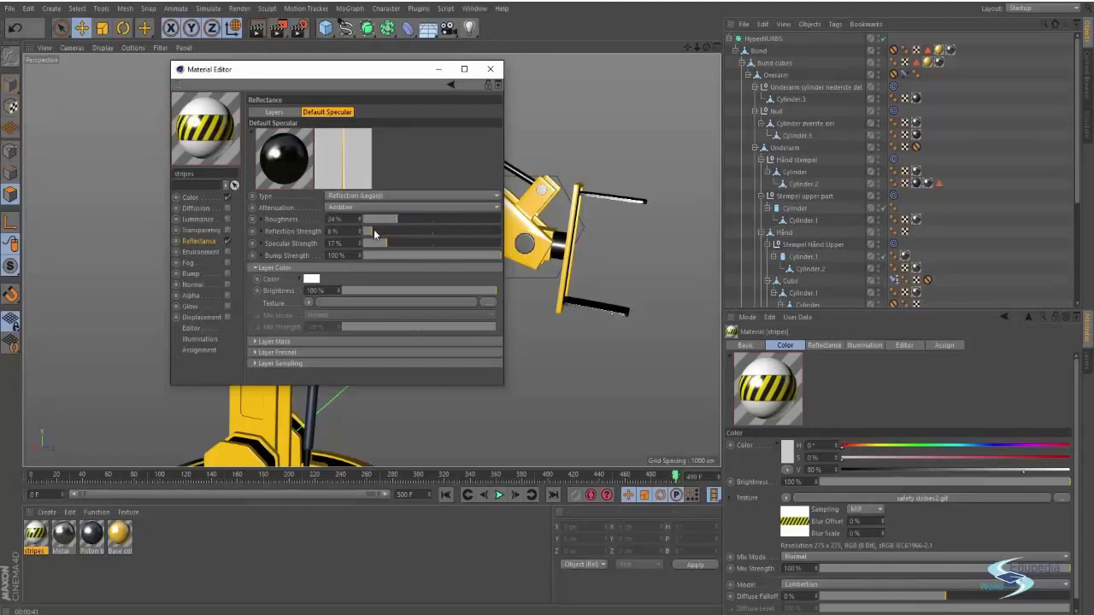
{"action": "left_click", "coordinate": [373, 229]}
{"action": "left_click", "coordinate": [489, 68]}
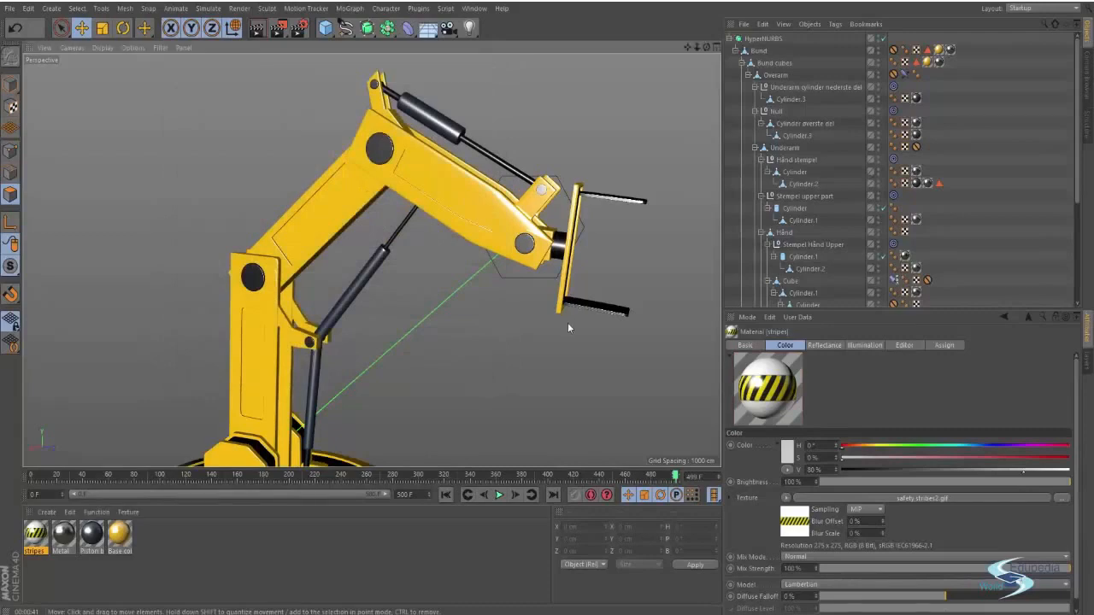
Select the Hånd part of the arm in the viewport and switch to polygon editing
{"action": "left_click_drag", "start_coordinate": [568, 322], "coordinate": [360, 176], "text": "alt"}
{"action": "left_click", "coordinate": [12, 86]}
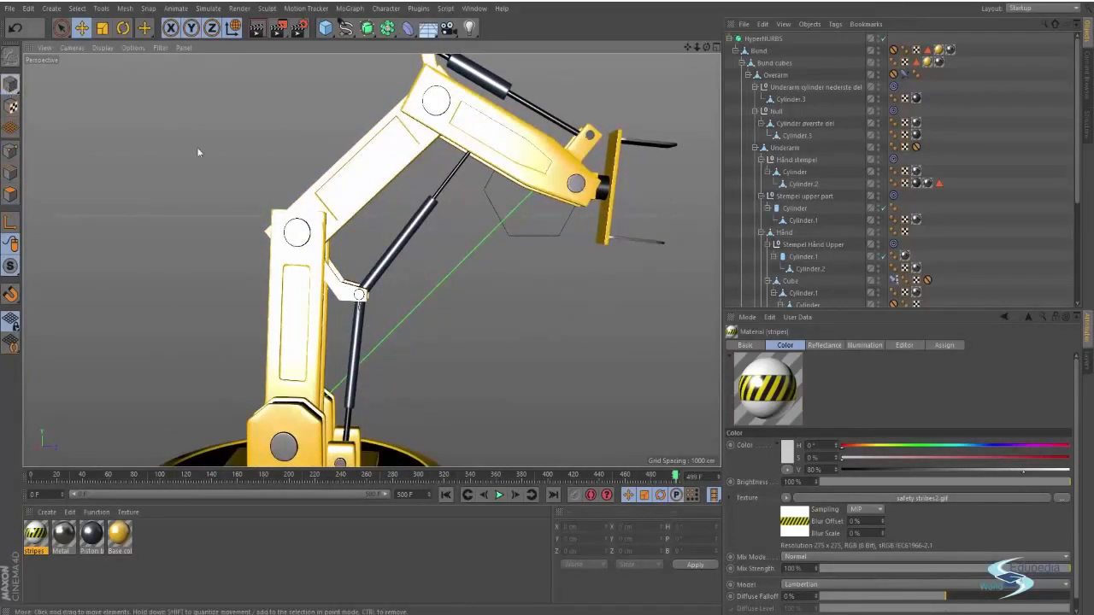
{"action": "middle_click_drag", "start_coordinate": [332, 164], "coordinate": [270, 215], "text": "alt"}
{"action": "left_click", "coordinate": [448, 201]}
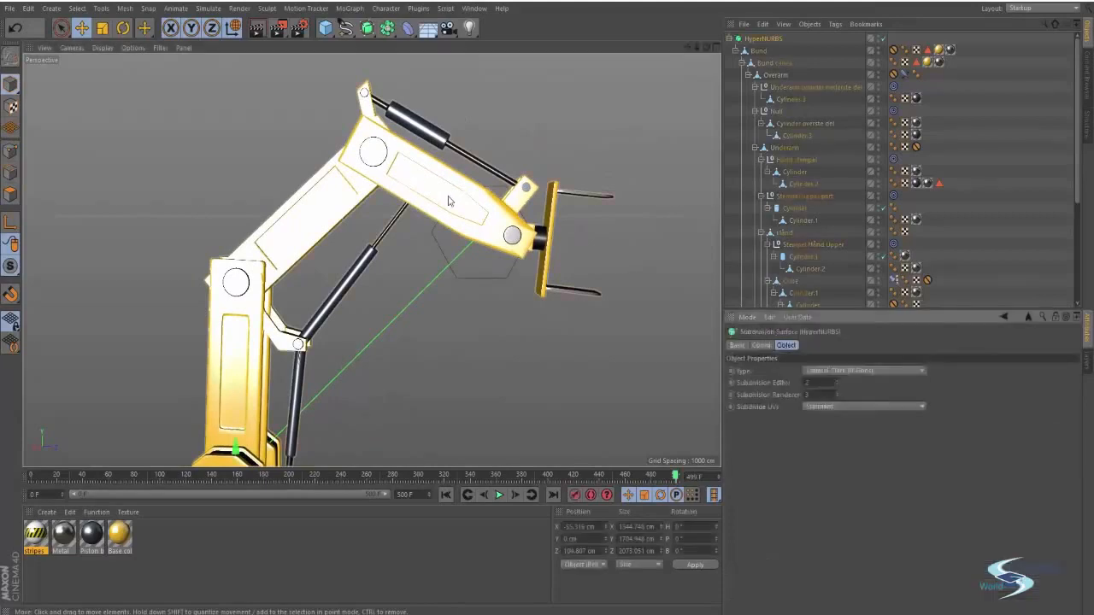
{"action": "scroll", "coordinate": [479, 213], "scroll_direction": "up", "scroll_amount": 3}
{"action": "left_click_drag", "start_coordinate": [395, 217], "coordinate": [401, 256], "text": "alt"}
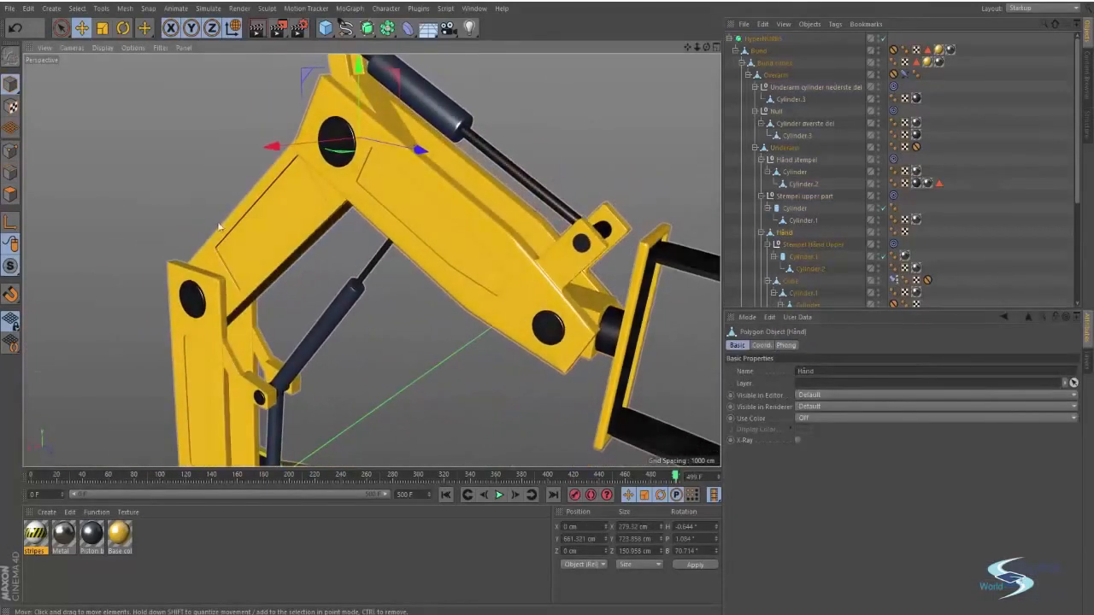
{"action": "left_click", "coordinate": [13, 198]}
Select all inset panel polygons on both long sides of Hånd with Live Selection
{"action": "left_click_drag", "start_coordinate": [415, 212], "coordinate": [451, 252], "text": "alt"}
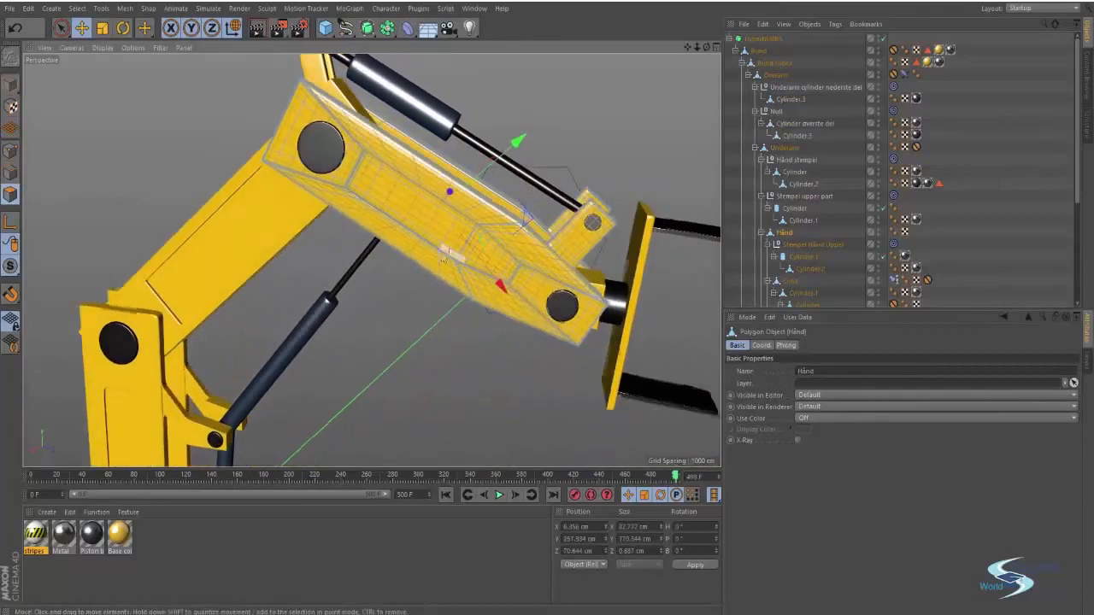
{"action": "right_click_drag", "start_coordinate": [451, 252], "coordinate": [575, 216], "text": "alt"}
{"action": "left_click_drag", "start_coordinate": [575, 215], "coordinate": [412, 306], "text": "alt"}
{"action": "key", "text": "9"}
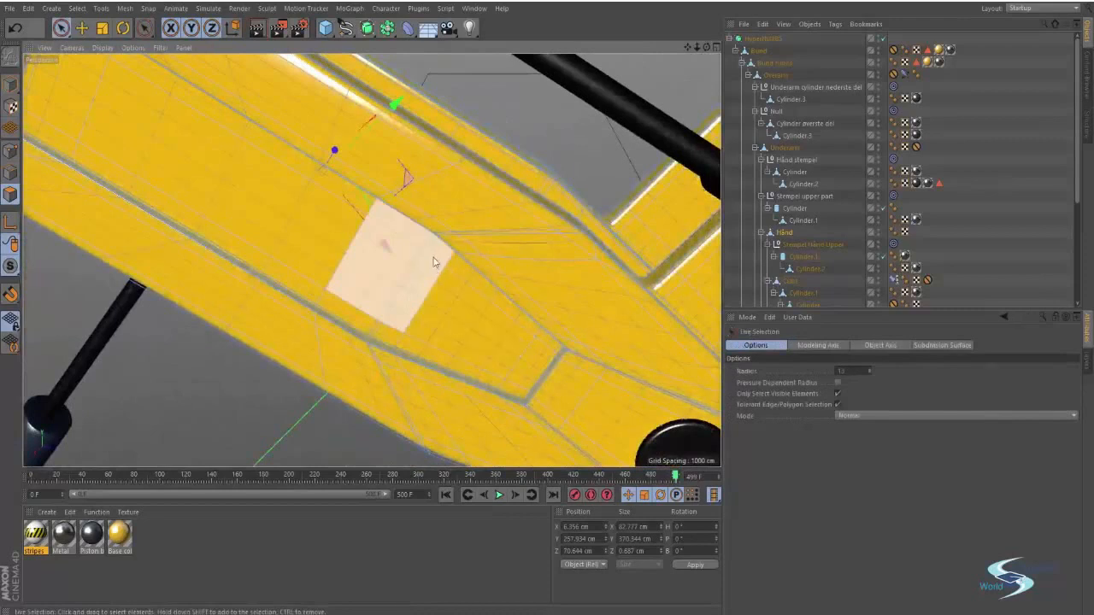
{"action": "left_click_drag", "start_coordinate": [439, 254], "coordinate": [445, 276]}
{"action": "left_click_drag", "start_coordinate": [482, 316], "coordinate": [533, 343]}
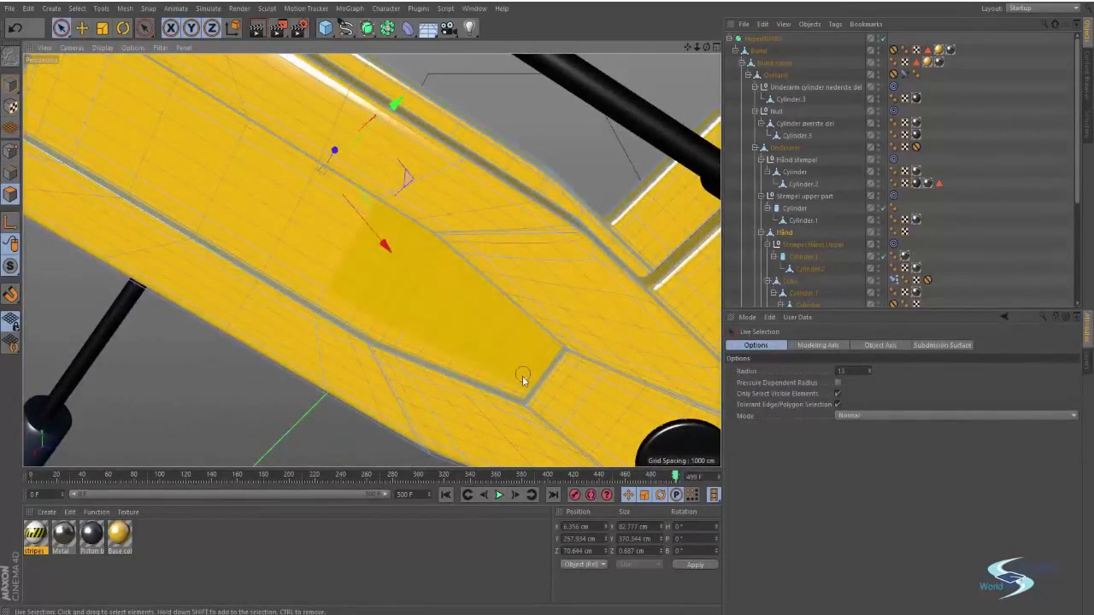
{"action": "left_click_drag", "start_coordinate": [395, 334], "coordinate": [314, 273]}
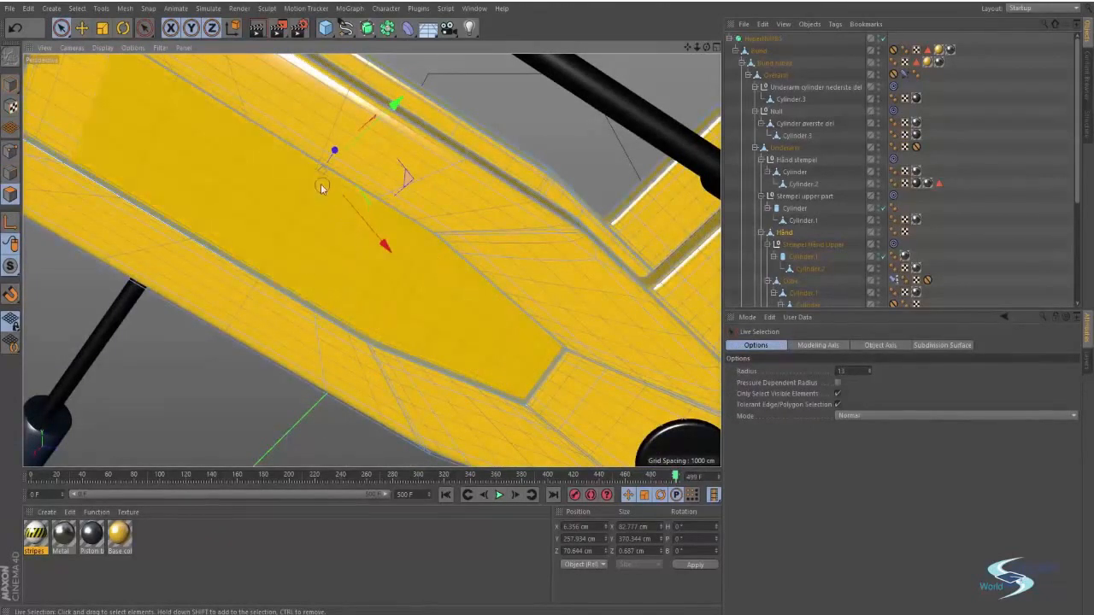
{"action": "middle_click_drag", "start_coordinate": [229, 174], "coordinate": [409, 289], "text": "alt"}
{"action": "left_click", "coordinate": [258, 161], "text": "shift"}
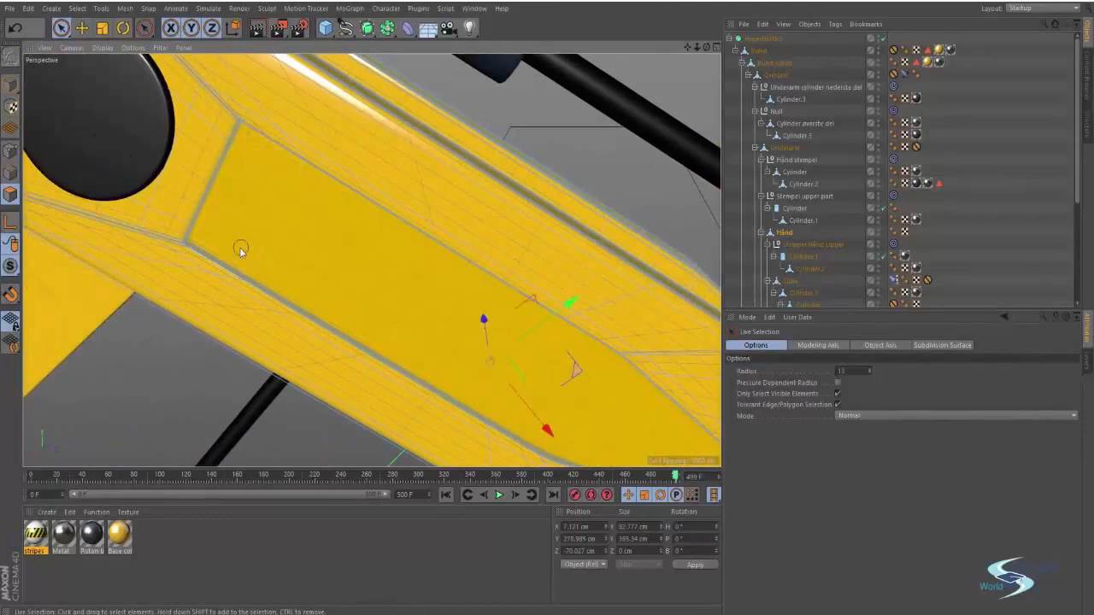
{"action": "left_click_drag", "start_coordinate": [344, 235], "coordinate": [239, 248], "text": "alt"}
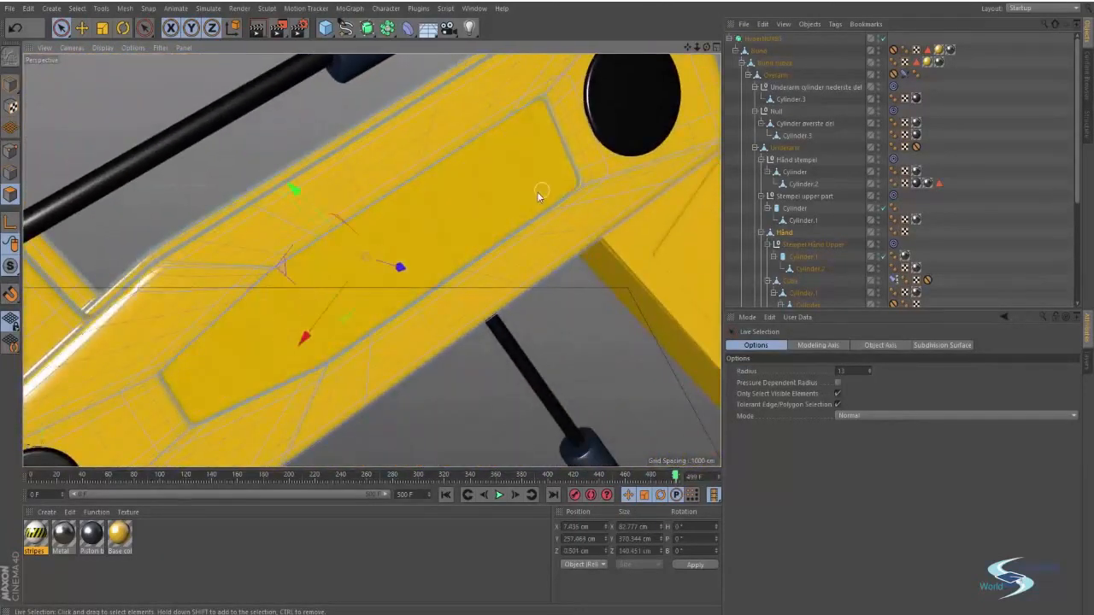
{"action": "left_click_drag", "start_coordinate": [441, 237], "coordinate": [400, 245], "text": "alt"}
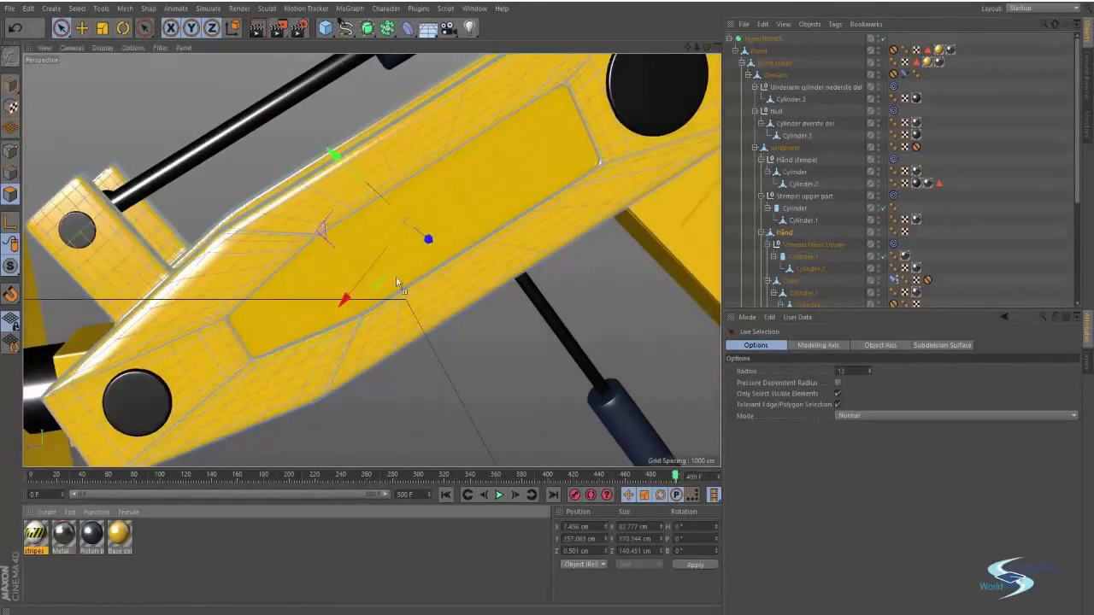
Apply the stripes material to Underarm and clear the polygon selection on Hånd
{"action": "left_click_drag", "start_coordinate": [472, 194], "coordinate": [472, 195]}
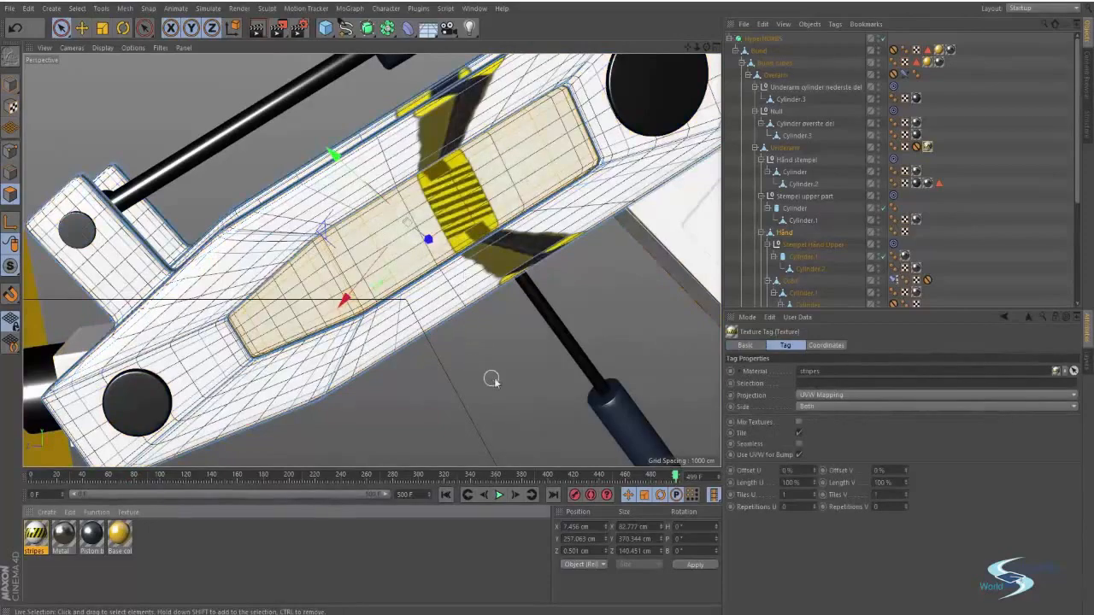
{"action": "key", "text": "e"}
{"action": "left_click_drag", "start_coordinate": [511, 368], "coordinate": [599, 247], "text": "alt"}
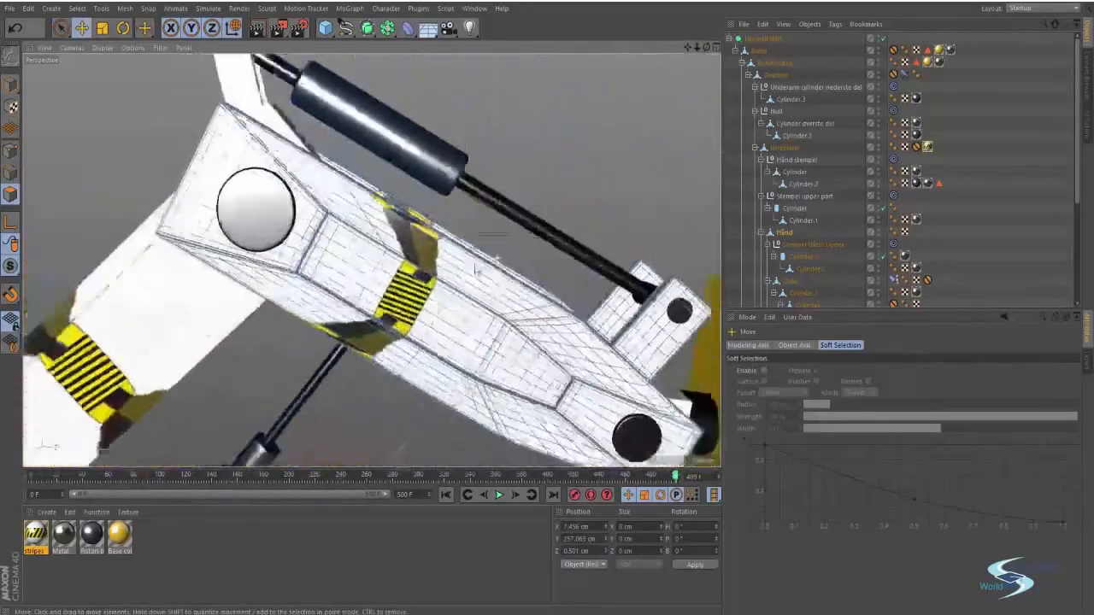
{"action": "right_click_drag", "start_coordinate": [599, 248], "coordinate": [436, 256], "text": "alt"}
{"action": "left_click_drag", "start_coordinate": [436, 256], "coordinate": [406, 266], "text": "alt"}
{"action": "middle_click_drag", "start_coordinate": [406, 266], "coordinate": [378, 271], "text": "alt"}
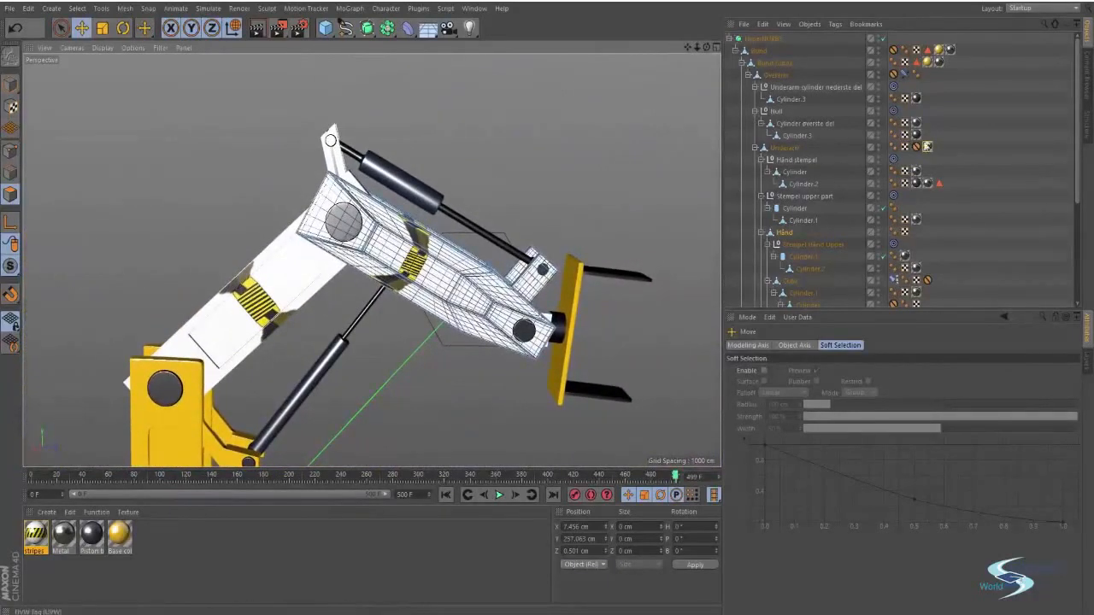
Apply the stripes material to the selected inset panel polygons of Hånd and delete the stripes texture tag from Underarm
{"action": "left_click", "coordinate": [928, 148]}
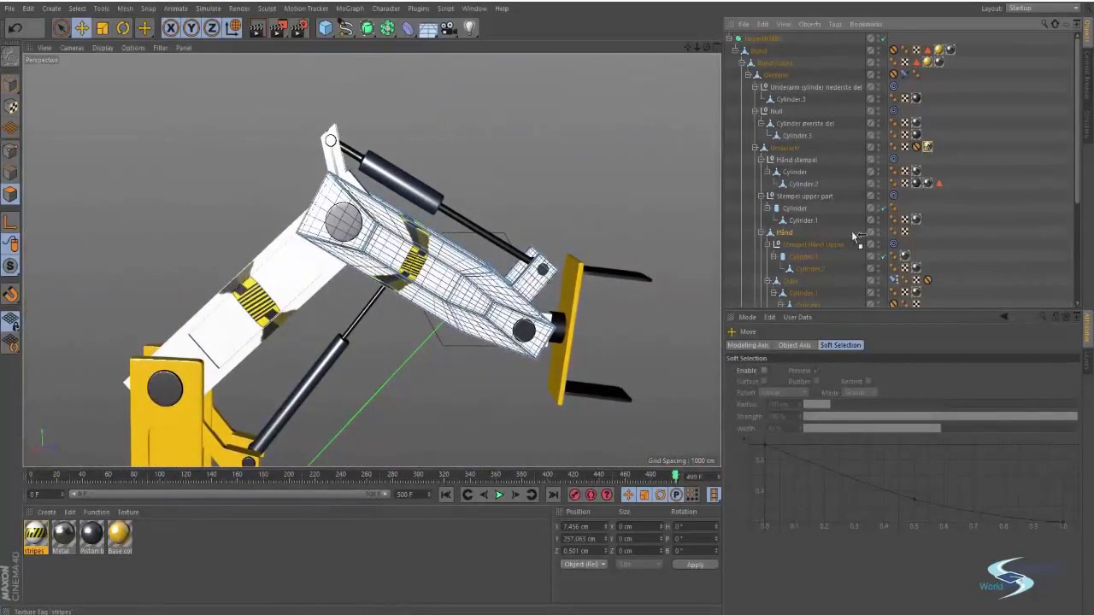
{"action": "left_click", "coordinate": [912, 233]}
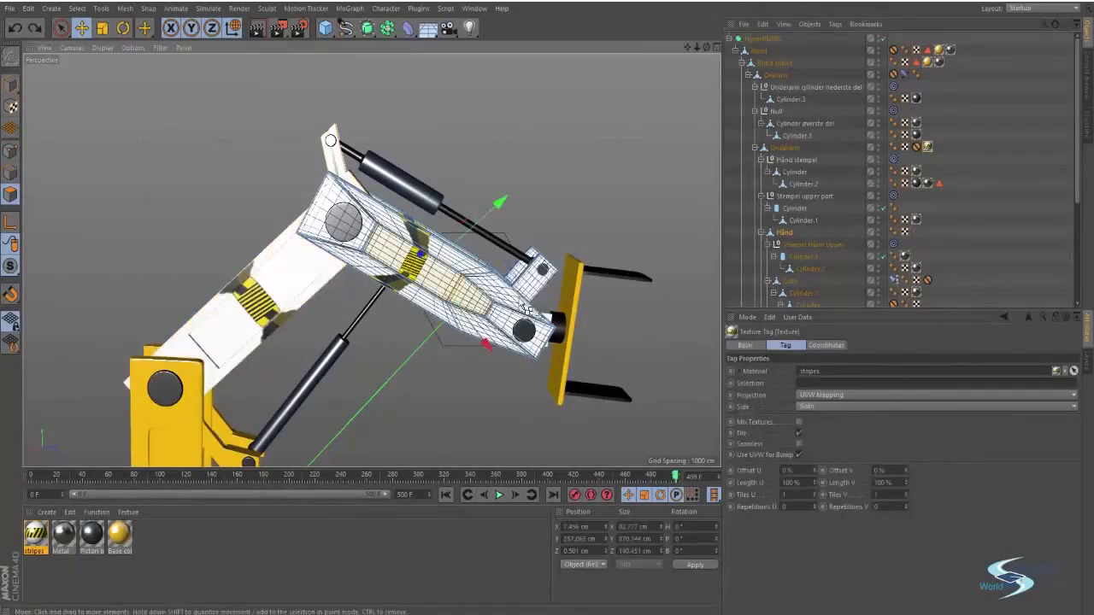
{"action": "right_click_drag", "start_coordinate": [428, 272], "coordinate": [543, 244], "text": "alt"}
{"action": "left_click_drag", "start_coordinate": [36, 535], "coordinate": [403, 344]}
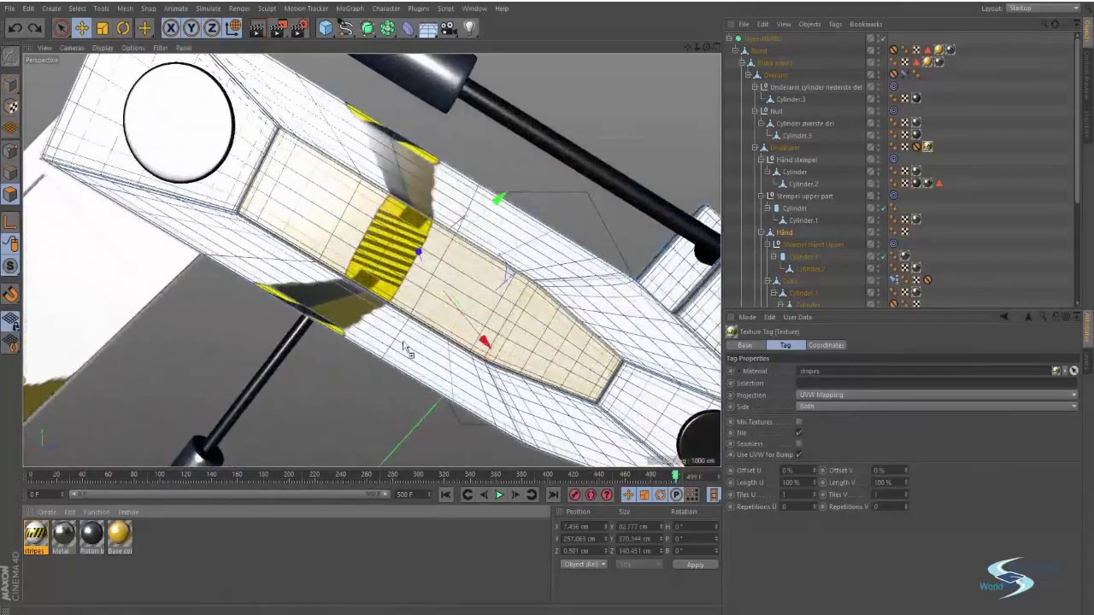
{"action": "left_click_drag", "start_coordinate": [481, 283], "coordinate": [481, 283]}
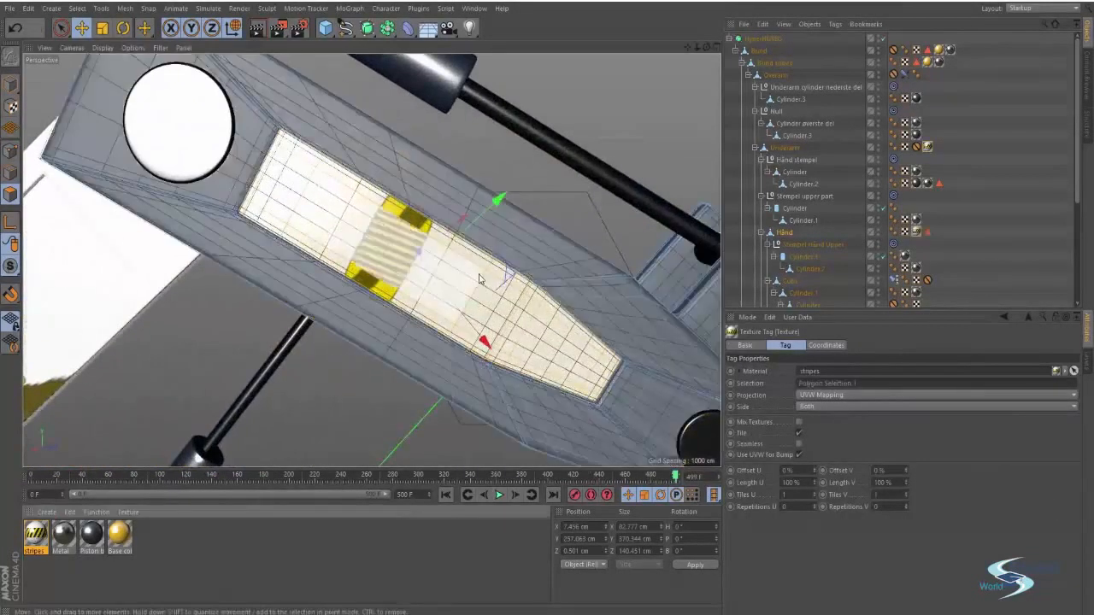
{"action": "left_click", "coordinate": [929, 147]}
{"action": "key", "text": "Delete"}
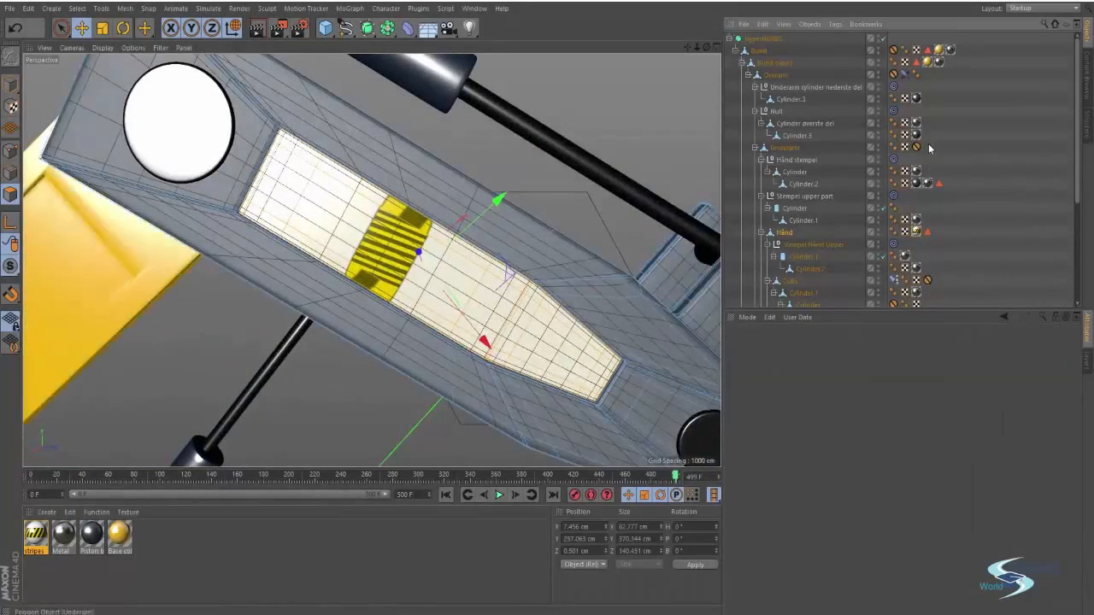
Apply the Base color material to Hånd and move the stripes texture tag behind it so the stripes stay on top
{"action": "right_click_drag", "start_coordinate": [410, 213], "coordinate": [371, 219], "text": "alt"}
{"action": "left_click_drag", "start_coordinate": [371, 219], "coordinate": [301, 265], "text": "alt"}
{"action": "right_click_drag", "start_coordinate": [302, 265], "coordinate": [371, 236], "text": "alt"}
{"action": "left_click_drag", "start_coordinate": [371, 237], "coordinate": [338, 310], "text": "alt"}
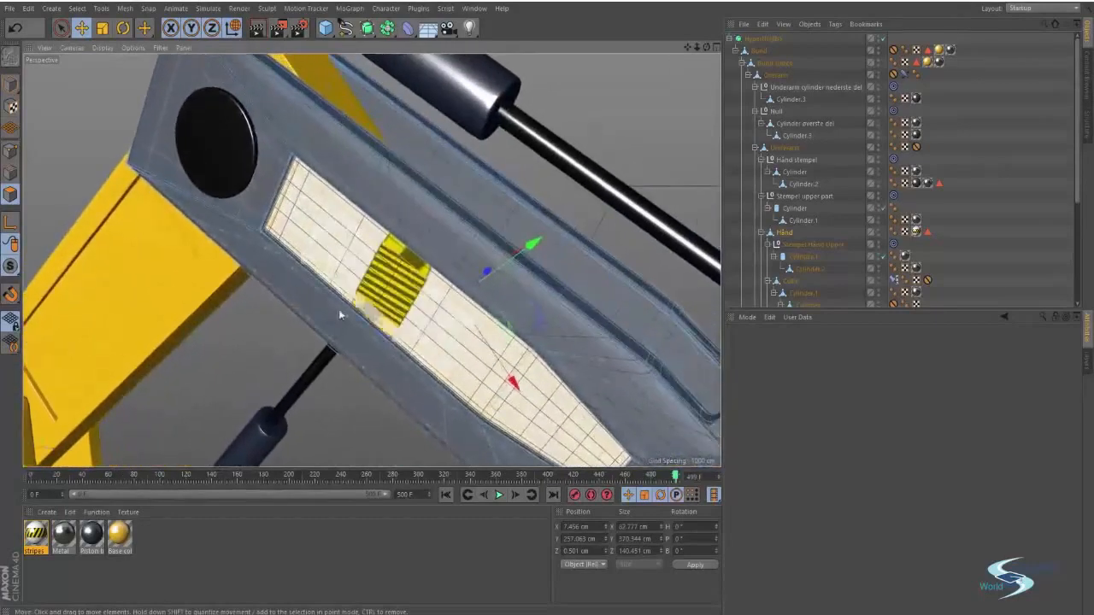
{"action": "left_click_drag", "start_coordinate": [36, 534], "coordinate": [182, 507]}
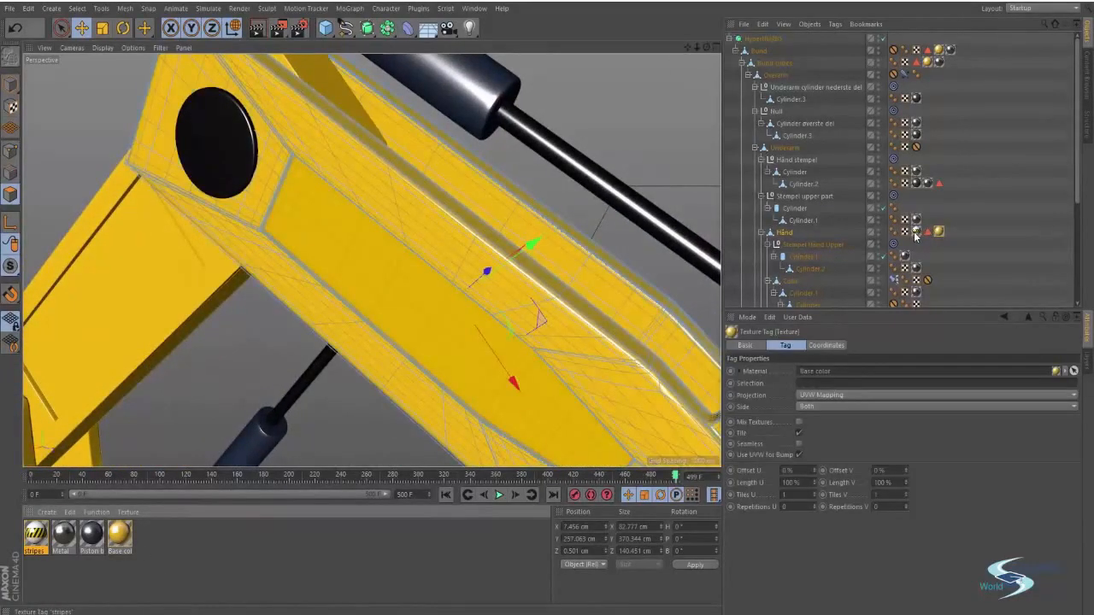
{"action": "left_click_drag", "start_coordinate": [915, 232], "coordinate": [951, 233]}
Set the projection of Hånd's stripes texture to Cubic
{"action": "right_click_drag", "start_coordinate": [489, 257], "coordinate": [441, 259], "text": "alt"}
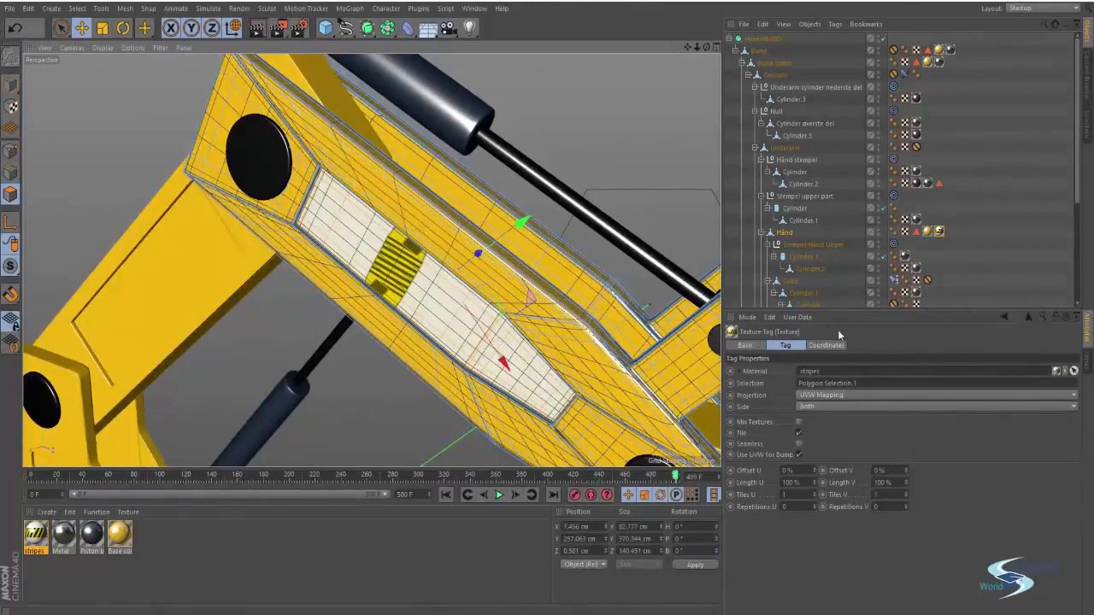
{"action": "left_click", "coordinate": [821, 394]}
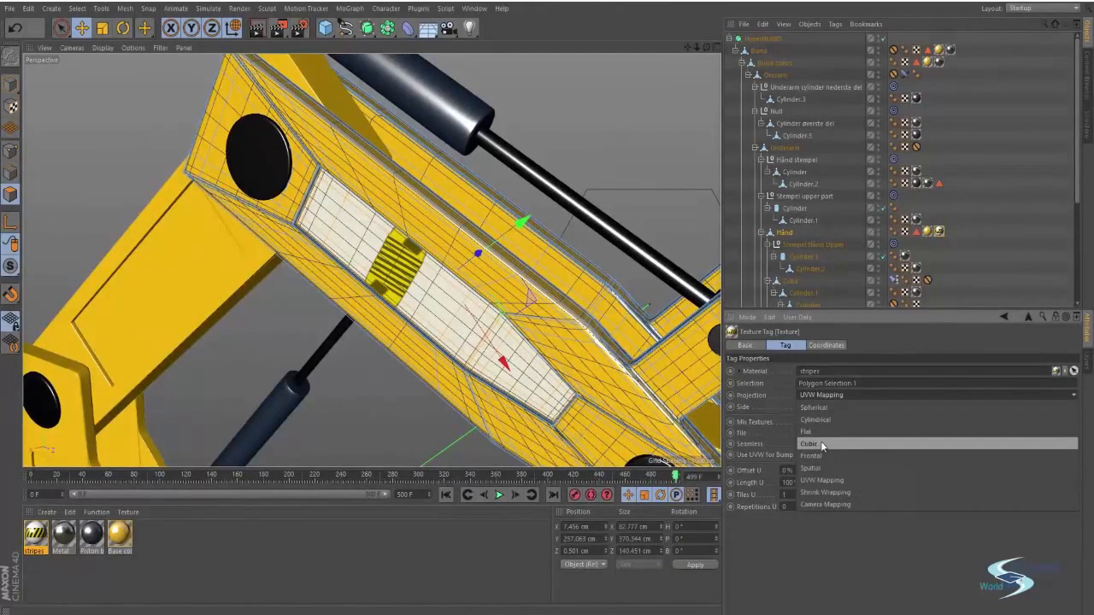
{"action": "left_click", "coordinate": [822, 442]}
{"action": "scroll", "coordinate": [477, 282], "scroll_direction": "up", "scroll_amount": 3}
{"action": "left_click_drag", "start_coordinate": [477, 282], "coordinate": [402, 257], "text": "alt"}
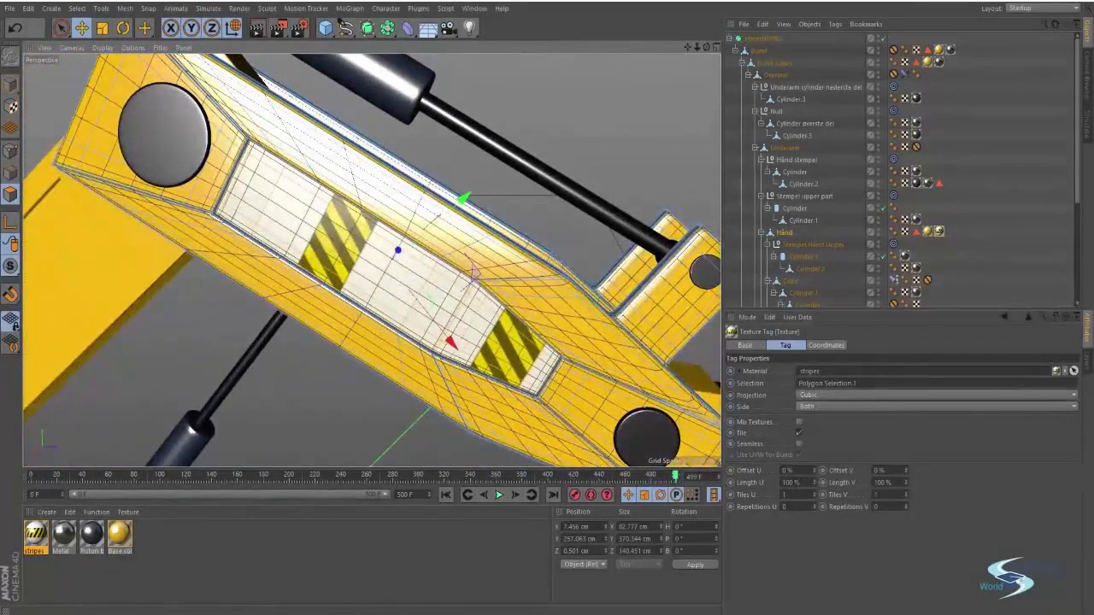
Set the bank rotation (R.B) of Hånd's stripes texture to 90°
{"action": "left_click", "coordinate": [824, 346]}
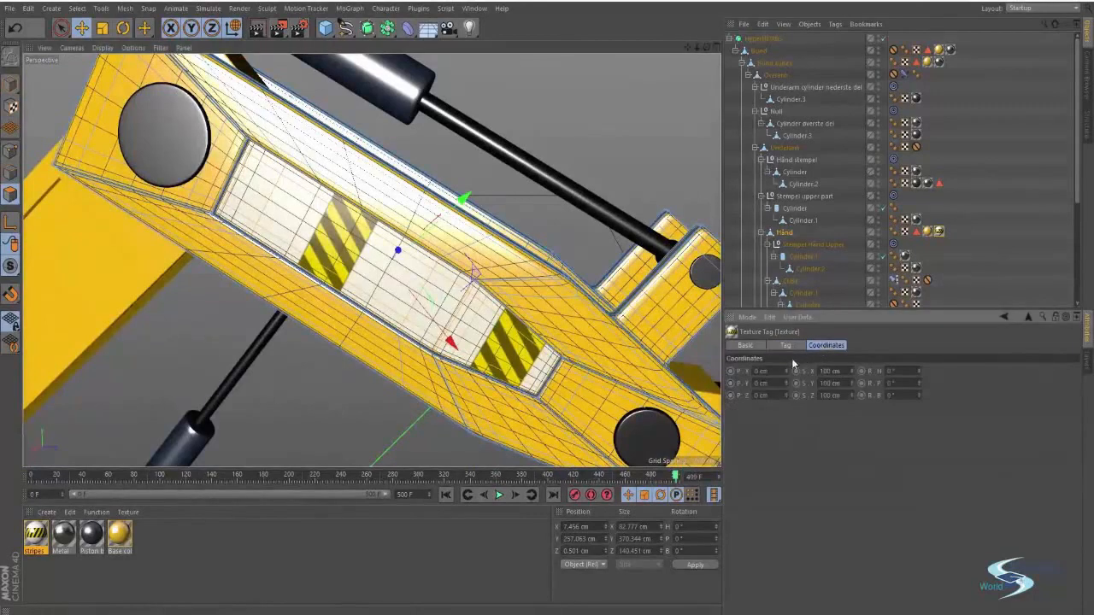
{"action": "left_click_drag", "start_coordinate": [920, 372], "coordinate": [909, 400]}
{"action": "key", "text": "ctrl+z"}
{"action": "key", "text": "ctrl+z"}
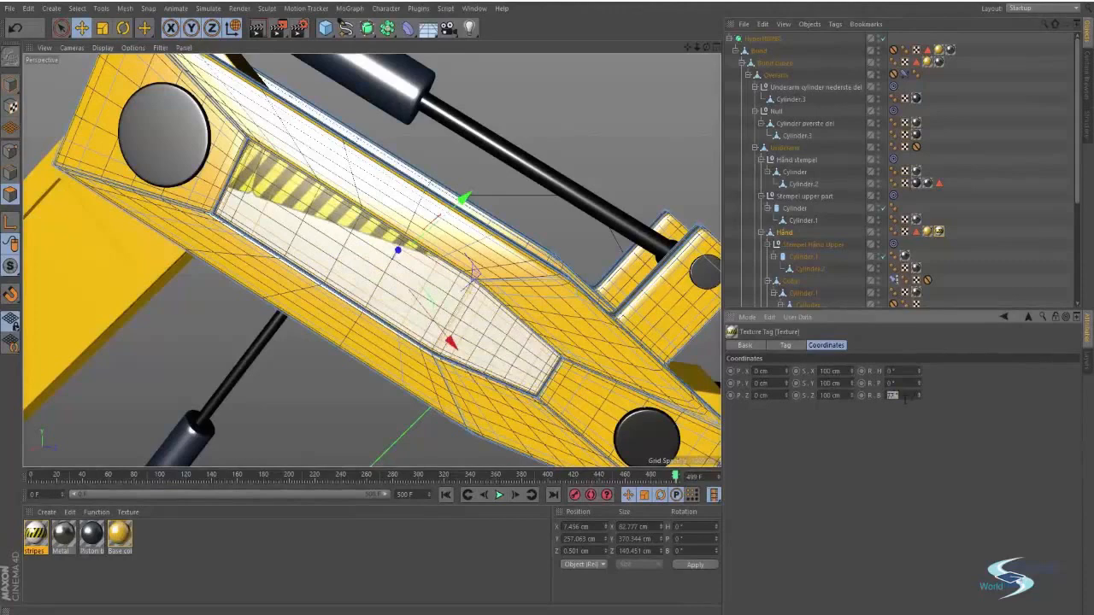
{"action": "key", "text": "Return"}
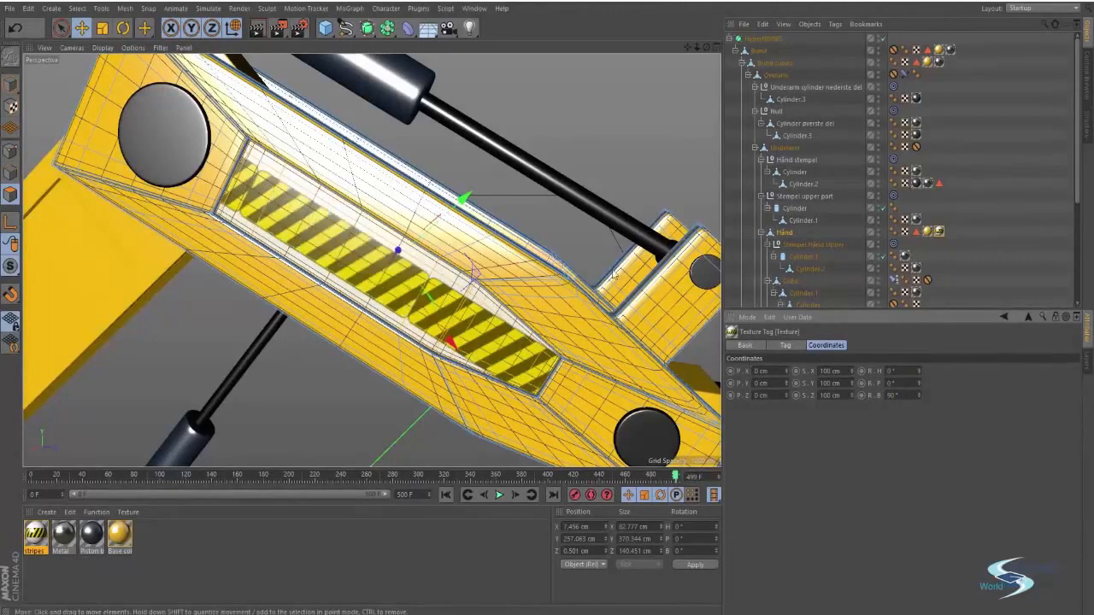
Set Length U and Length V of Hånd's stripes texture to 200% and adjust both offsets until the stripes fill the inset panel
{"action": "left_click", "coordinate": [785, 345]}
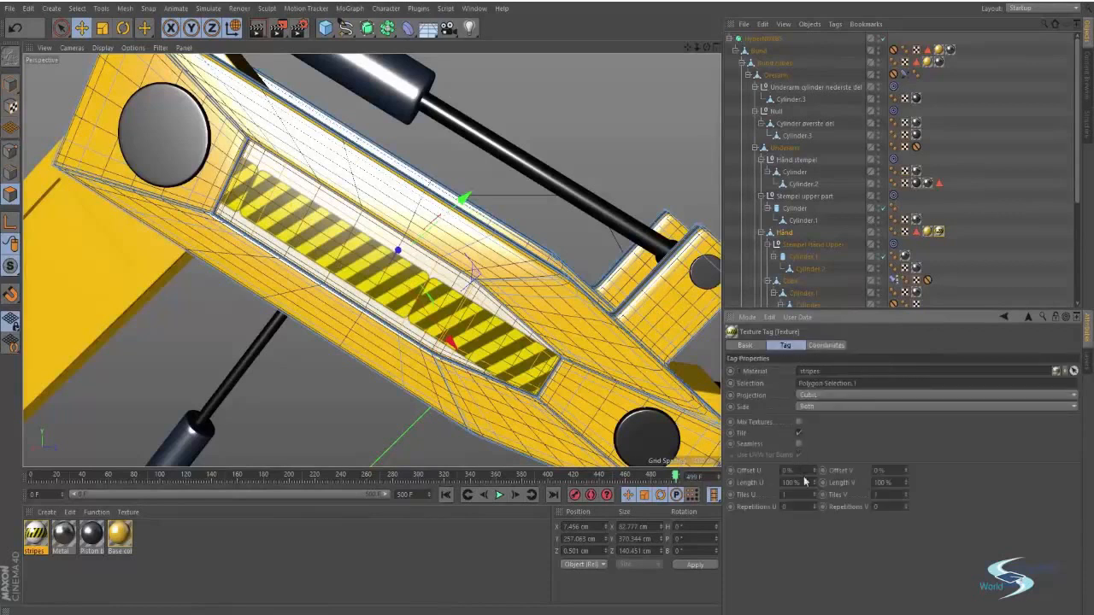
{"action": "left_click_drag", "start_coordinate": [815, 473], "coordinate": [833, 473]}
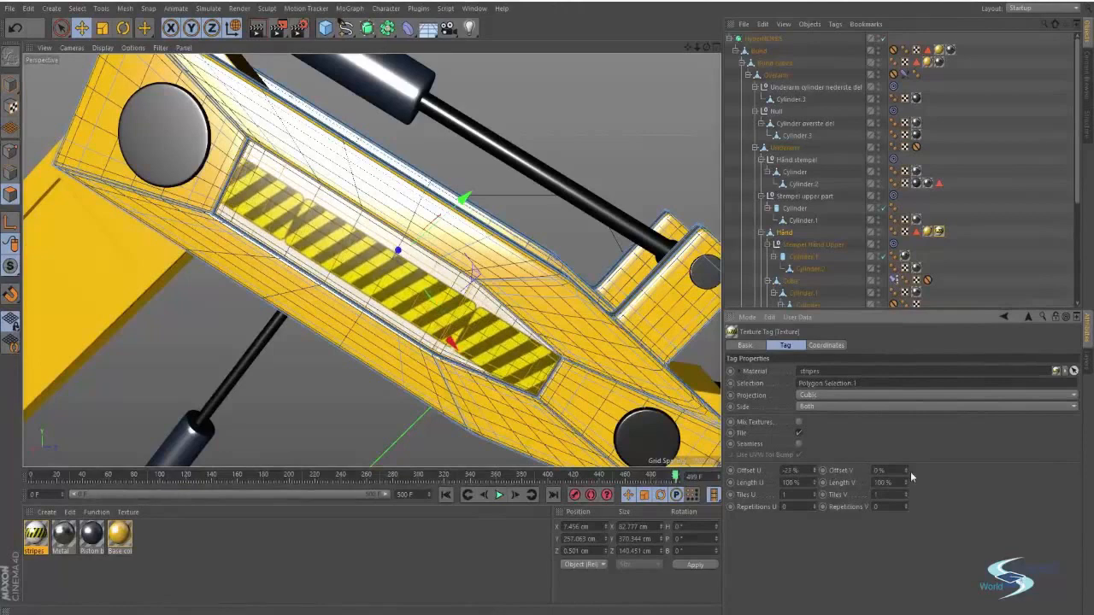
{"action": "left_click_drag", "start_coordinate": [908, 475], "coordinate": [906, 483]}
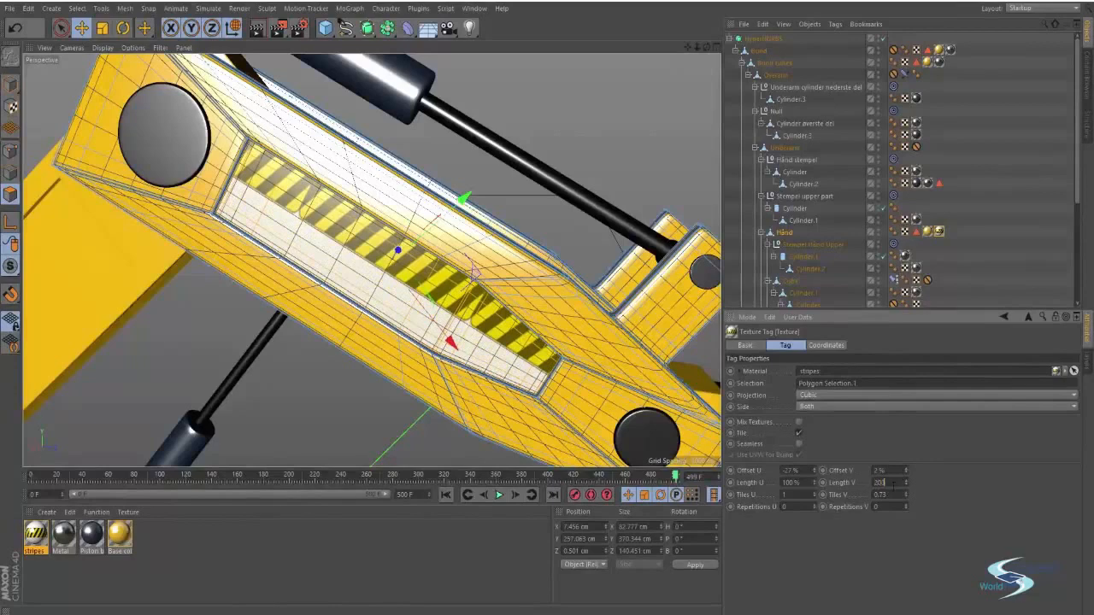
{"action": "key", "text": "Tab"}
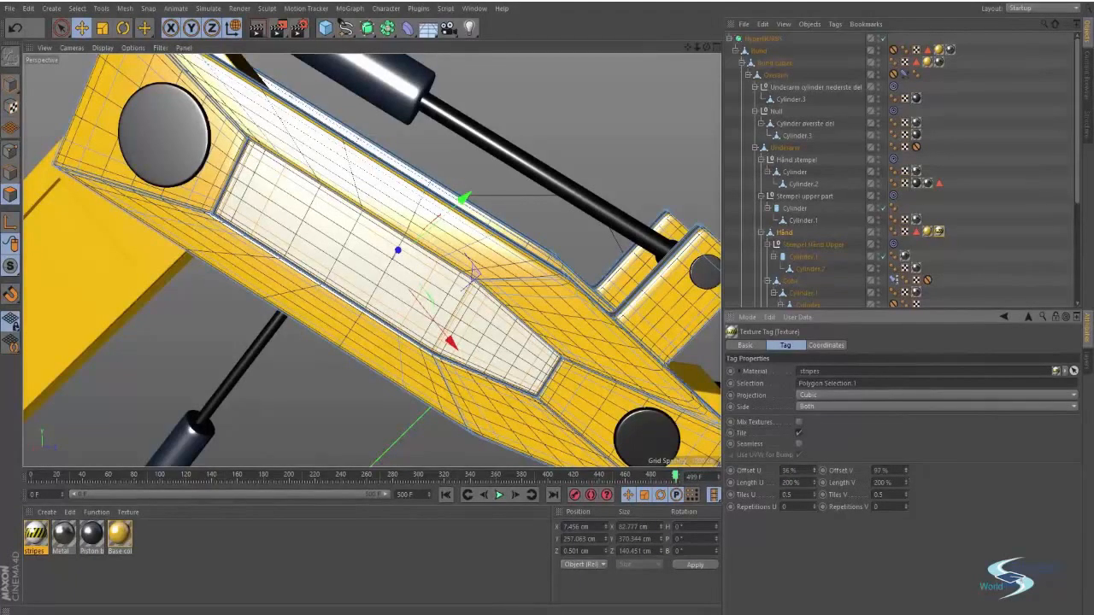
{"action": "left_click_drag", "start_coordinate": [906, 471], "coordinate": [906, 433]}
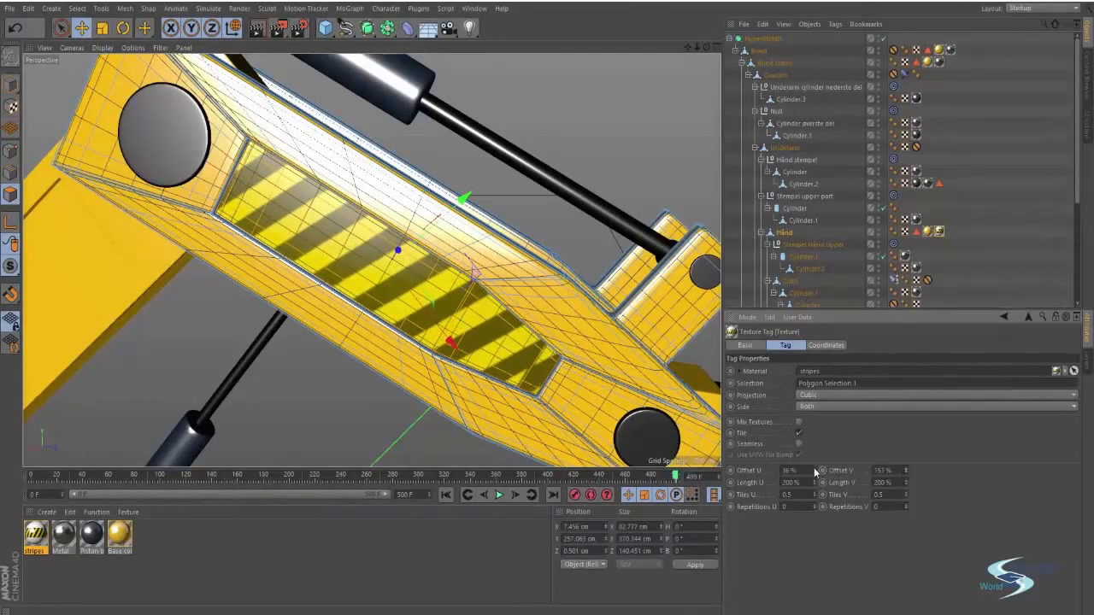
{"action": "left_click_drag", "start_coordinate": [816, 472], "coordinate": [817, 489]}
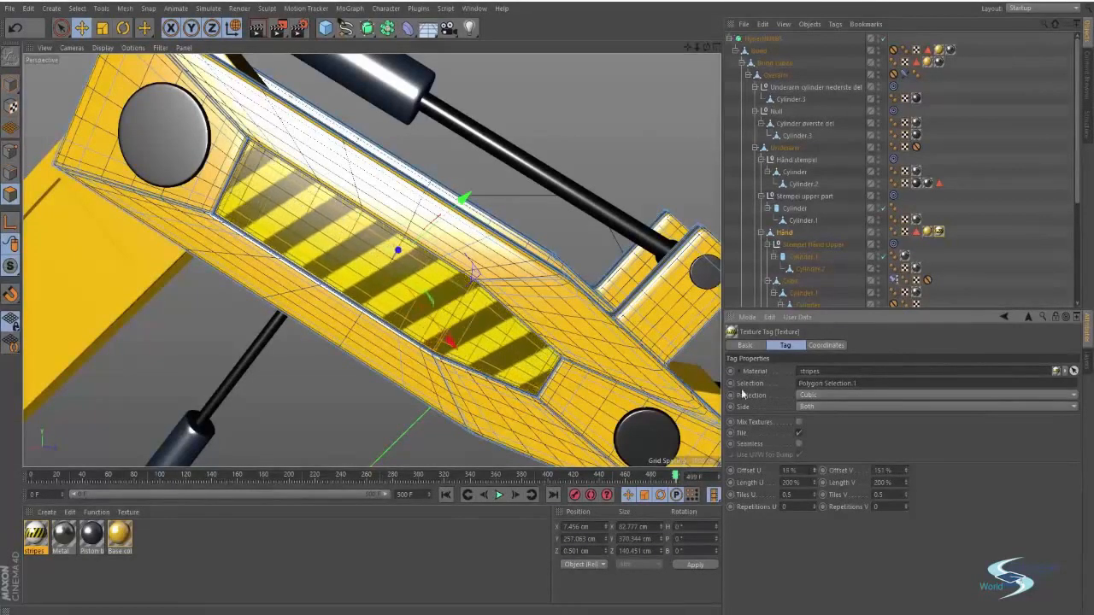
Deselect everything and examine the striped panel and the whole robotic arm from several angles
{"action": "left_click", "coordinate": [1014, 200]}
{"action": "scroll", "coordinate": [414, 285], "scroll_direction": "down", "scroll_amount": 3}
{"action": "middle_click_drag", "start_coordinate": [363, 304], "coordinate": [396, 330], "text": "alt"}
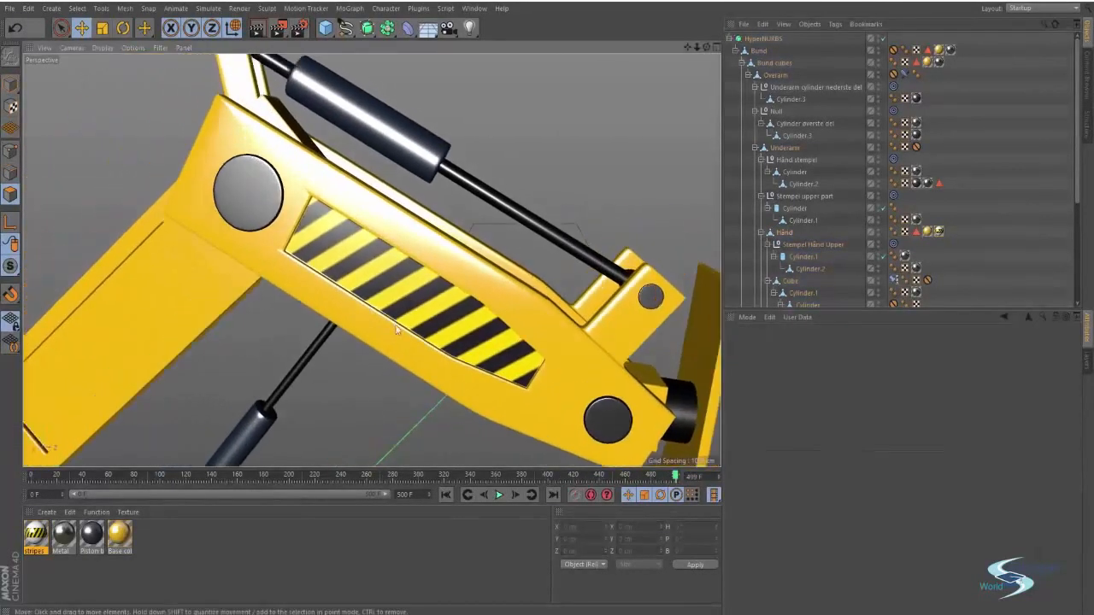
{"action": "left_click_drag", "start_coordinate": [447, 242], "coordinate": [660, 189], "text": "alt"}
{"action": "left_click_drag", "start_coordinate": [478, 301], "coordinate": [446, 314], "text": "alt"}
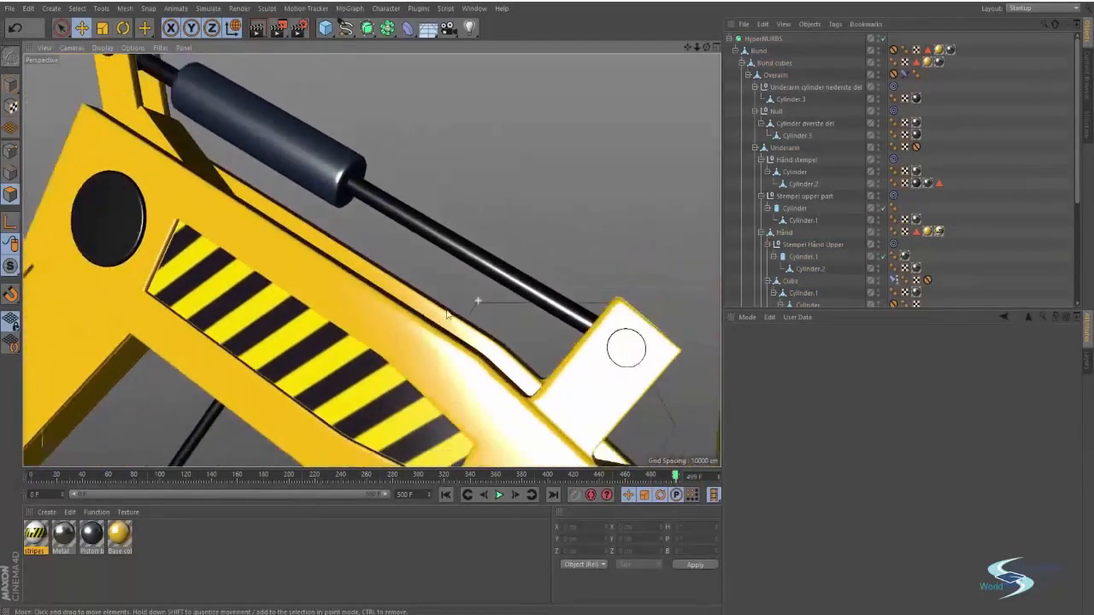
{"action": "right_click_drag", "start_coordinate": [446, 314], "coordinate": [371, 378], "text": "alt"}
{"action": "middle_click_drag", "start_coordinate": [371, 379], "coordinate": [373, 253], "text": "alt"}
{"action": "left_click_drag", "start_coordinate": [374, 253], "coordinate": [480, 206], "text": "alt"}
{"action": "right_click_drag", "start_coordinate": [479, 205], "coordinate": [381, 275], "text": "alt"}
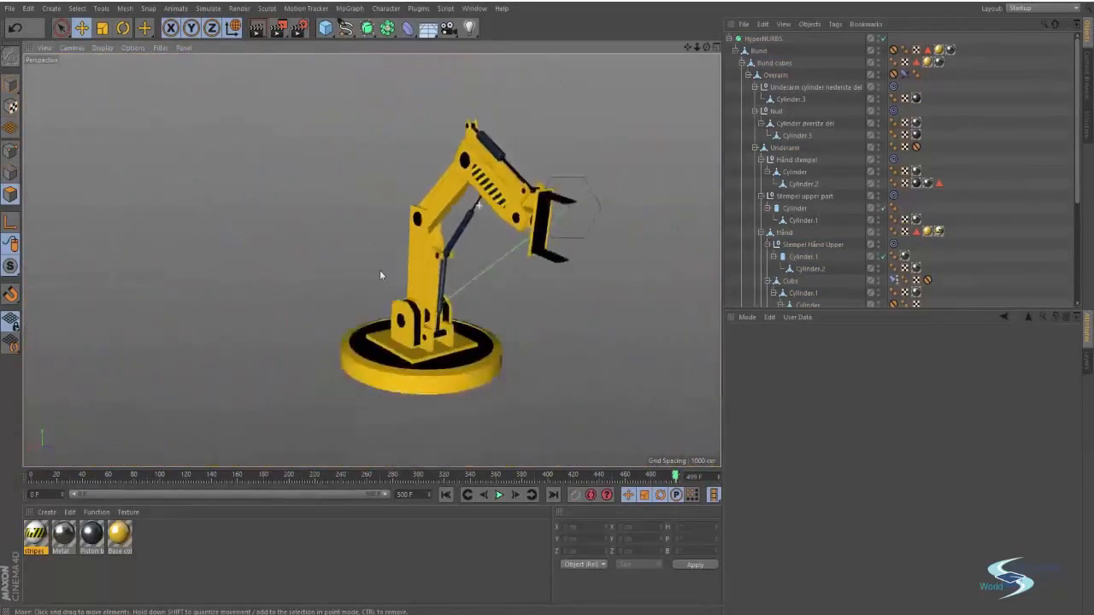
{"action": "left_click_drag", "start_coordinate": [381, 275], "coordinate": [485, 339], "text": "alt"}
{"action": "right_click_drag", "start_coordinate": [425, 163], "coordinate": [581, 156], "text": "alt"}
{"action": "left_click_drag", "start_coordinate": [475, 197], "coordinate": [275, 206], "text": "alt"}
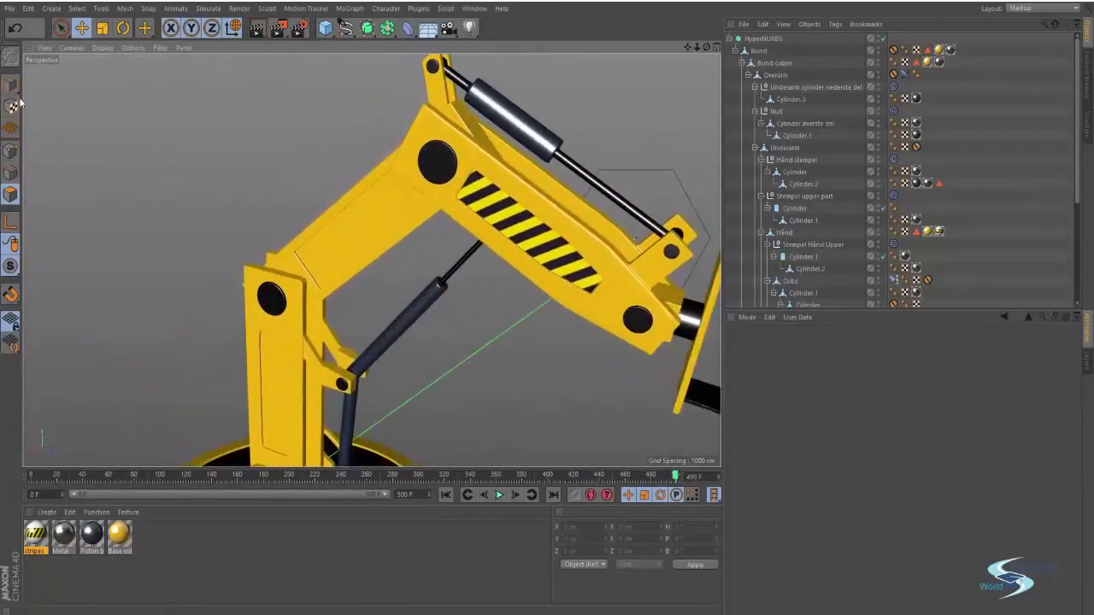
Select the Underarm part of the arm and switch to polygon editing with Live Selection
{"action": "left_click", "coordinate": [354, 216]}
{"action": "scroll", "coordinate": [356, 214], "scroll_direction": "up", "scroll_amount": 5}
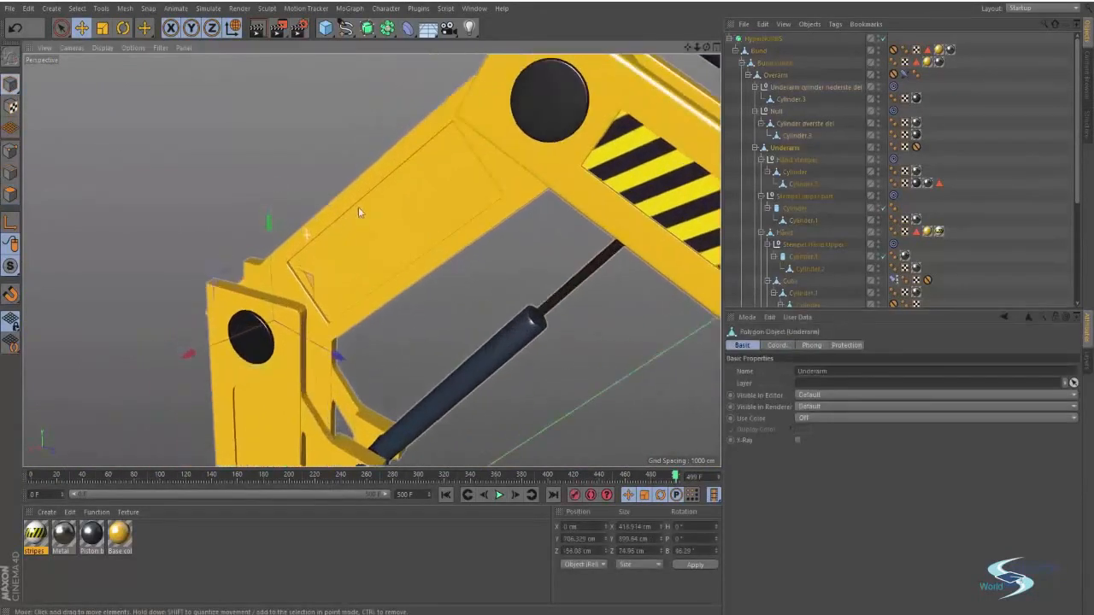
{"action": "left_click_drag", "start_coordinate": [360, 209], "coordinate": [404, 258], "text": "alt"}
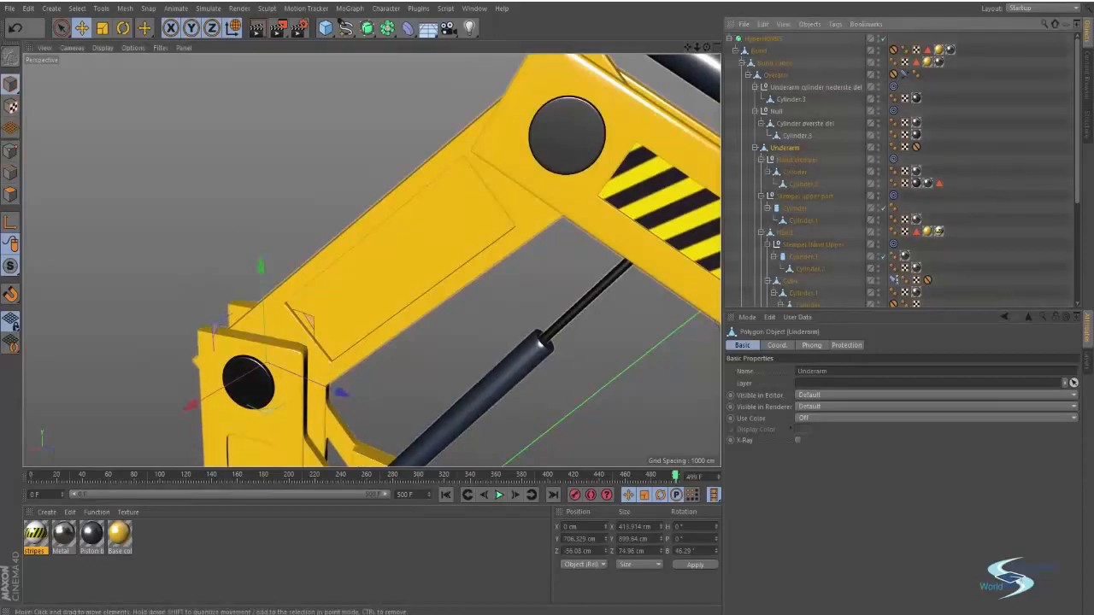
{"action": "left_click", "coordinate": [11, 194]}
{"action": "left_click", "coordinate": [371, 304]}
{"action": "left_click_drag", "start_coordinate": [431, 246], "coordinate": [447, 211], "text": "alt"}
{"action": "key", "text": "9"}
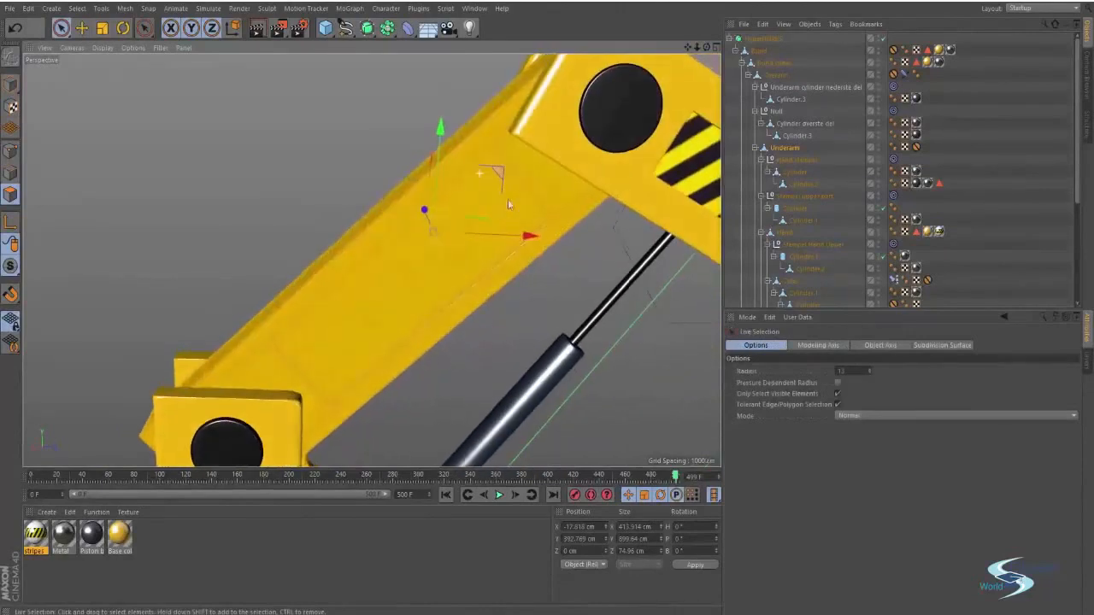
Select all inset panel polygons on both long sides of Underarm with Live Selection
{"action": "left_click", "coordinate": [485, 175]}
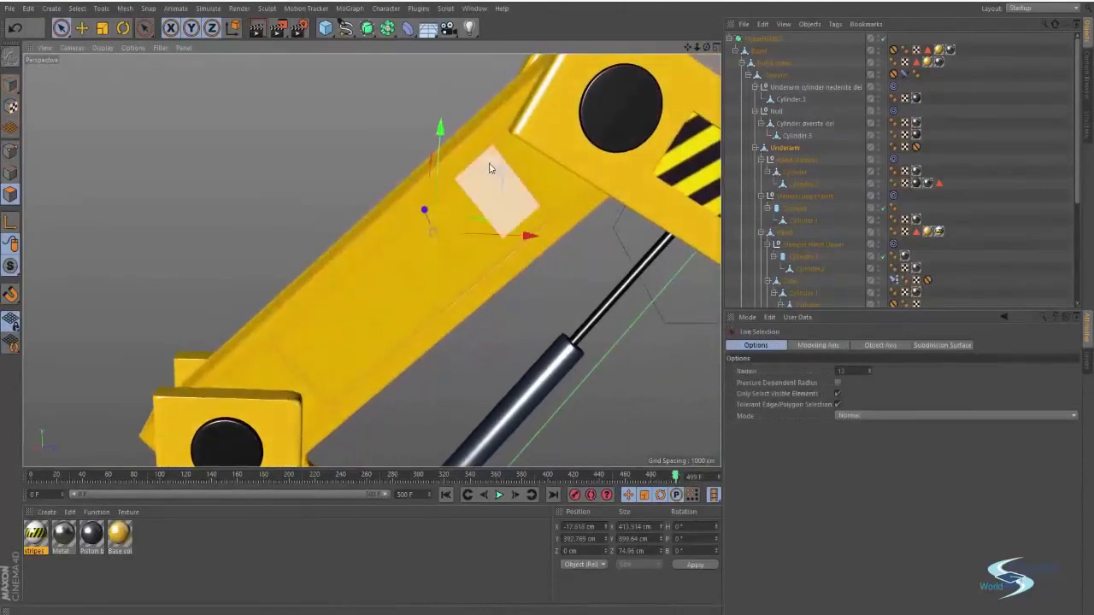
{"action": "mouse_move", "coordinate": [492, 161]}
{"action": "left_mouse_down"}
{"action": "mouse_move", "coordinate": [518, 224]}
{"action": "mouse_move", "coordinate": [492, 247]}
{"action": "left_mouse_up"}
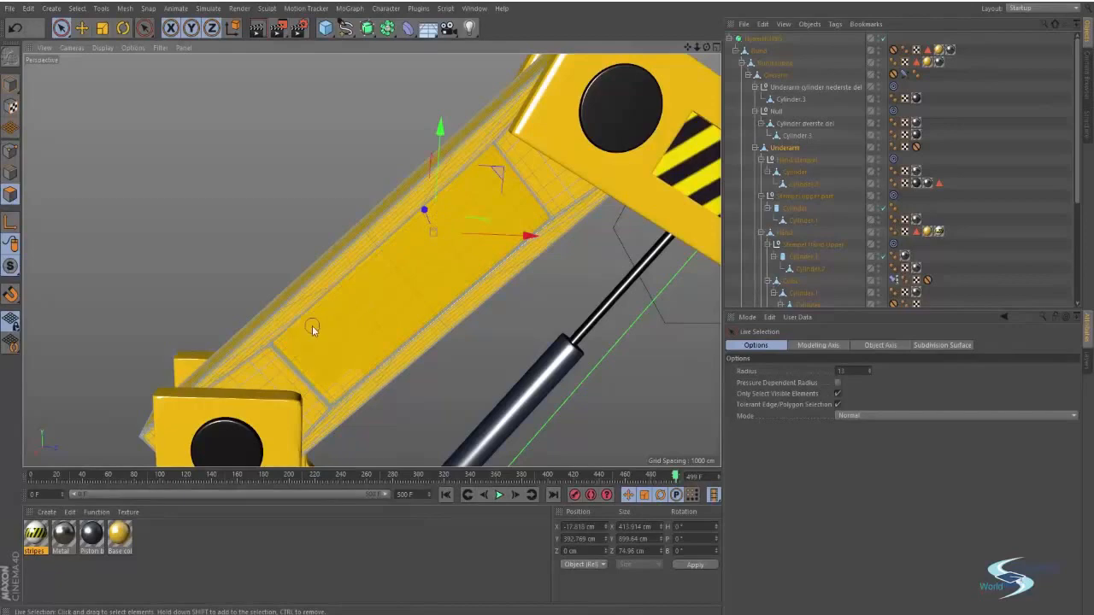
{"action": "left_click_drag", "start_coordinate": [312, 327], "coordinate": [338, 374]}
{"action": "left_click_drag", "start_coordinate": [346, 323], "coordinate": [645, 281], "text": "alt"}
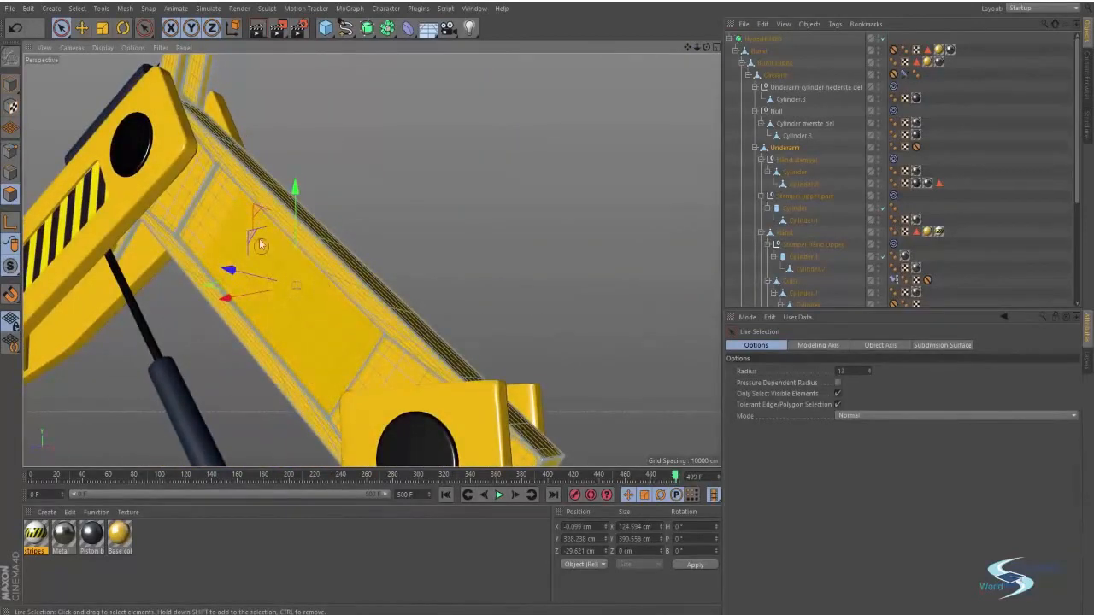
{"action": "mouse_move", "coordinate": [196, 238]}
{"action": "left_mouse_down", "text": "shift"}
{"action": "mouse_move", "coordinate": [334, 357]}
{"action": "mouse_move", "coordinate": [327, 340]}
{"action": "mouse_move", "coordinate": [222, 344]}
{"action": "left_mouse_up", "text": "shift"}
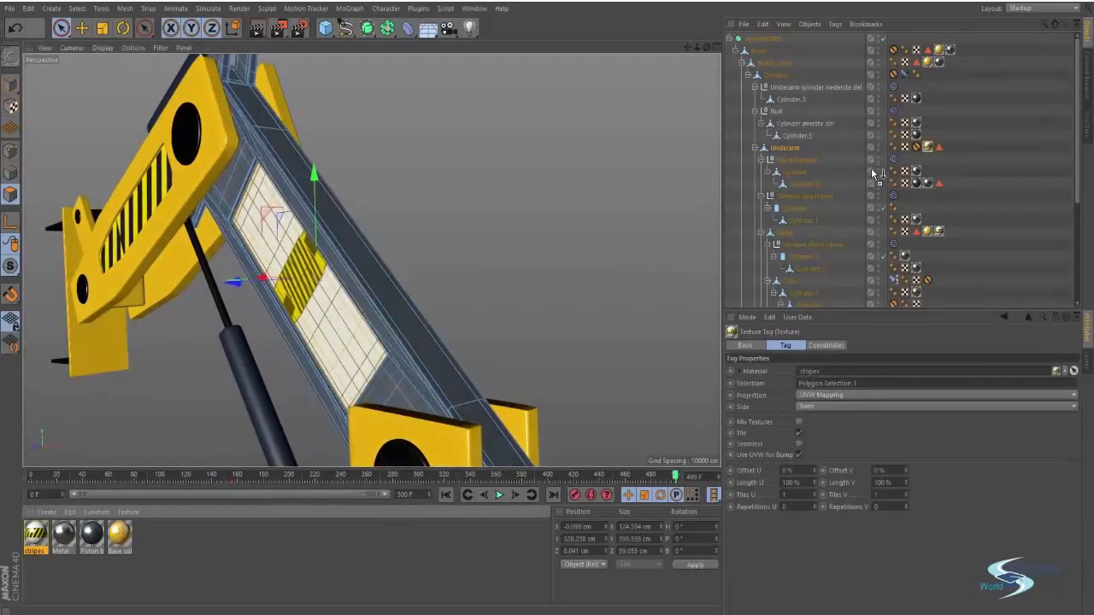
Apply the stripes material to Underarm's selected polygons and Base color to the whole part, placing the stripes texture tag last
{"action": "left_click_drag", "start_coordinate": [787, 151], "coordinate": [786, 150]}
{"action": "left_click_drag", "start_coordinate": [928, 149], "coordinate": [966, 144]}
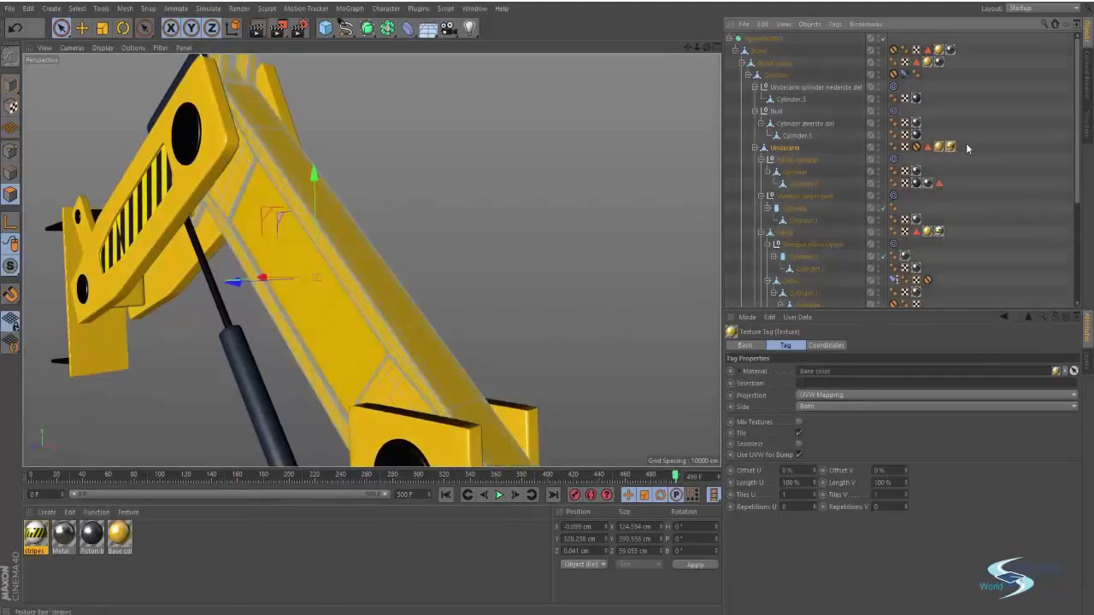
Set Underarm's stripes texture to Cubic projection with a bank rotation (R.B) of 90°
{"action": "left_click", "coordinate": [822, 394]}
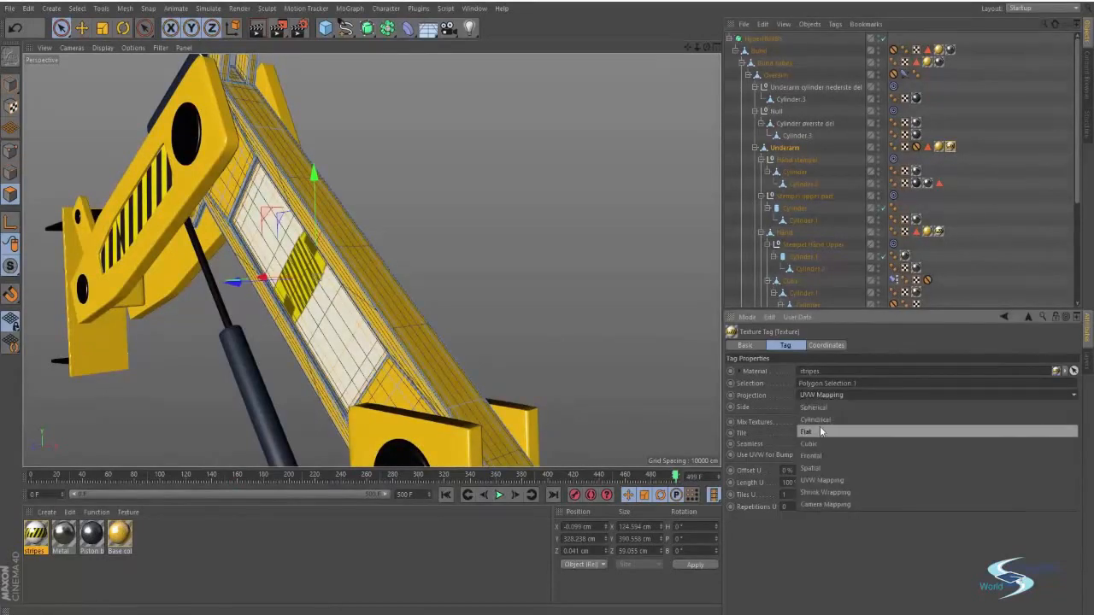
{"action": "left_click", "coordinate": [815, 444]}
{"action": "left_click_drag", "start_coordinate": [391, 258], "coordinate": [111, 248], "text": "alt"}
{"action": "left_click", "coordinate": [826, 347]}
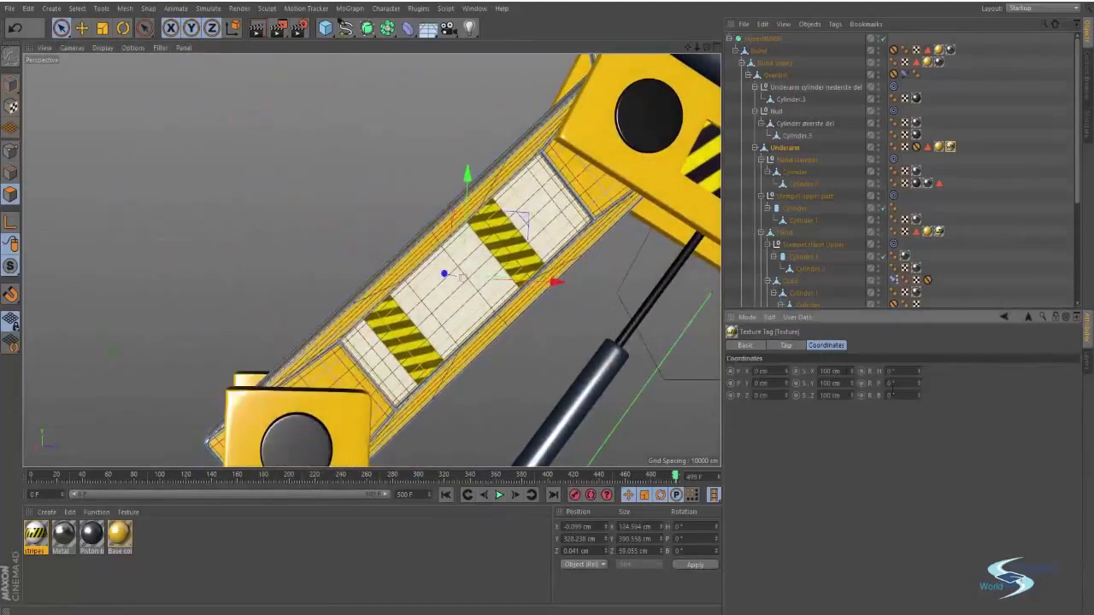
{"action": "type", "text": "90"}
{"action": "key", "text": "Return"}
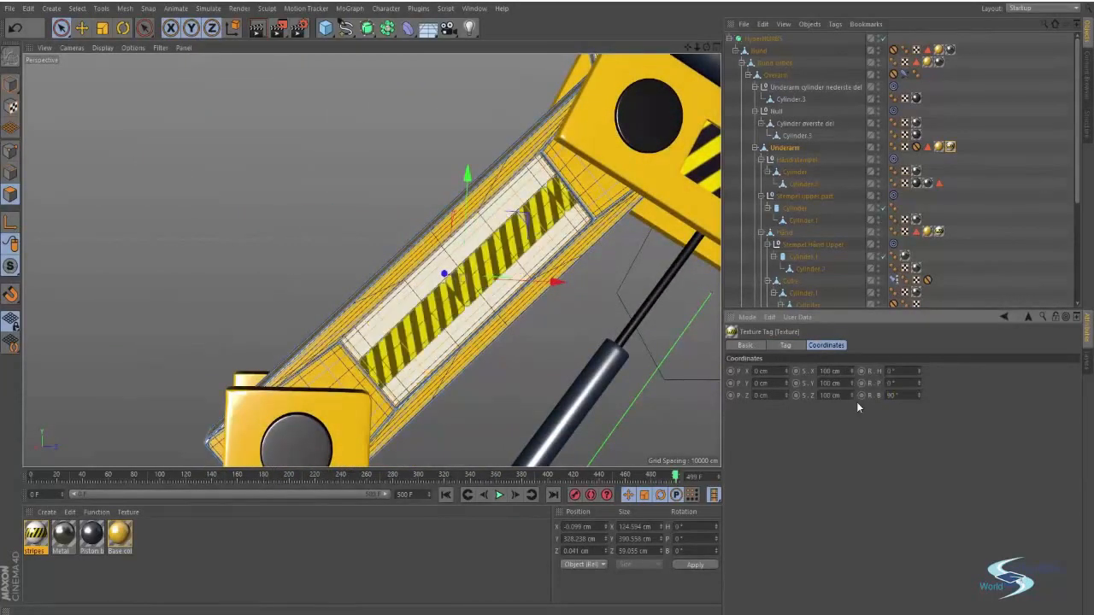
{"action": "left_click", "coordinate": [782, 345]}
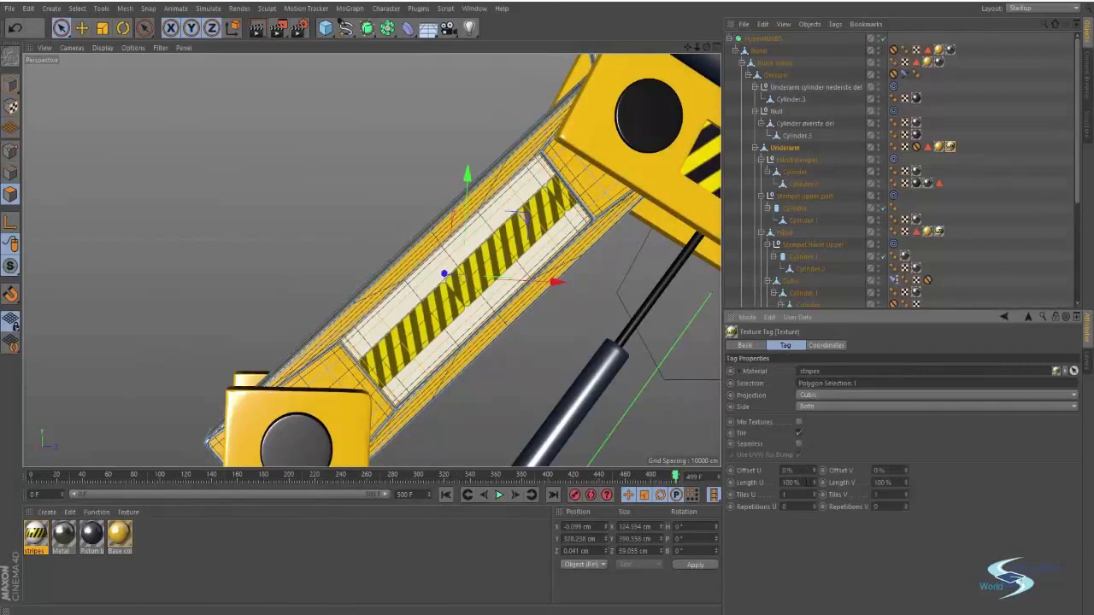
Try Underarm's stripes texture at 200% Length U and Length V with Offset V lowered to about -47%
{"action": "type", "text": "200"}
{"action": "key", "text": "Tab"}
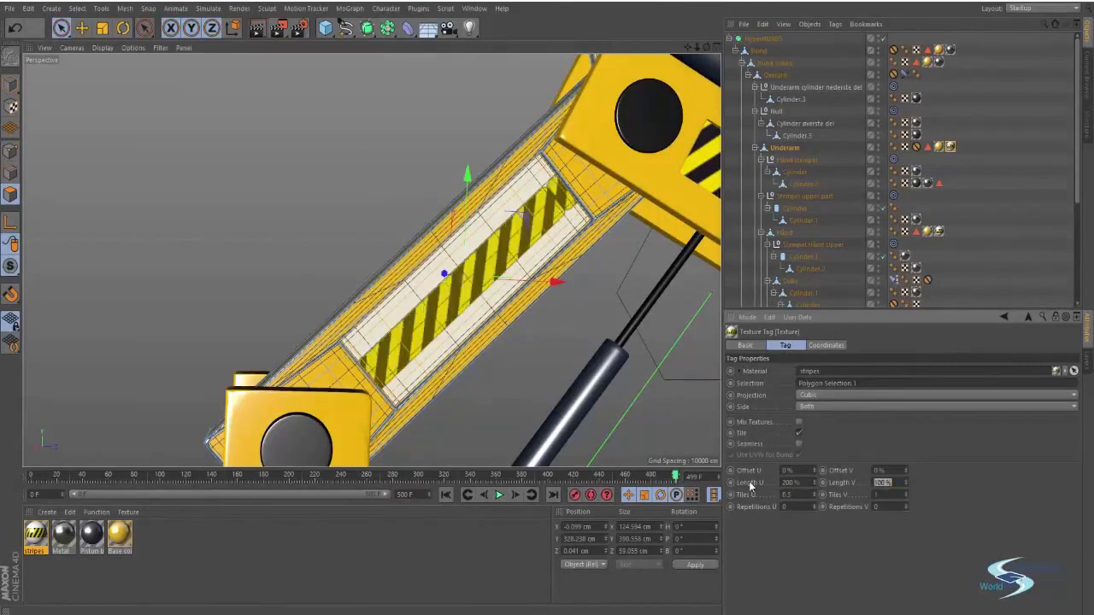
{"action": "type", "text": "200"}
{"action": "key", "text": "Return"}
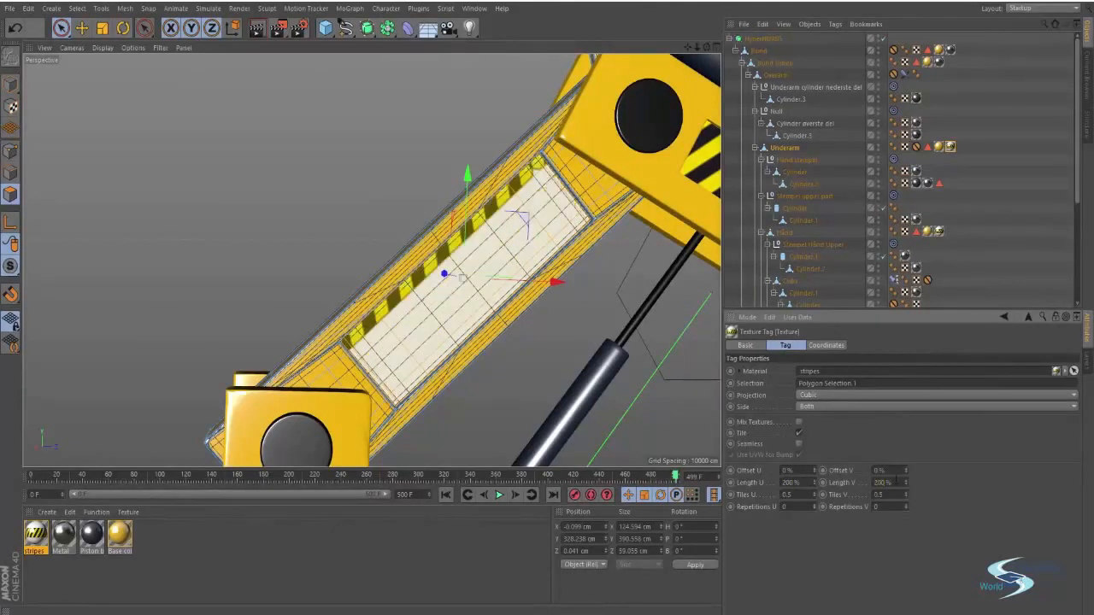
{"action": "mouse_move", "coordinate": [906, 472]}
{"action": "left_mouse_down"}
{"action": "mouse_move", "coordinate": [842, 471]}
{"action": "mouse_move", "coordinate": [905, 472]}
{"action": "mouse_move", "coordinate": [905, 488]}
{"action": "left_mouse_up"}
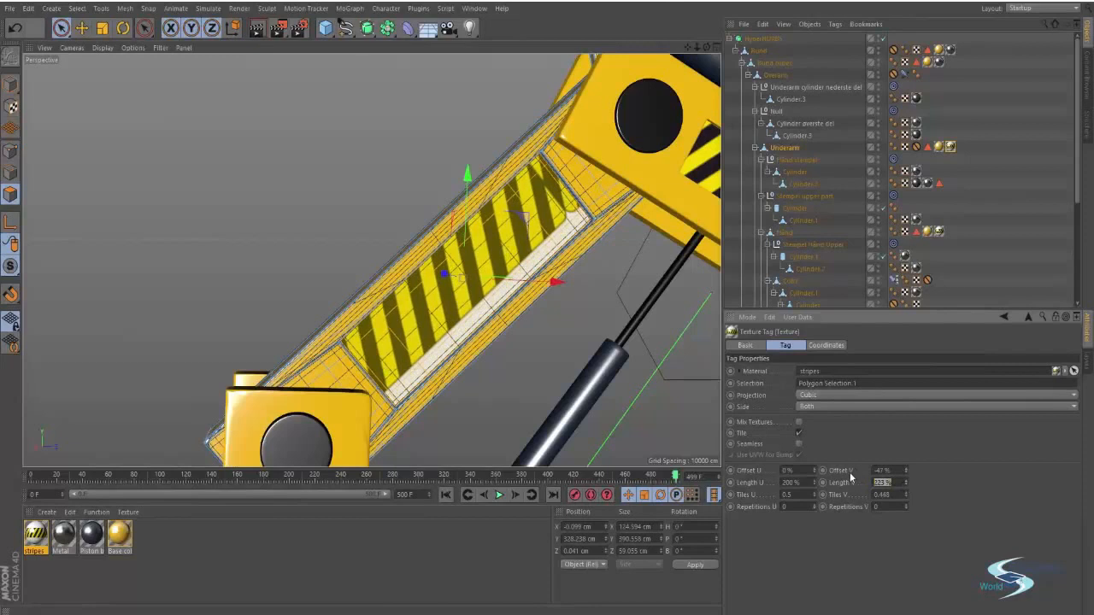
Set Length U and Length V of Underarm's stripes to 300% and lower Offset V until the stripes fill the inset panel
{"action": "key", "text": "shift+Tab"}
{"action": "type", "text": "300"}
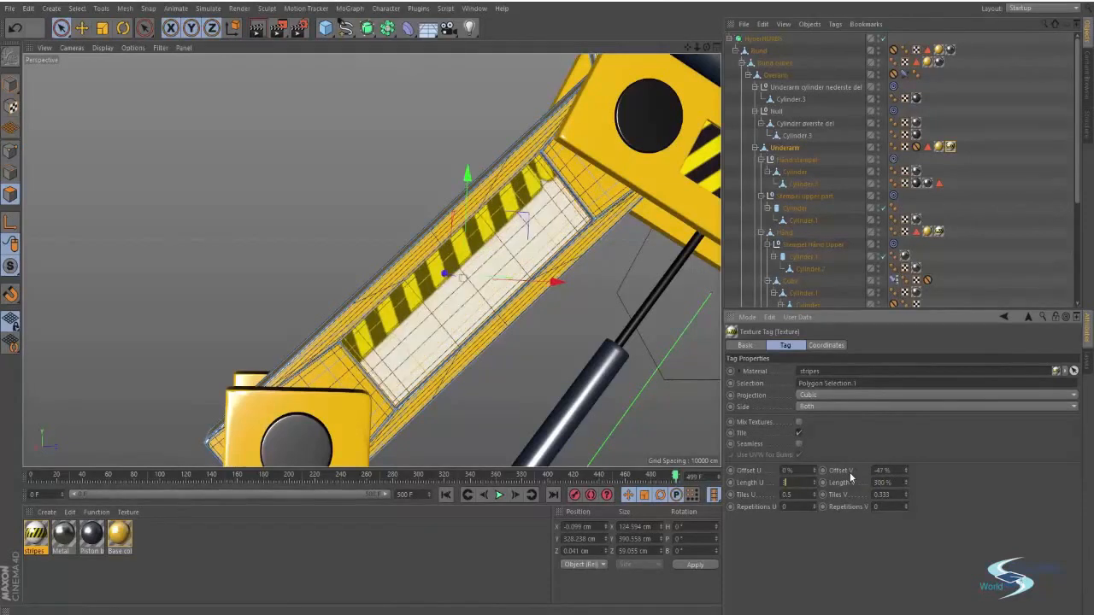
{"action": "key", "text": "Return"}
{"action": "left_click_drag", "start_coordinate": [911, 466], "coordinate": [910, 494]}
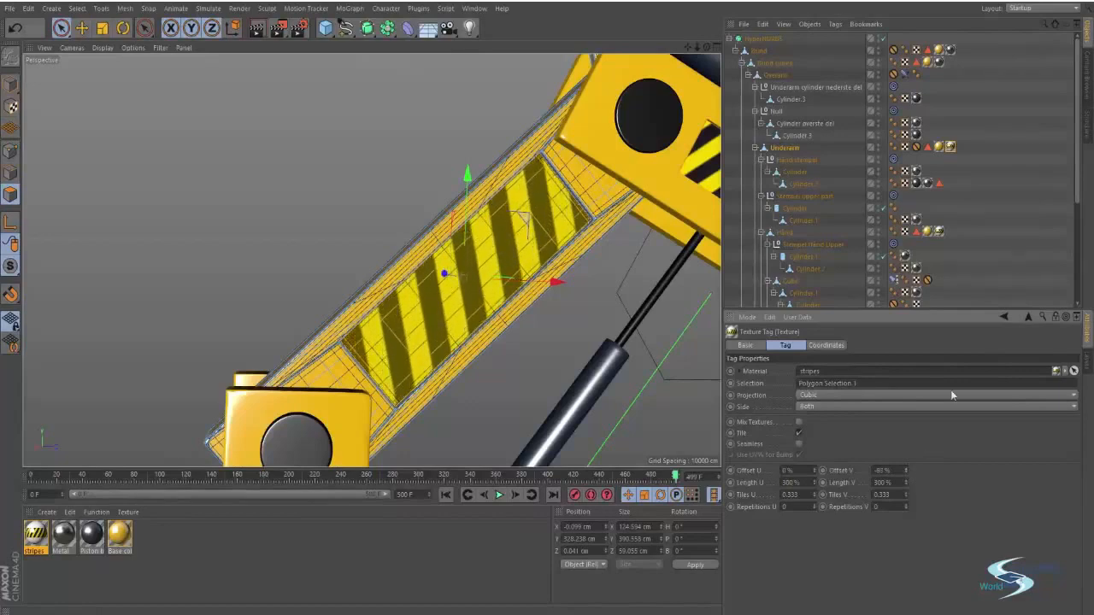
{"action": "left_click", "coordinate": [1014, 213]}
Select the Overarm part of the arm in model mode and switch to polygon editing
{"action": "scroll", "coordinate": [466, 256], "scroll_direction": "down", "scroll_amount": 6}
{"action": "middle_click_drag", "start_coordinate": [374, 376], "coordinate": [459, 244], "text": "alt"}
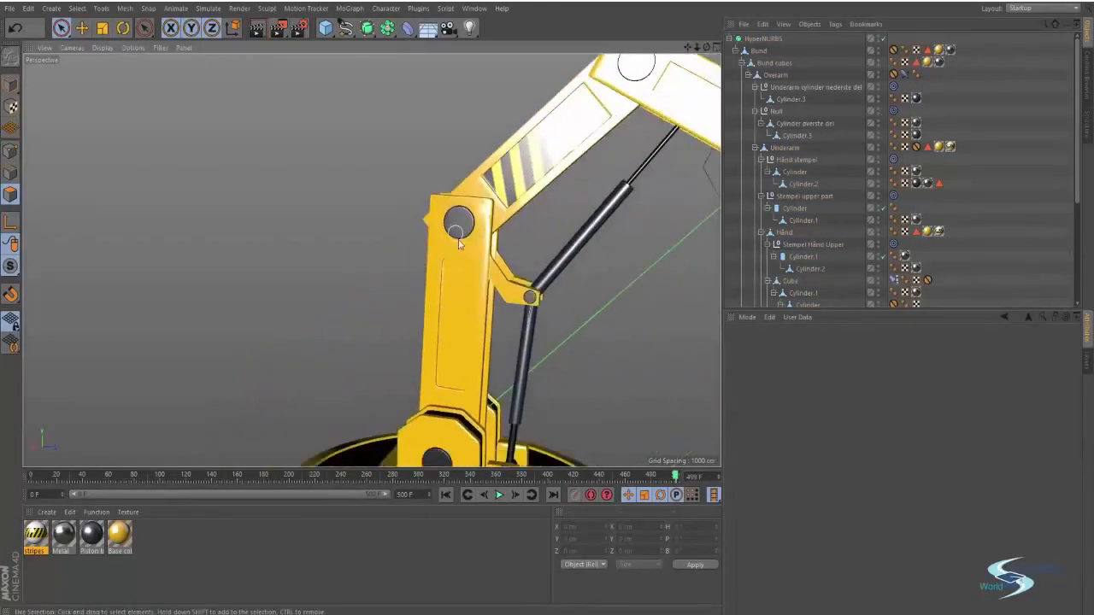
{"action": "left_click_drag", "start_coordinate": [459, 241], "coordinate": [515, 213], "text": "alt"}
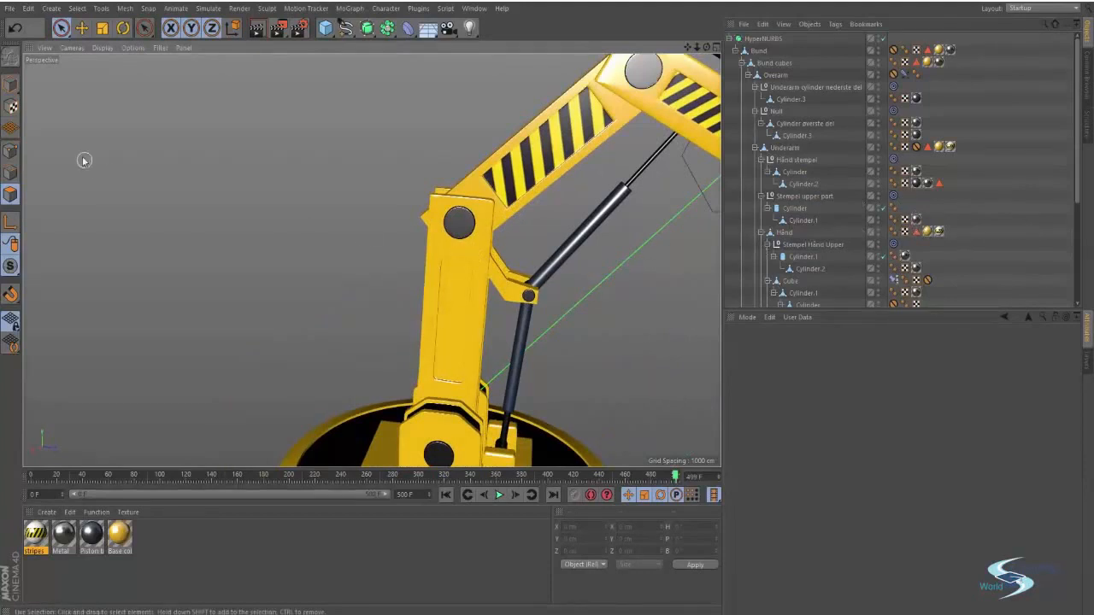
{"action": "left_click", "coordinate": [10, 85]}
{"action": "key", "text": "e"}
{"action": "left_click", "coordinate": [460, 277]}
{"action": "left_click", "coordinate": [460, 278]}
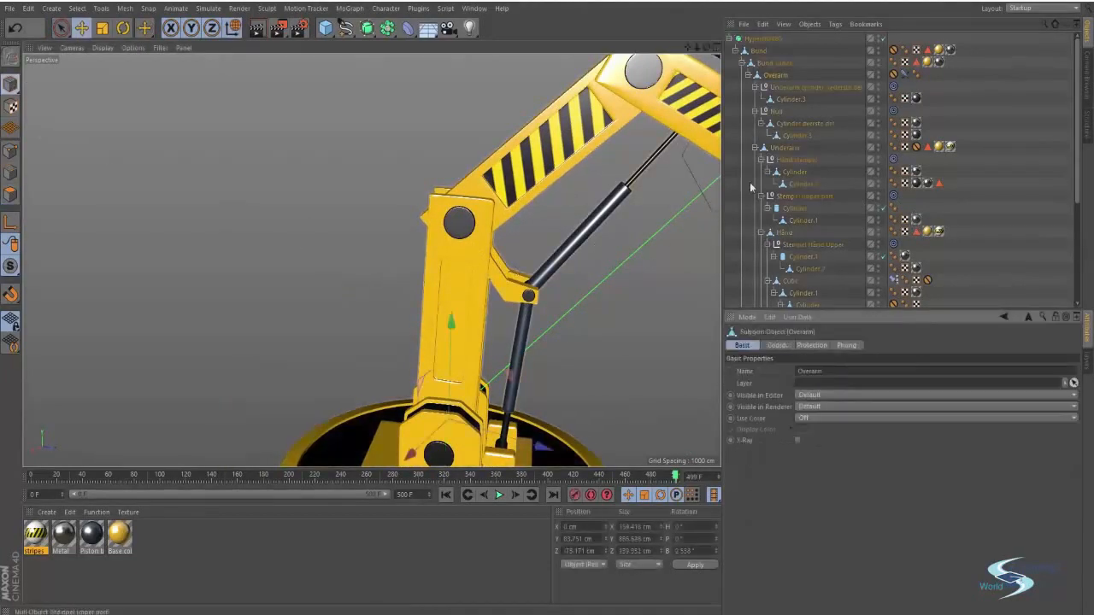
{"action": "left_click", "coordinate": [783, 76]}
{"action": "left_click", "coordinate": [11, 195]}
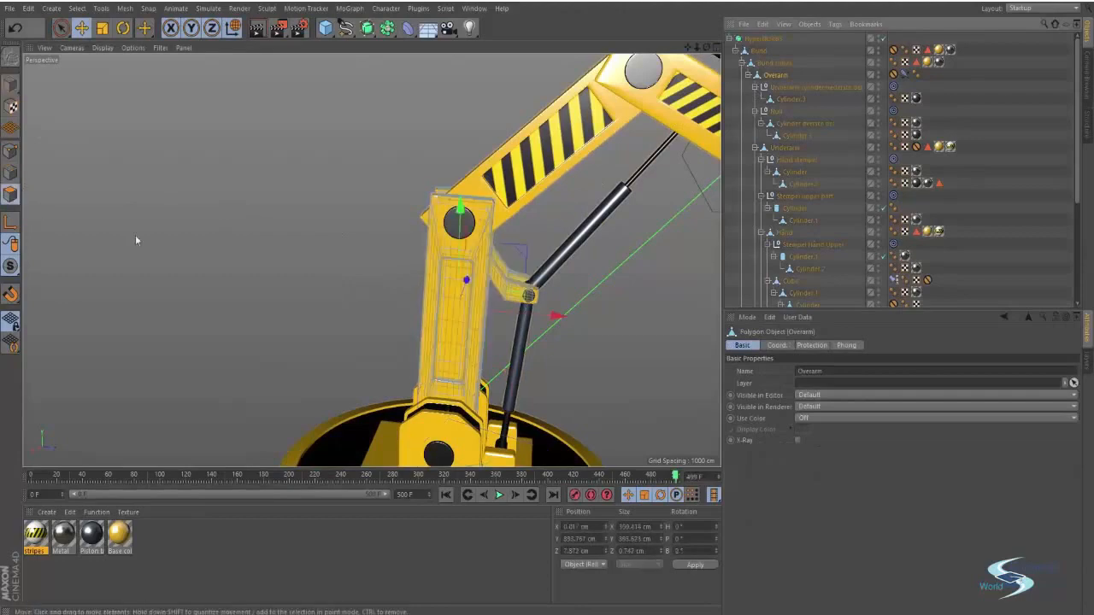
Select the inset panel polygons on both long sides of Overarm with Live Selection
{"action": "scroll", "coordinate": [464, 315], "scroll_direction": "up", "scroll_amount": 5}
{"action": "key", "text": "space"}
{"action": "mouse_move", "coordinate": [476, 213]}
{"action": "left_mouse_down"}
{"action": "mouse_move", "coordinate": [423, 213]}
{"action": "mouse_move", "coordinate": [458, 282]}
{"action": "mouse_move", "coordinate": [453, 395]}
{"action": "mouse_move", "coordinate": [444, 435]}
{"action": "mouse_move", "coordinate": [412, 440]}
{"action": "left_mouse_up"}
{"action": "left_click_drag", "start_coordinate": [422, 387], "coordinate": [694, 387], "text": "alt"}
{"action": "scroll", "coordinate": [450, 297], "scroll_direction": "down", "scroll_amount": 3}
{"action": "middle_click_drag", "start_coordinate": [450, 297], "coordinate": [455, 206], "text": "alt"}
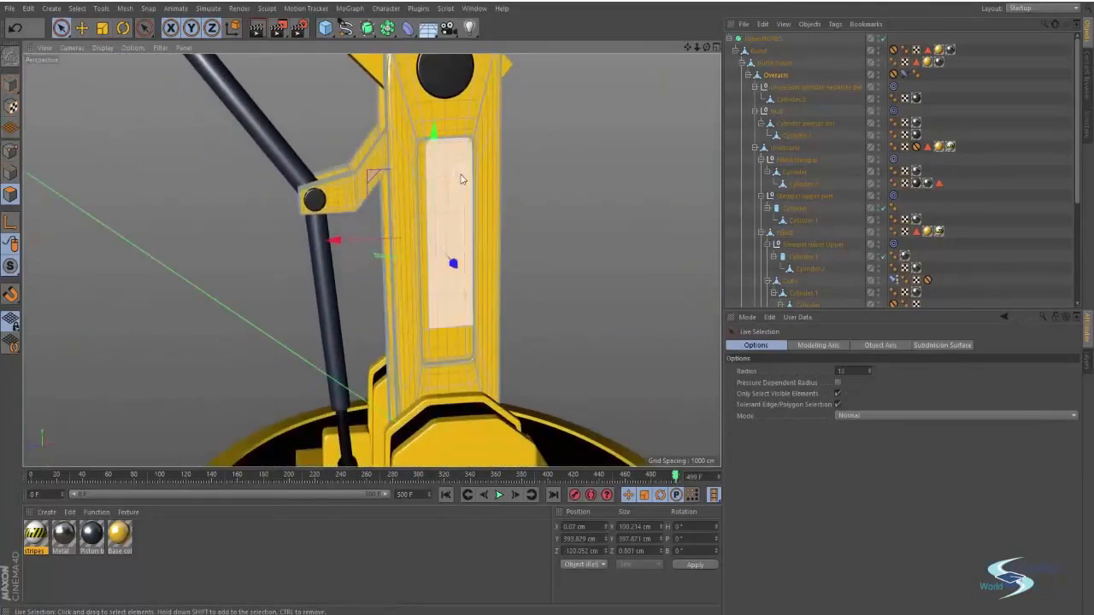
{"action": "left_click", "coordinate": [428, 175]}
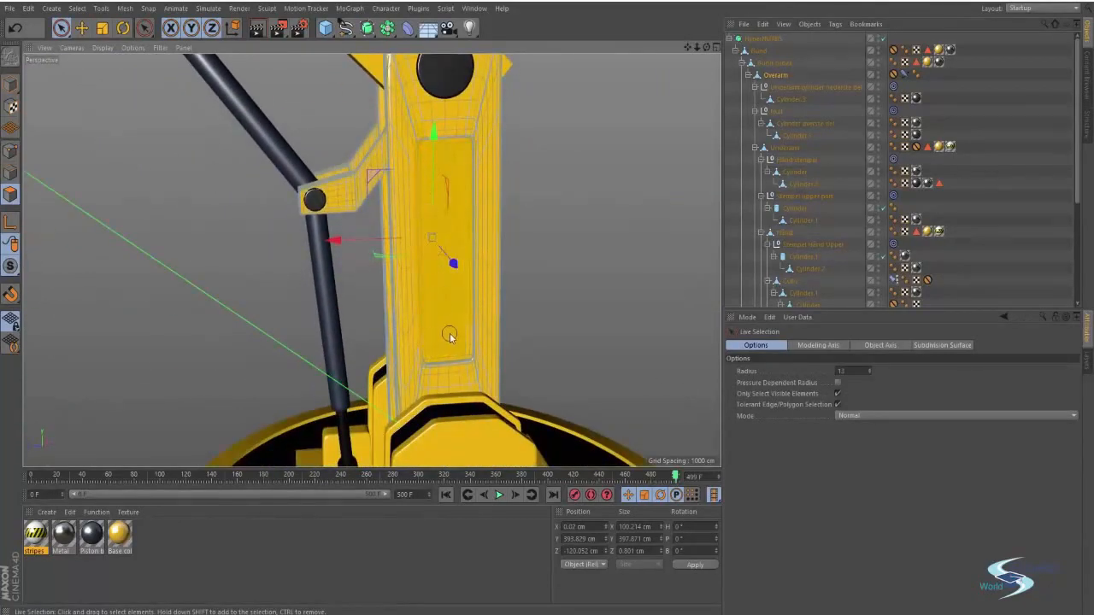
{"action": "left_click_drag", "start_coordinate": [460, 334], "coordinate": [460, 333], "text": "shift"}
{"action": "scroll", "coordinate": [452, 265], "scroll_direction": "up", "scroll_amount": 3}
{"action": "left_click_drag", "start_coordinate": [454, 248], "coordinate": [377, 166], "text": "alt"}
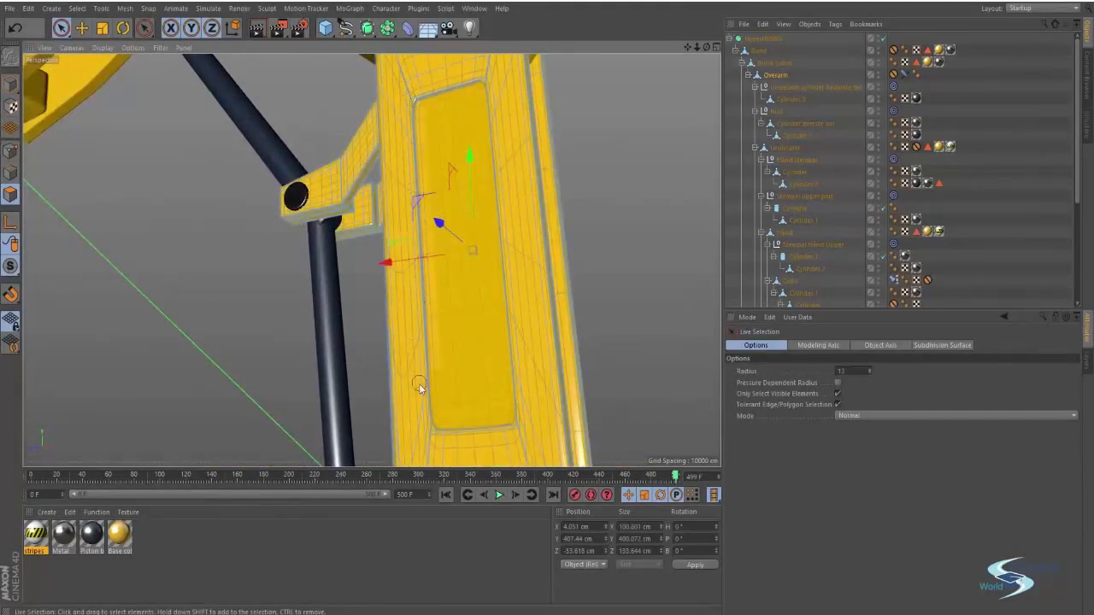
{"action": "left_click_drag", "start_coordinate": [429, 403], "coordinate": [443, 394], "text": "shift"}
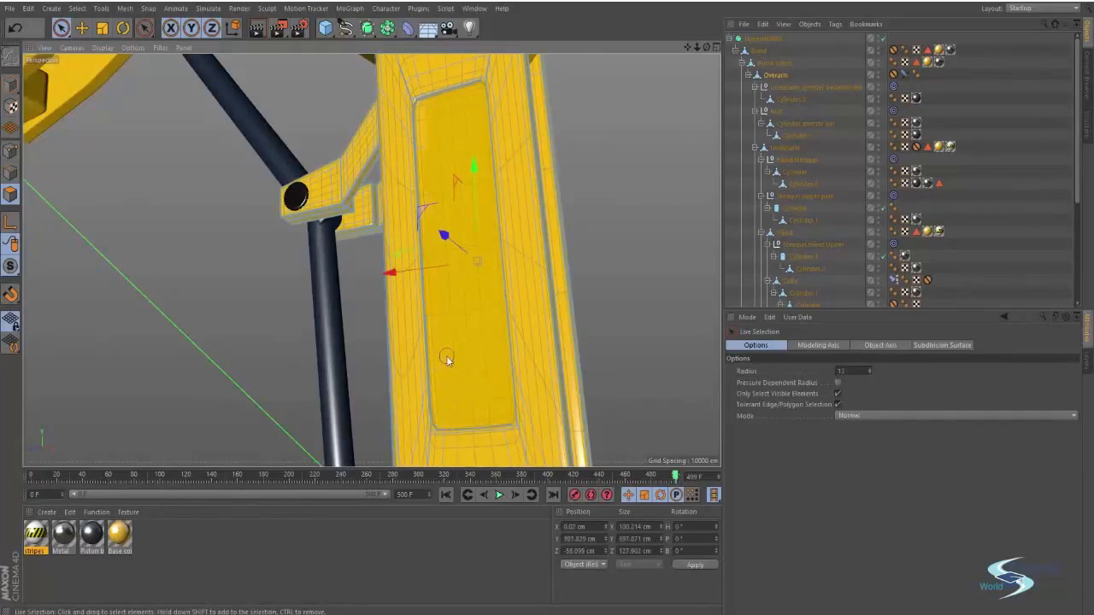
Undo the misplaced stripes, then apply stripes to Overarm's selected polygons and Base color to the whole part, placing the stripes tag last
{"action": "left_click_drag", "start_coordinate": [450, 134], "coordinate": [420, 322], "text": "alt"}
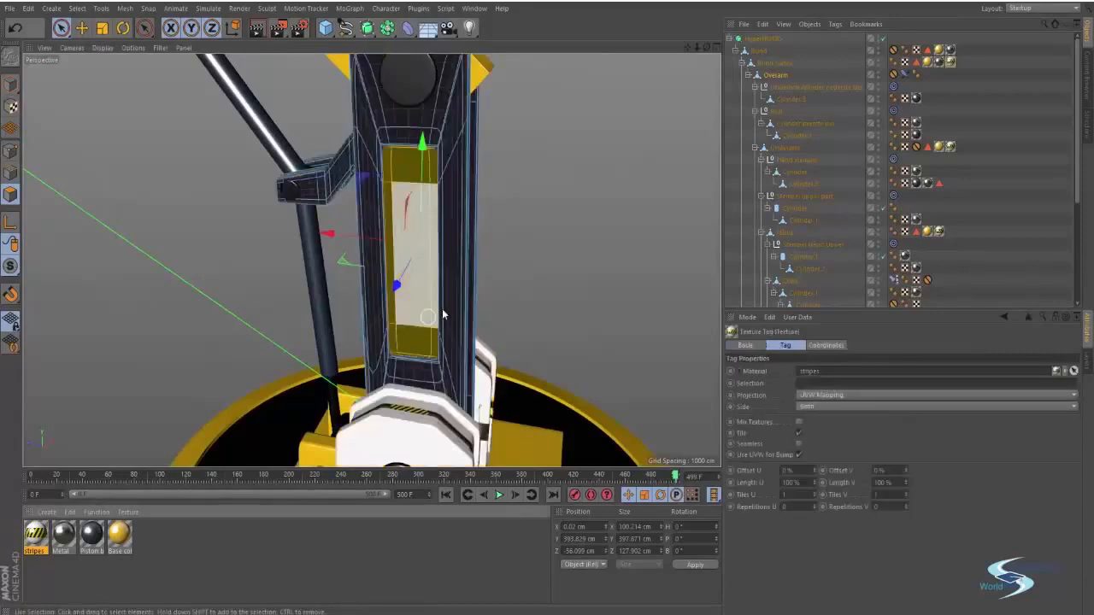
{"action": "key", "text": "ctrl+z"}
{"action": "left_click_drag", "start_coordinate": [38, 531], "coordinate": [94, 209]}
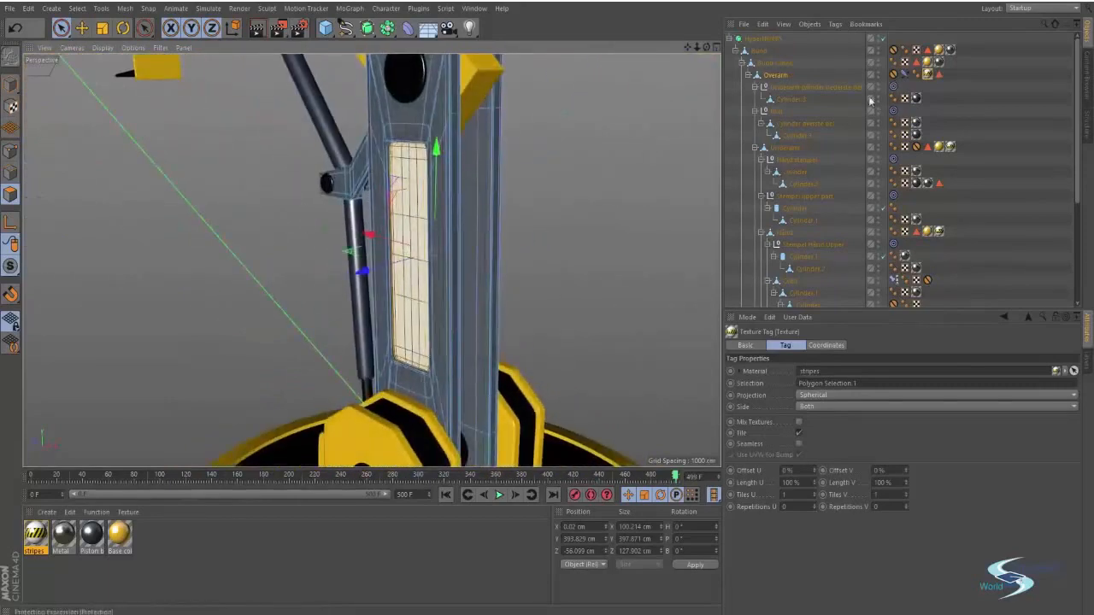
{"action": "left_click_drag", "start_coordinate": [117, 543], "coordinate": [789, 84]}
{"action": "left_click_drag", "start_coordinate": [963, 72], "coordinate": [963, 71]}
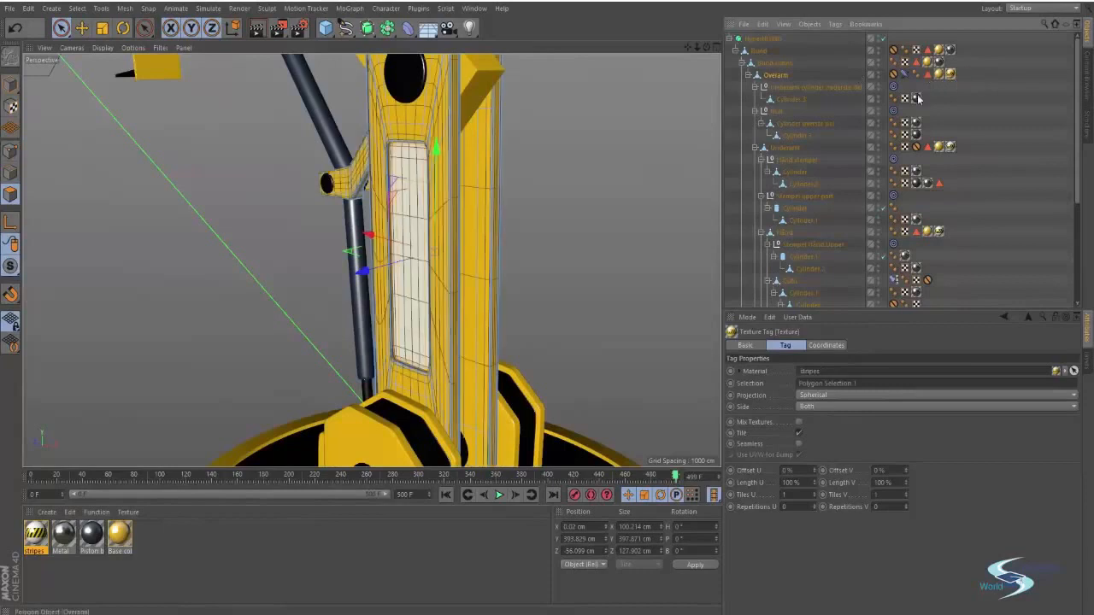
Set Overarm's stripes texture to Cubic projection with a bank rotation (R.B) of 90°
{"action": "left_click", "coordinate": [816, 395]}
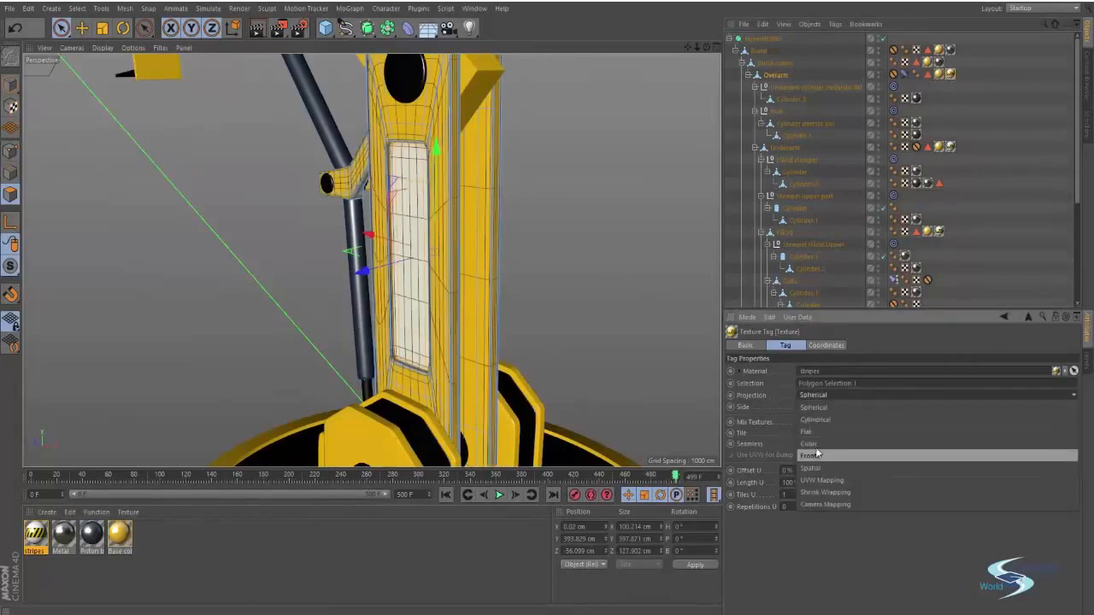
{"action": "left_click", "coordinate": [814, 444]}
{"action": "left_click", "coordinate": [825, 346]}
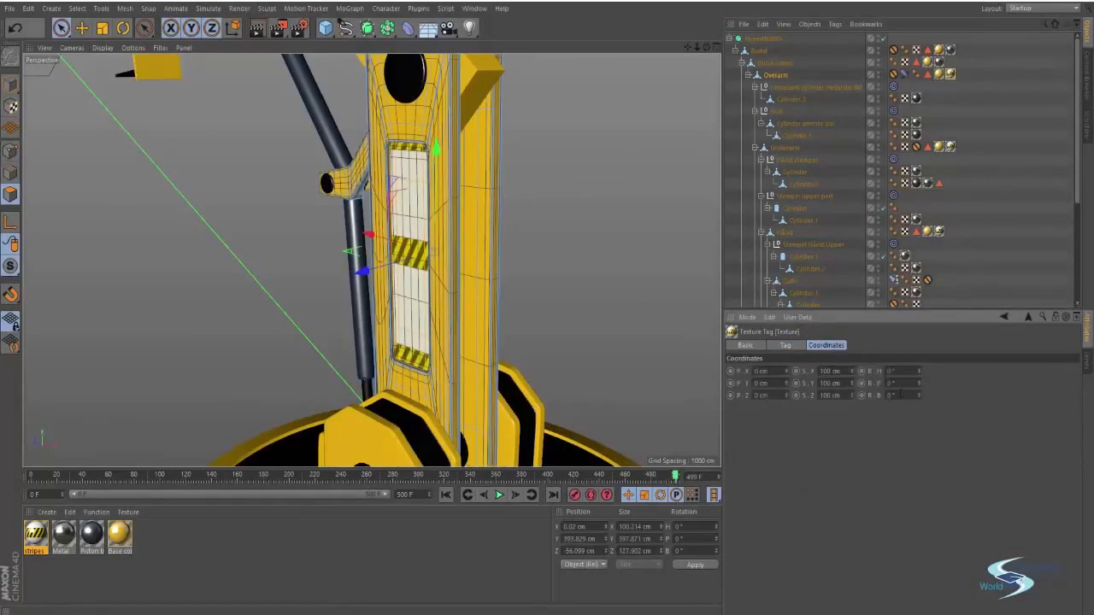
{"action": "key", "text": "Return"}
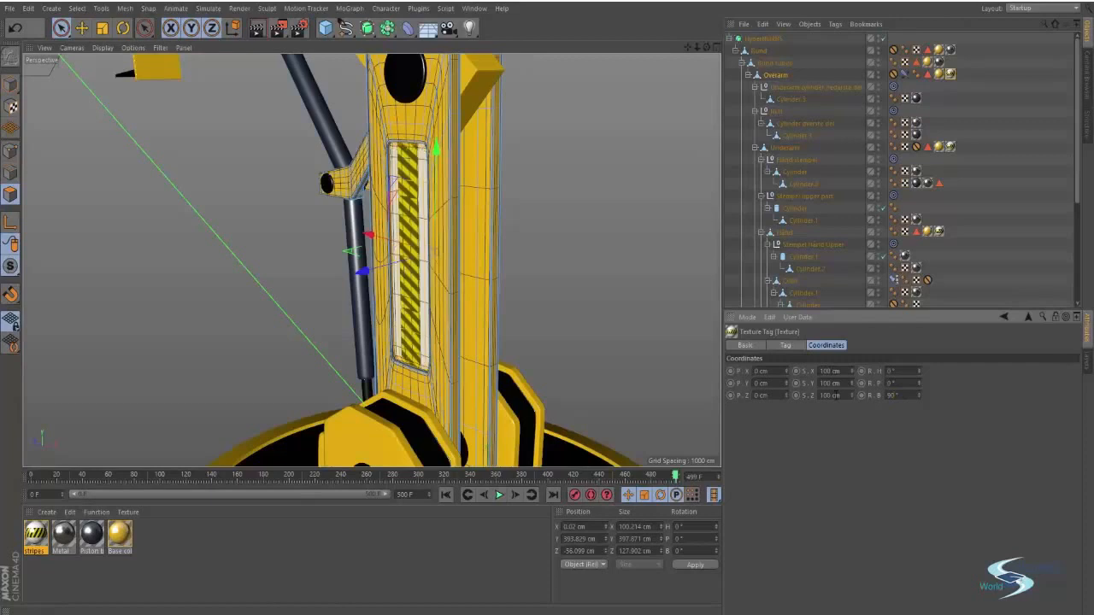
Set Length U and Length V of Overarm's stripes texture to 300%
{"action": "left_click", "coordinate": [784, 346]}
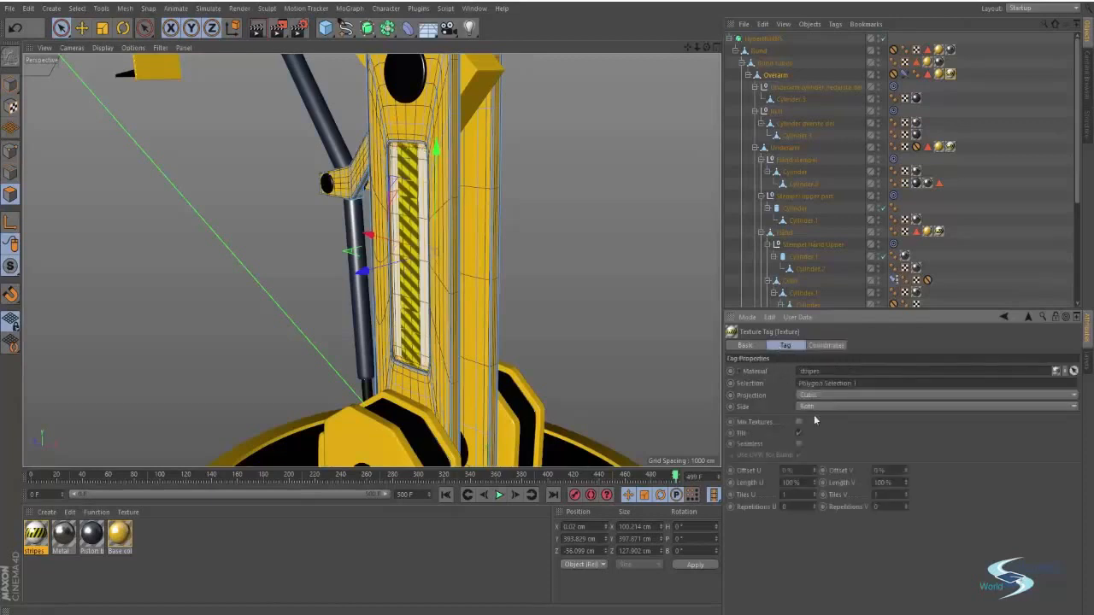
{"action": "left_click", "coordinate": [795, 483]}
{"action": "type", "text": "300"}
{"action": "key", "text": "Tab"}
{"action": "type", "text": "300"}
{"action": "key", "text": "Return"}
Shift Overarm's stripes to about 64% Offset U and 218% Offset V to fill the inset panel, and deselect the part
{"action": "left_click_drag", "start_coordinate": [397, 244], "coordinate": [421, 248], "text": "alt"}
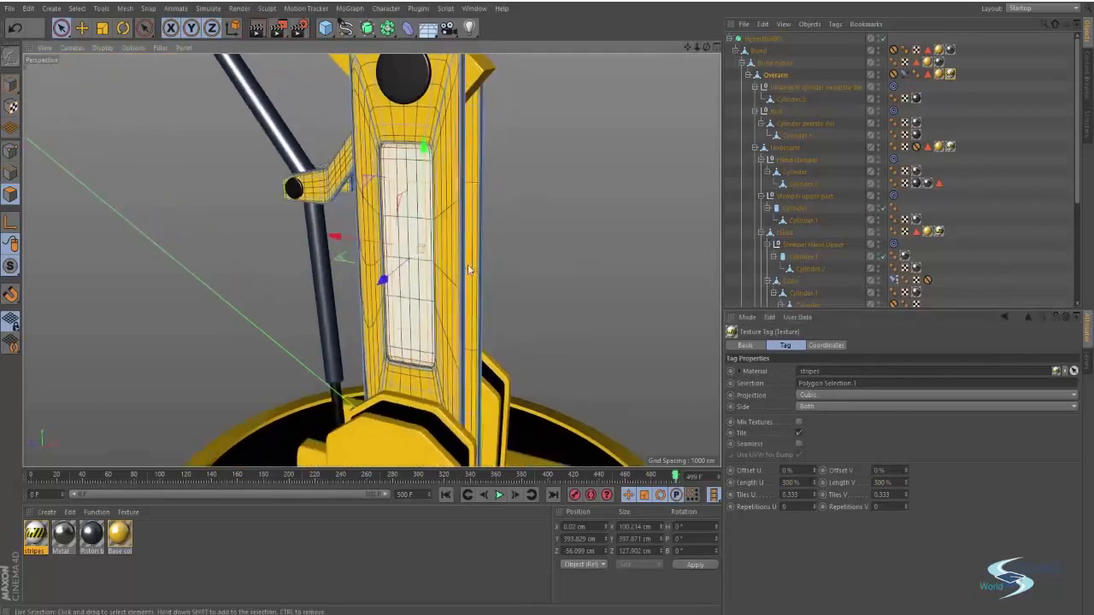
{"action": "left_click_drag", "start_coordinate": [814, 472], "coordinate": [838, 472]}
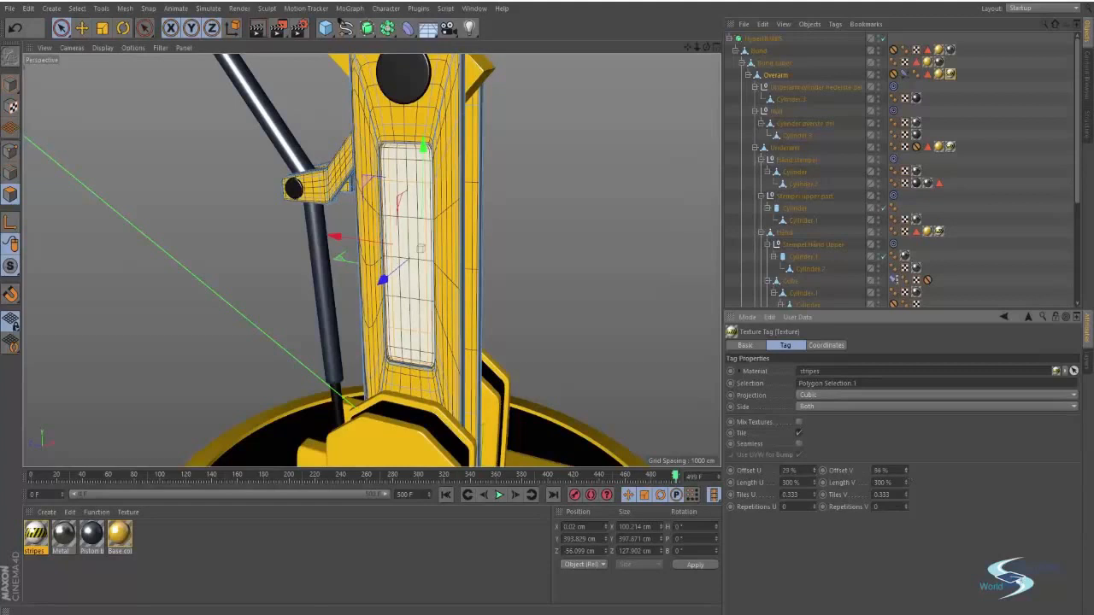
{"action": "left_click_drag", "start_coordinate": [905, 471], "coordinate": [906, 479]}
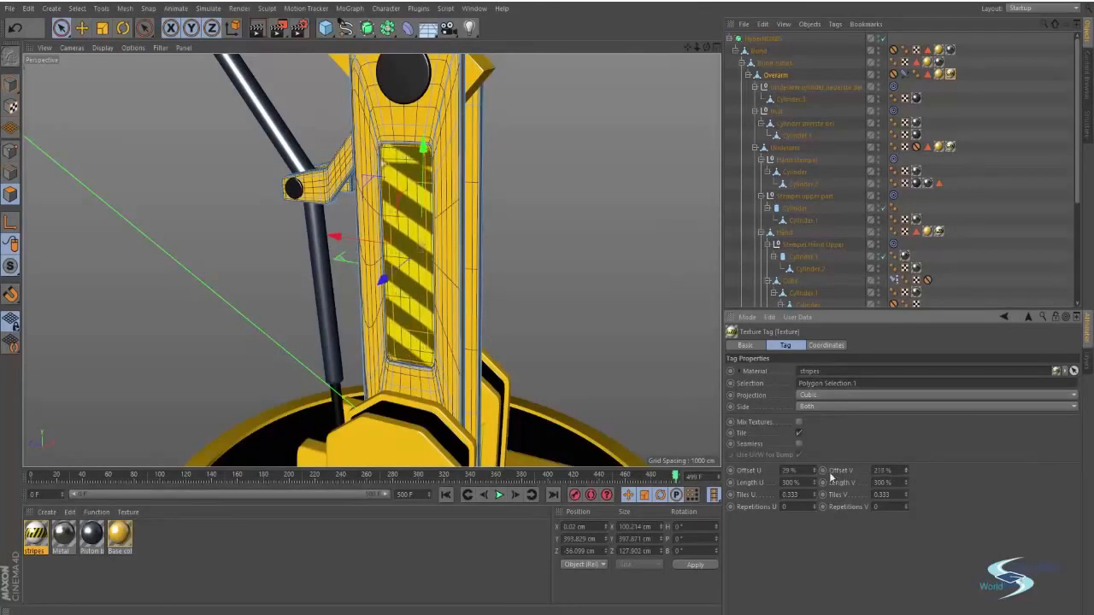
{"action": "mouse_move", "coordinate": [815, 471]}
{"action": "left_mouse_down"}
{"action": "mouse_move", "coordinate": [815, 481]}
{"action": "mouse_move", "coordinate": [816, 461]}
{"action": "left_mouse_up"}
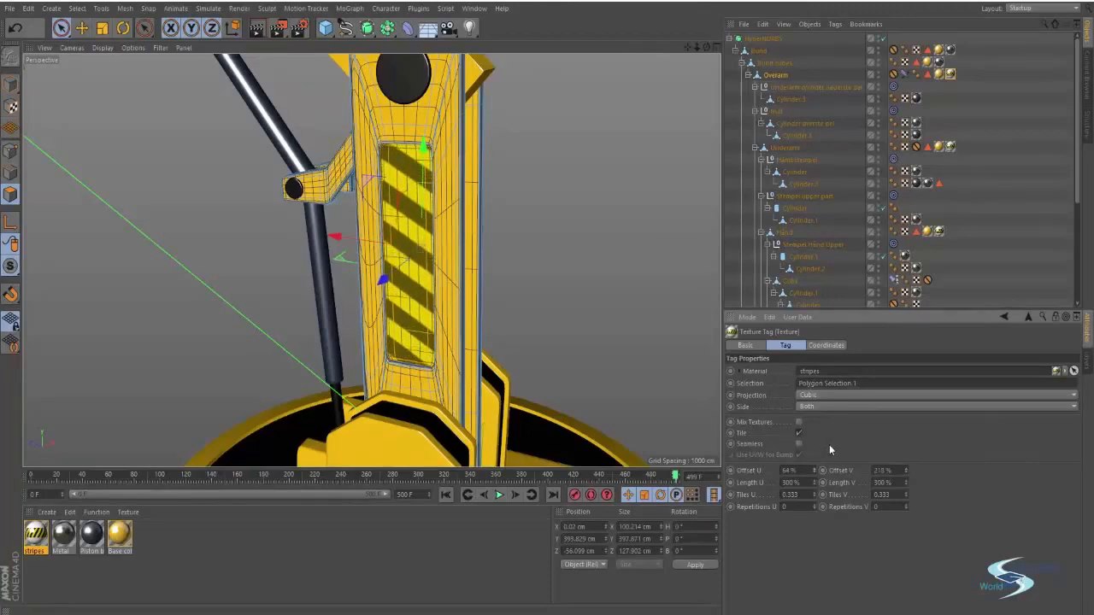
{"action": "left_click_drag", "start_coordinate": [467, 312], "coordinate": [310, 268], "text": "alt"}
{"action": "left_click", "coordinate": [1005, 140]}
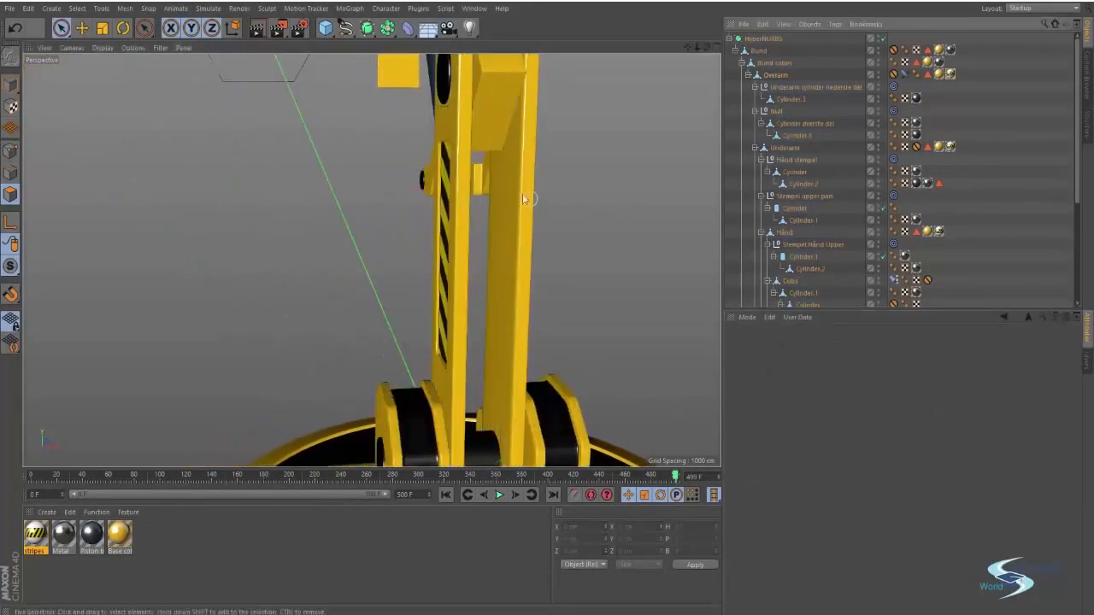
Render the whole arm in the viewport and examine the materials and stripes from several angles
{"action": "left_click_drag", "start_coordinate": [376, 218], "coordinate": [528, 235], "text": "alt"}
{"action": "scroll", "coordinate": [491, 222], "scroll_direction": "down", "scroll_amount": 5}
{"action": "left_click_drag", "start_coordinate": [334, 283], "coordinate": [369, 286], "text": "alt"}
{"action": "key", "text": "ctrl+r"}
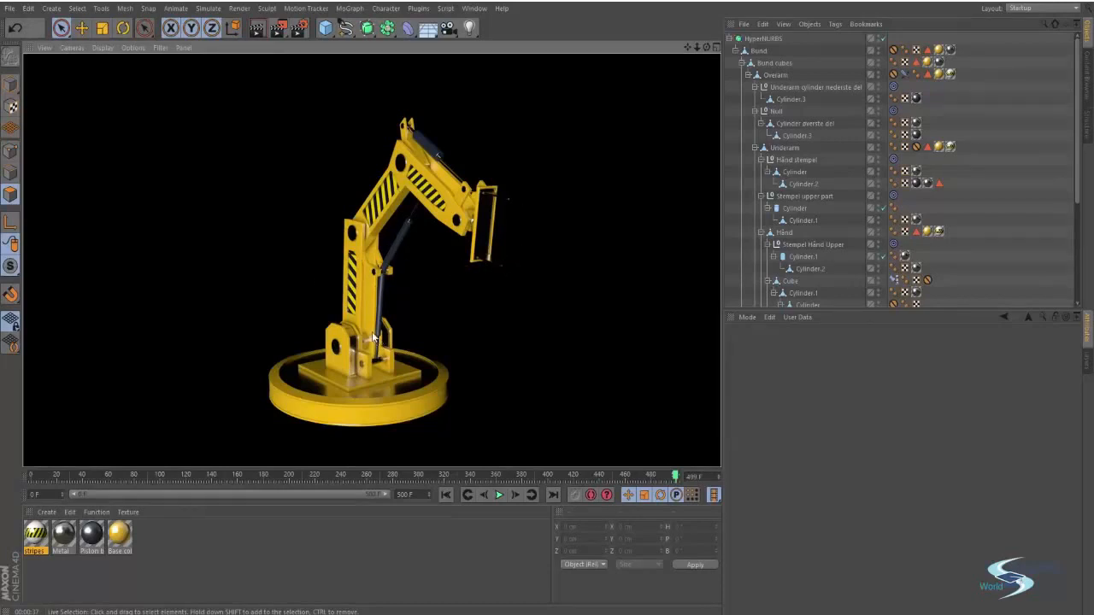
{"action": "mouse_move", "coordinate": [360, 339]}
{"action": "left_mouse_down", "text": "alt"}
{"action": "mouse_move", "coordinate": [429, 374]}
{"action": "mouse_move", "coordinate": [375, 380]}
{"action": "mouse_move", "coordinate": [389, 338]}
{"action": "mouse_move", "coordinate": [322, 320]}
{"action": "mouse_move", "coordinate": [429, 324]}
{"action": "mouse_move", "coordinate": [431, 312]}
{"action": "mouse_move", "coordinate": [365, 343]}
{"action": "mouse_move", "coordinate": [416, 298]}
{"action": "mouse_move", "coordinate": [437, 324]}
{"action": "mouse_move", "coordinate": [432, 335]}
{"action": "mouse_move", "coordinate": [466, 327]}
{"action": "mouse_move", "coordinate": [362, 338]}
{"action": "mouse_move", "coordinate": [387, 330]}
{"action": "mouse_move", "coordinate": [376, 331]}
{"action": "left_mouse_up", "text": "alt"}
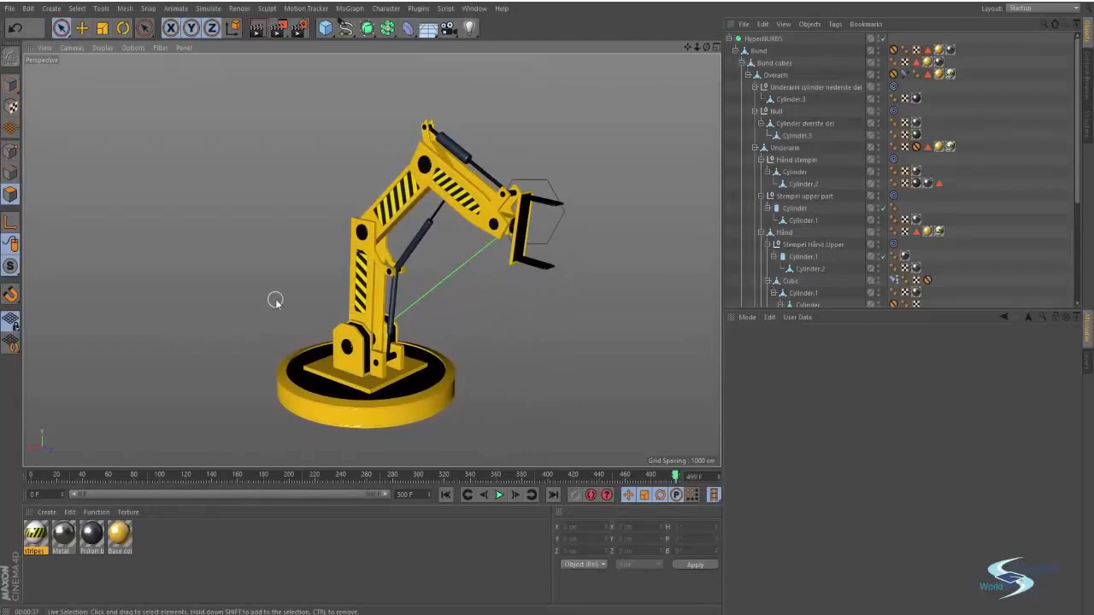
{"action": "mouse_move", "coordinate": [275, 300]}
{"action": "left_mouse_down", "text": "alt"}
{"action": "mouse_move", "coordinate": [333, 279]}
{"action": "mouse_move", "coordinate": [325, 283]}
{"action": "left_mouse_up", "text": "alt"}
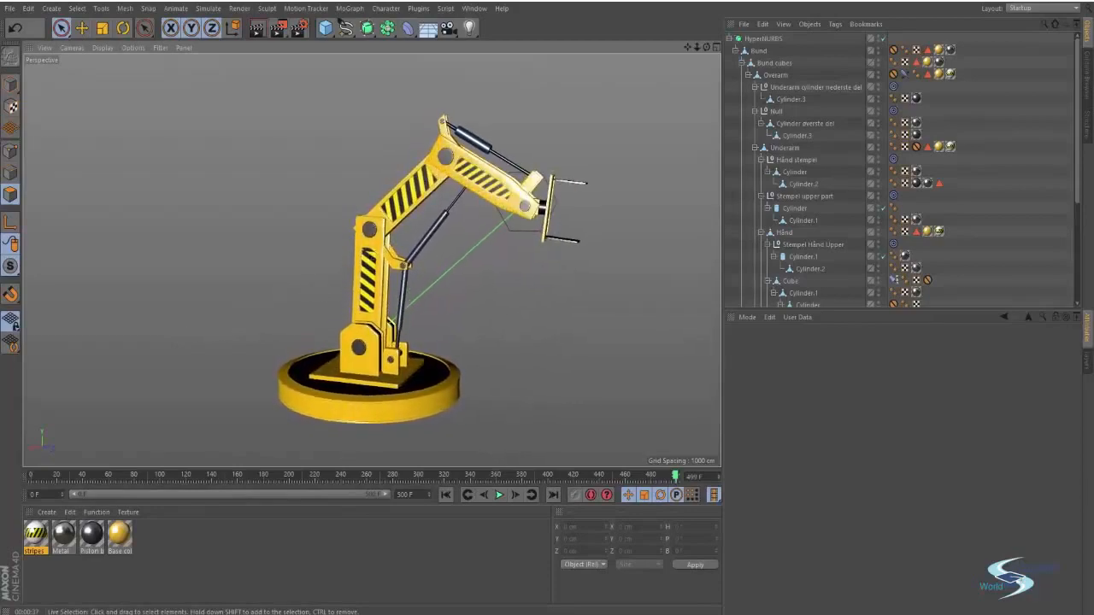